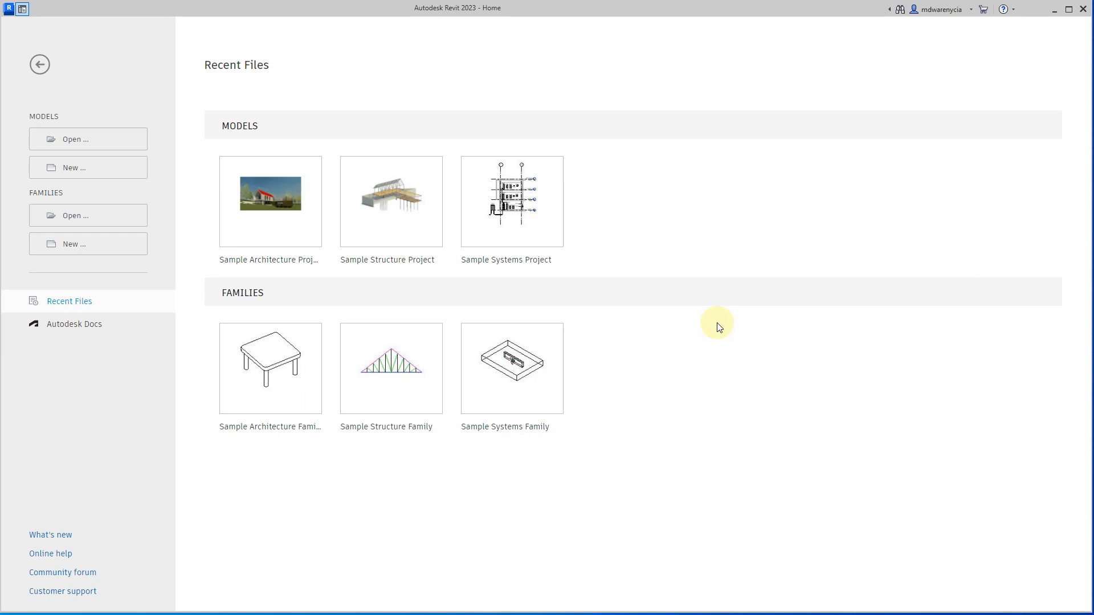
# - Create a new project from the Imperial-Architectural Template
pyautogui.click(43, 168)
pyautogui.click(478, 289)
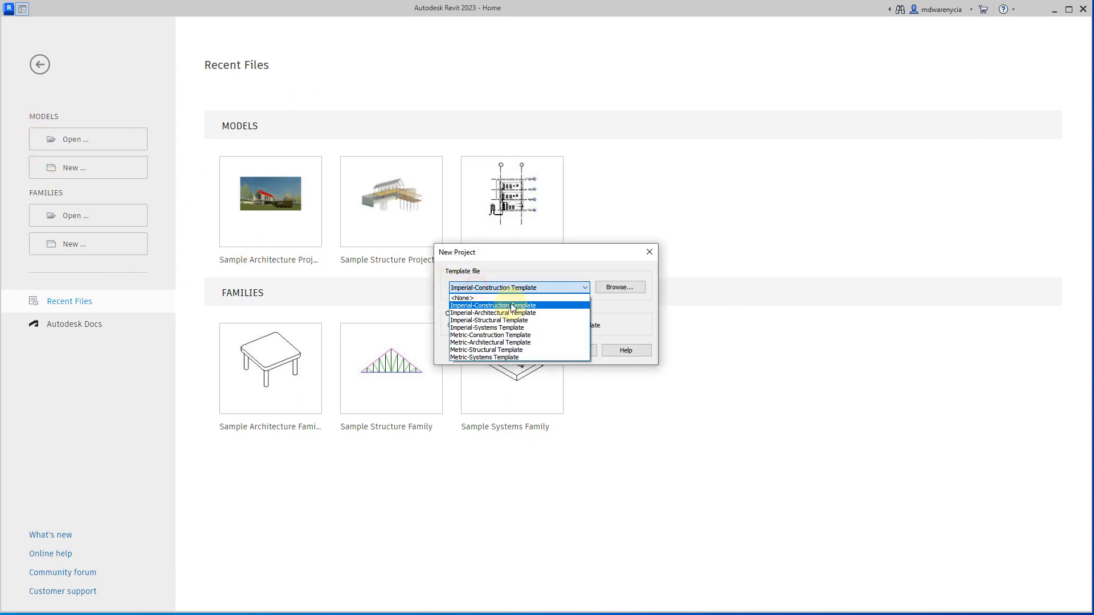
pyautogui.click(515, 314)
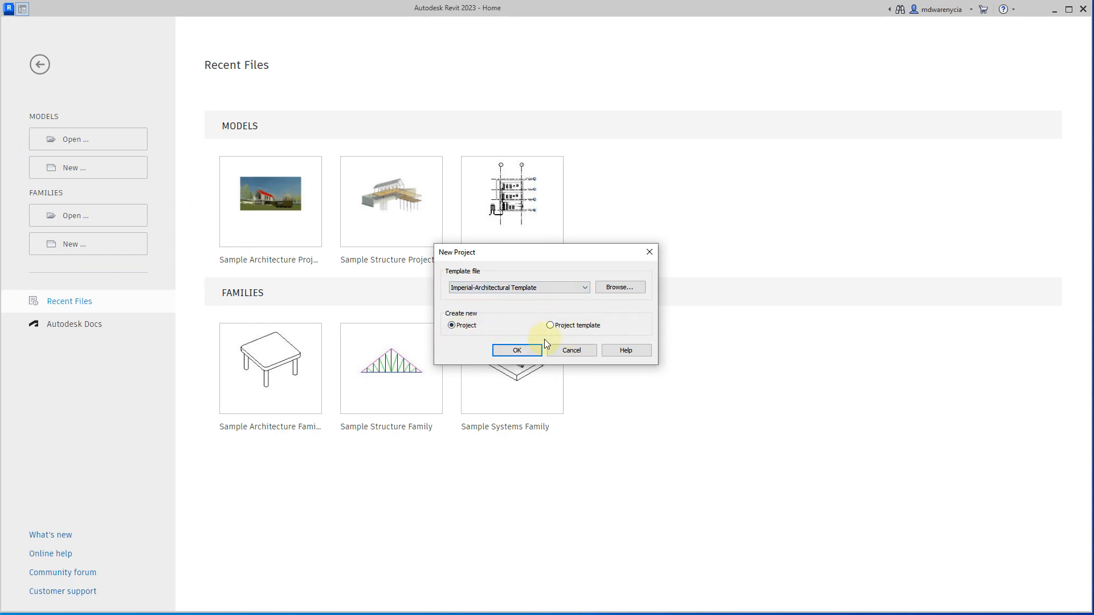
pyautogui.click(537, 351)
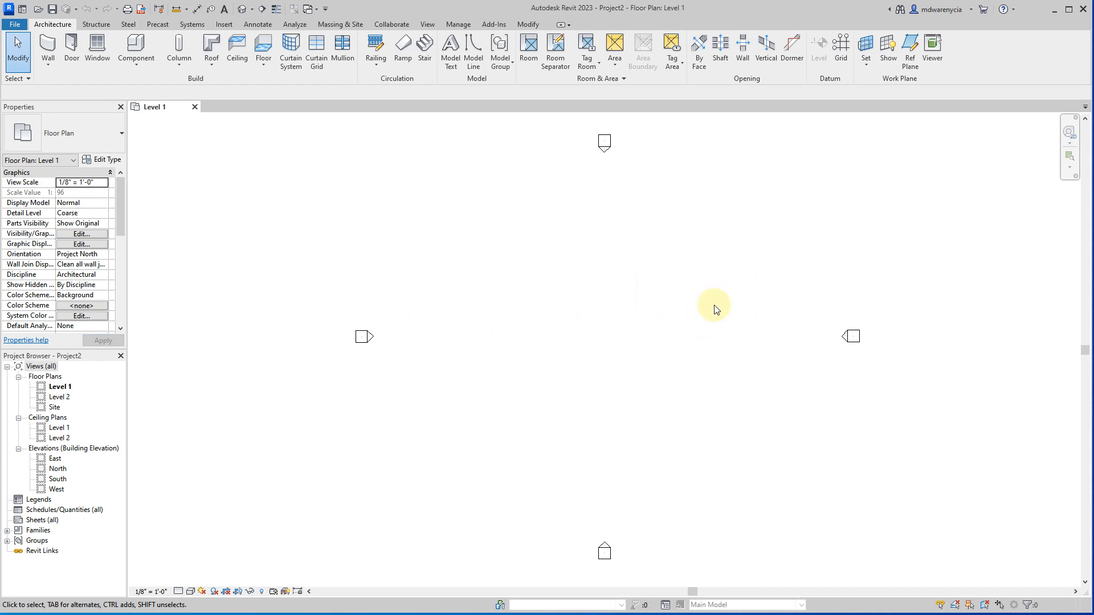
# - Set up the Wall tool with the type Exterior - Brick on CMU and the height reaching up to Level 2
pyautogui.click(50, 45)
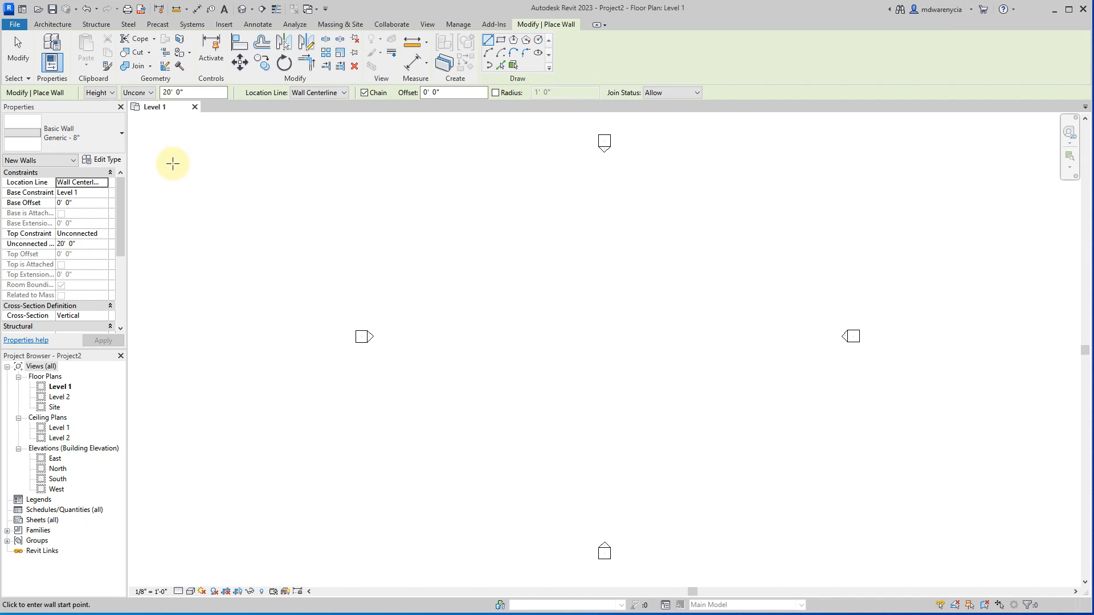
pyautogui.click(75, 143)
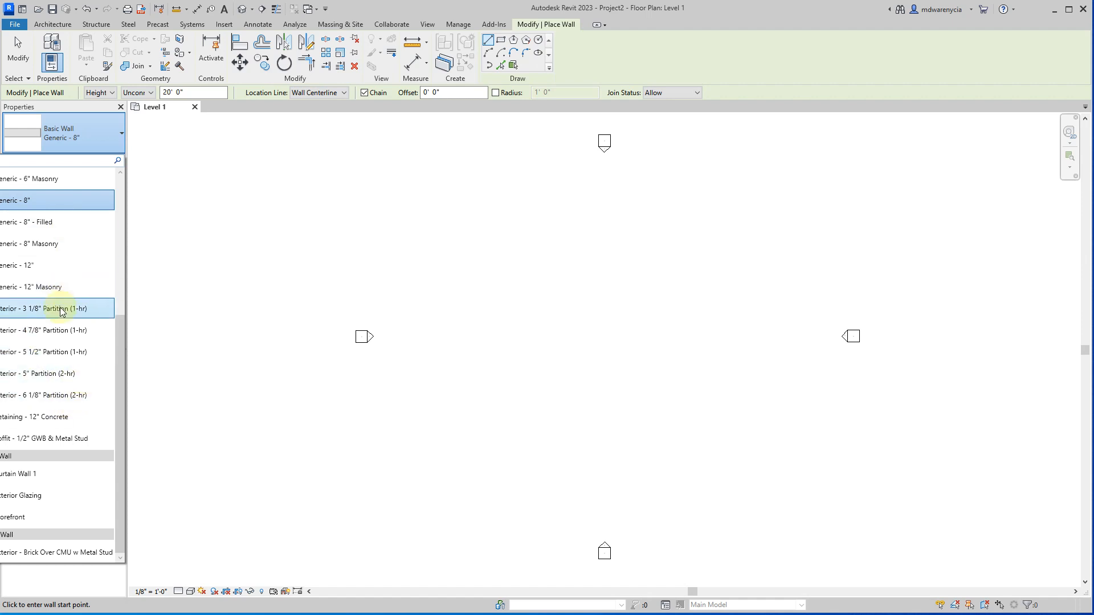
pyautogui.scroll(3, 59, 339)
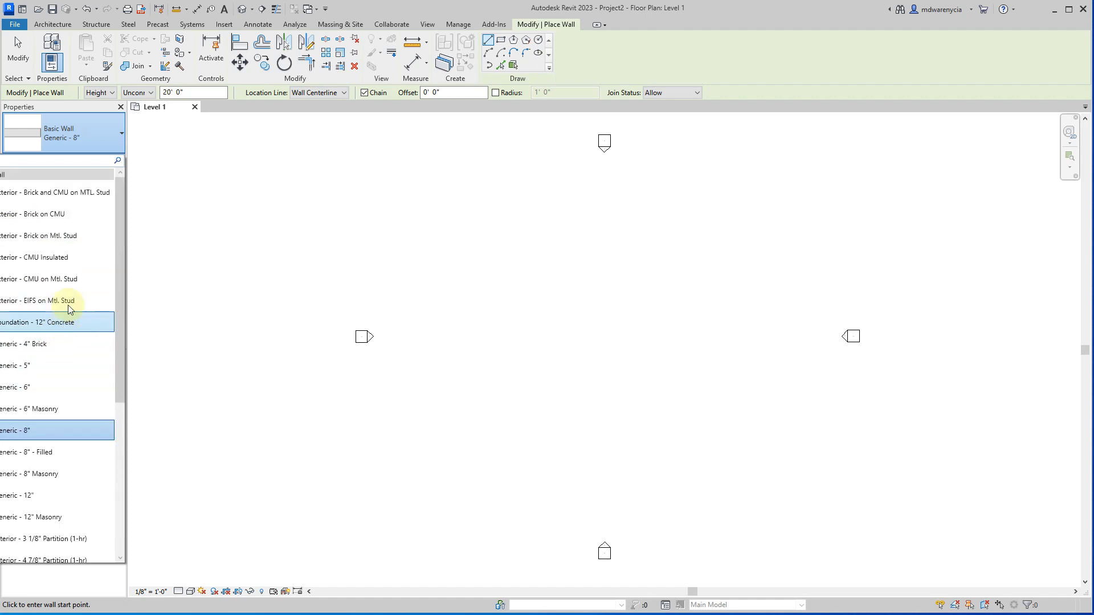
pyautogui.scroll(1, 73, 262)
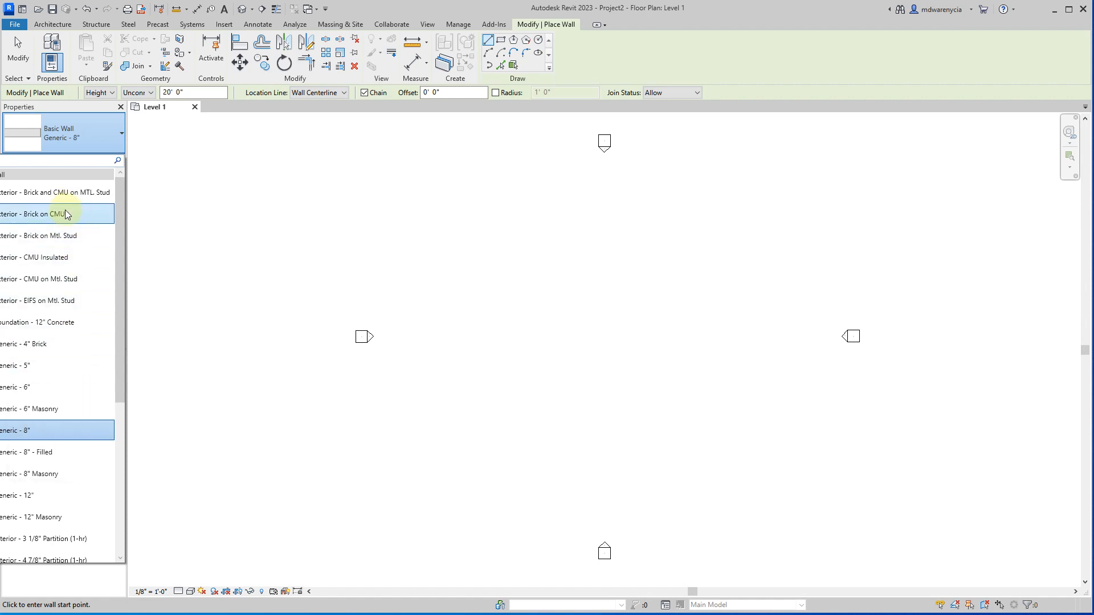
pyautogui.moveTo(68, 215)
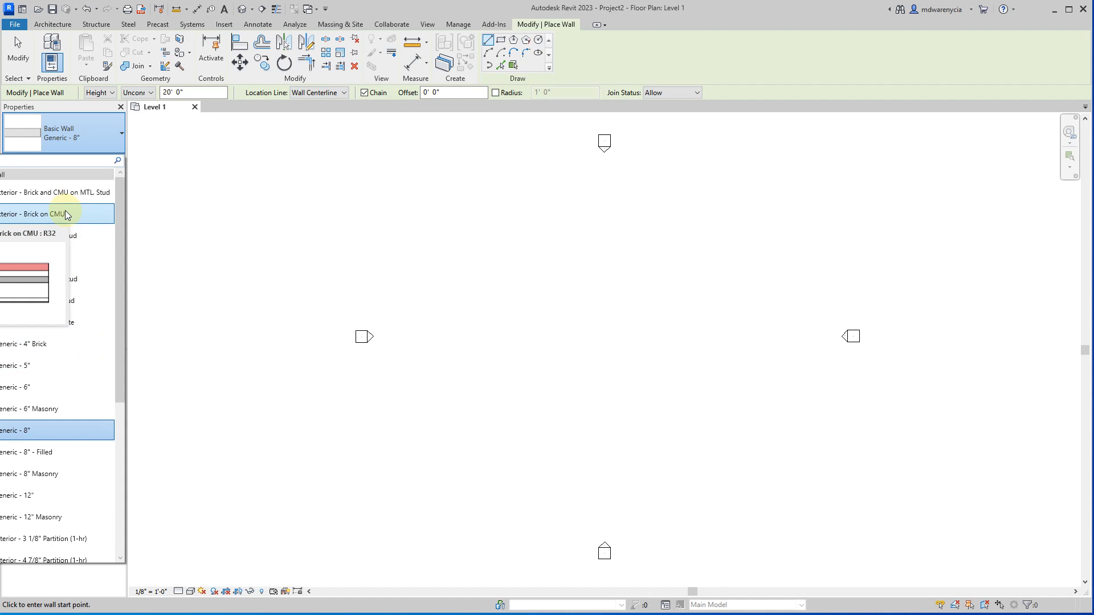
pyautogui.click(67, 215)
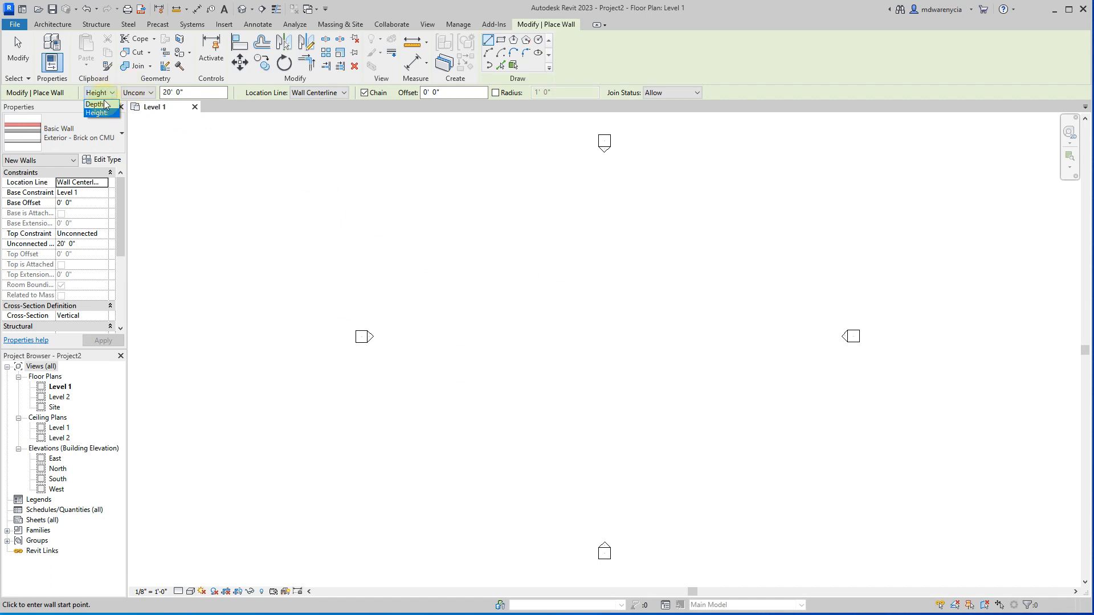
pyautogui.click(135, 93)
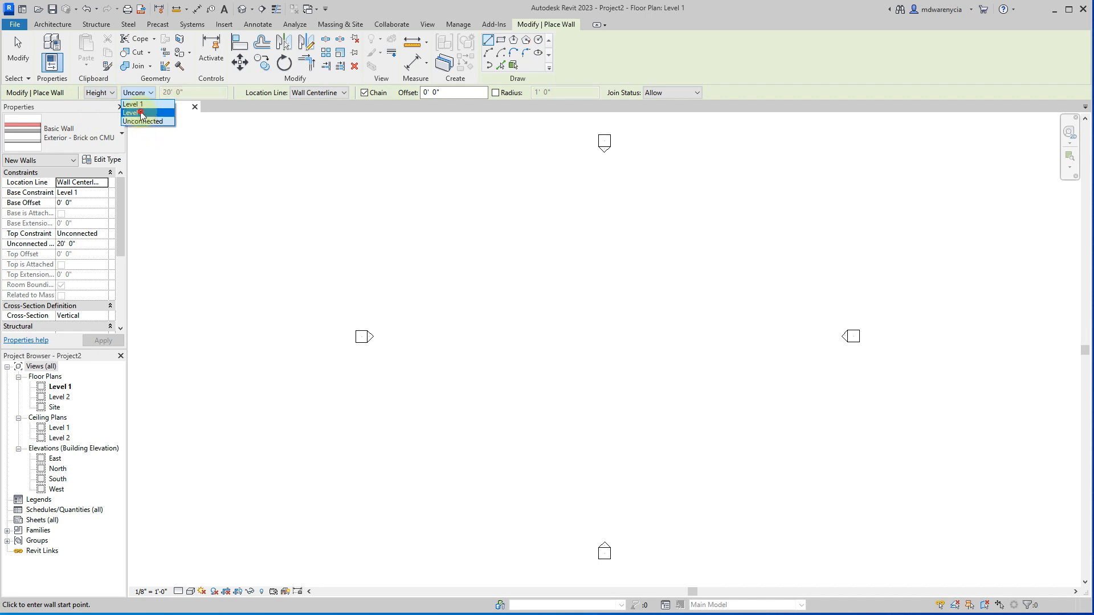
pyautogui.click(142, 113)
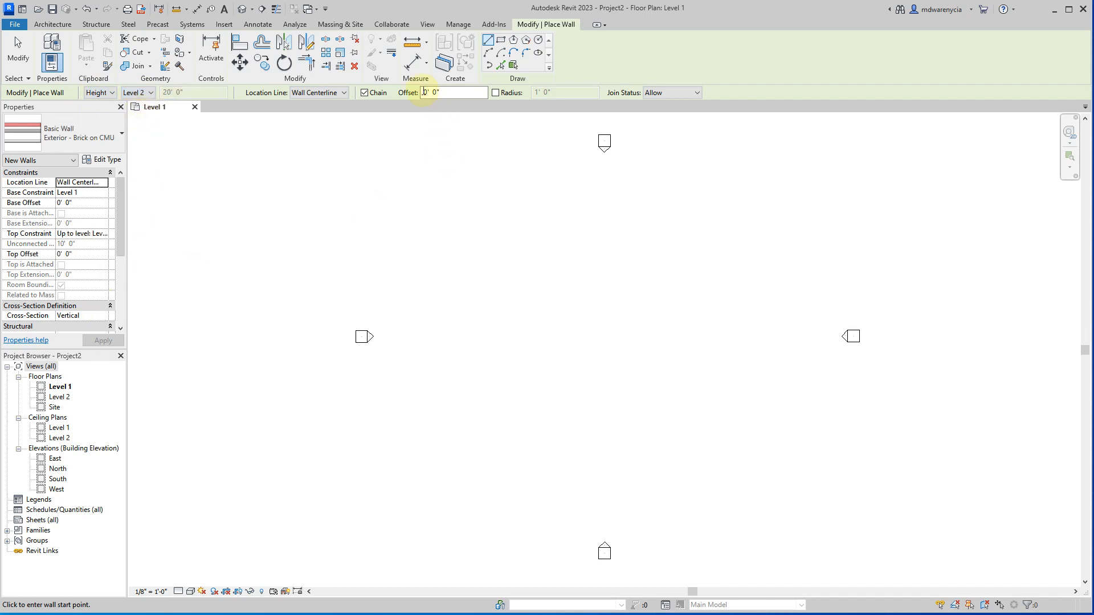
# - Open the East elevation and tile it side by side with the Level 1 floor plan
pyautogui.doubleClick(59, 459)
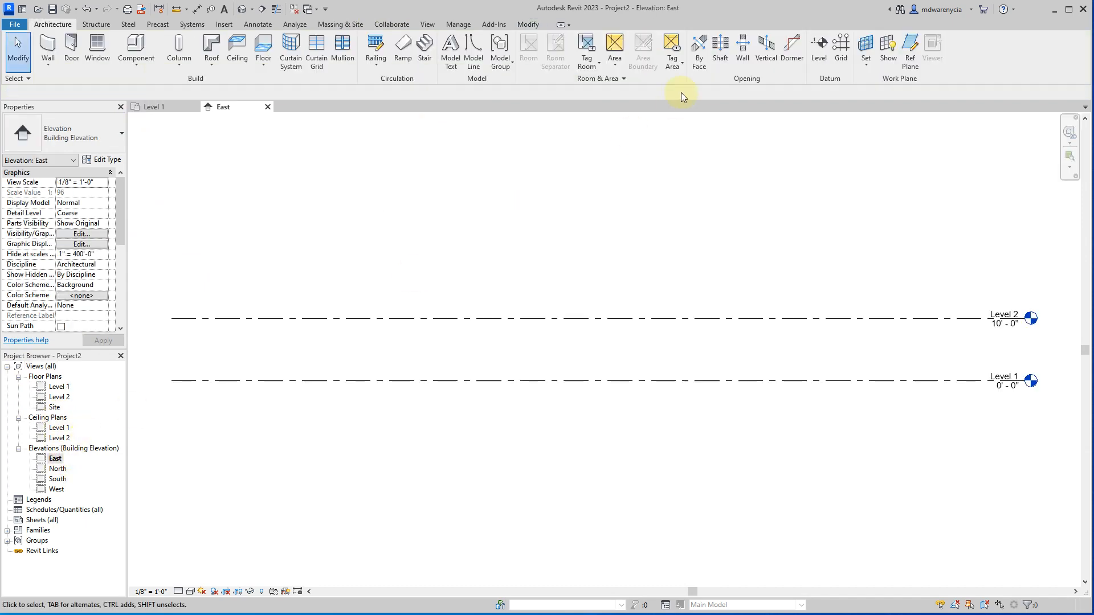
pyautogui.click(427, 25)
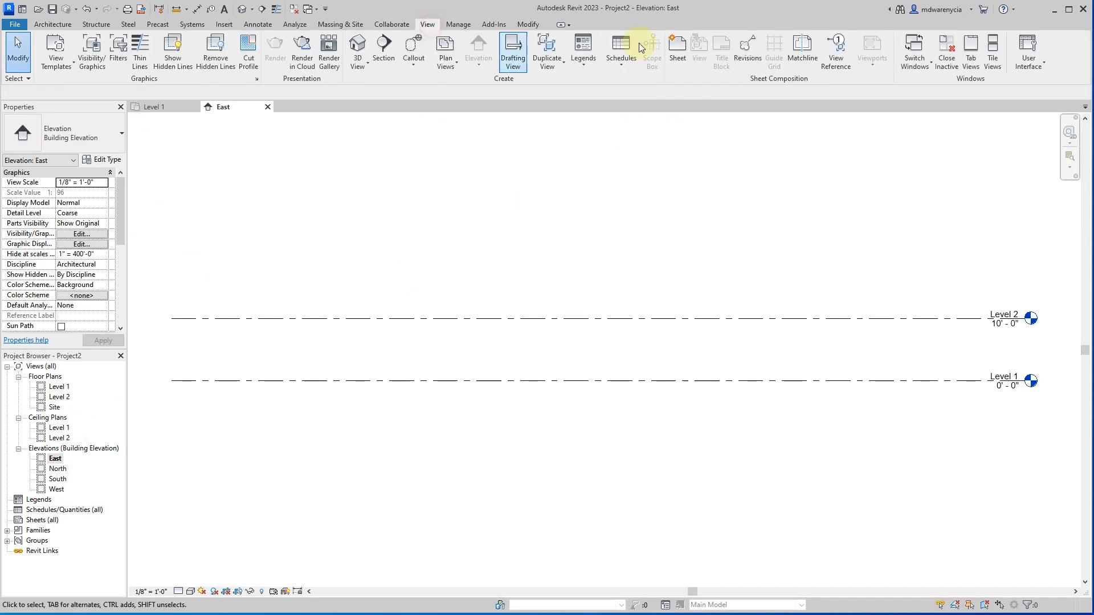
pyautogui.click(993, 51)
pyautogui.scroll(-3, 405, 351)
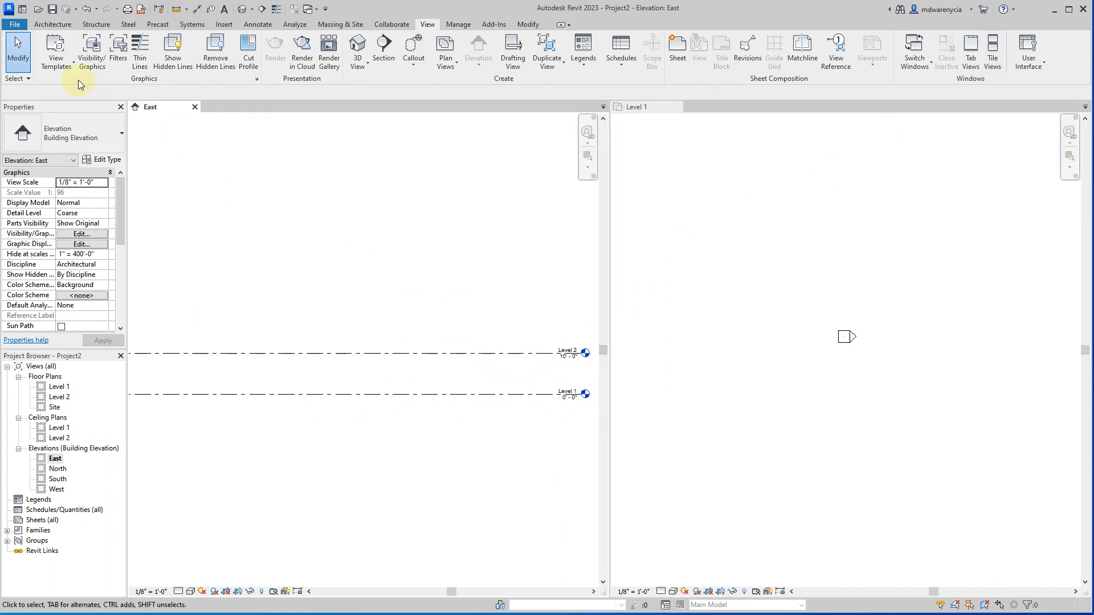
# - Activate the Level 1 floor plan and restart the Wall tool there
pyautogui.click(52, 25)
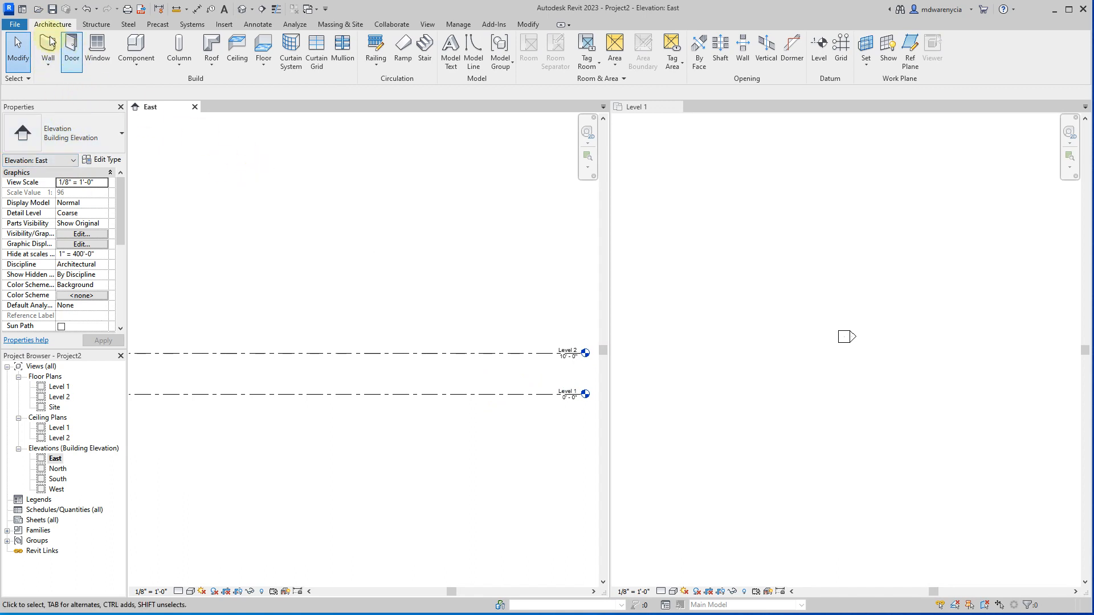
pyautogui.click(209, 269)
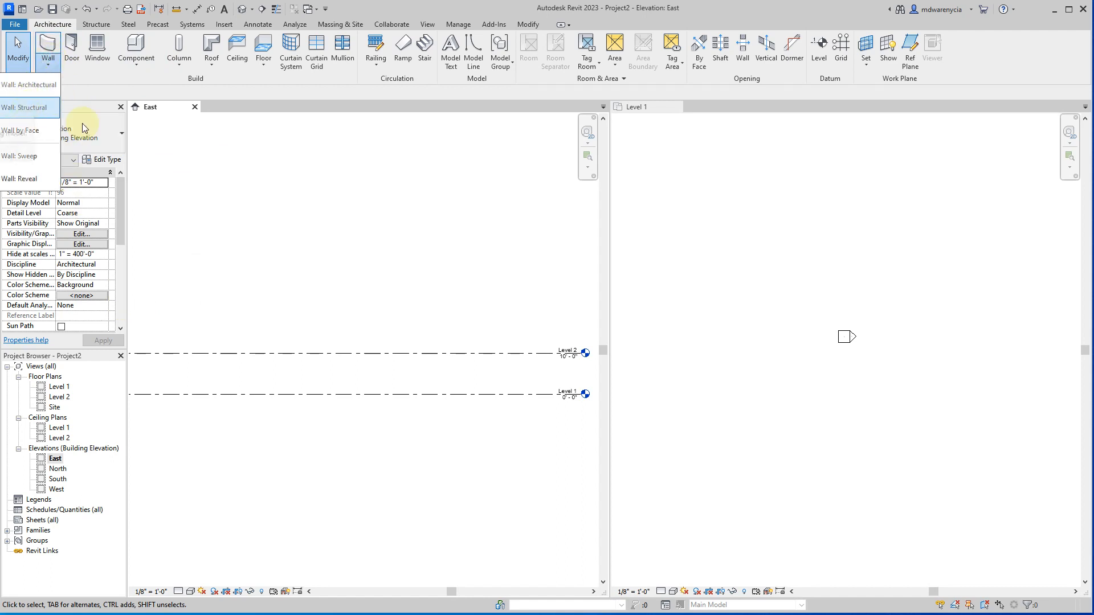
pyautogui.click(271, 179)
pyautogui.click(772, 324)
pyautogui.click(43, 54)
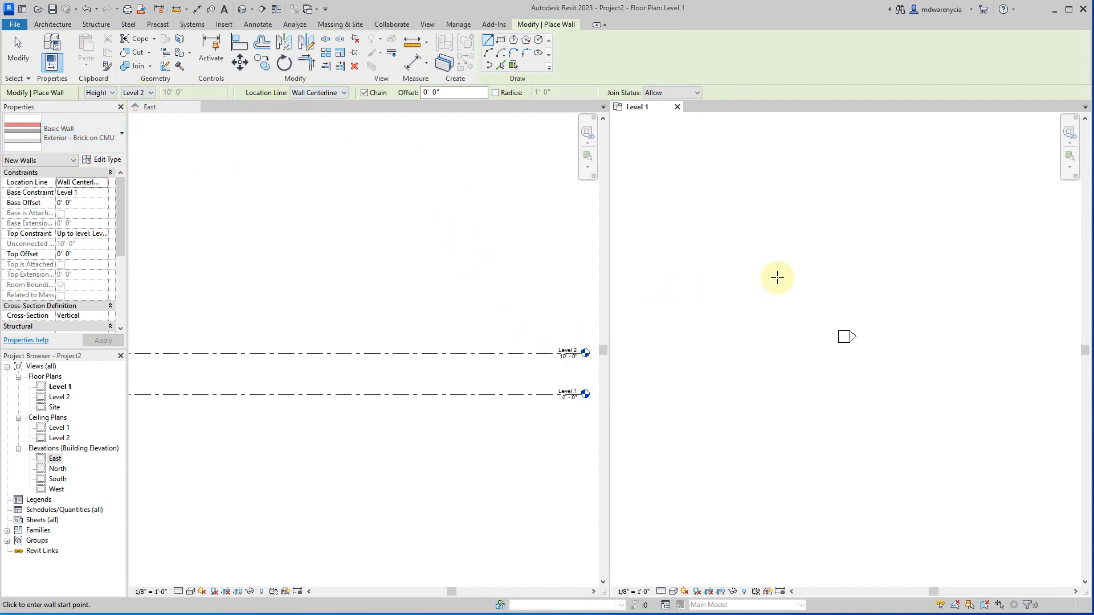
pyautogui.scroll(-3, 711, 349)
pyautogui.scroll(4, 819, 362)
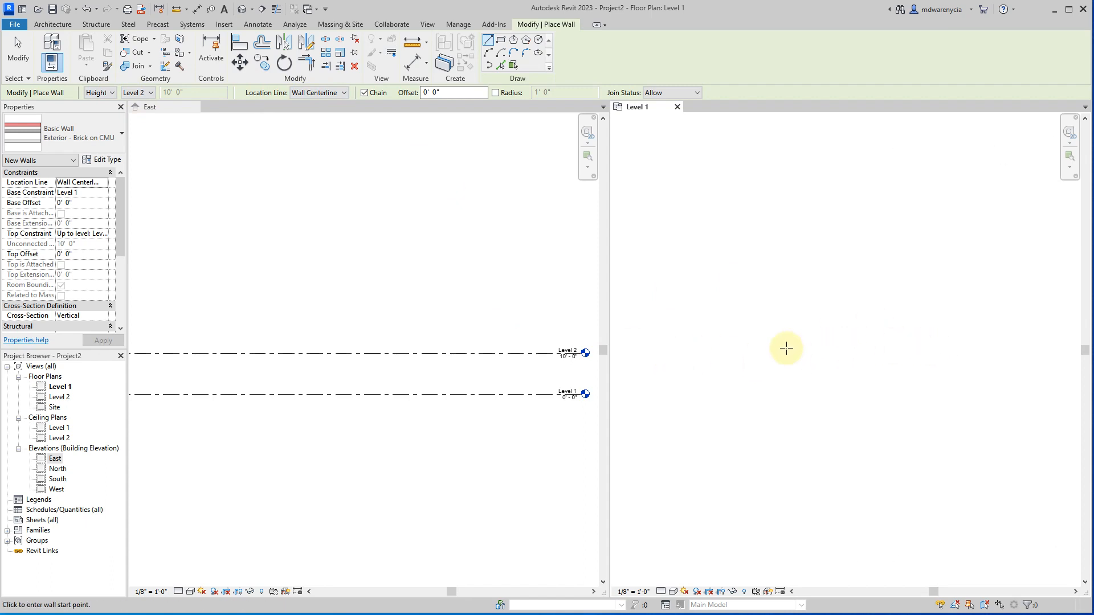
# - Try a vertical wall about 15' 6" long in the Level 1 plan, located by its wall centerline
pyautogui.click(327, 96)
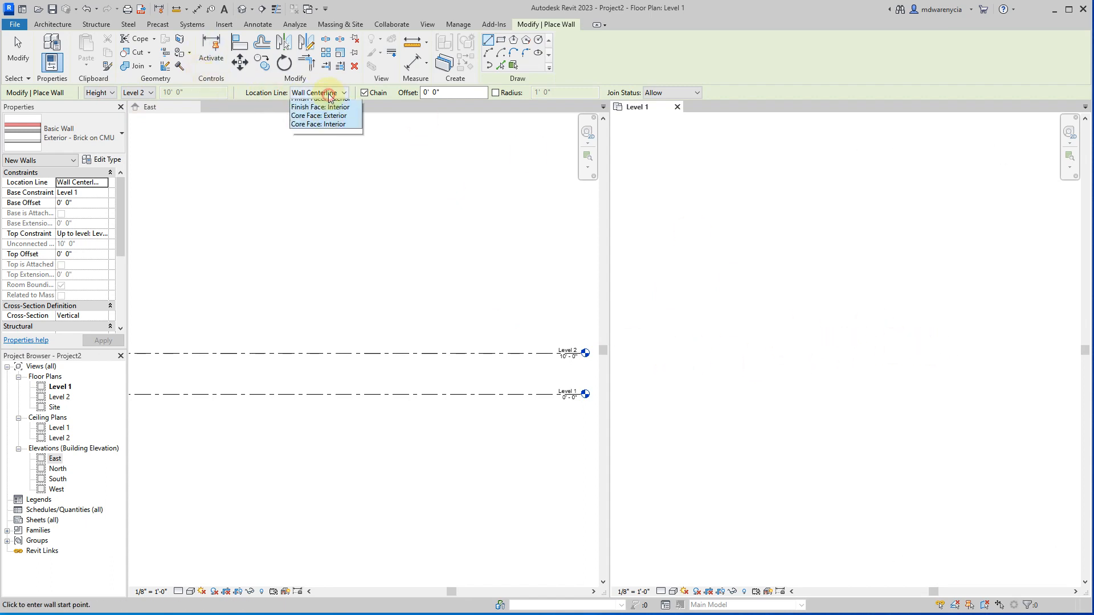
pyautogui.click(329, 106)
pyautogui.click(799, 319)
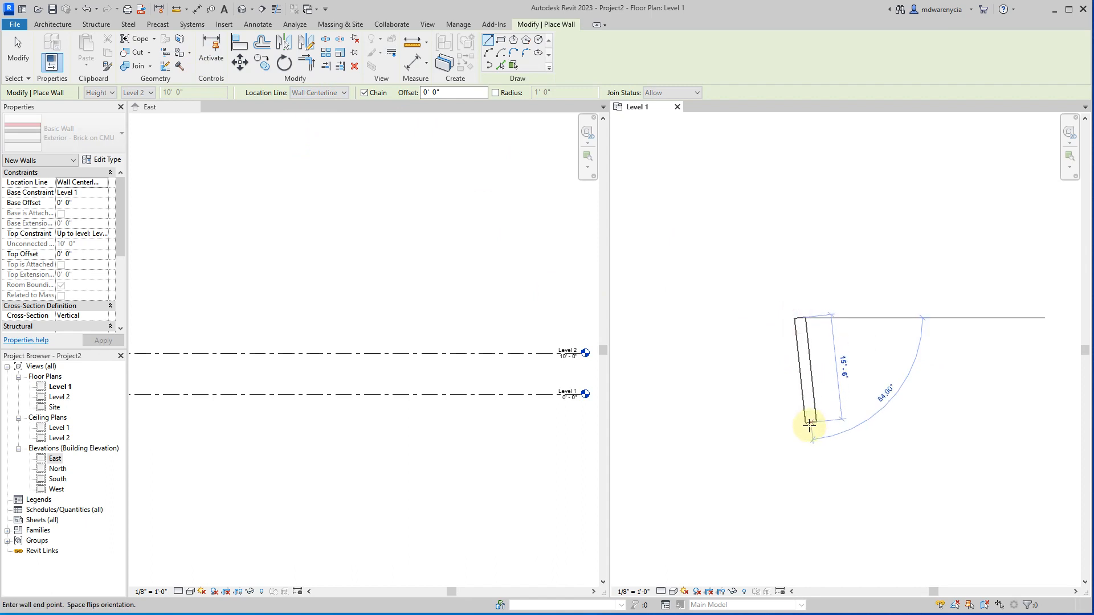
pyautogui.click(800, 423)
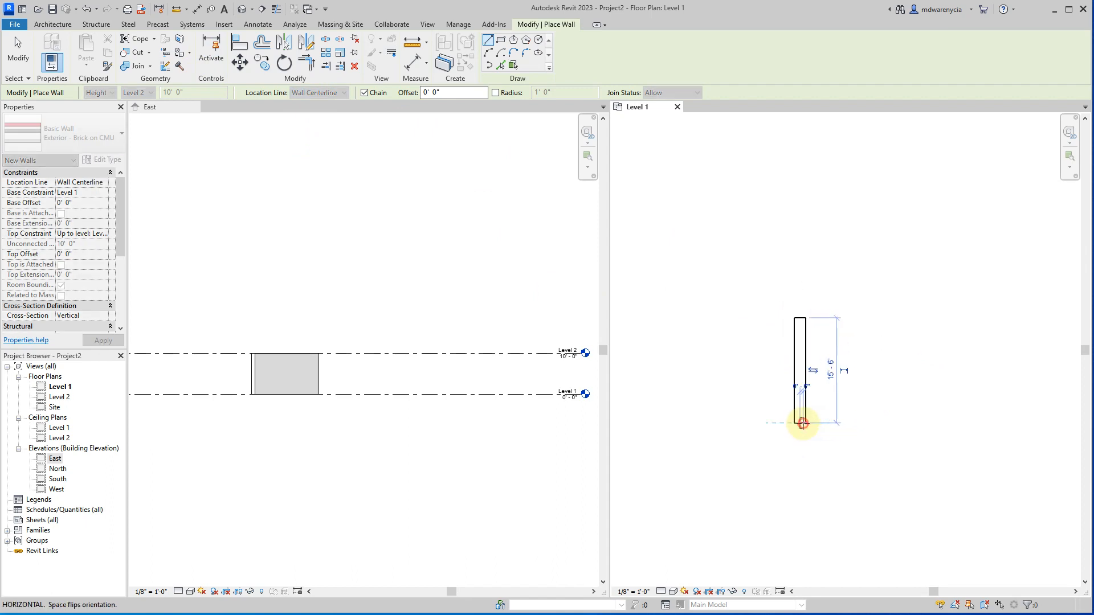
pyautogui.press('Escape')
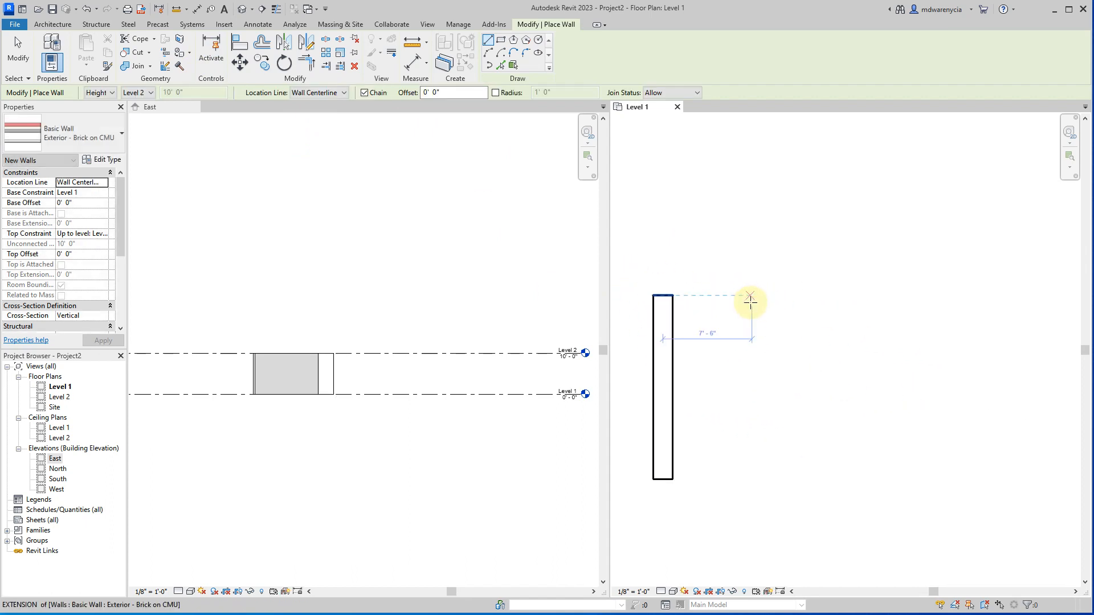
pyautogui.scroll(3, 751, 303)
# - Undo the wall just drawn in the Level 1 plan
pyautogui.click(313, 92)
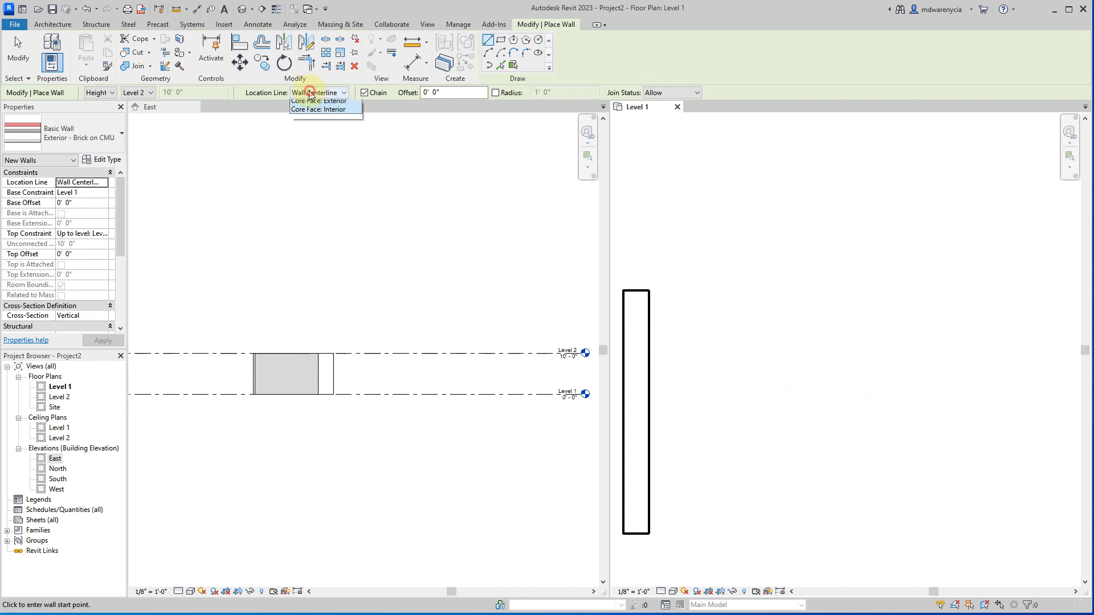
pyautogui.click(305, 94)
pyautogui.hotkey('ctrl', 'z')
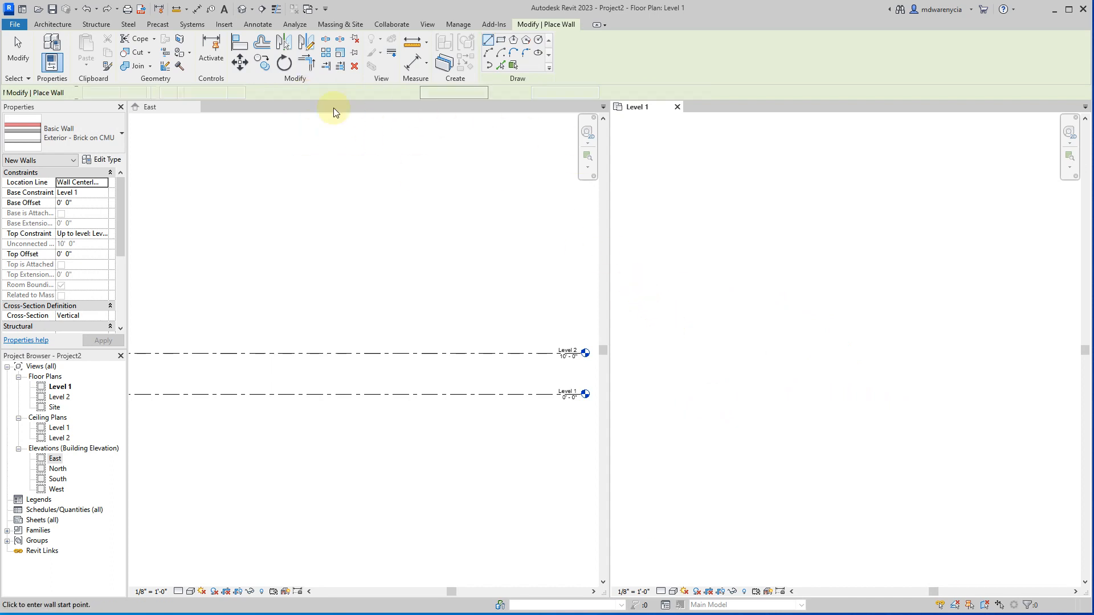
# - Draw a vertical Exterior - Brick on CMU wall downward in the Level 1 plan, with Wall Centerline as its location line
pyautogui.click(53, 24)
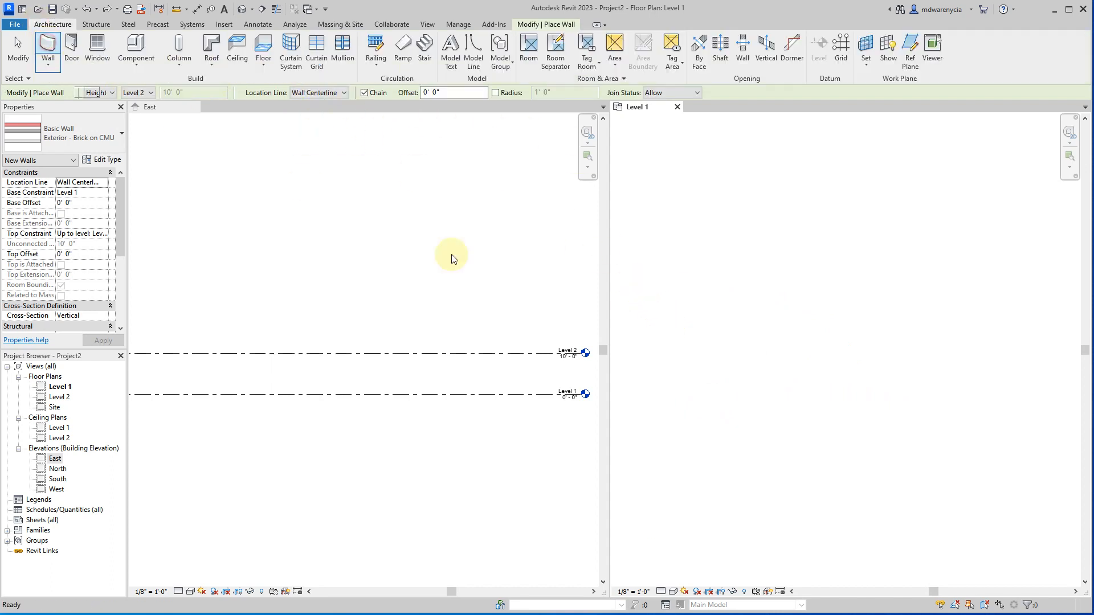
pyautogui.click(715, 326)
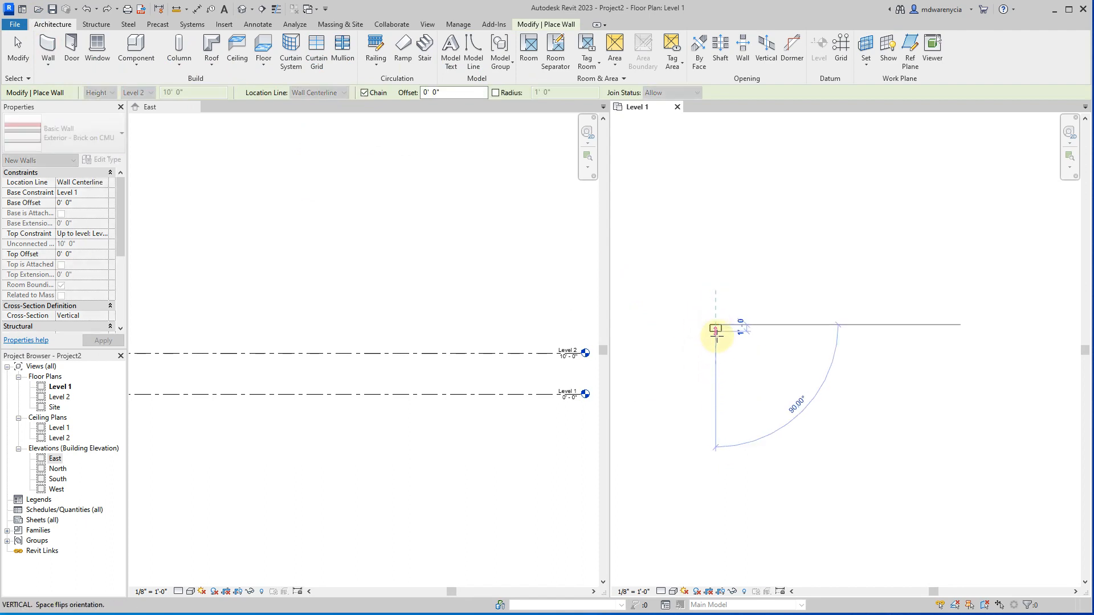
pyautogui.click(715, 439)
pyautogui.press('Escape')
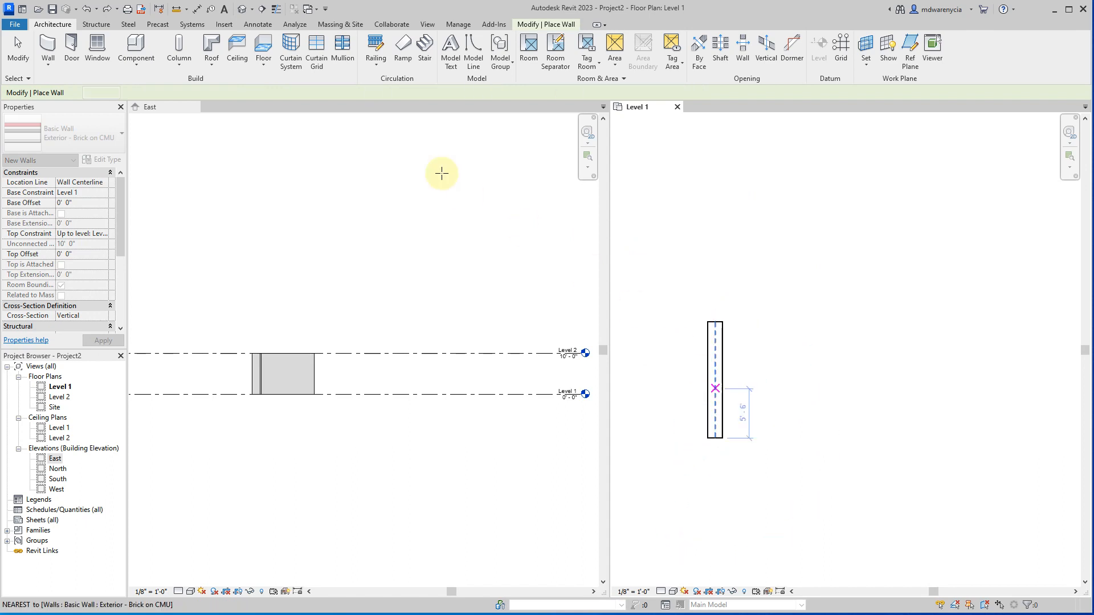
# - Draw a second wall about 8' long upward from the first wall's upper endpoint, using Core Centerline as its location line
pyautogui.click(305, 95)
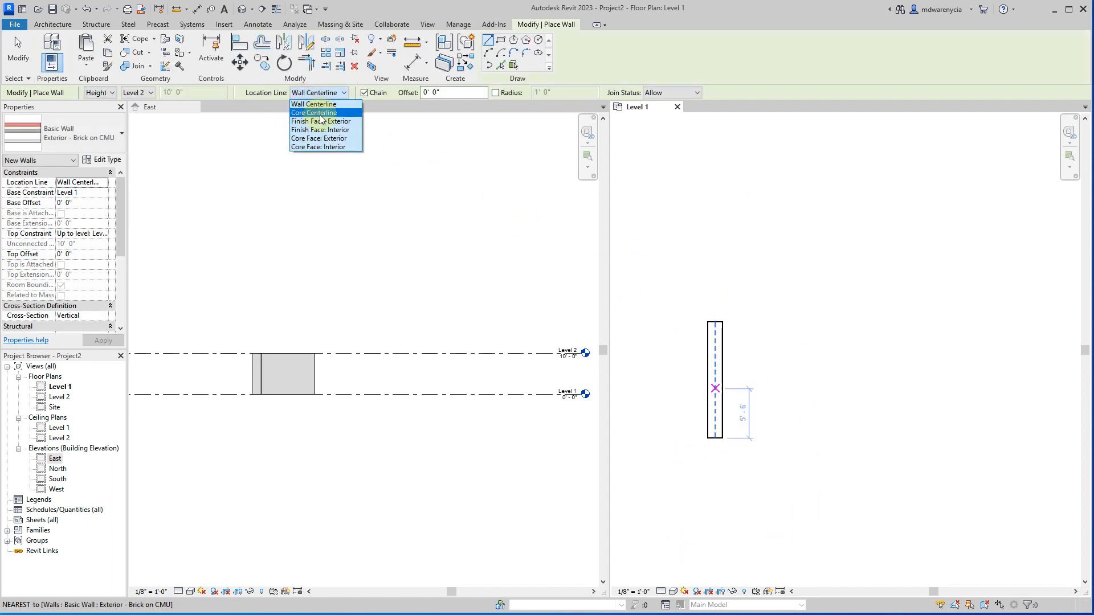
pyautogui.click(320, 113)
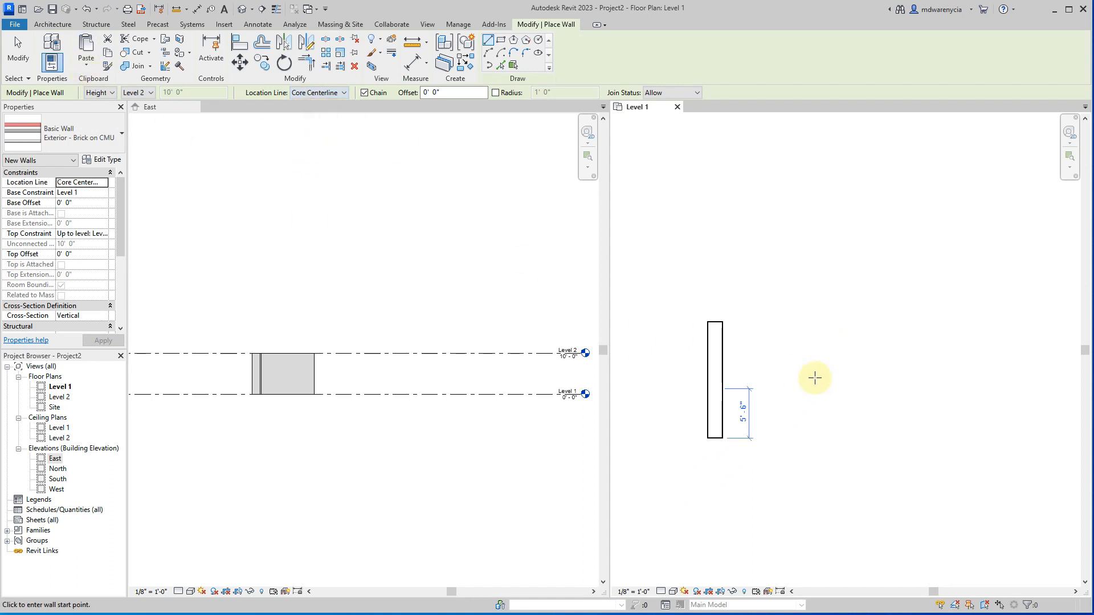
pyautogui.scroll(2, 749, 335)
pyautogui.click(698, 316)
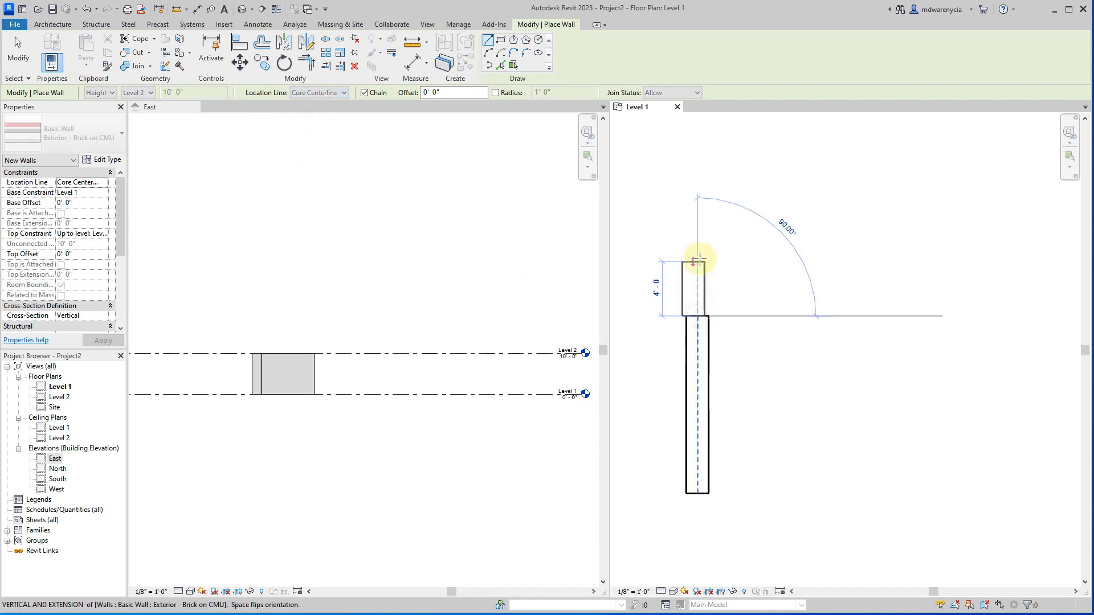
pyautogui.click(699, 208)
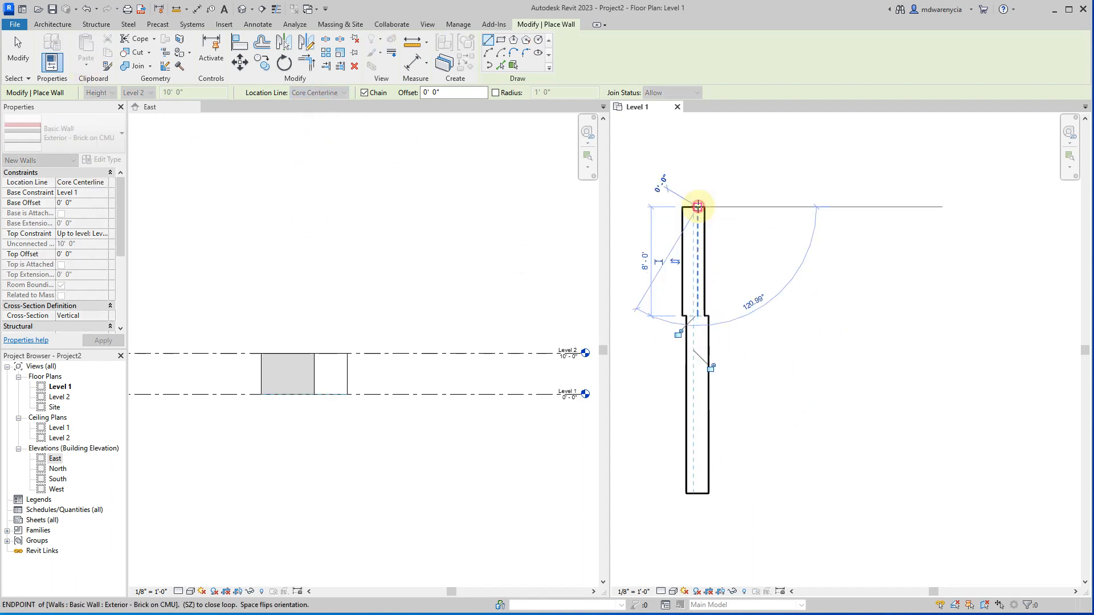
pyautogui.scroll(2, 699, 227)
pyautogui.press('Escape')
pyautogui.scroll(1, 690, 257)
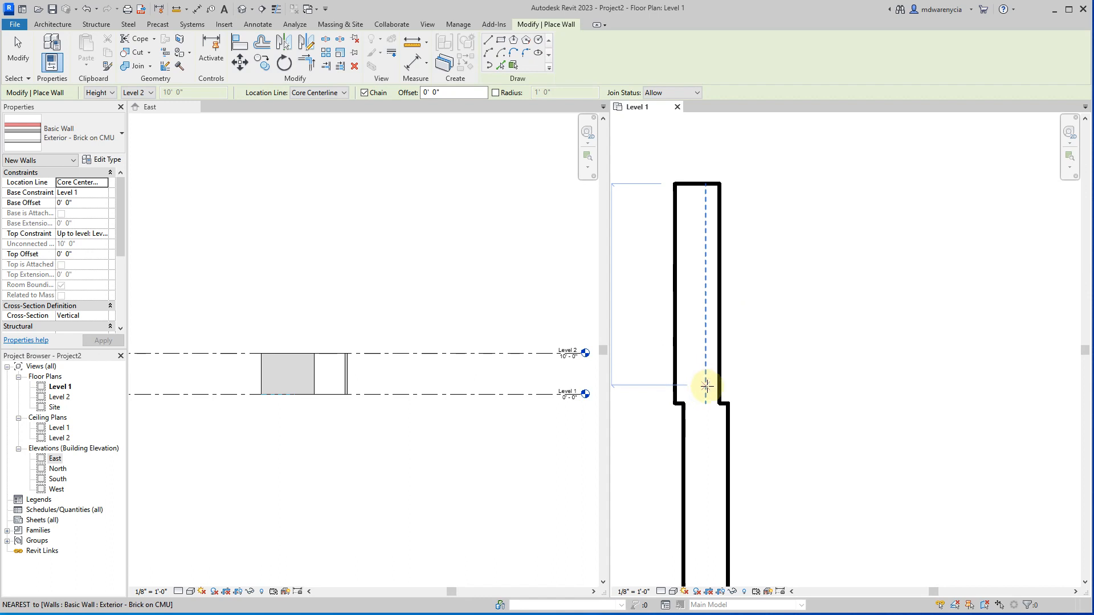
pyautogui.scroll(-1, 705, 399)
pyautogui.moveTo(696, 359); pyautogui.dragTo(671, 267, button='middle')
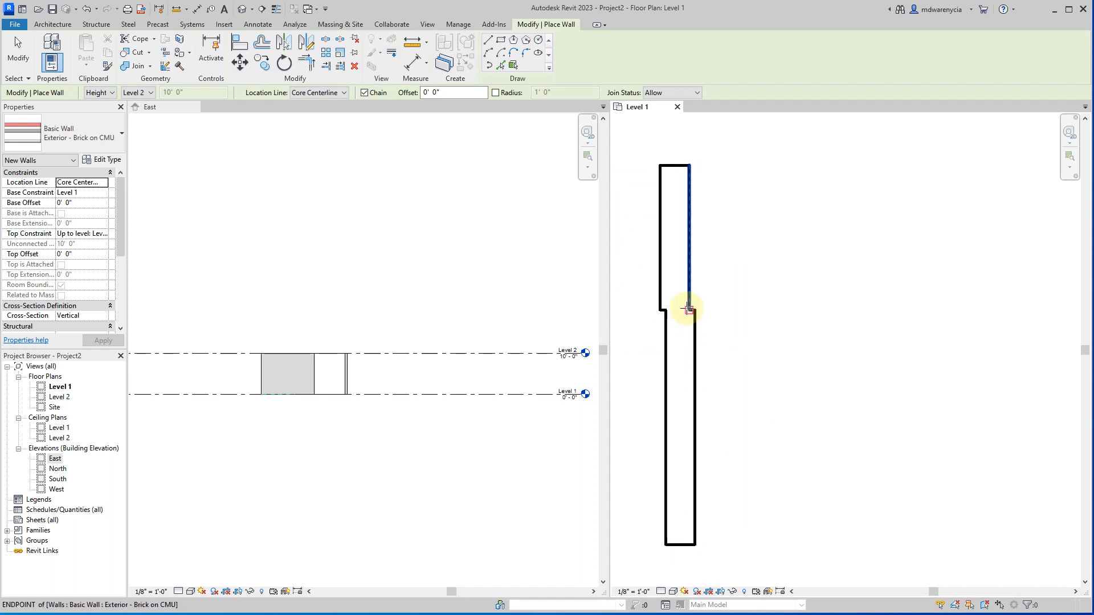
pyautogui.press('Escape')
pyautogui.press('Escape')
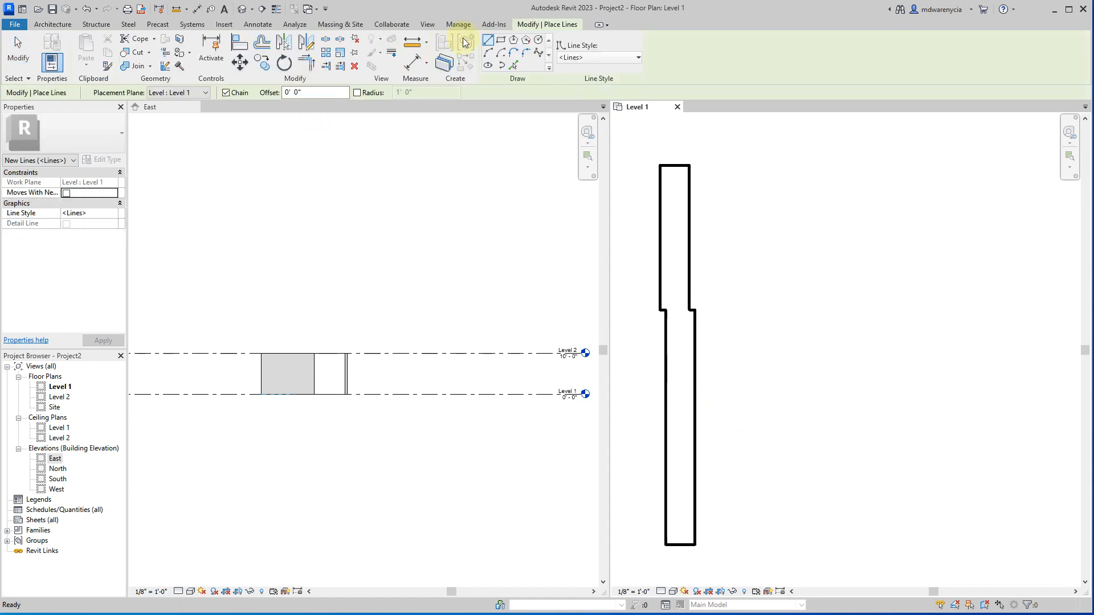
# - Draw a long vertical model line from the lower wall's bottom end upward, extending well past both walls in the Level 1 plan
pyautogui.click(671, 546)
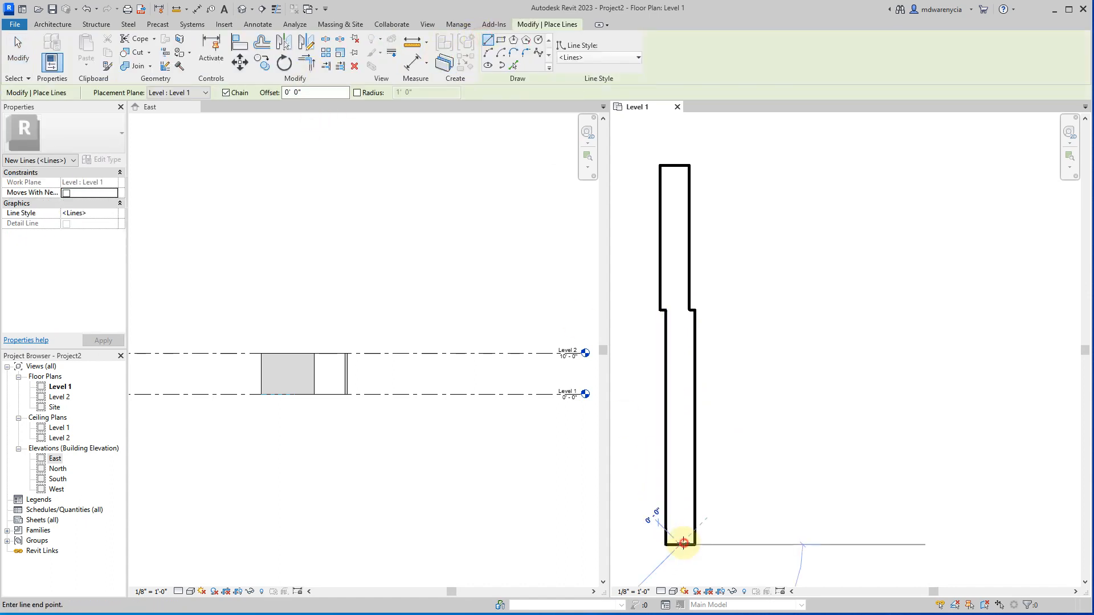
pyautogui.scroll(-2, 672, 549)
pyautogui.scroll(-3, 667, 444)
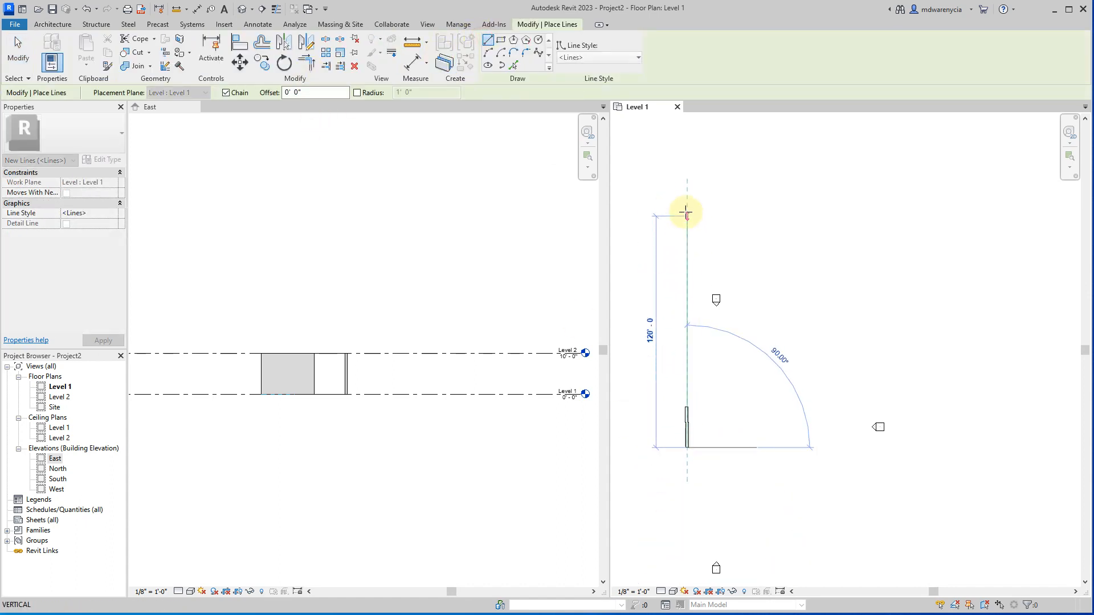
pyautogui.click(688, 178)
pyautogui.press('Escape')
pyautogui.press('Escape')
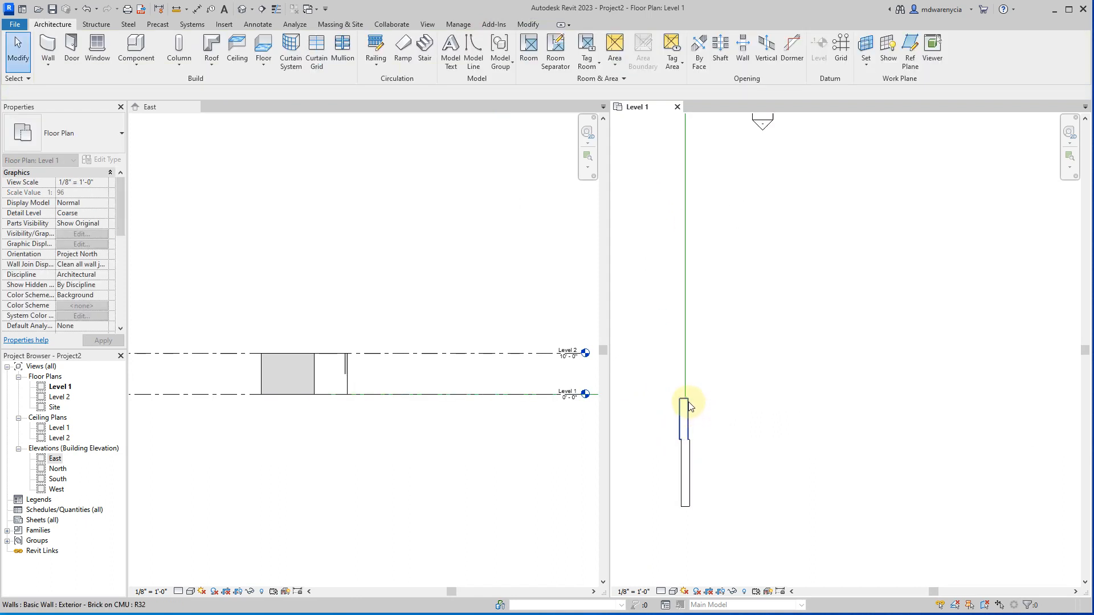
# - Set the location line for new walls to Finish Face: Exterior and try a wall upward from the second wall's upper end
pyautogui.scroll(4, 685, 416)
pyautogui.scroll(1, 672, 468)
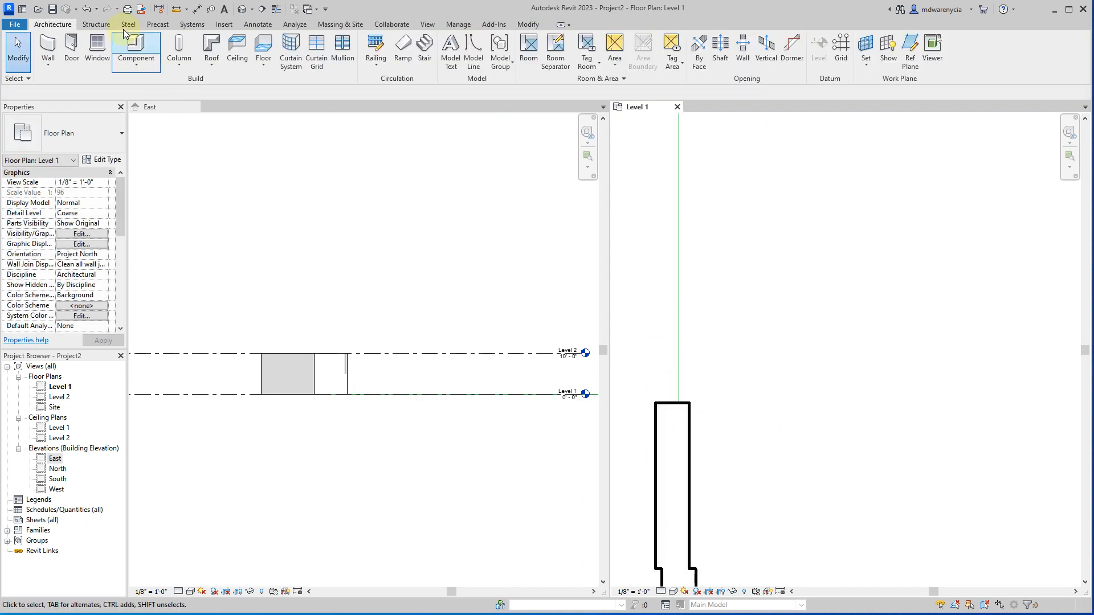
pyautogui.click(48, 47)
pyautogui.click(319, 92)
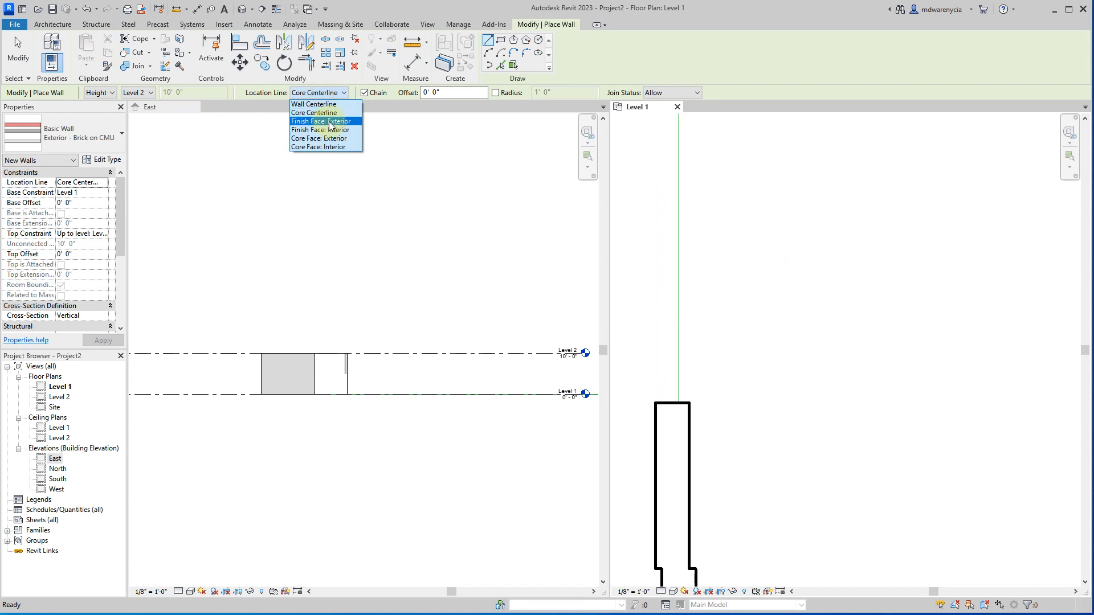
pyautogui.click(325, 121)
pyautogui.click(680, 404)
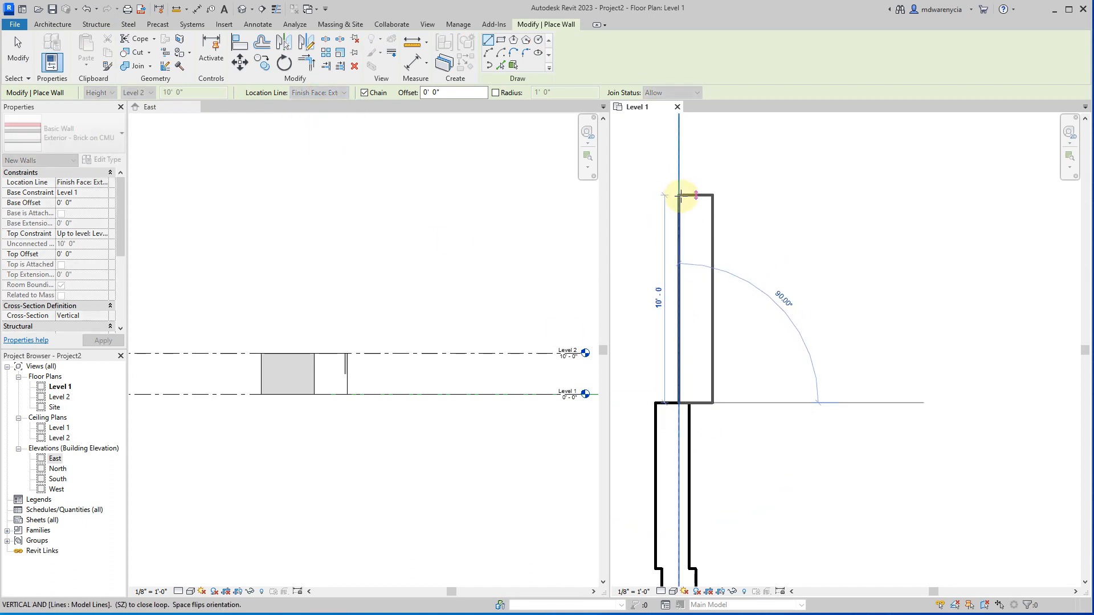
# - Set the Level 1 plan to Medium detail and a visual style that displays the wall layers in color
pyautogui.click(660, 592)
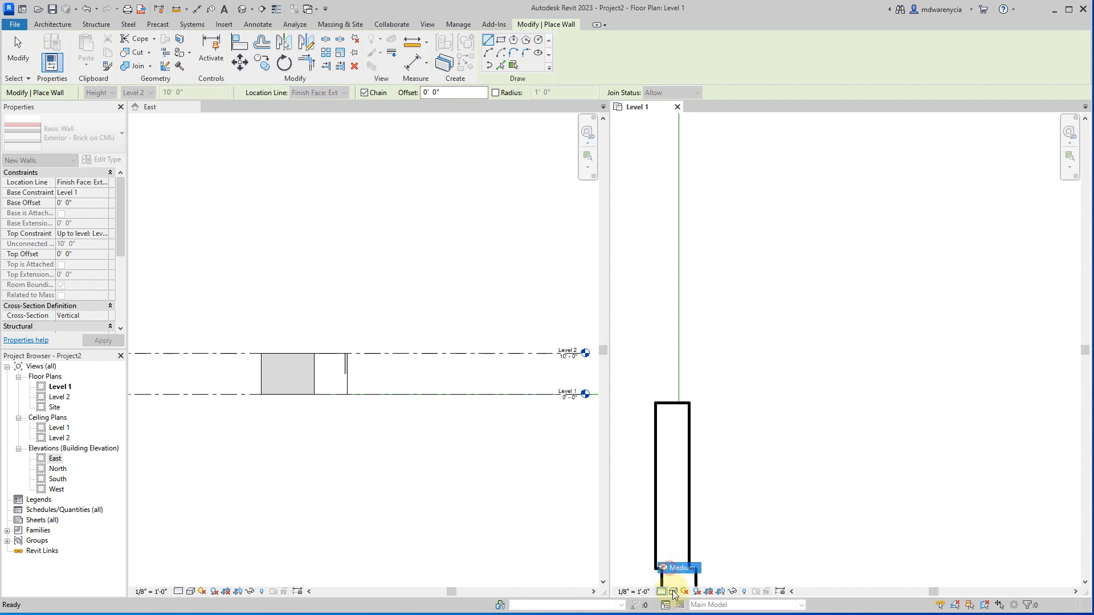
pyautogui.click(681, 571)
pyautogui.click(673, 592)
pyautogui.click(689, 558)
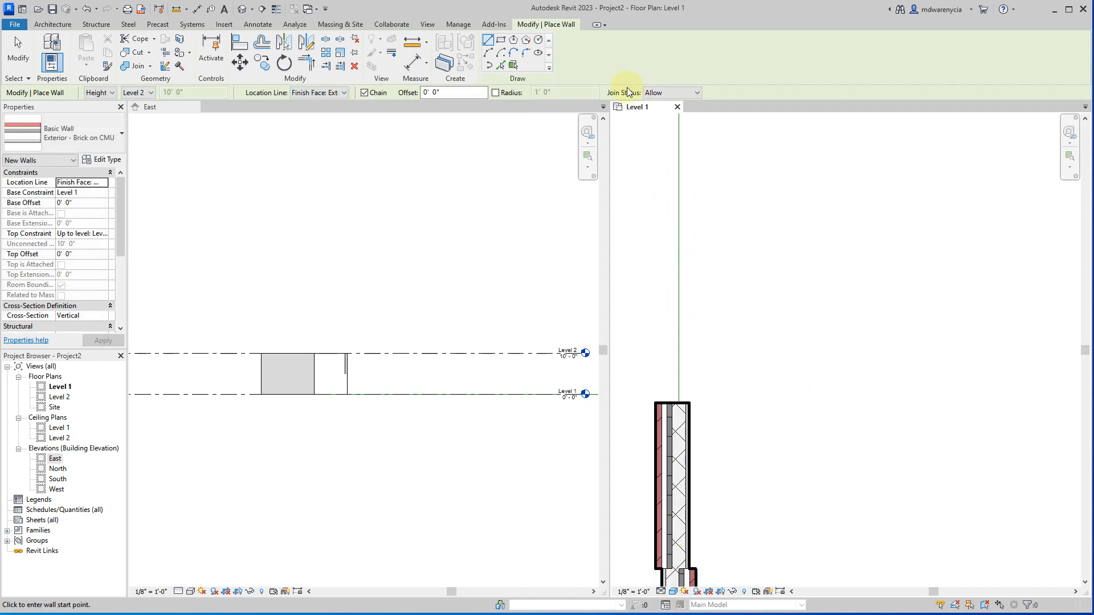
pyautogui.press('Escape')
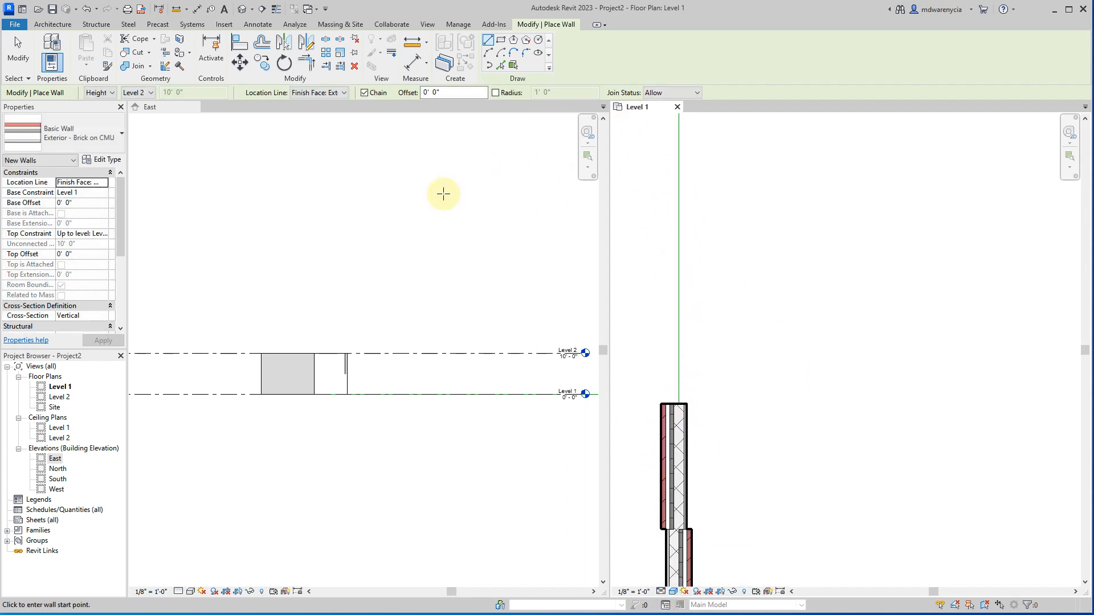
# - Review the available wall types without changing the type, and inspect the properties of the two existing walls
pyautogui.click(52, 63)
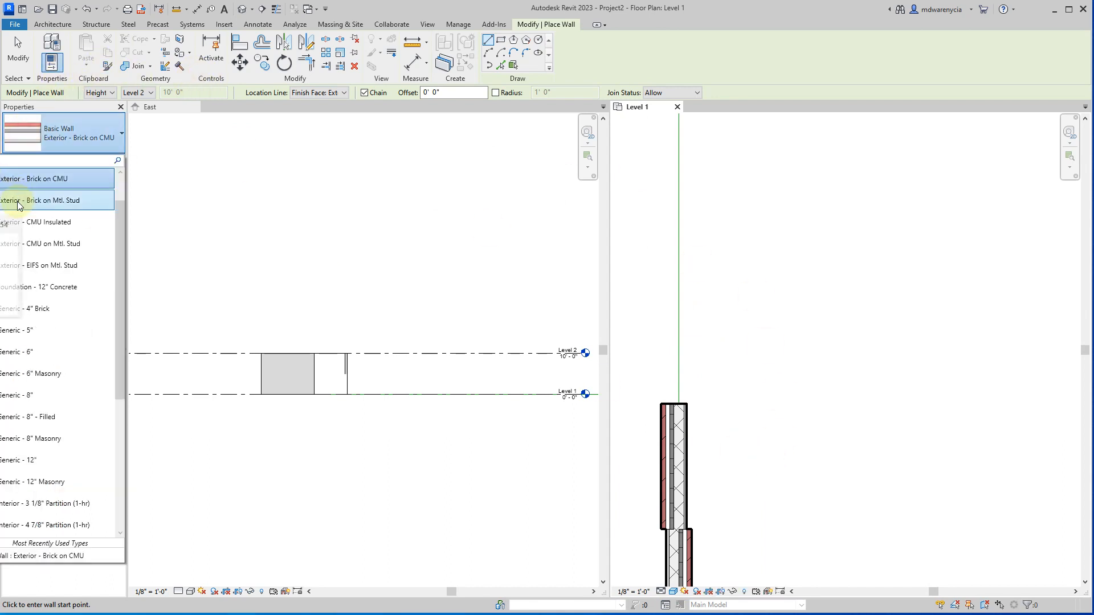
pyautogui.press('Escape')
pyautogui.press('Escape')
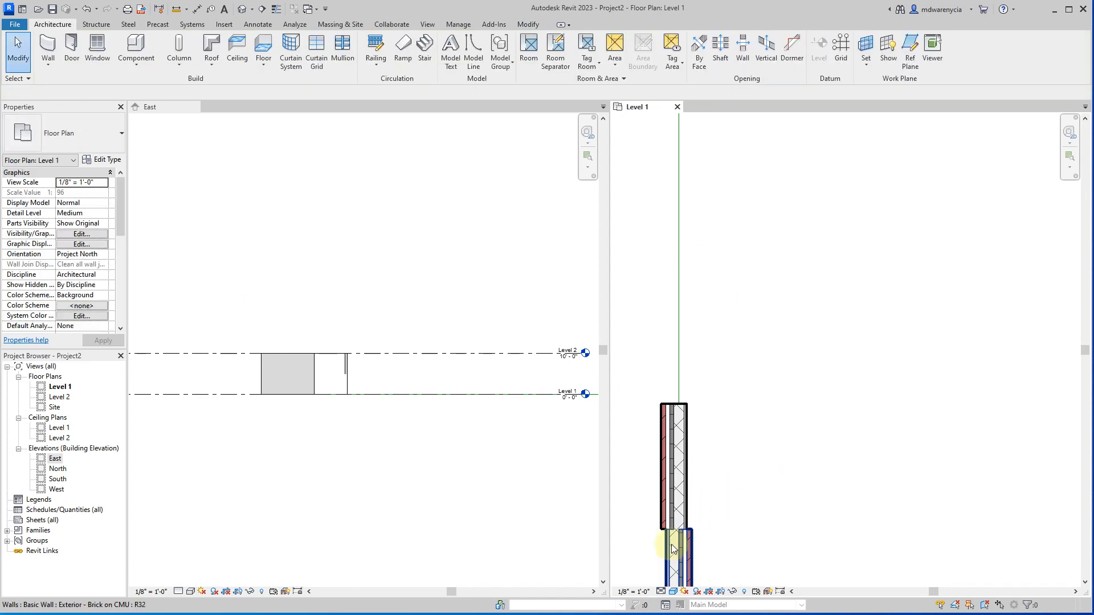
pyautogui.click(675, 546)
pyautogui.click(673, 481)
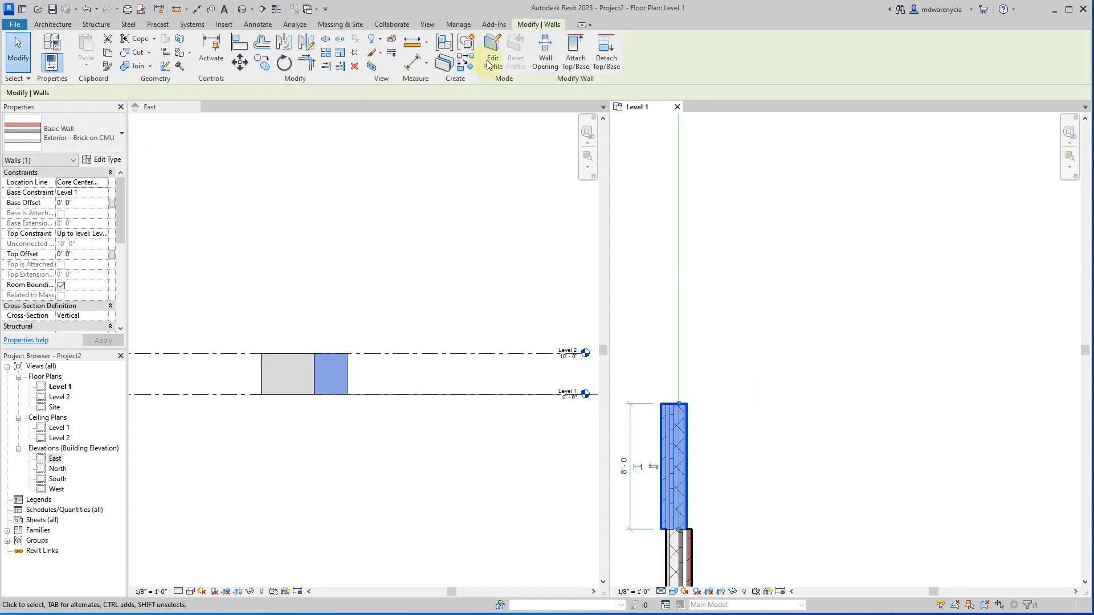
# - Draw a third wall about 7' 2" long upward along the model line, using Finish Face: Exterior and flipped to the line's left side
pyautogui.click(52, 24)
pyautogui.click(49, 48)
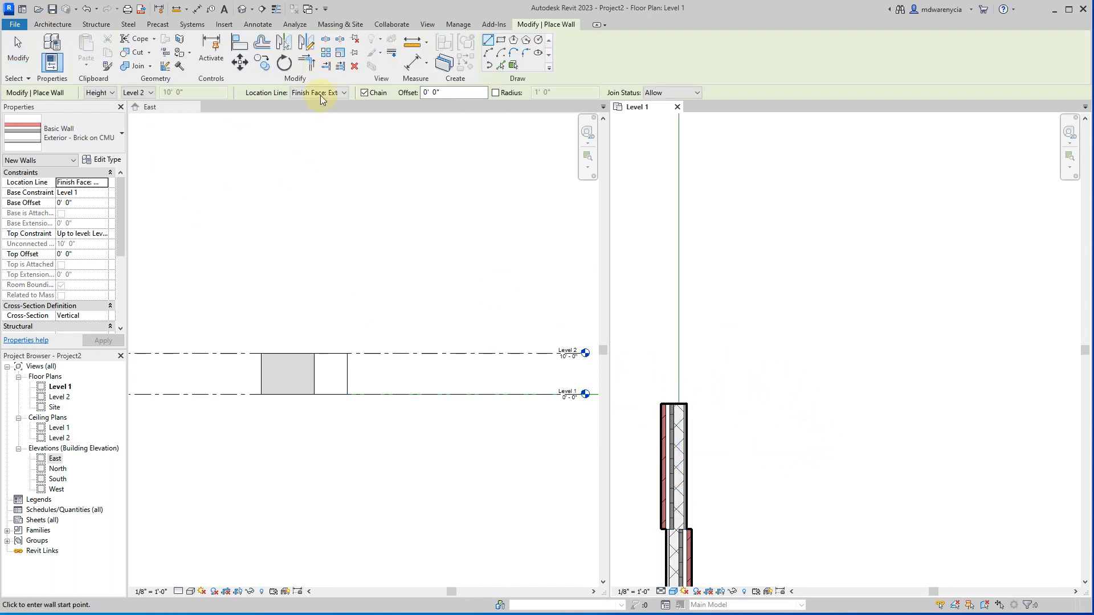
pyautogui.click(678, 403)
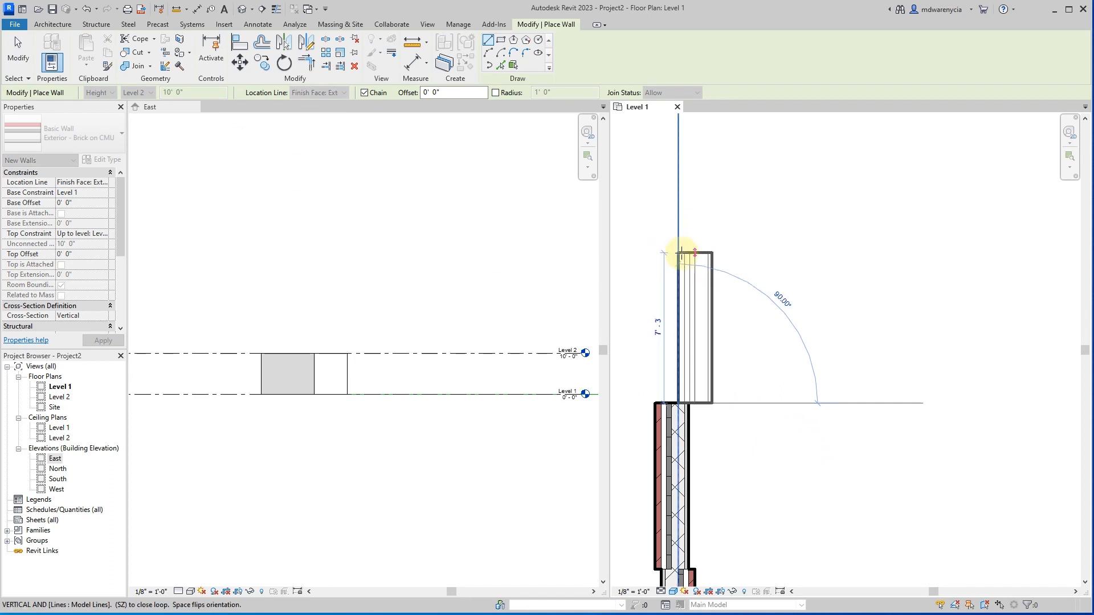
pyautogui.press('space')
pyautogui.press('space')
pyautogui.press('space')
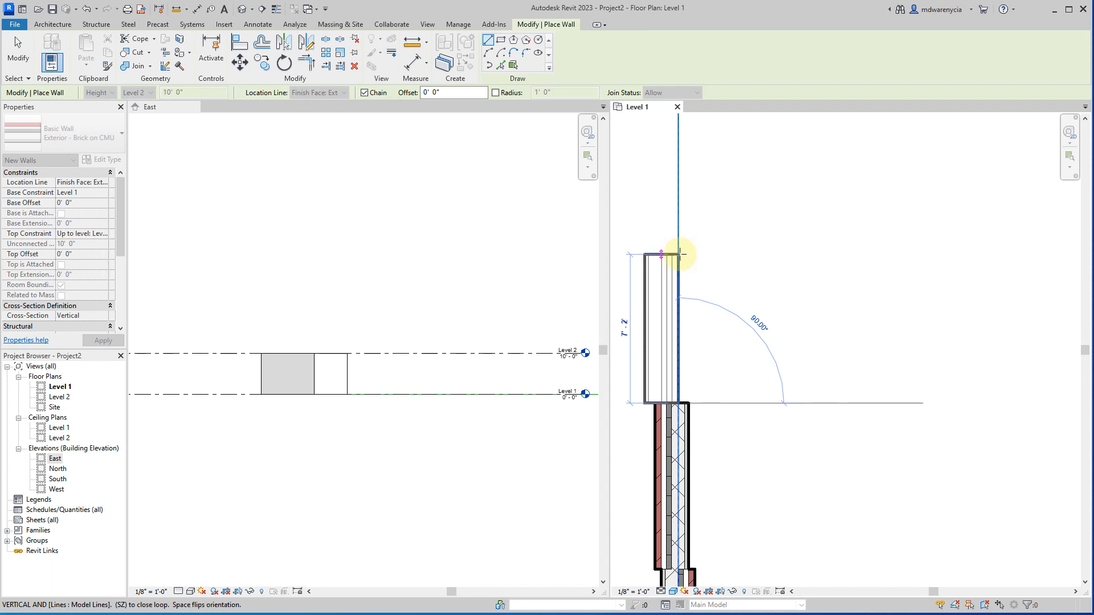
pyautogui.click(678, 253)
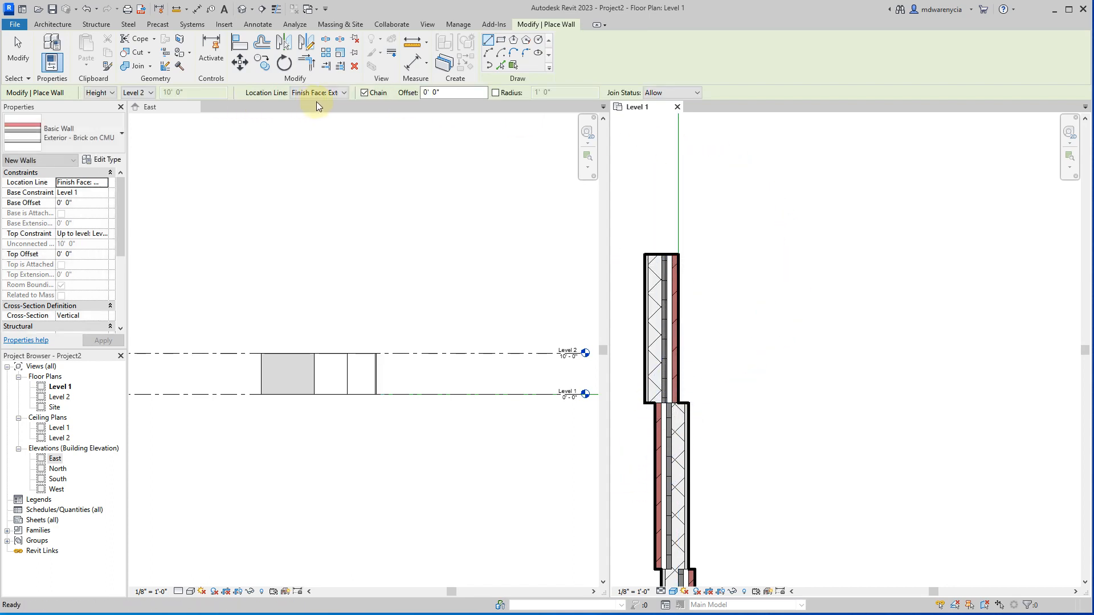
# - Draw a fourth wall about 5' 4" long upward from the third wall's upper end, using Finish Face: Interior as its location line
pyautogui.click(318, 93)
pyautogui.click(331, 130)
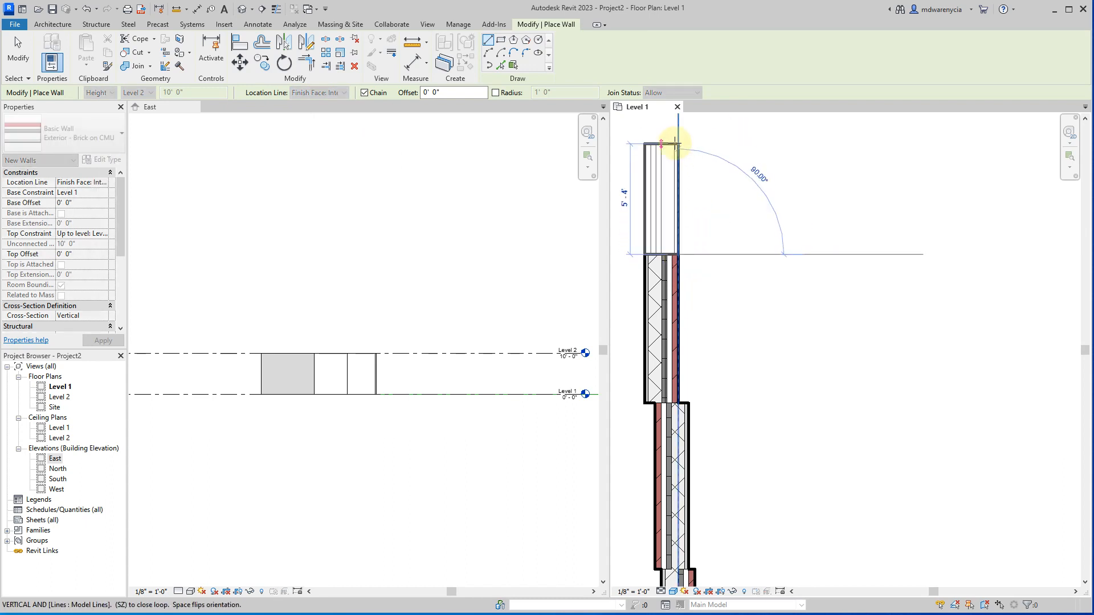
pyautogui.click(678, 138)
pyautogui.press('Escape')
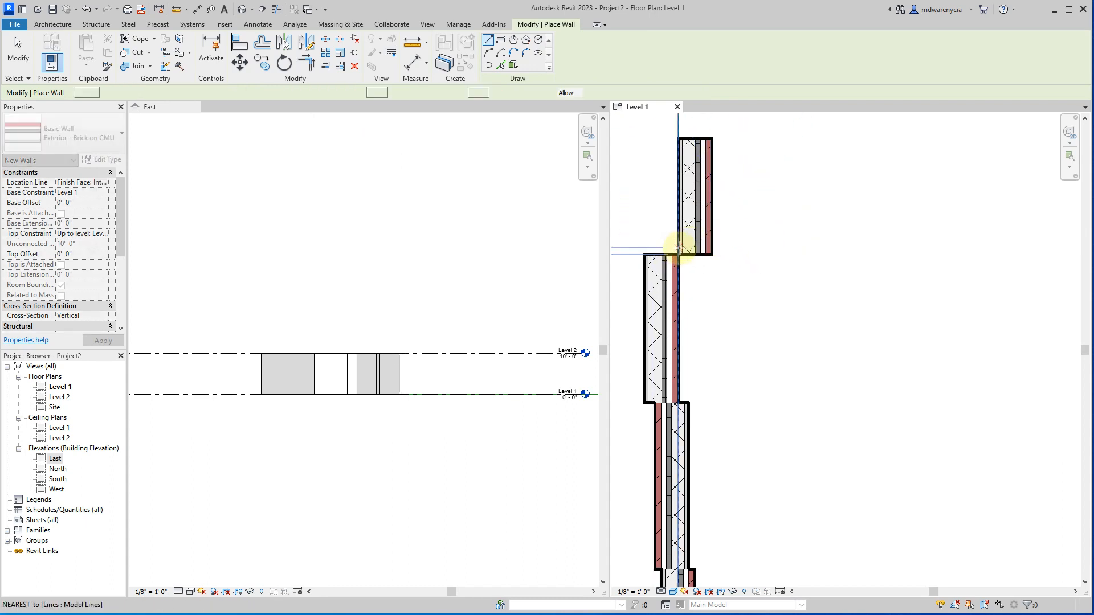
pyautogui.press('Escape')
# - Draw a fifth wall upward along the model line from the fourth wall's upper end, using Core Face: Exterior as its location line
pyautogui.scroll(2, 683, 221)
pyautogui.scroll(-1, 691, 319)
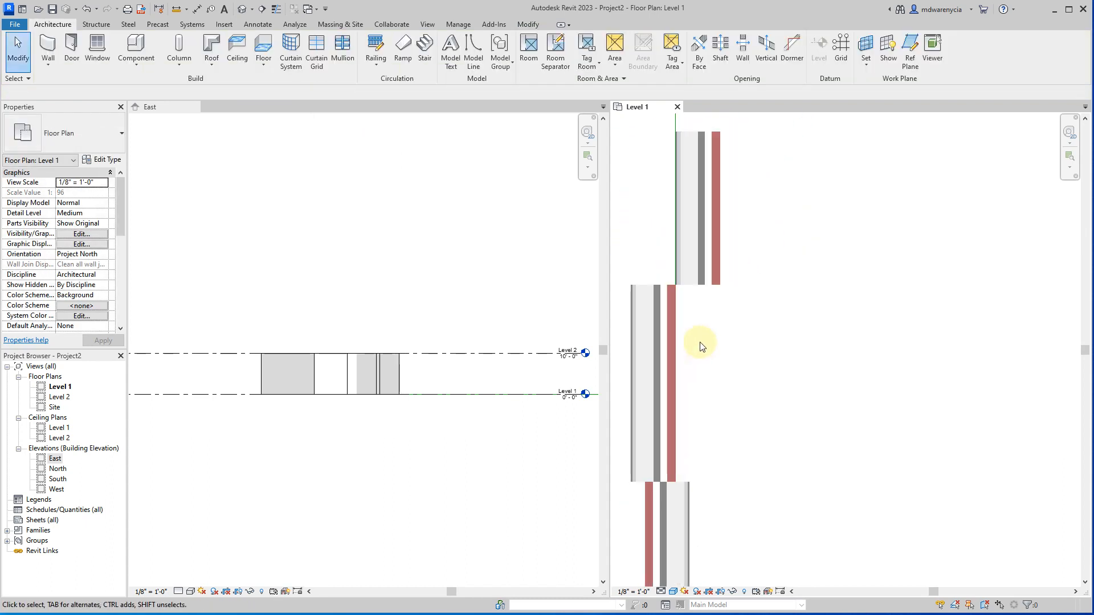
pyautogui.moveTo(732, 226); pyautogui.dragTo(719, 414, button='middle')
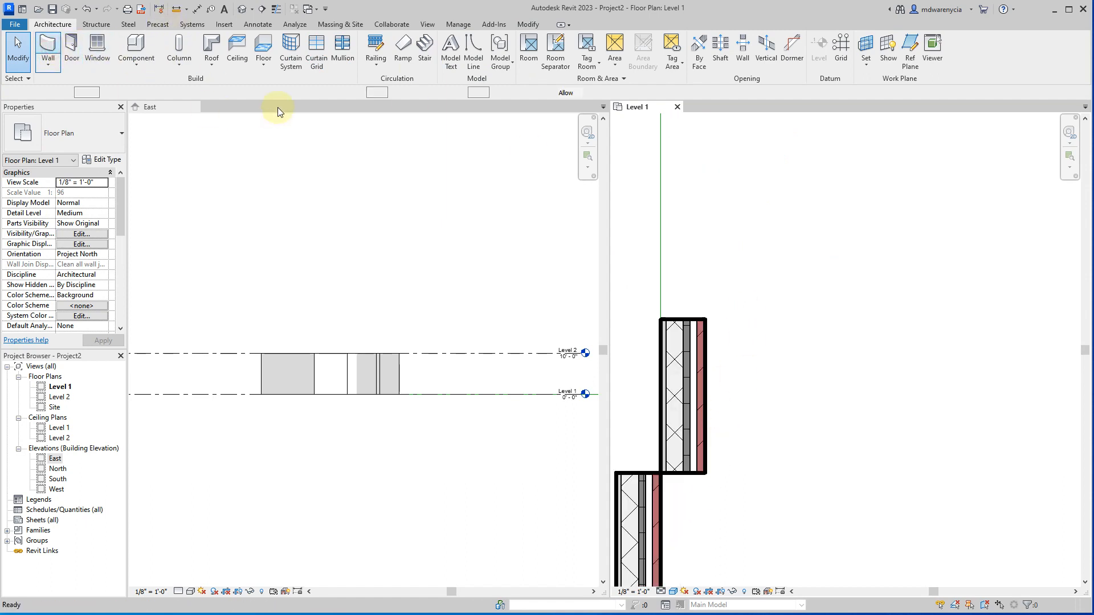
pyautogui.click(318, 92)
pyautogui.click(333, 140)
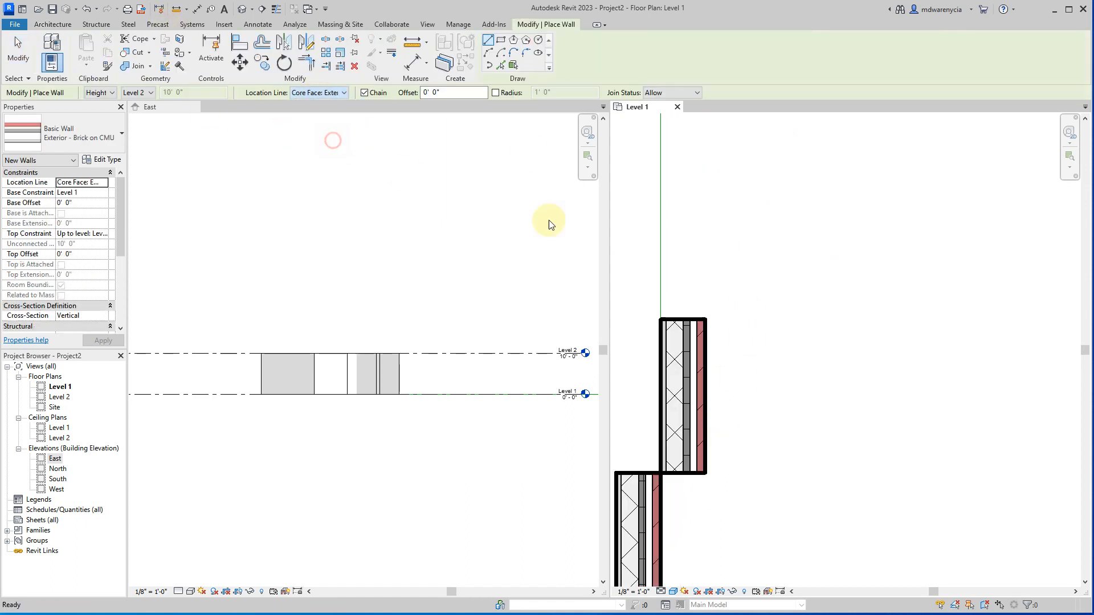
pyautogui.click(661, 318)
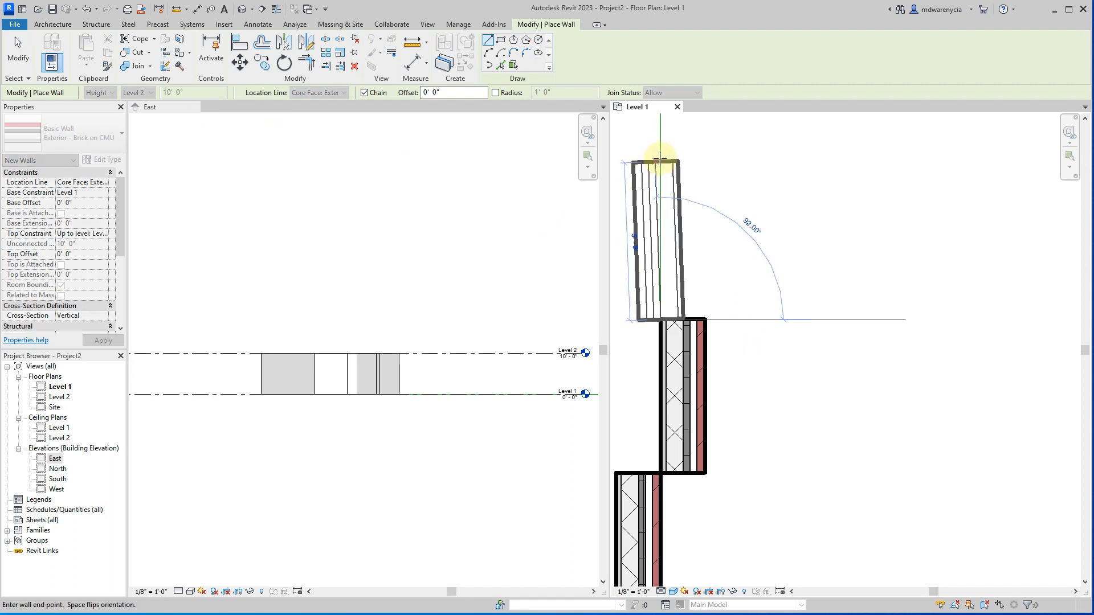
pyautogui.click(660, 154)
pyautogui.press('Escape')
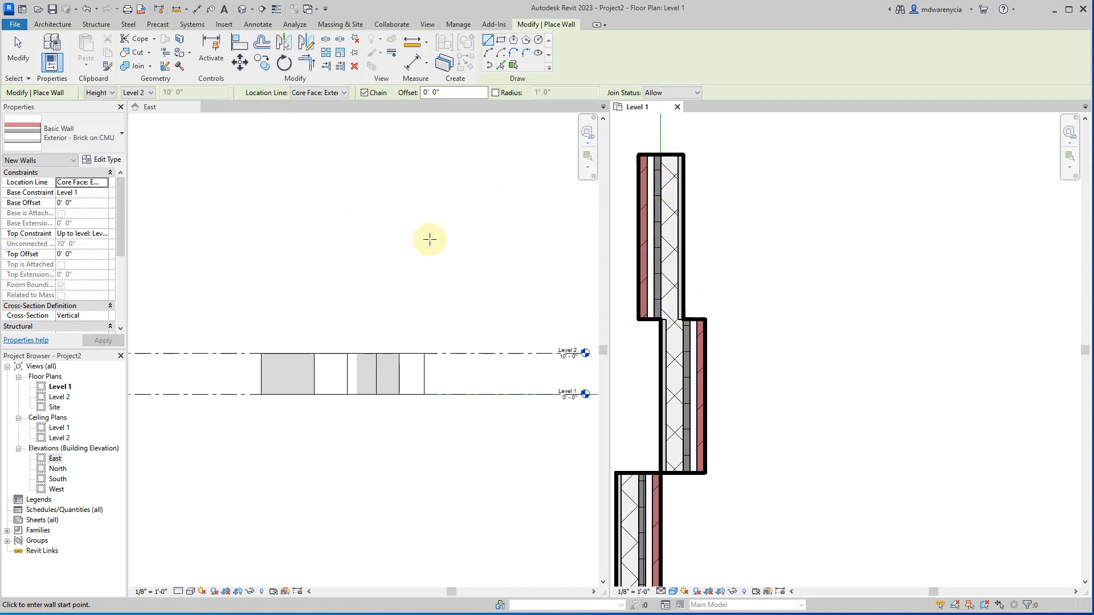
pyautogui.press('Escape')
# - Draw a sixth wall about 8' 6" long upward from the fifth wall's upper end, using Core Face: Interior as its location line
pyautogui.scroll(2, 640, 162)
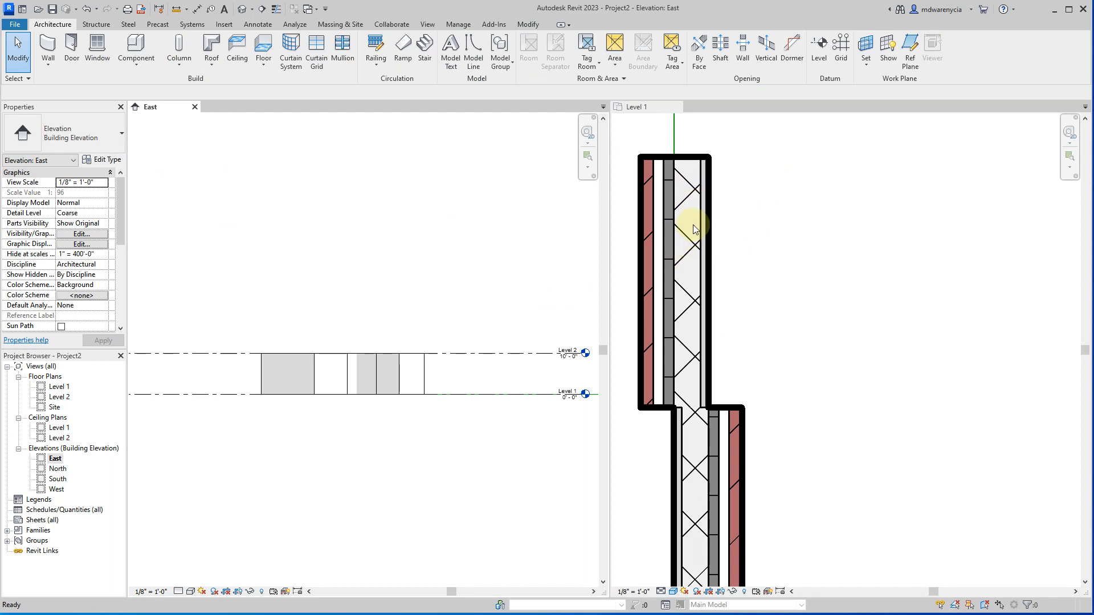
pyautogui.scroll(-3, 687, 301)
pyautogui.moveTo(720, 414)
pyautogui.mouseDown(button='middle')
pyautogui.moveTo(718, 312)
pyautogui.moveTo(676, 391)
pyautogui.moveTo(683, 573)
pyautogui.mouseUp(button='middle')
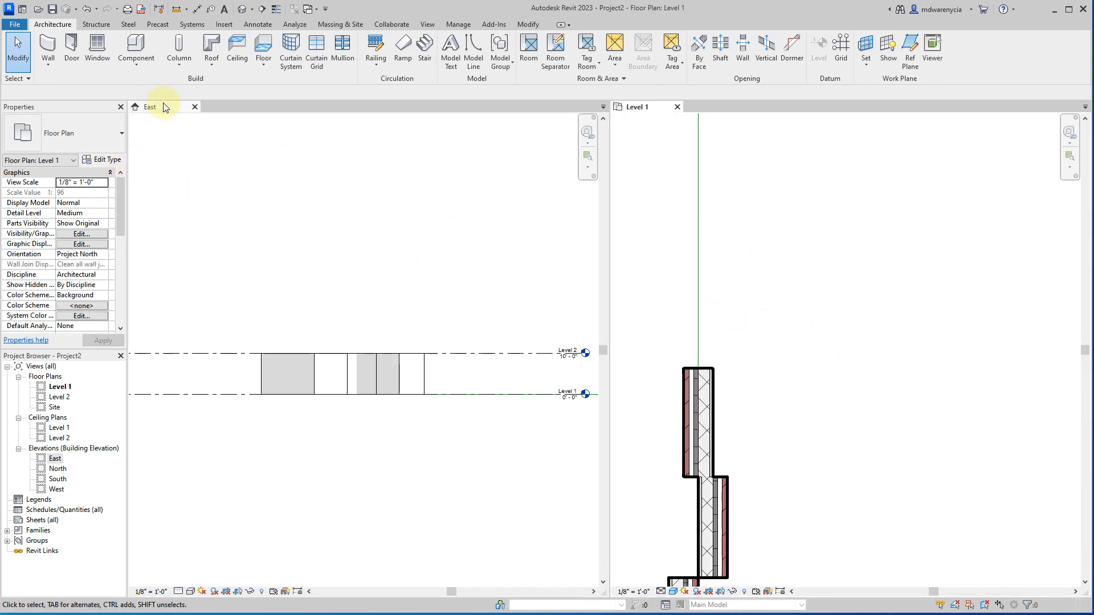
pyautogui.click(48, 45)
pyautogui.click(332, 93)
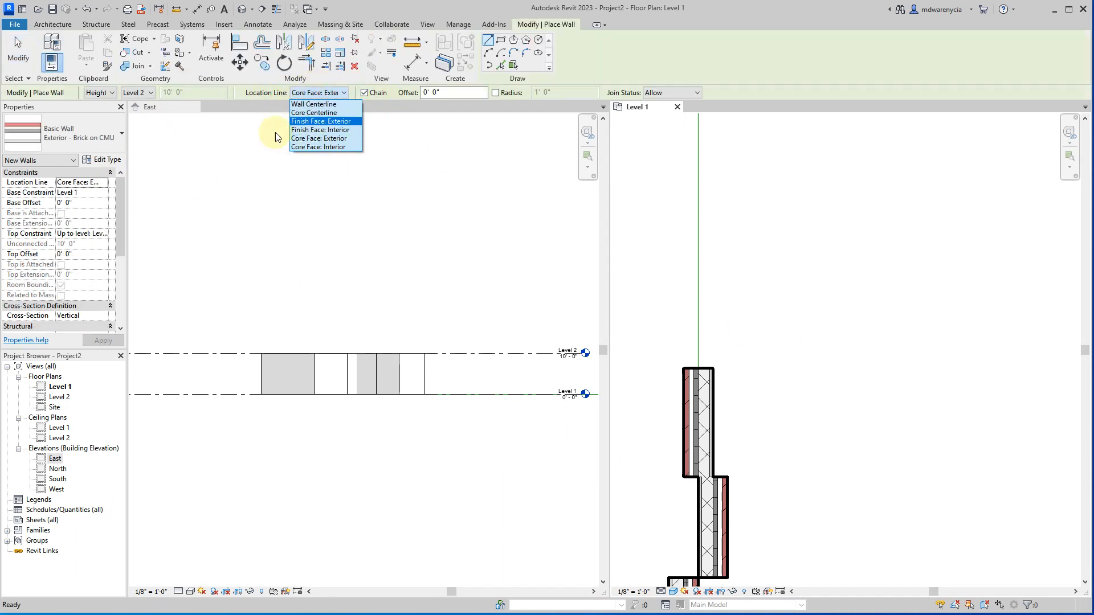
pyautogui.click(302, 147)
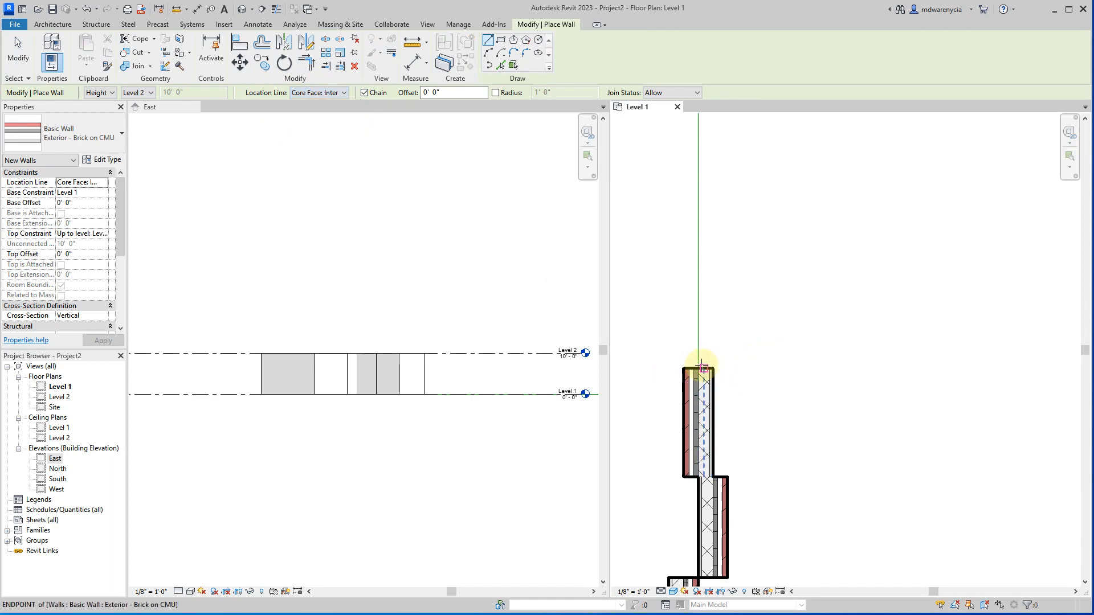
pyautogui.click(699, 368)
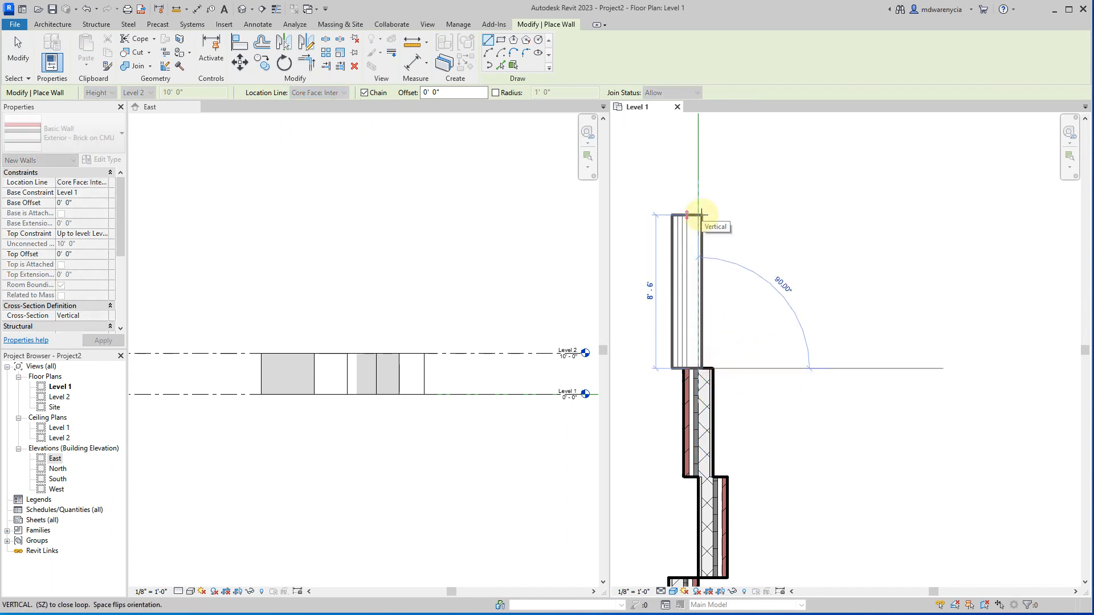
pyautogui.click(700, 215)
pyautogui.press('Escape')
pyautogui.press('Escape')
# - Draw a closed square of four 10' Brick on CMU walls to the right of the wall stack, located by Finish Face: Exterior
pyautogui.moveTo(733, 430)
pyautogui.mouseDown(button='middle')
pyautogui.moveTo(640, 366)
pyautogui.moveTo(722, 320)
pyautogui.moveTo(711, 307)
pyautogui.mouseUp(button='middle')
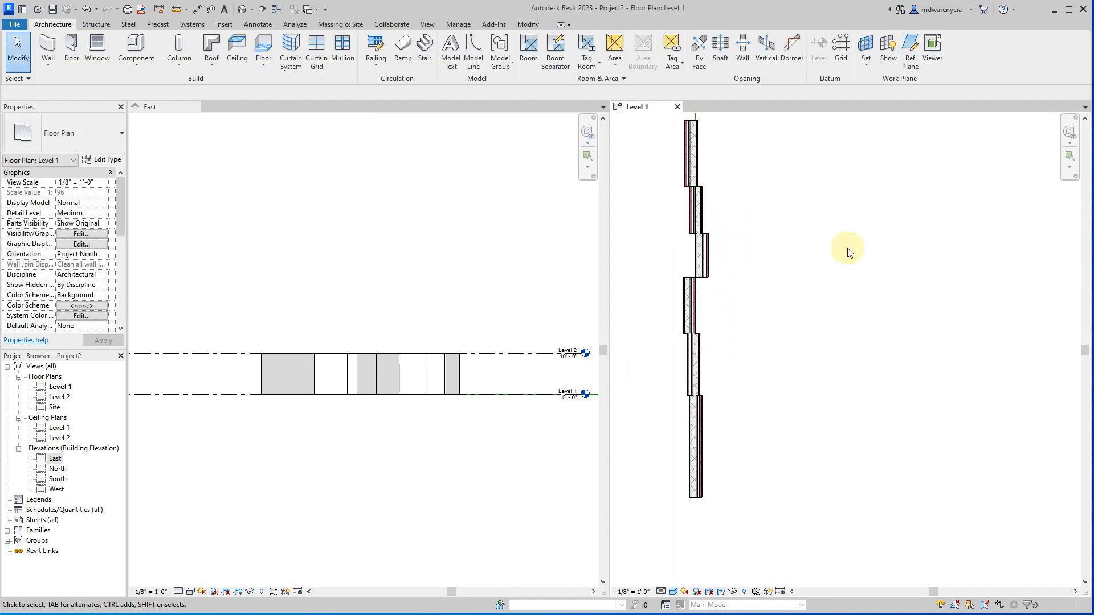
pyautogui.click(40, 48)
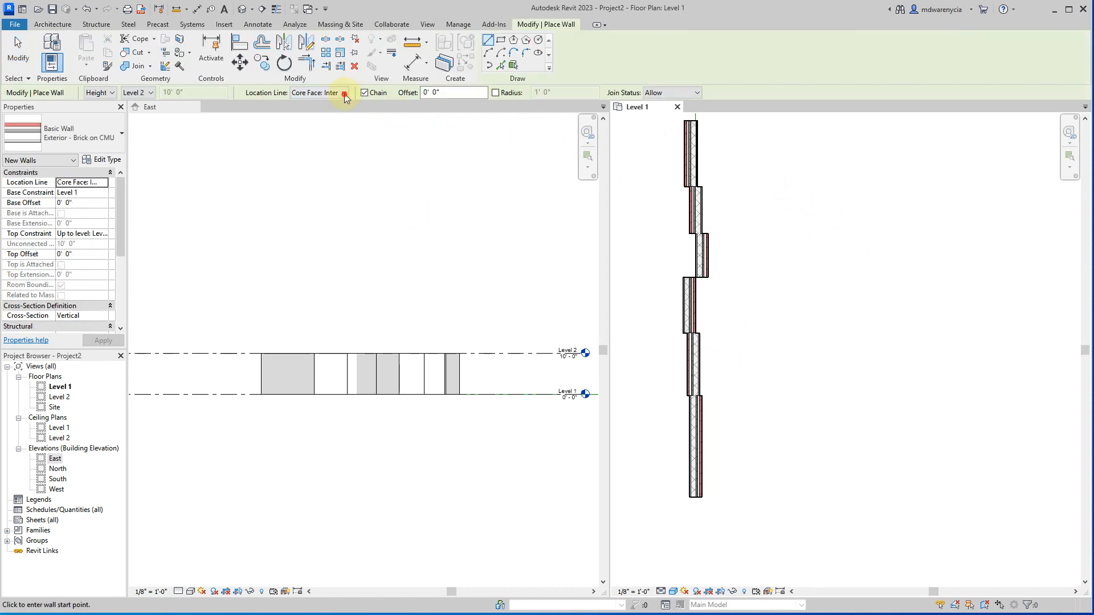
pyautogui.click(344, 93)
pyautogui.click(334, 122)
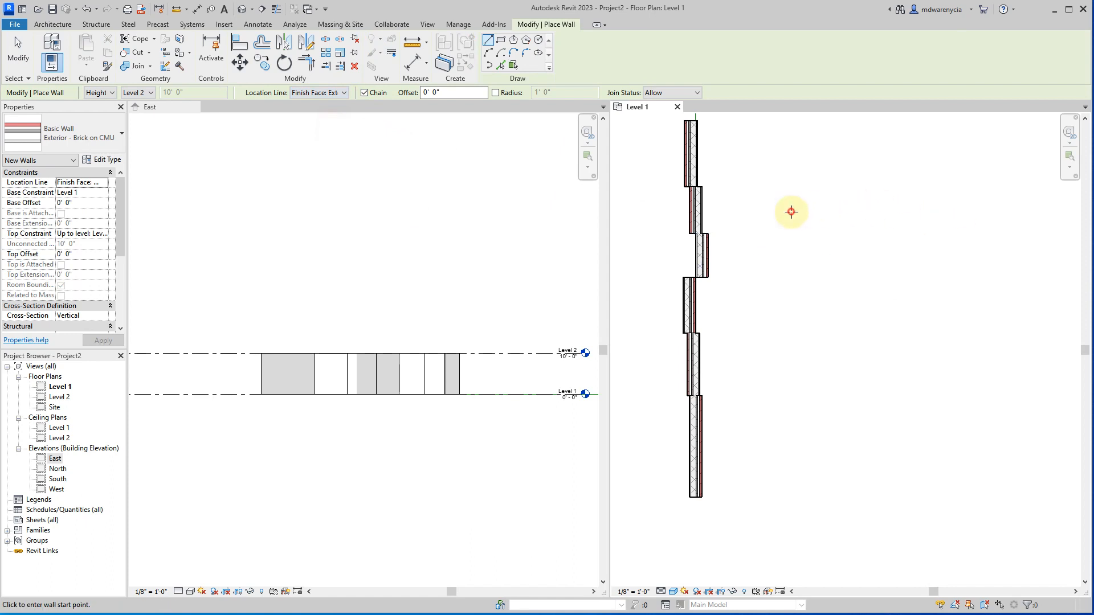
pyautogui.click(791, 211)
pyautogui.write('10')
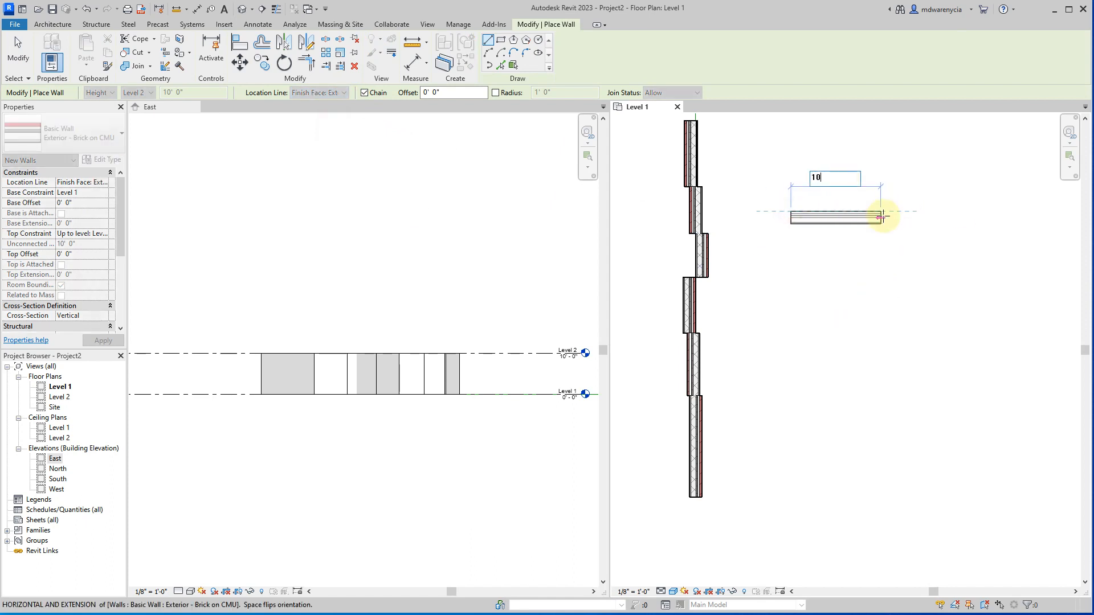
pyautogui.press('Return')
pyautogui.write('10')
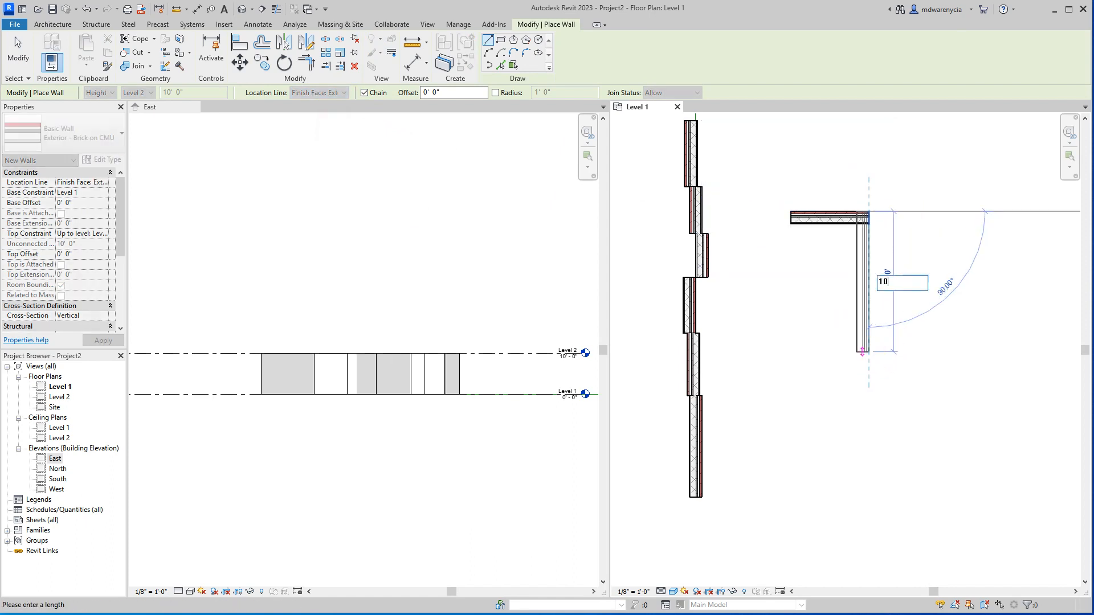
pyautogui.press('Return')
pyautogui.write('10')
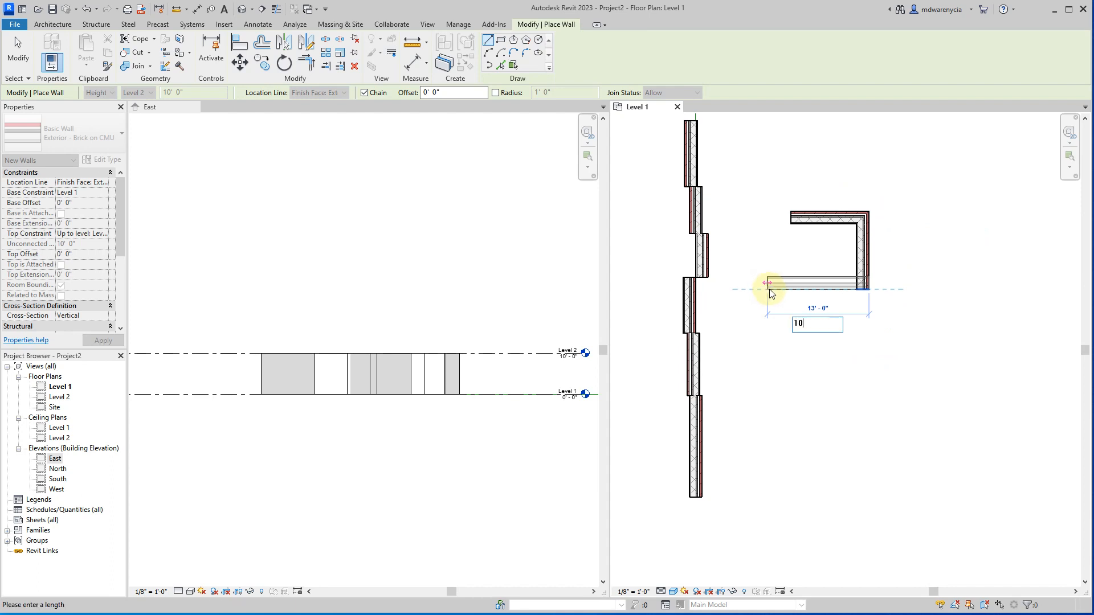
pyautogui.press('Return')
pyautogui.click(793, 215)
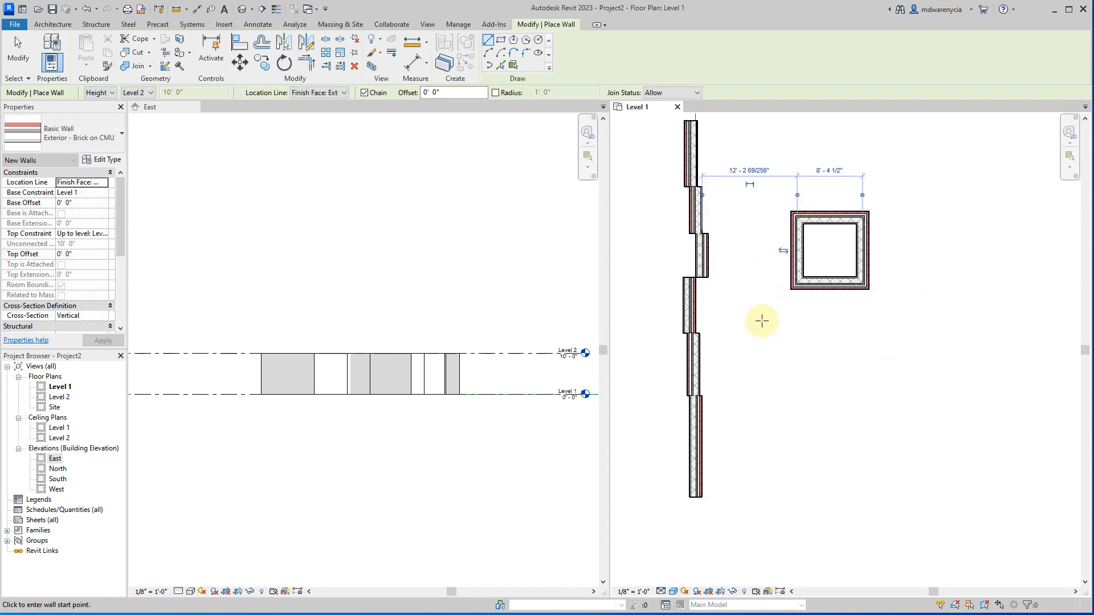
# - Draw a closed square of four 10' Brick on CMU walls to the right of the first square, located by Finish Face: Interior
pyautogui.click(317, 93)
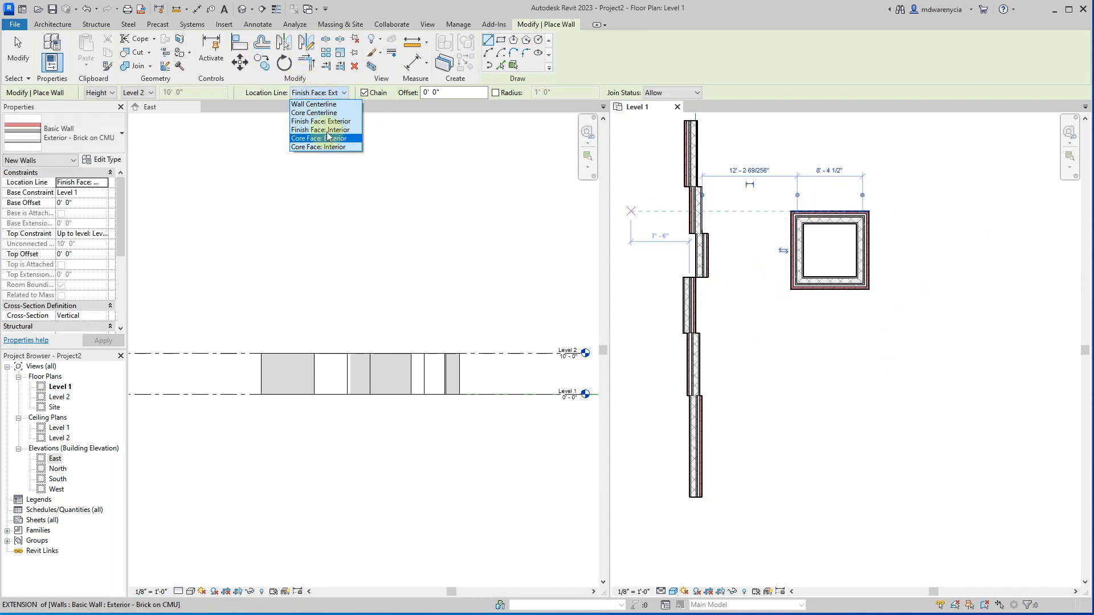
pyautogui.click(323, 129)
pyautogui.moveTo(868, 286); pyautogui.dragTo(767, 319, button='middle')
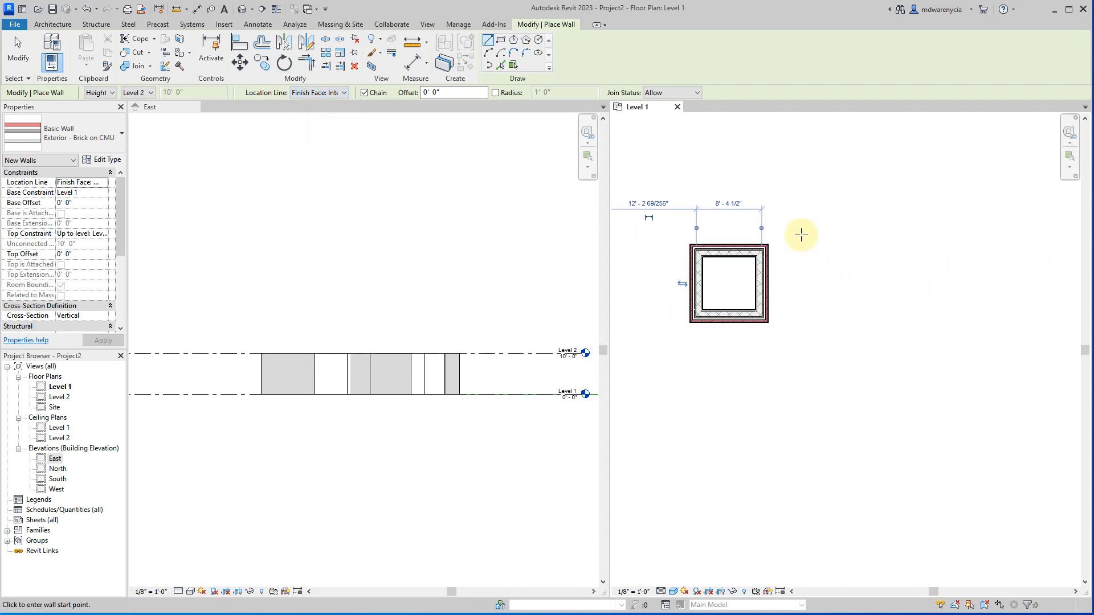
pyautogui.click(812, 238)
pyautogui.write('10')
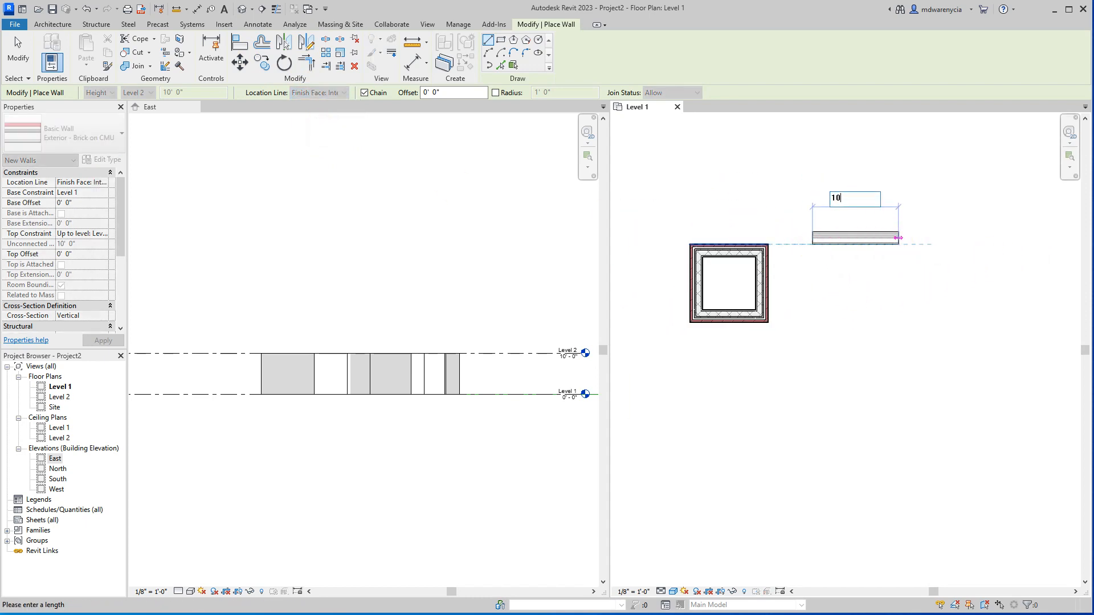
pyautogui.press('Return')
pyautogui.write('1')
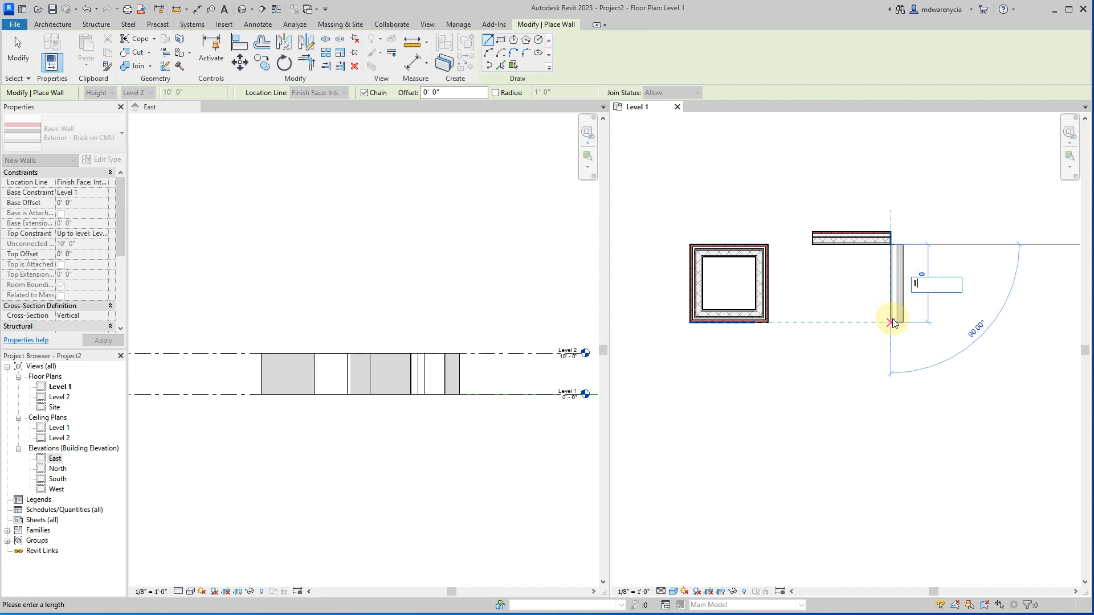
pyautogui.write('0')
pyautogui.press('Return')
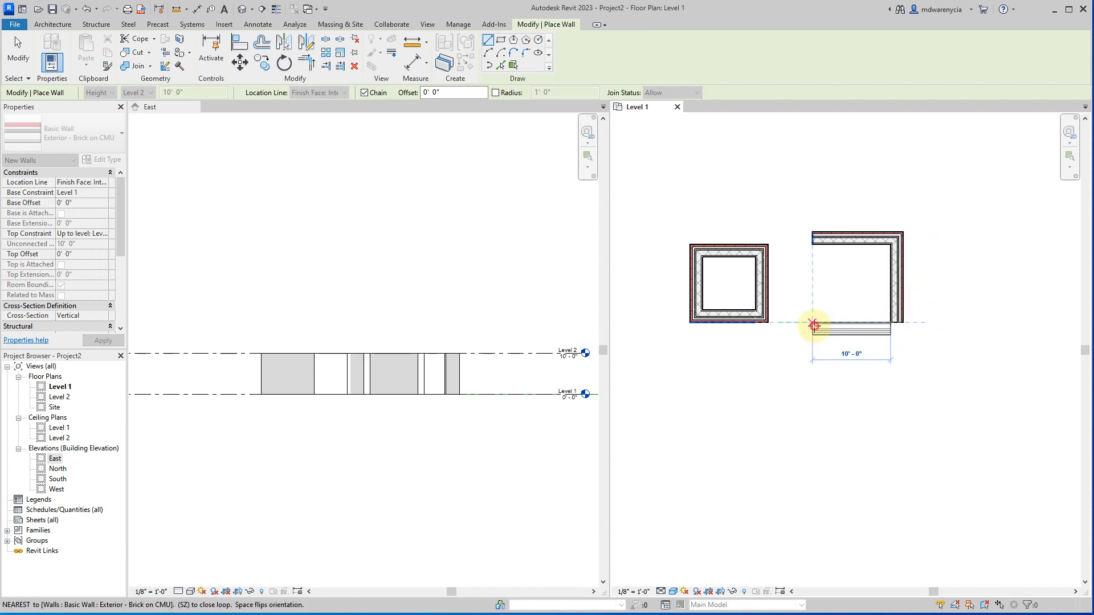
pyautogui.click(814, 324)
pyautogui.click(814, 235)
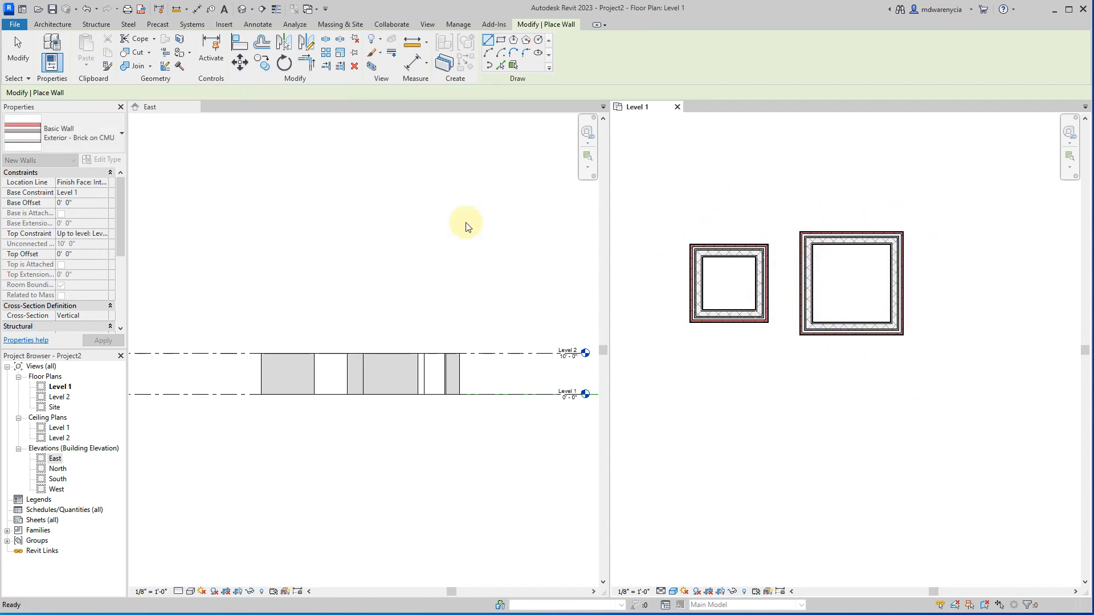
pyautogui.press('Escape')
pyautogui.press('Escape')
pyautogui.moveTo(757, 322); pyautogui.dragTo(842, 319, button='middle')
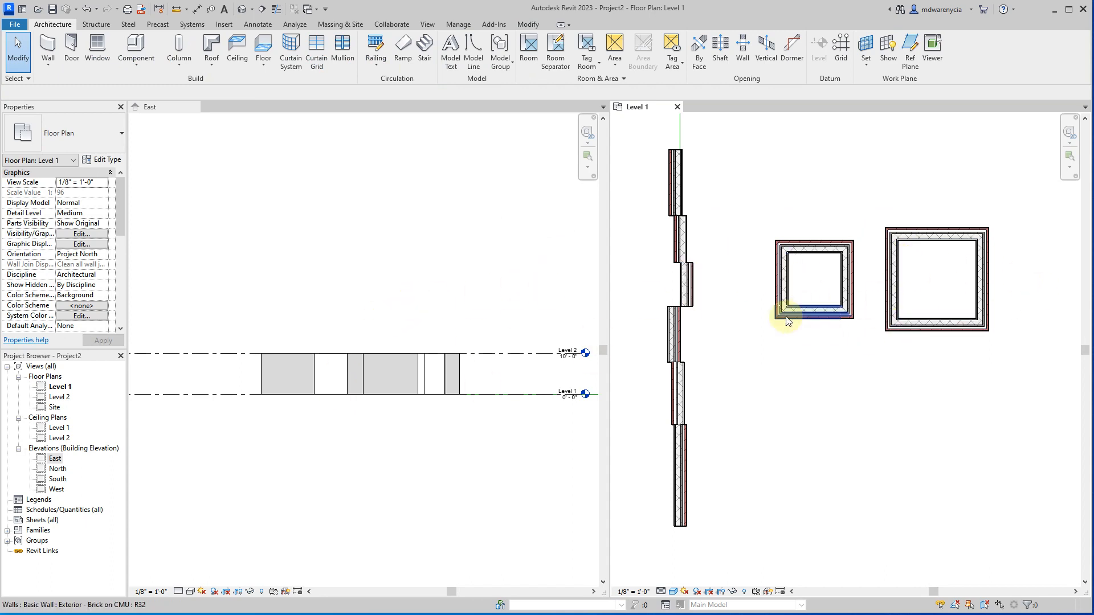
# - Open the default 3D view and fit the walls in it, leaving the wall command
pyautogui.click(50, 59)
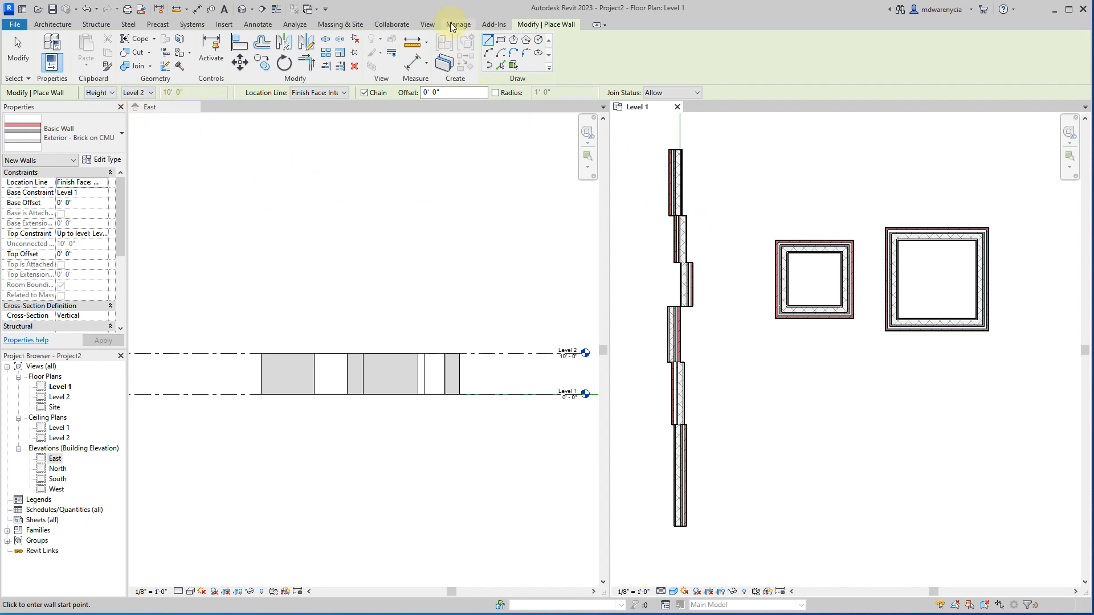
pyautogui.click(427, 24)
pyautogui.click(357, 45)
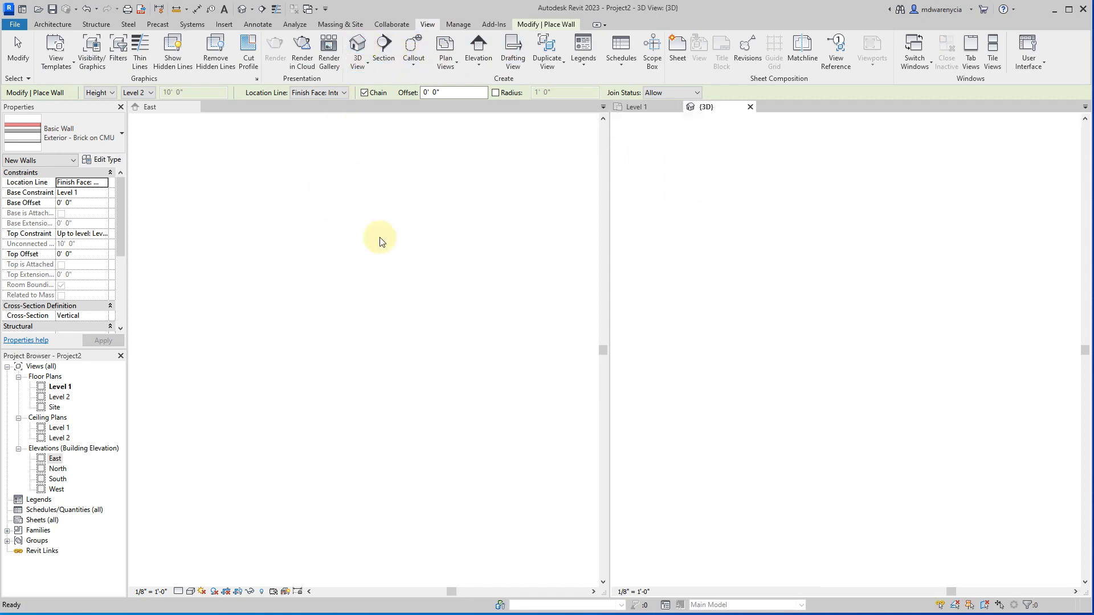
pyautogui.scroll(5, 787, 370)
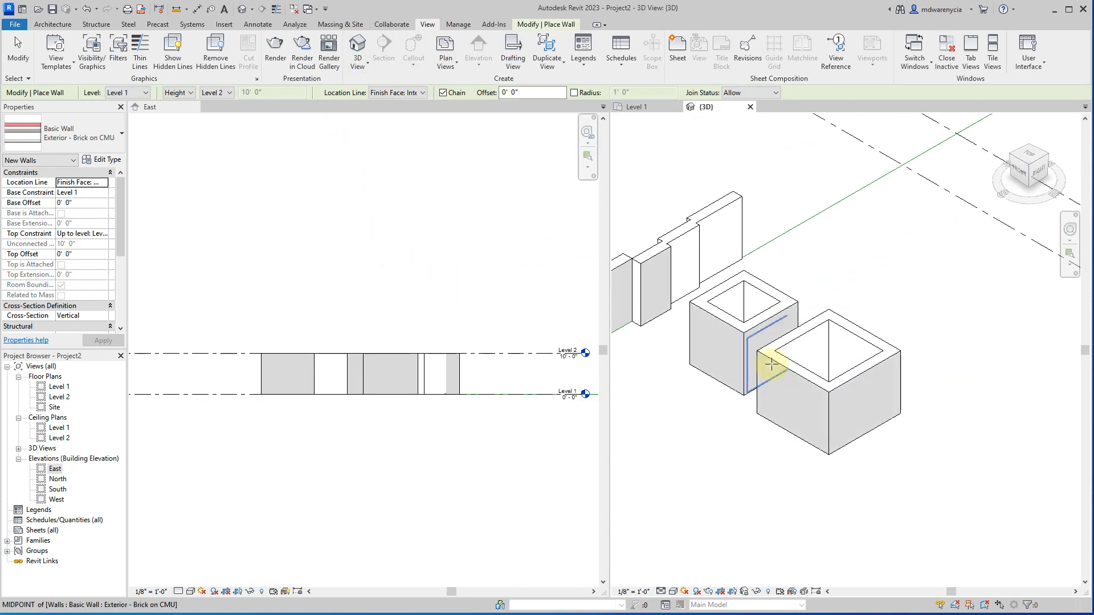
pyautogui.press('Escape')
pyautogui.press('Escape')
pyautogui.press('z')
pyautogui.press('f')
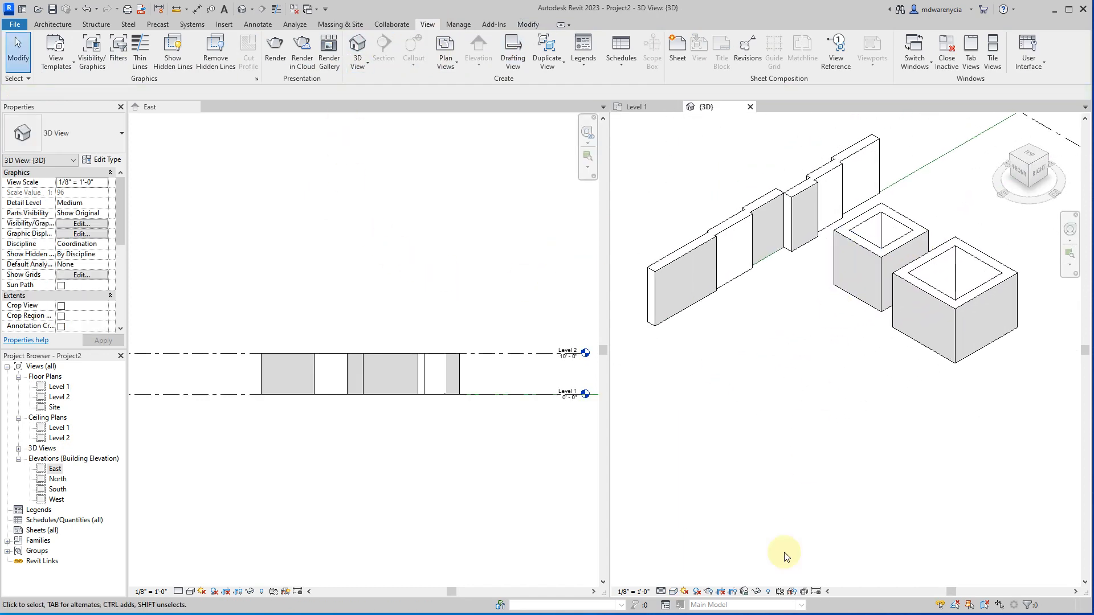
# - Set the 3D view and the East elevation to the Shaded visual style, with the elevation at Medium detail level
pyautogui.click(662, 593)
pyautogui.click(690, 558)
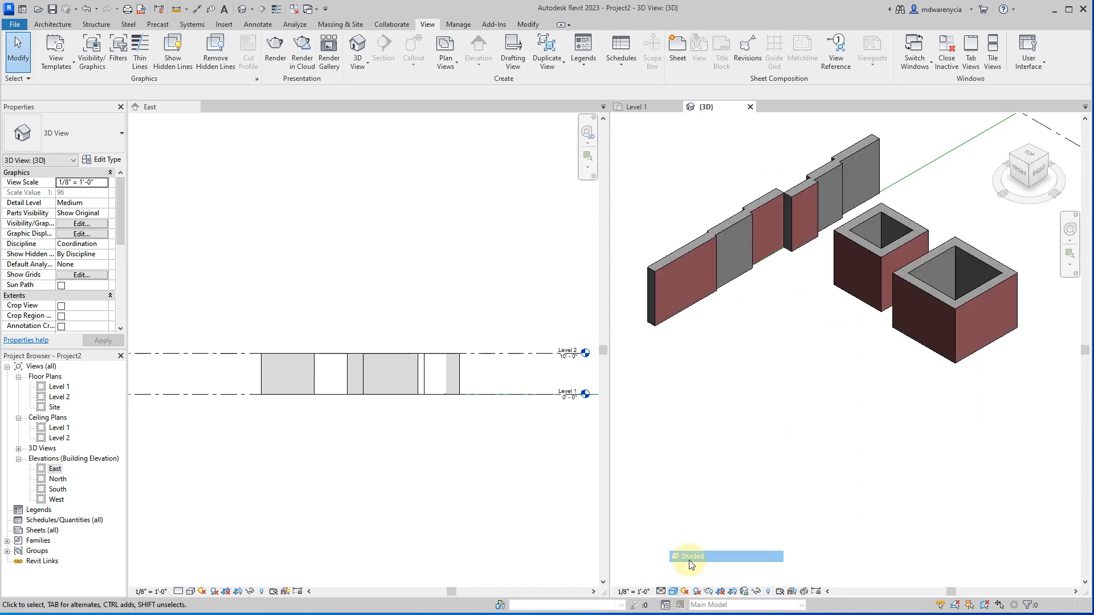
pyautogui.click(178, 591)
pyautogui.click(197, 567)
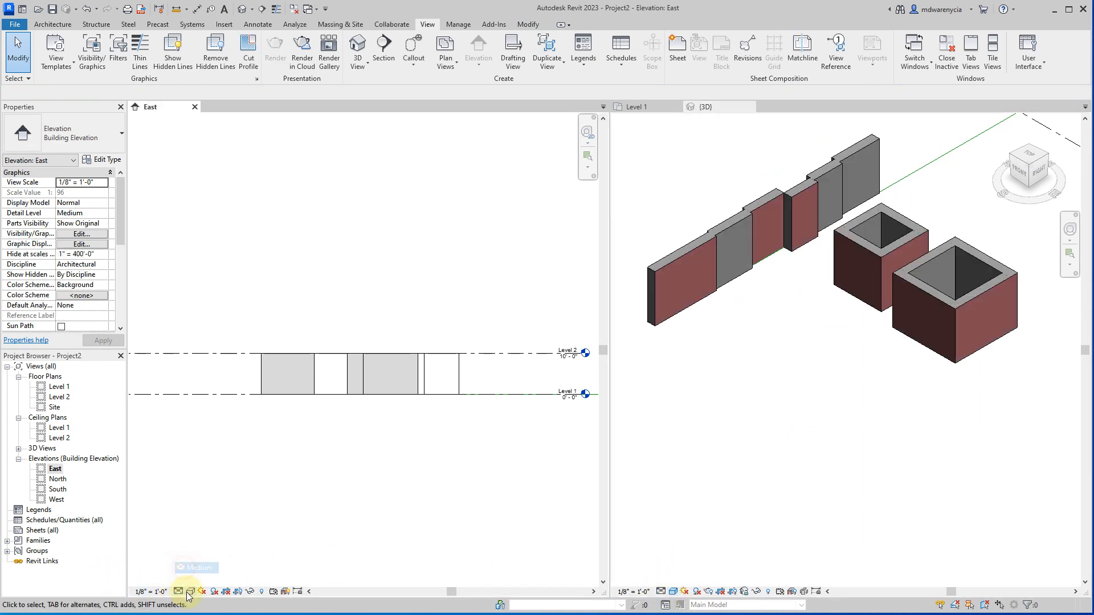
pyautogui.click(189, 593)
pyautogui.click(207, 557)
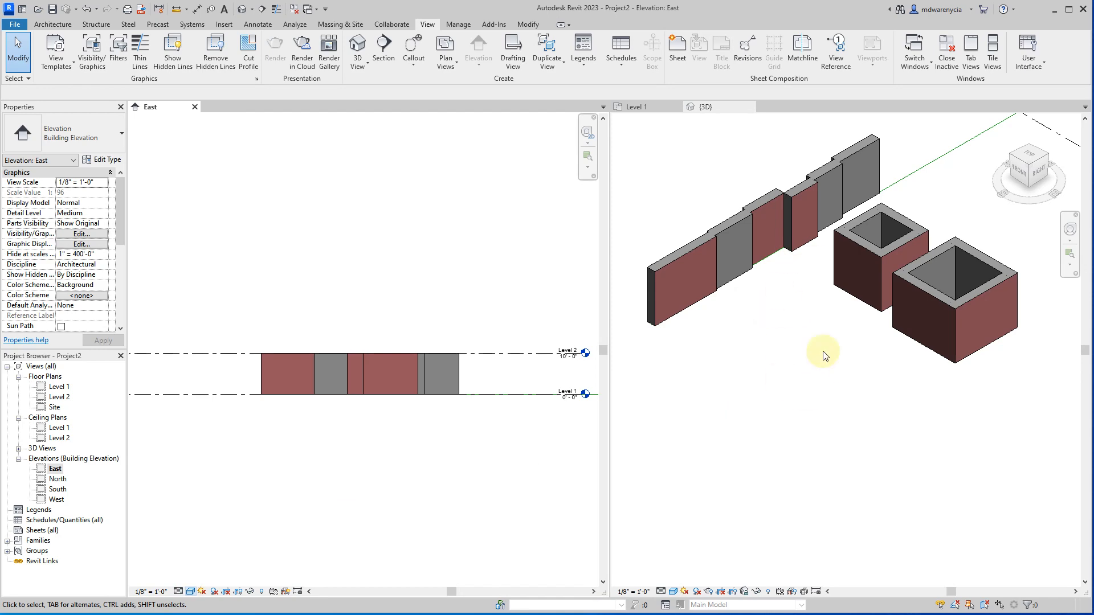
pyautogui.scroll(2, 775, 228)
pyautogui.scroll(-1, 798, 283)
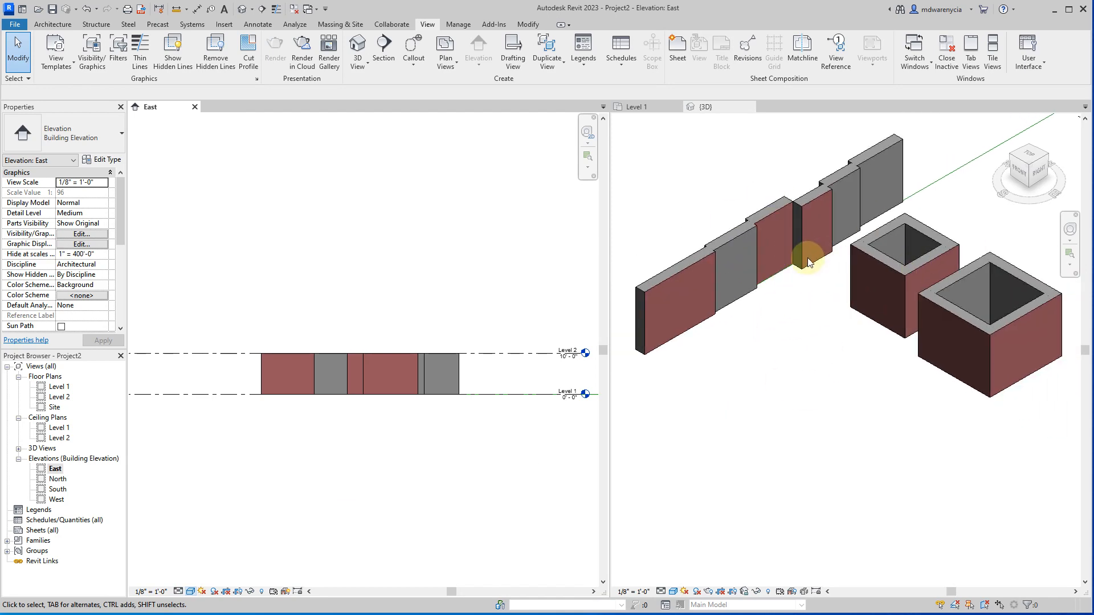
# - Set the top constraint of the grey Core Centerline wall beside the first brick wall in the East elevation to Unconnected
pyautogui.click(344, 379)
pyautogui.scroll(3, 319, 383)
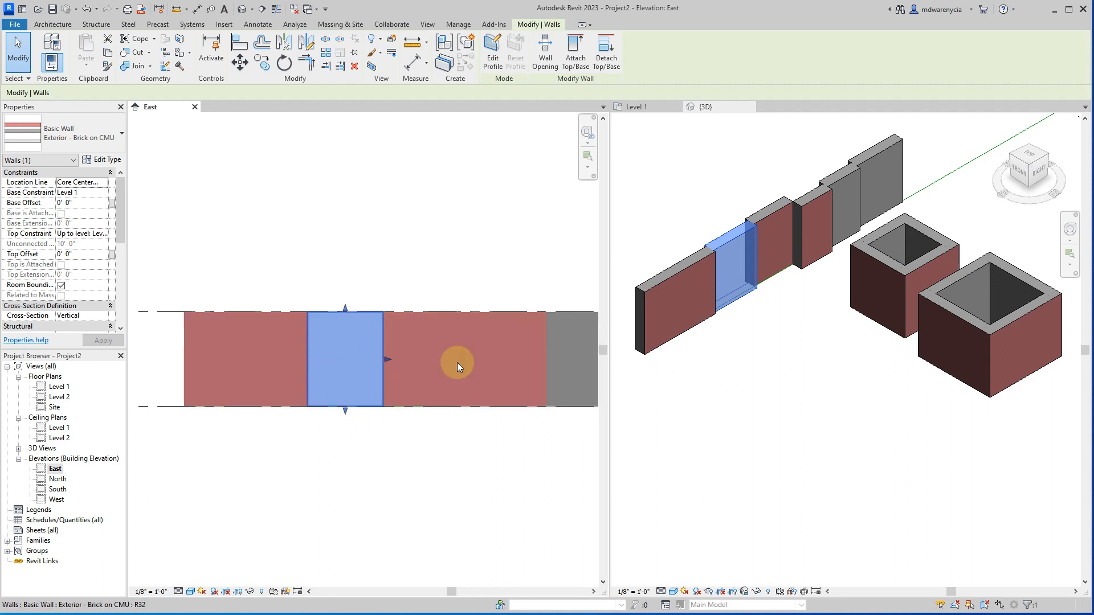
pyautogui.click(896, 442)
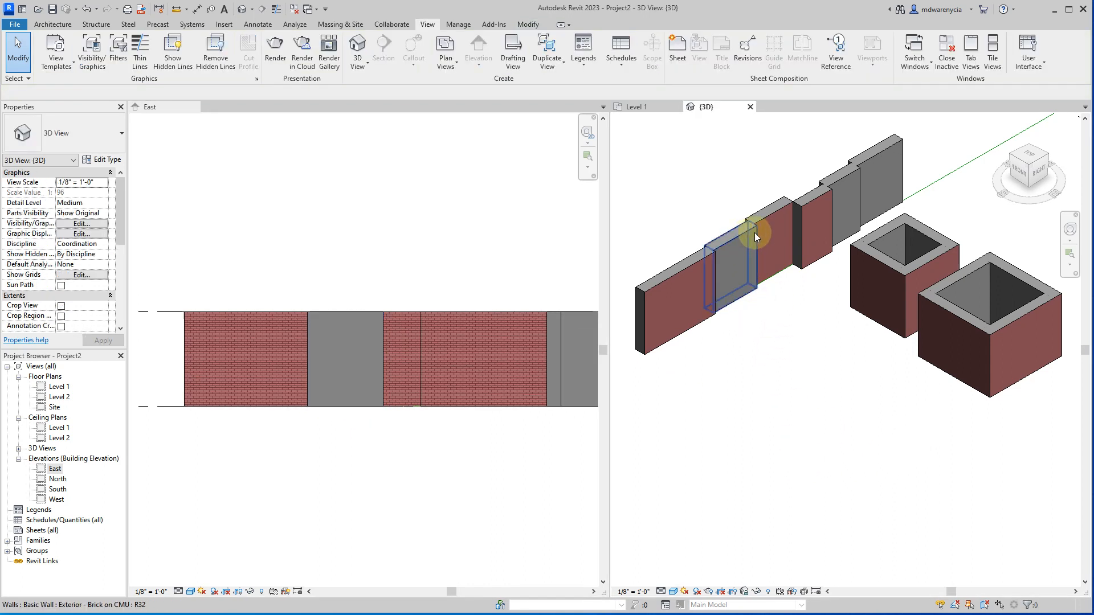
pyautogui.click(344, 361)
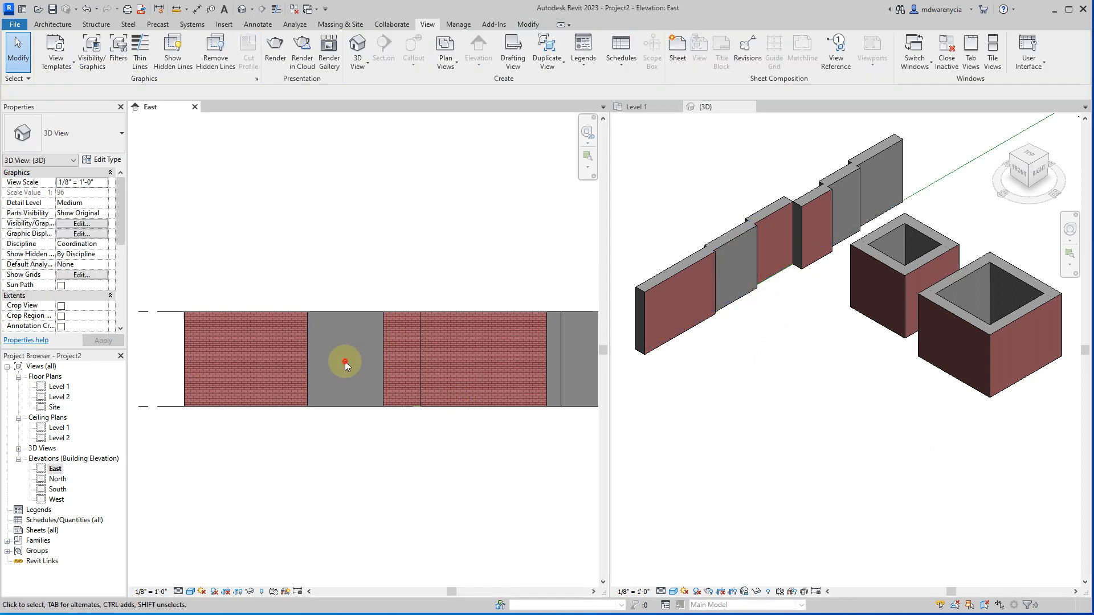
pyautogui.click(331, 329)
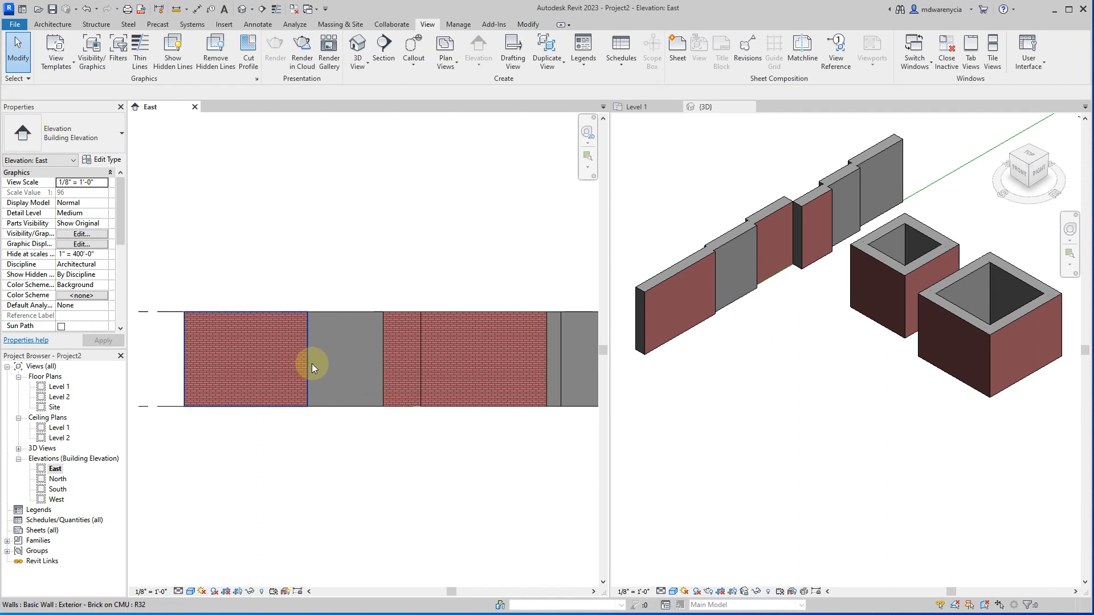
pyautogui.click(332, 330)
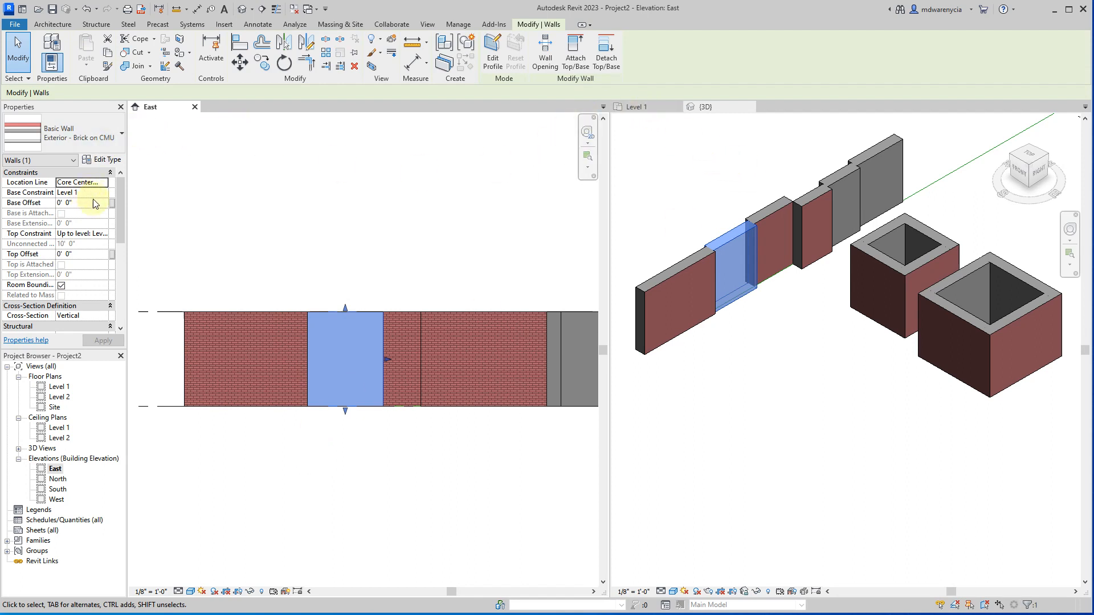
pyautogui.click(103, 235)
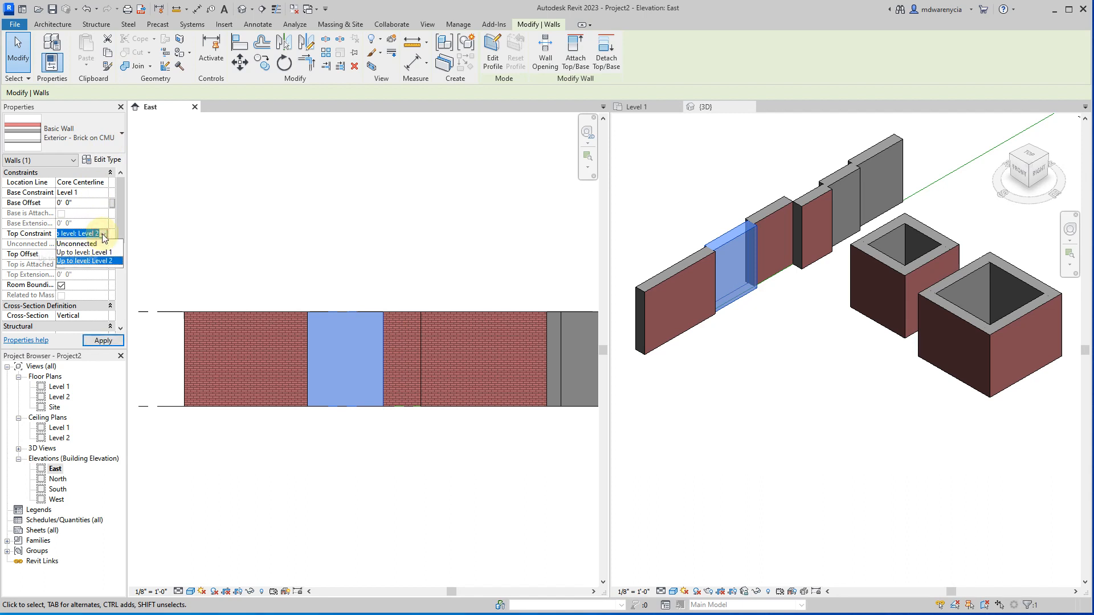
pyautogui.press('Up')
pyautogui.press('Up')
pyautogui.press('Return')
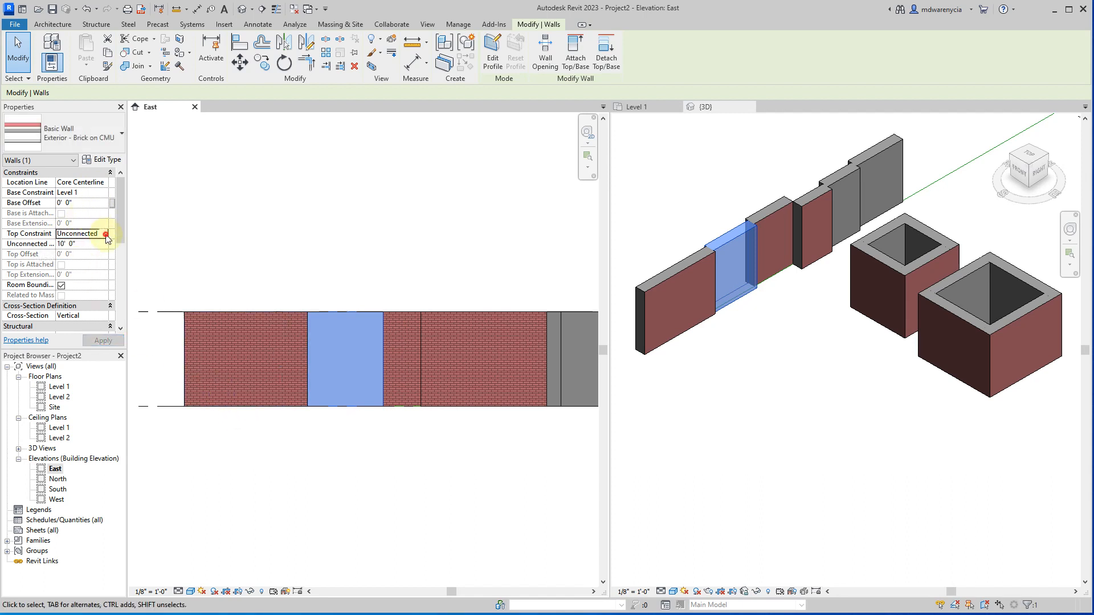
pyautogui.click(105, 235)
pyautogui.click(101, 233)
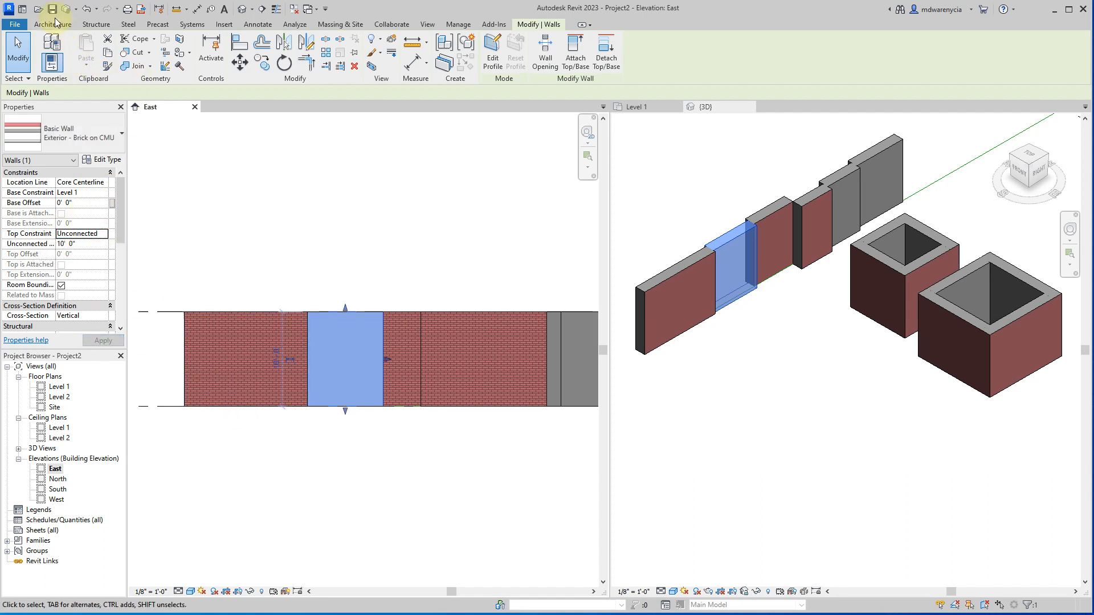
pyautogui.doubleClick(56, 19)
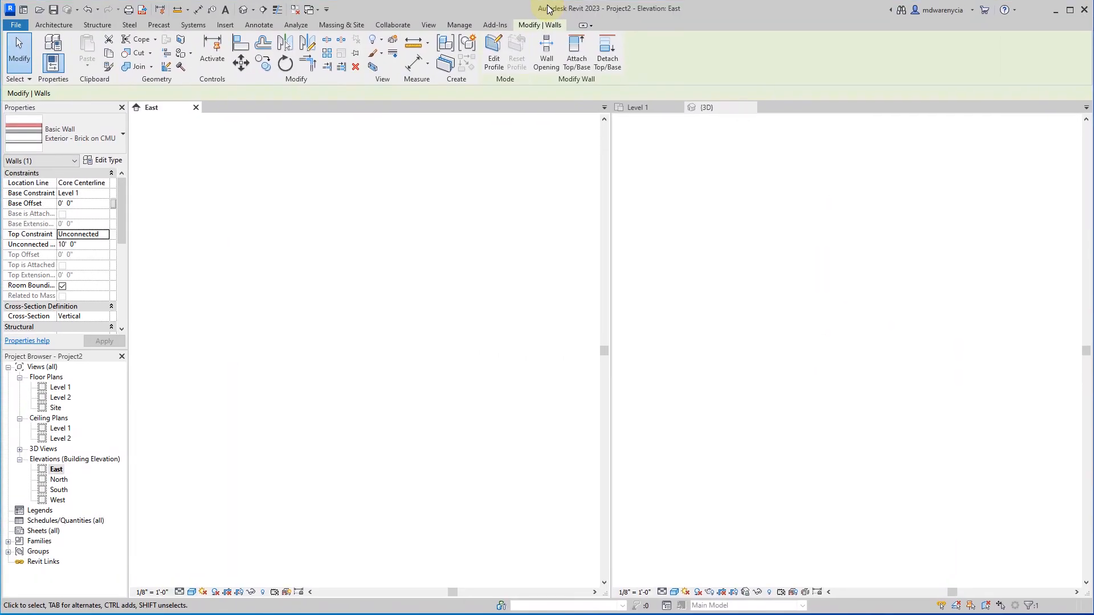
pyautogui.click(53, 24)
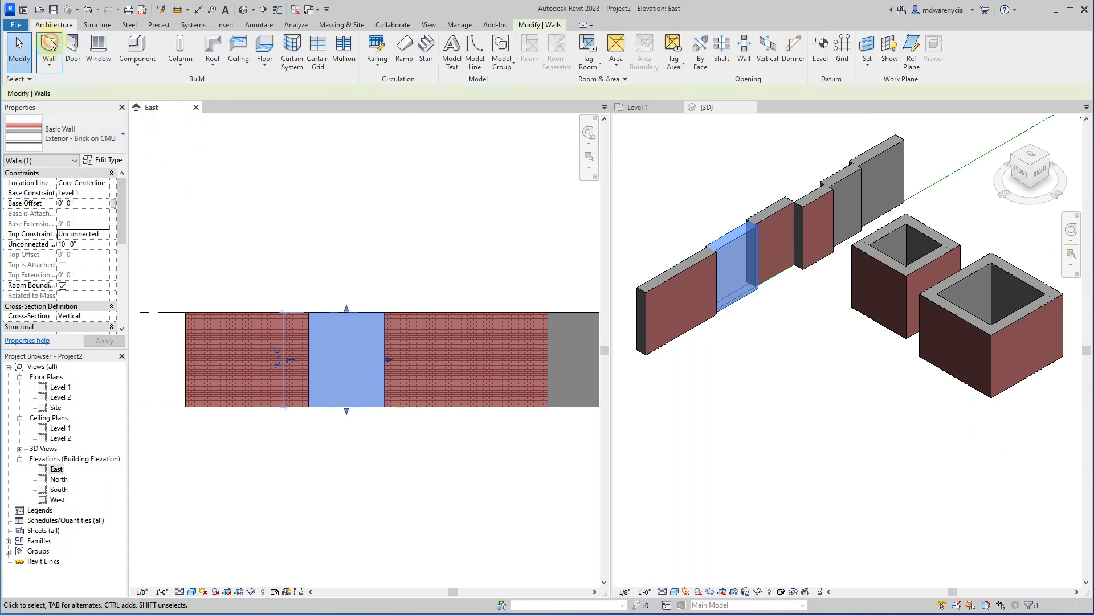
pyautogui.click(137, 123)
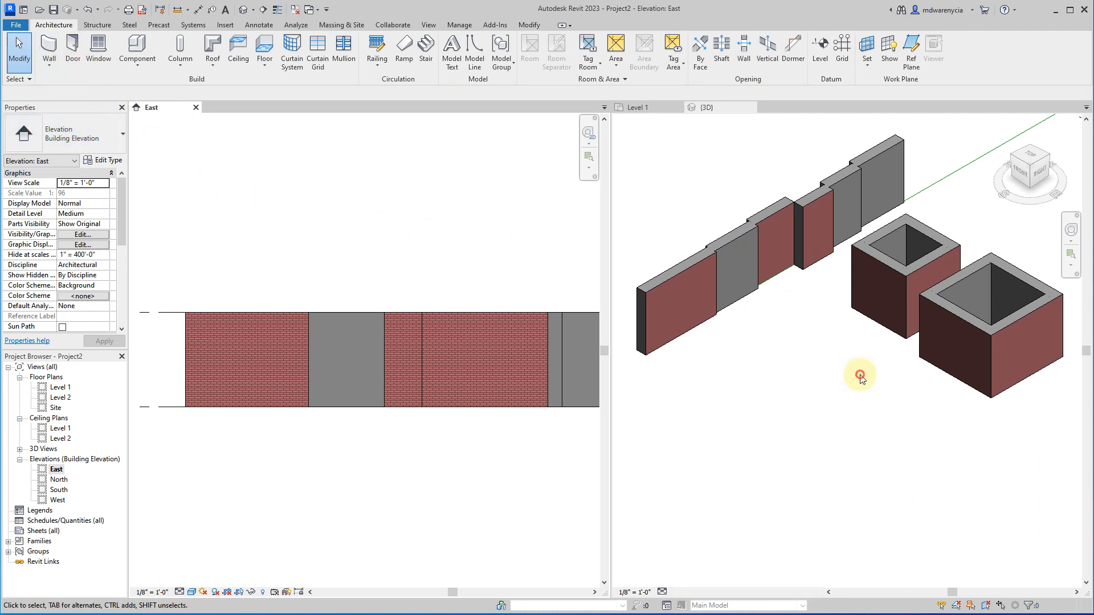
# - Tile the open 3D, East elevation and Level 1 views and fit the walls inside each one
pyautogui.click(789, 373)
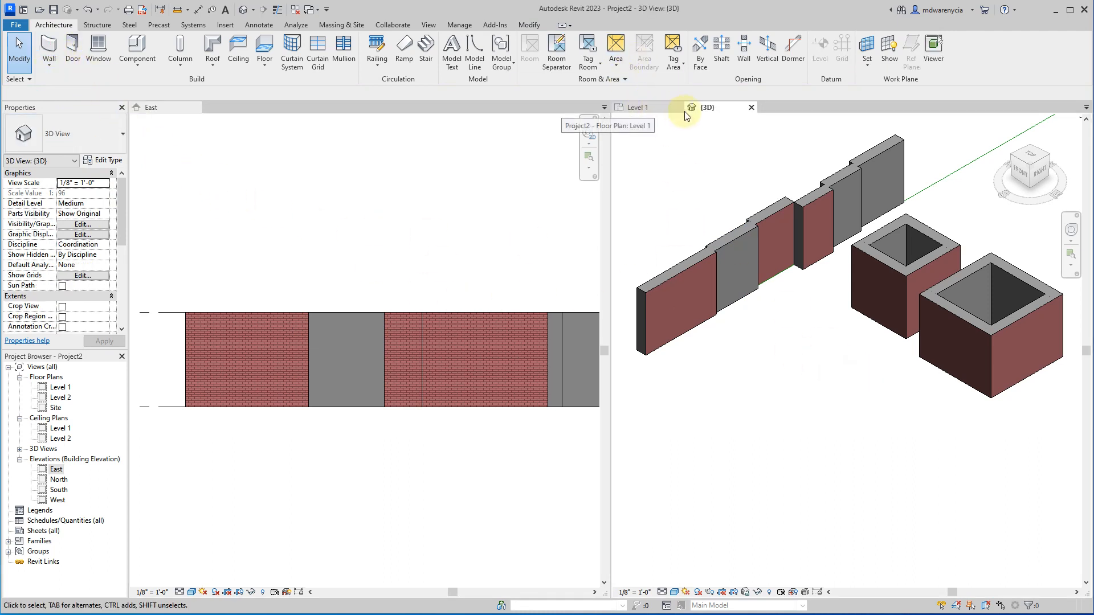
pyautogui.click(428, 25)
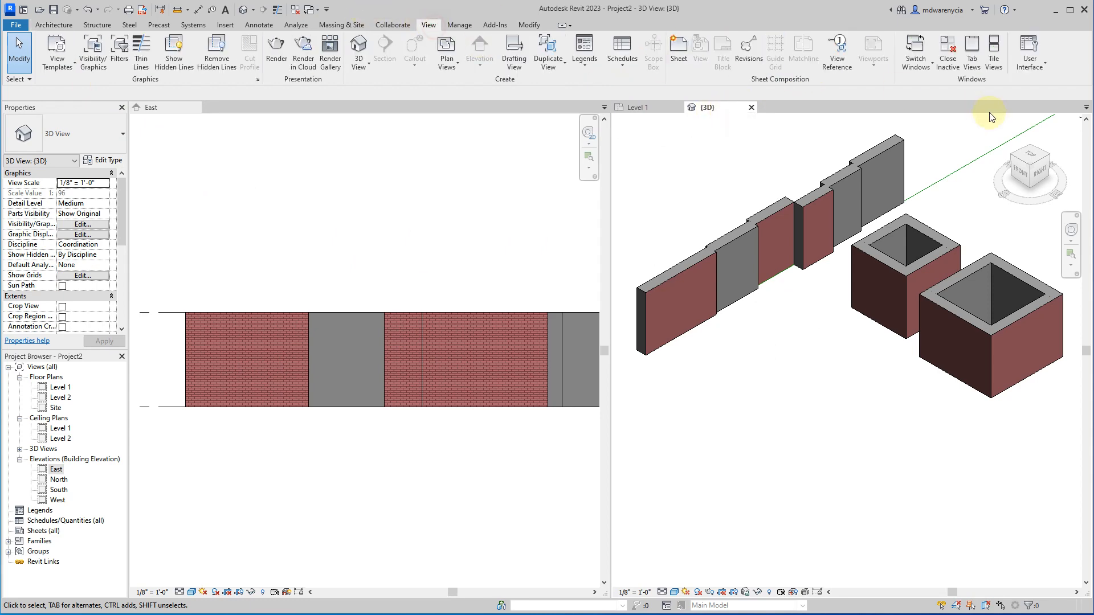
pyautogui.click(995, 57)
pyautogui.scroll(2, 342, 240)
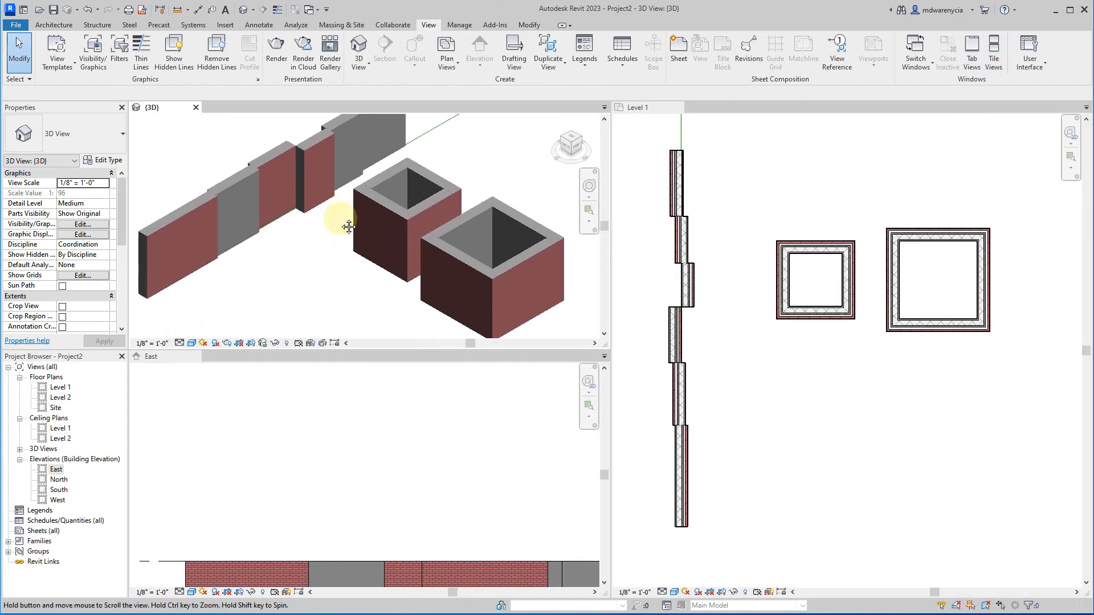
pyautogui.scroll(-1, 369, 513)
pyautogui.moveTo(393, 488); pyautogui.dragTo(308, 375, button='middle')
pyautogui.moveTo(338, 483); pyautogui.dragTo(369, 481, button='middle')
pyautogui.scroll(-1, 814, 409)
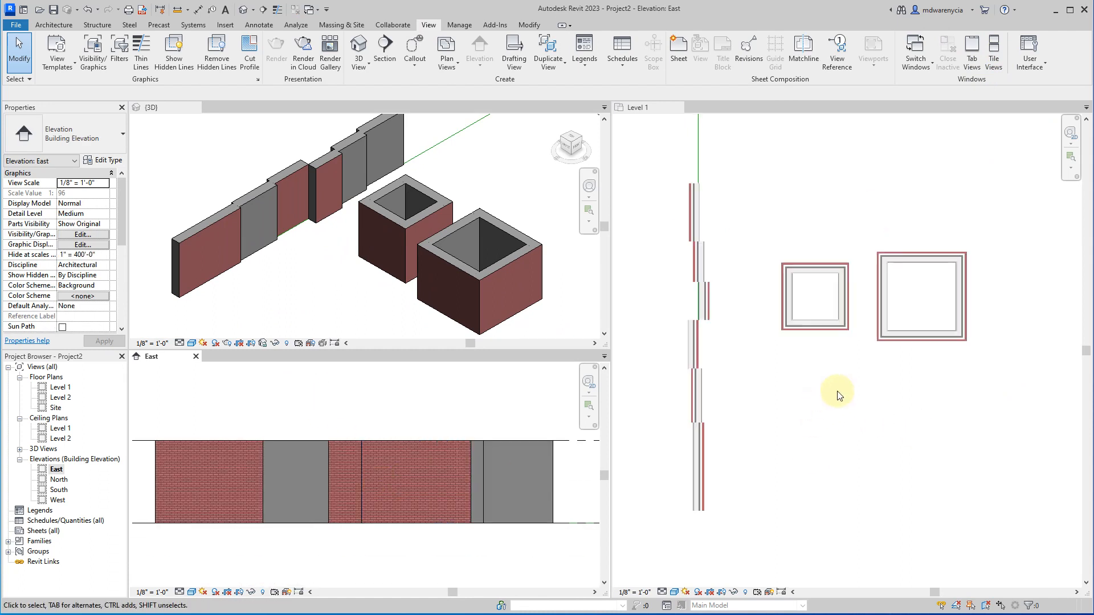
# - Draw an angled Brick on CMU wall, unconnected 20' high and about 12' long at 30 degrees, above the small room in Level 1
pyautogui.click(795, 219)
pyautogui.click(52, 26)
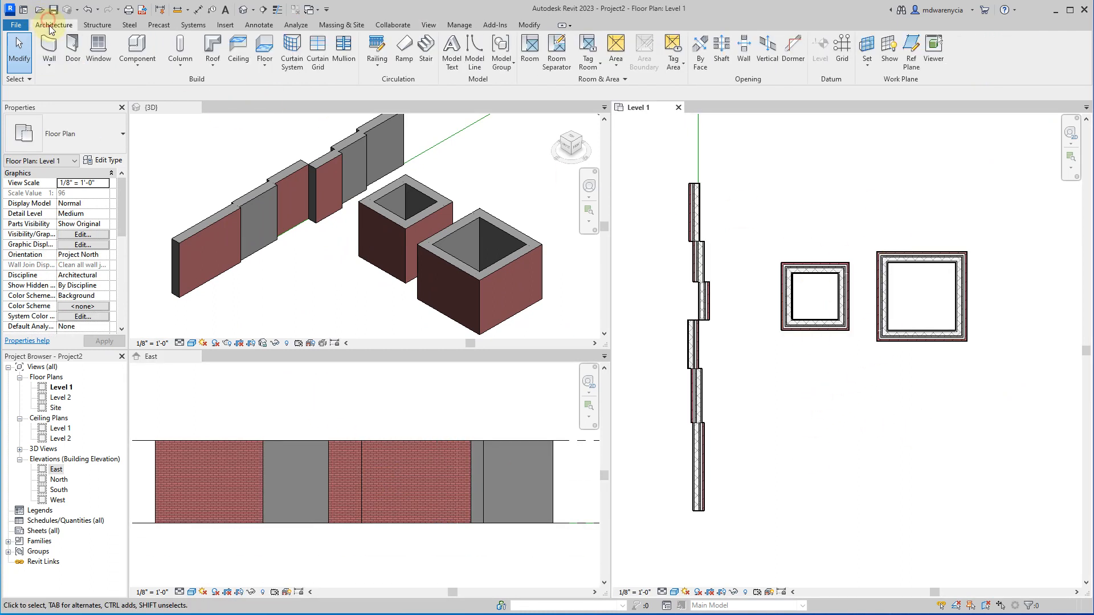
pyautogui.click(50, 45)
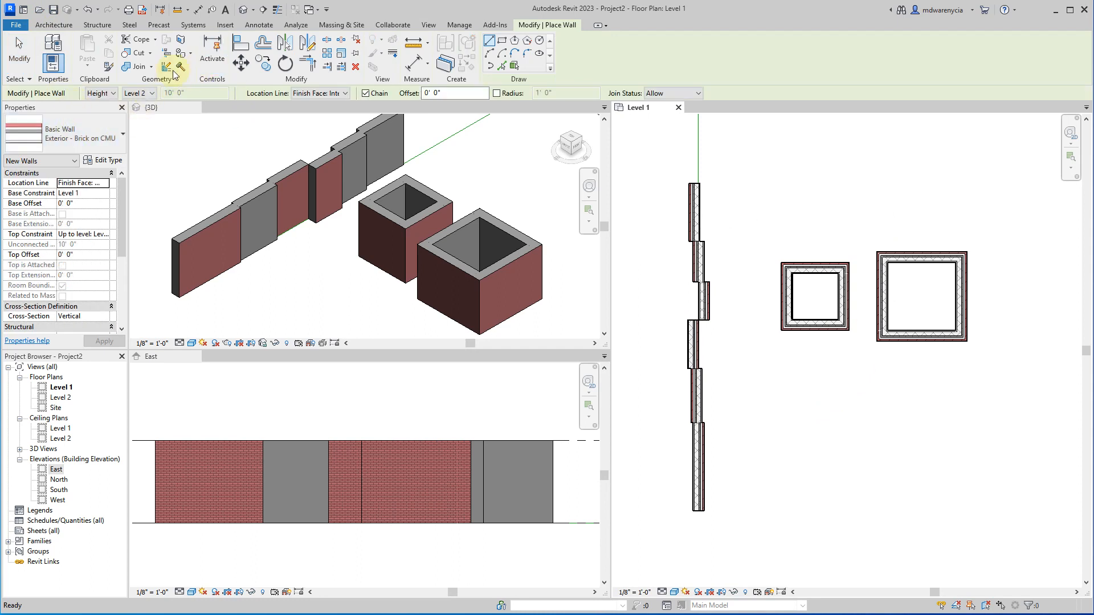
pyautogui.click(106, 93)
pyautogui.click(135, 95)
pyautogui.click(137, 103)
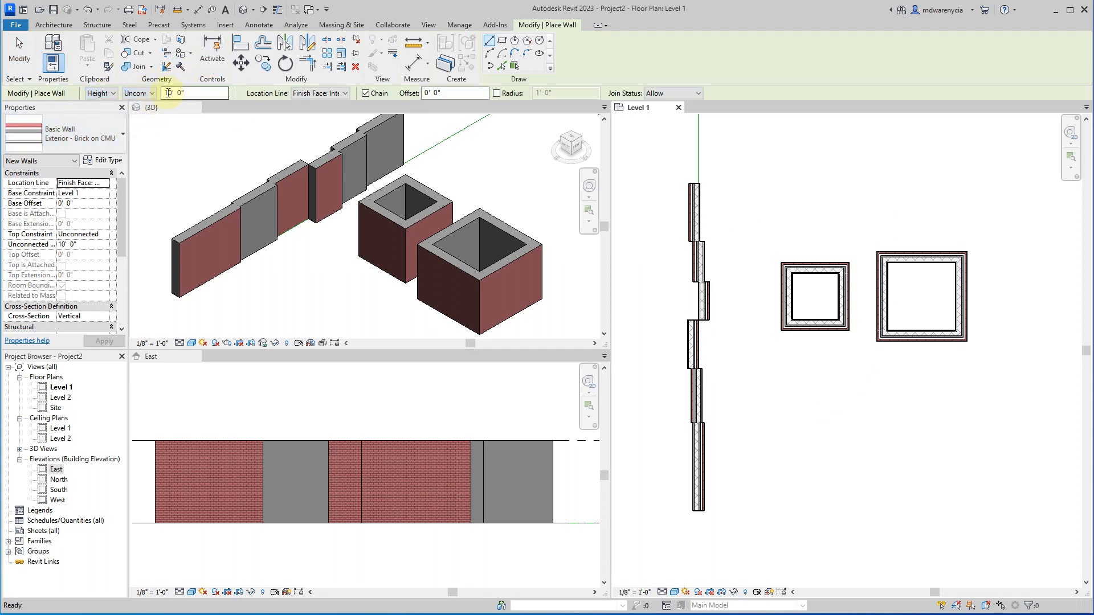
pyautogui.press('BackSpace')
pyautogui.write('2')
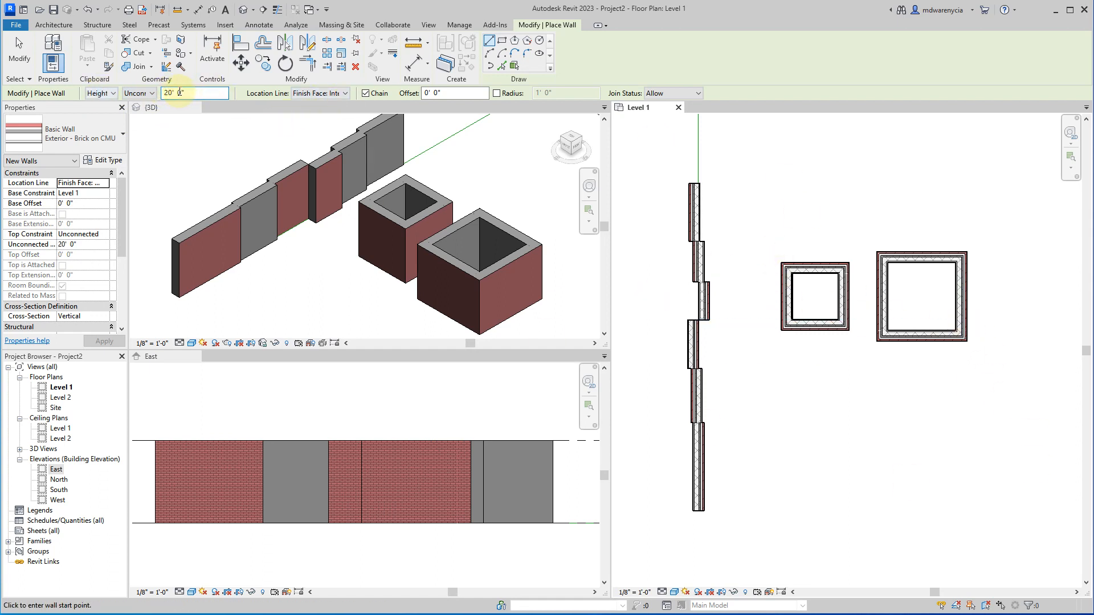
pyautogui.click(757, 228)
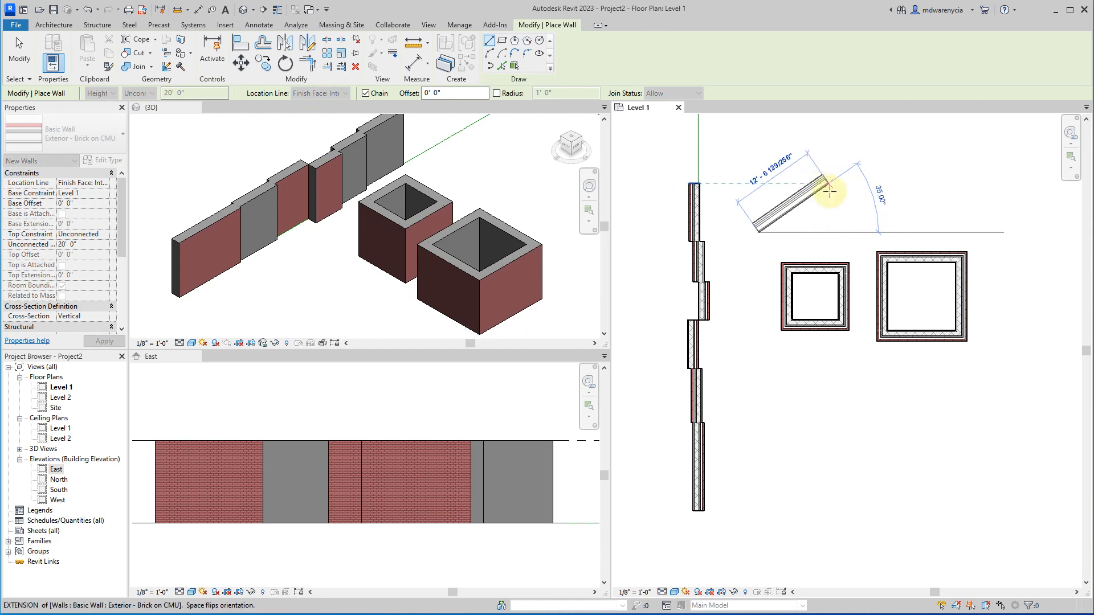
pyautogui.click(829, 191)
pyautogui.press('Escape')
pyautogui.click(454, 435)
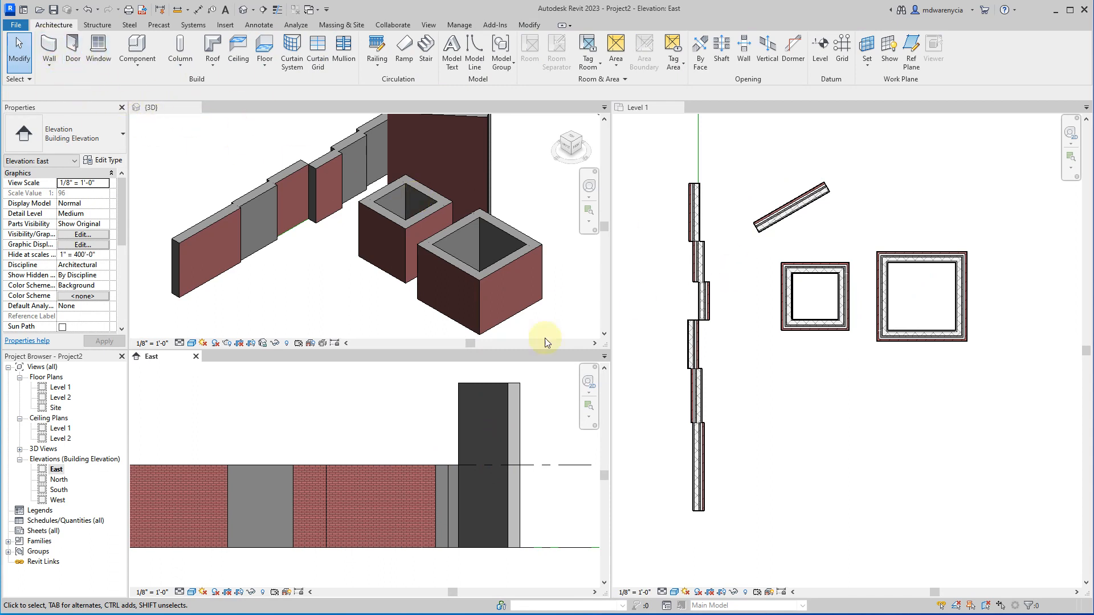
pyautogui.click(871, 221)
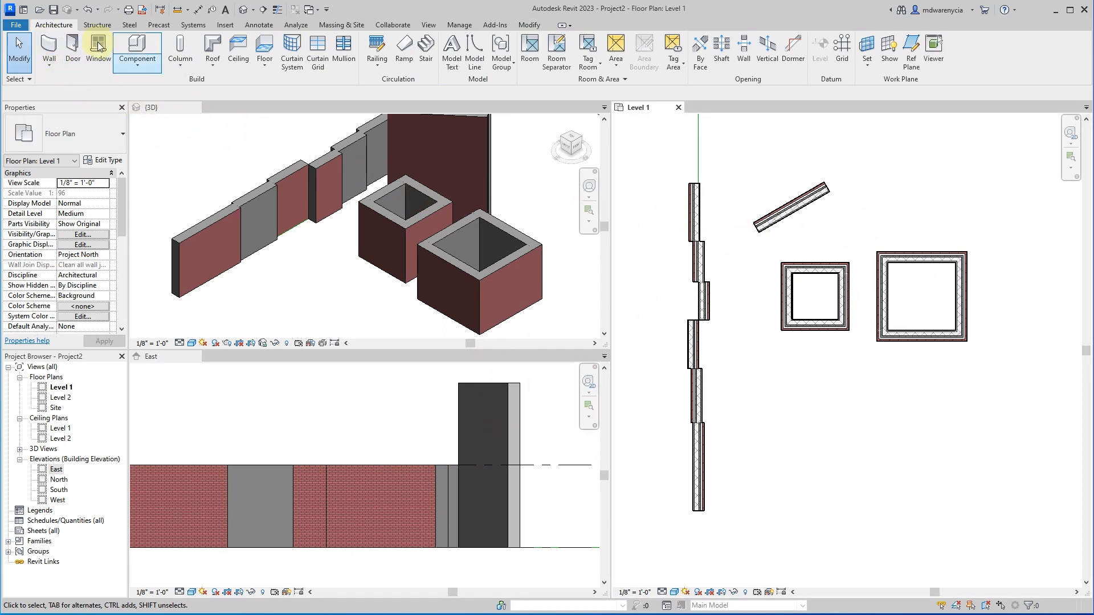
pyautogui.click(49, 47)
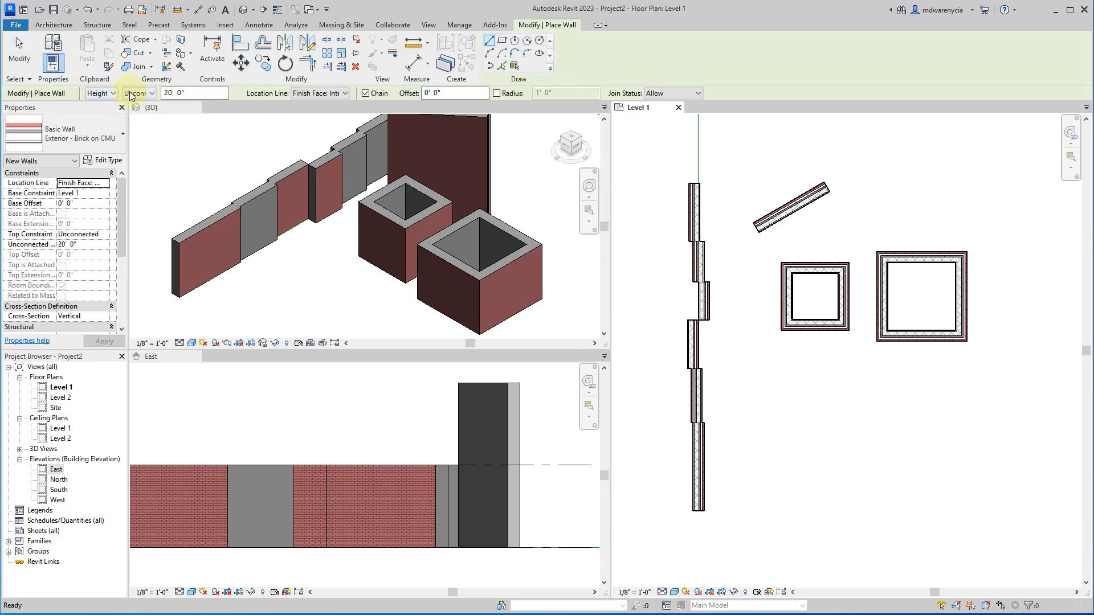
pyautogui.press('Escape')
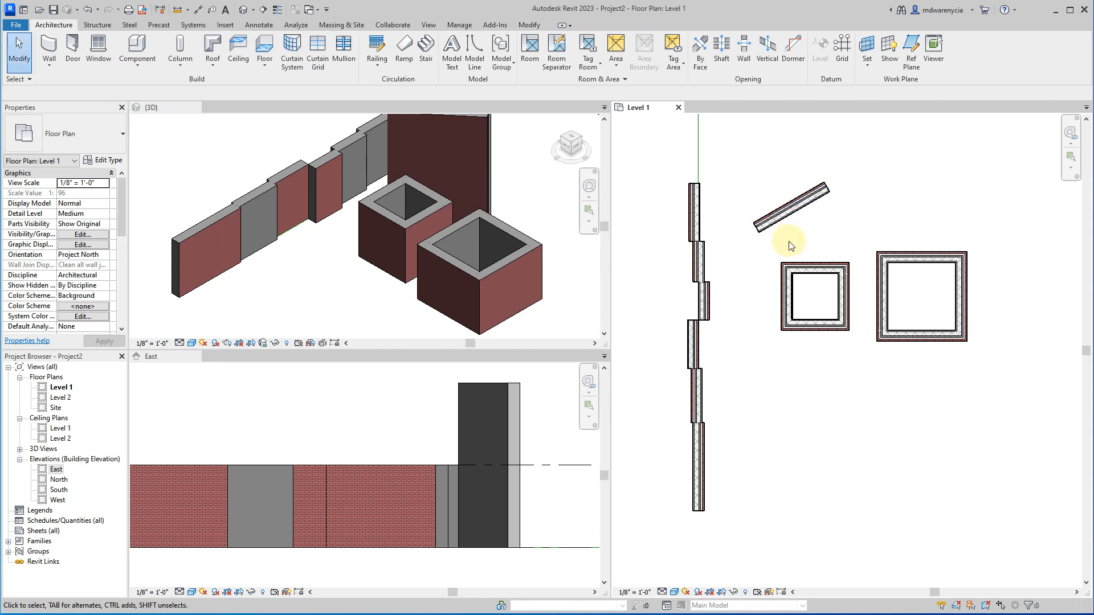
# - Set the angled wall's top constraint to Up to level: Level 2
pyautogui.click(762, 223)
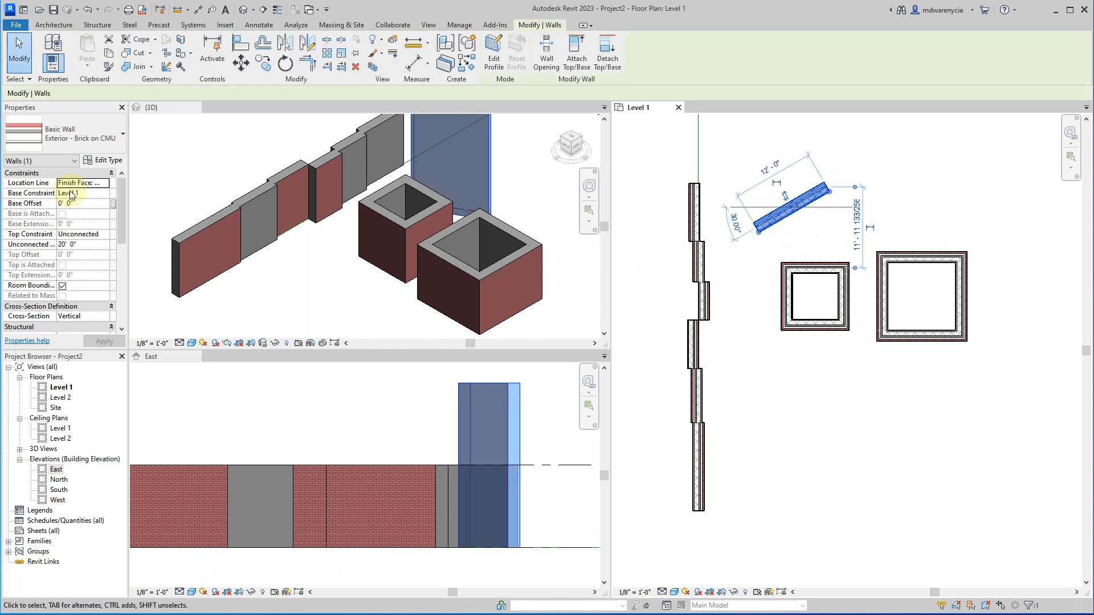
pyautogui.click(99, 238)
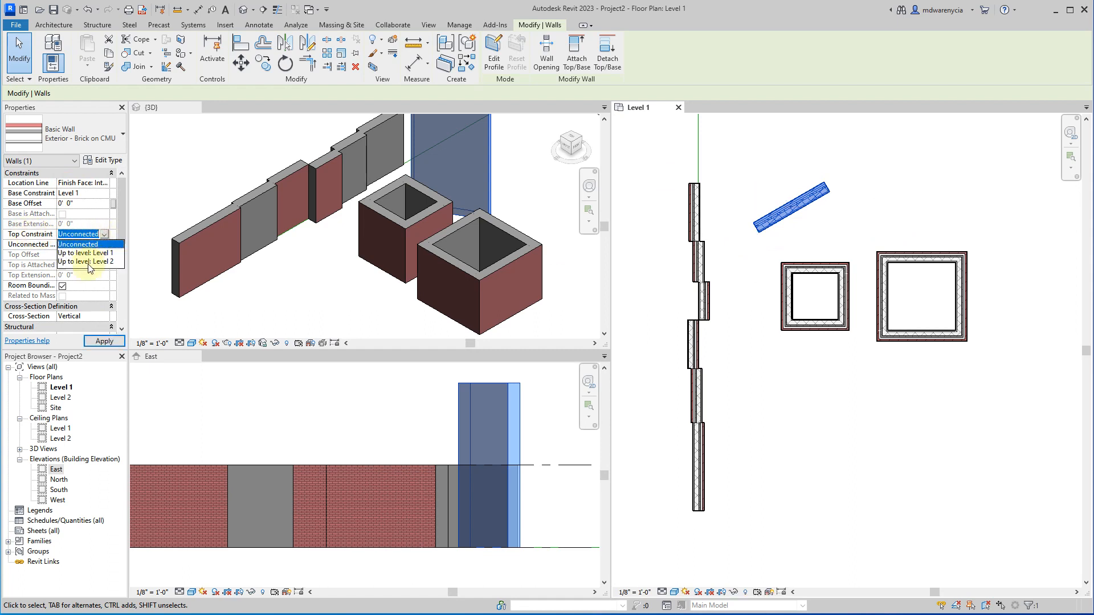
pyautogui.click(89, 261)
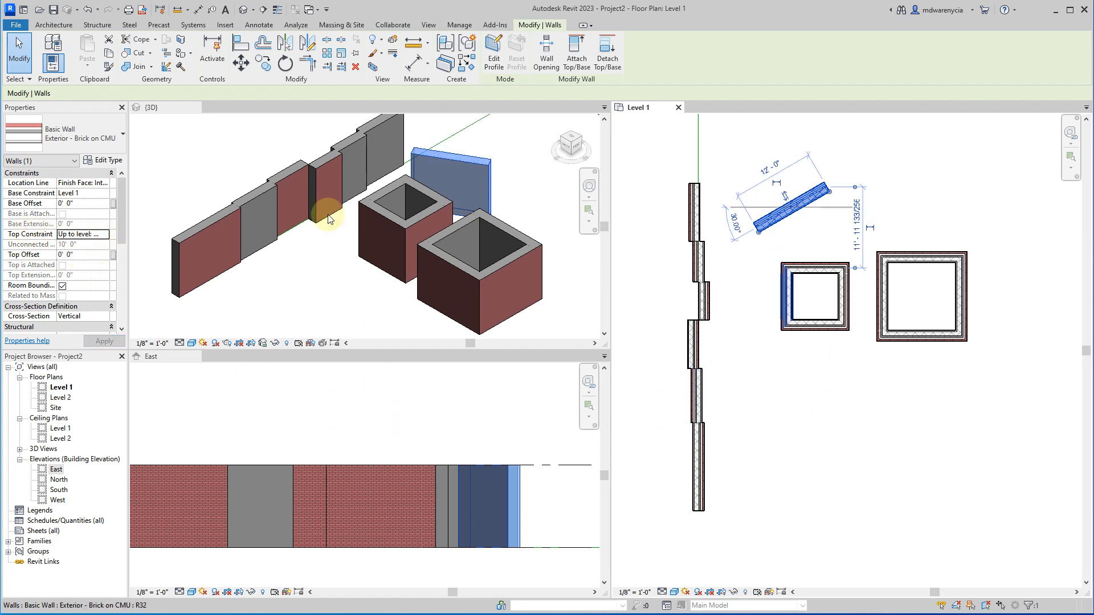
# - Try to constrain the top of the angled wall to Level 1, its own base level
pyautogui.click(103, 238)
pyautogui.click(86, 251)
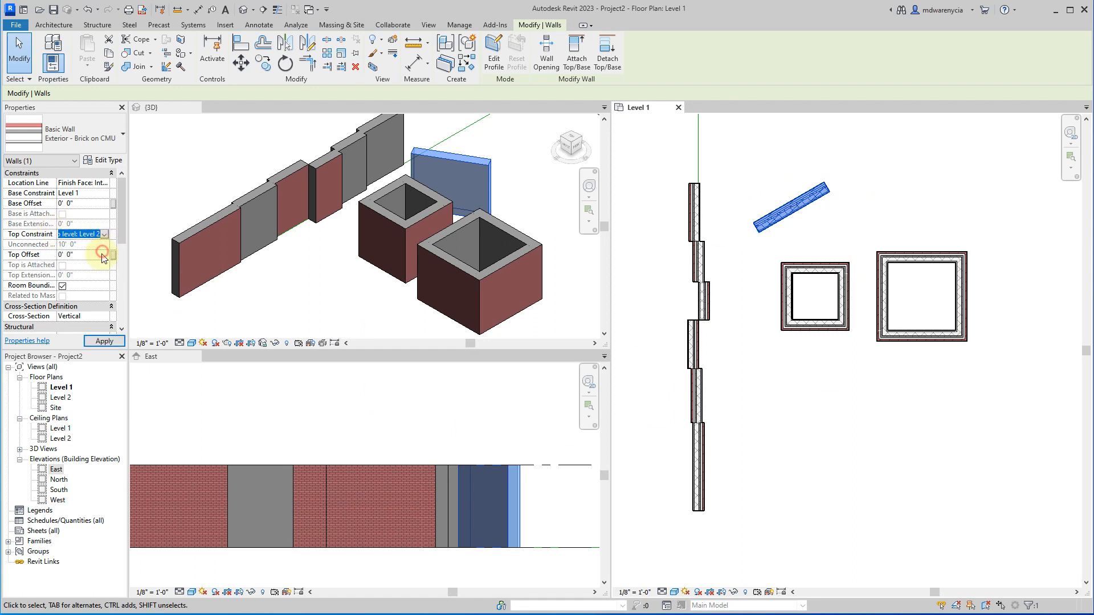
pyautogui.click(643, 350)
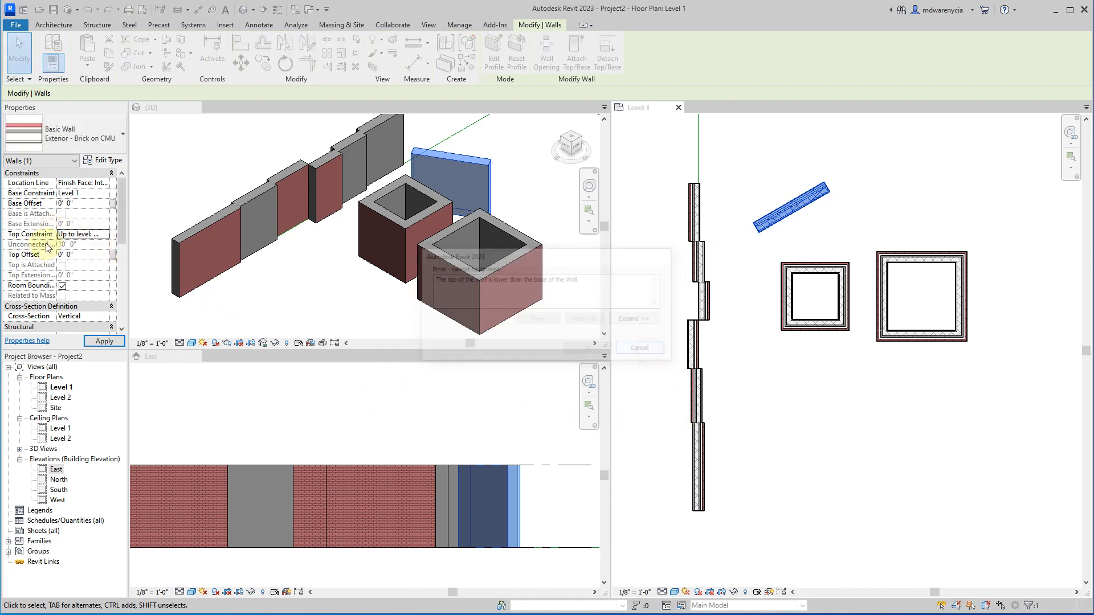
# - Set the angled wall's top constraint to Unconnected with an unconnected height of 12'
pyautogui.click(104, 235)
pyautogui.click(95, 244)
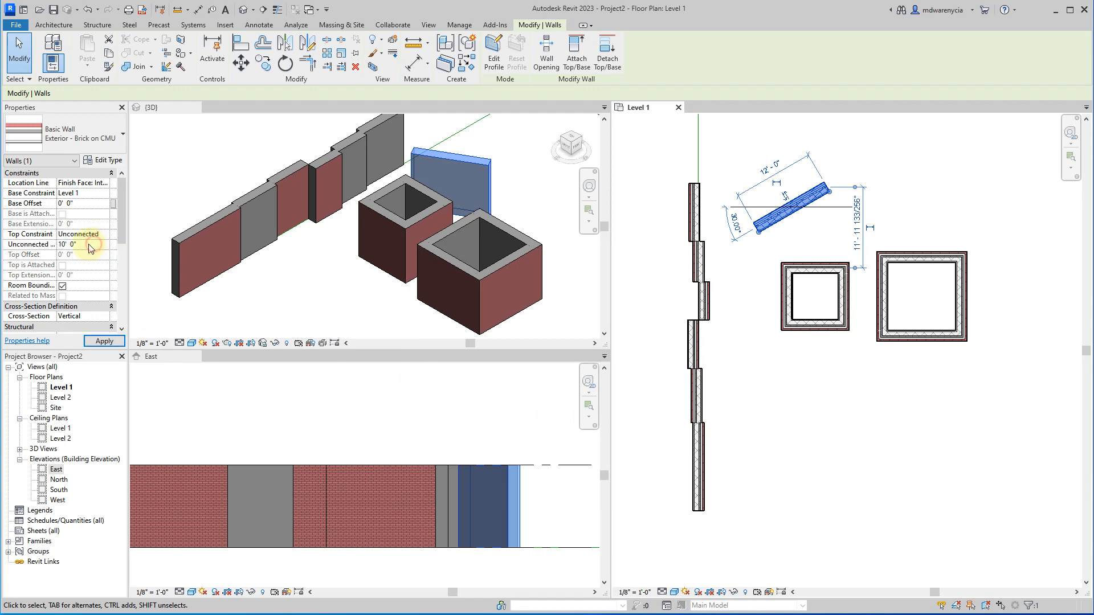
pyautogui.click(64, 246)
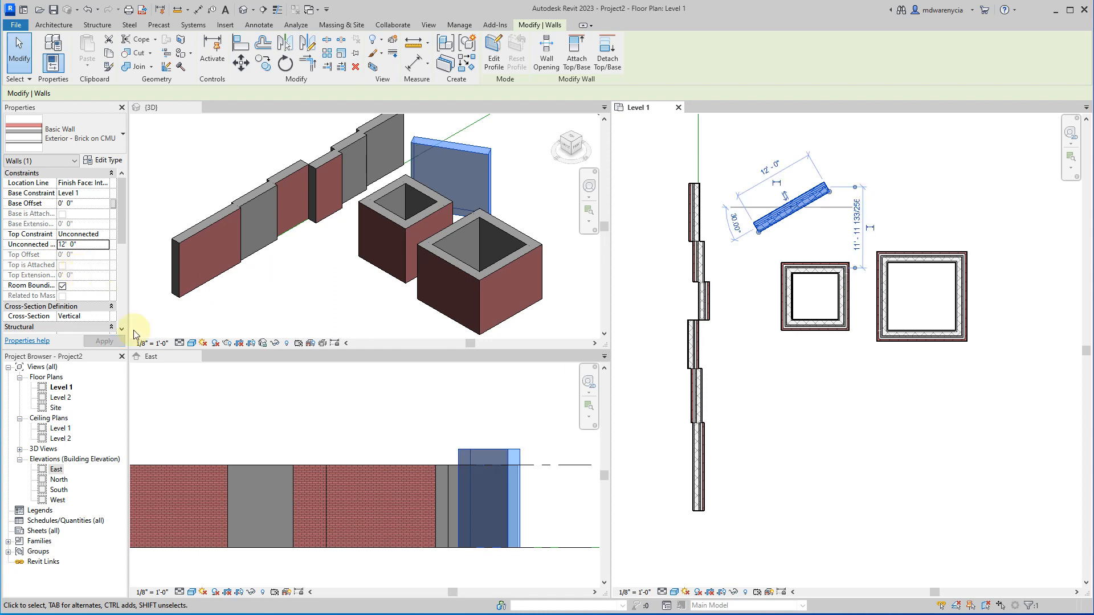
# - Set the angled wall's unconnected height to 10' and deselect the wall
pyautogui.click(78, 247)
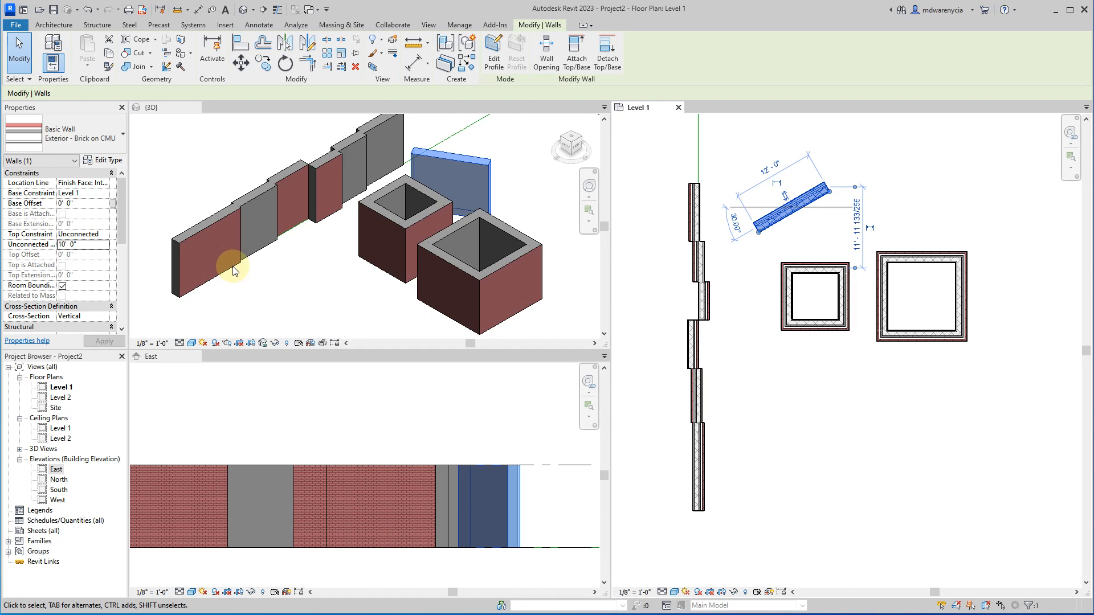
pyautogui.press('a')
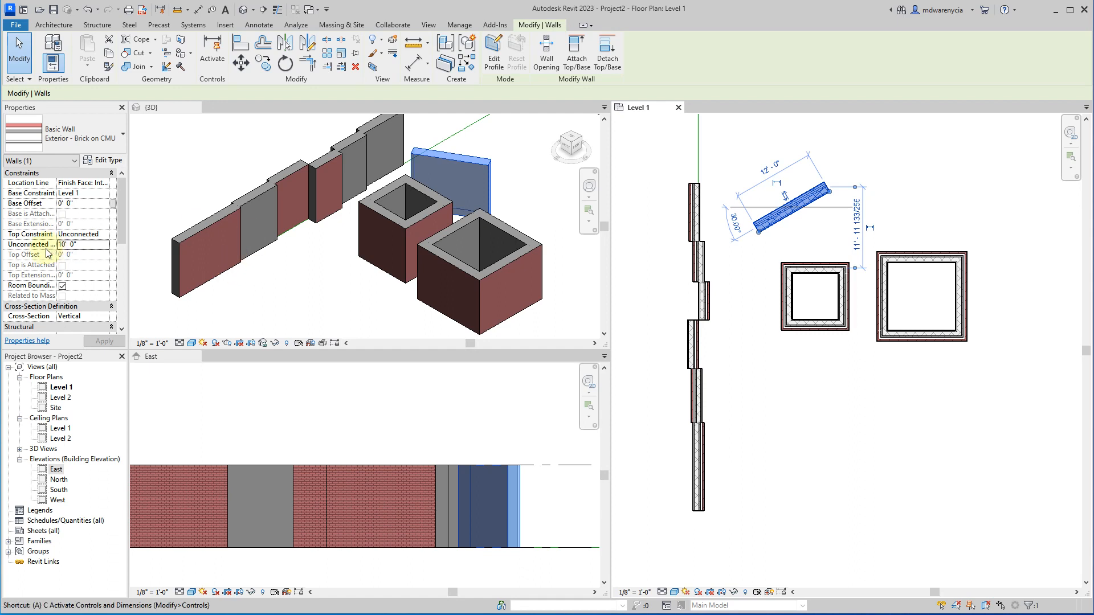
pyautogui.click(85, 244)
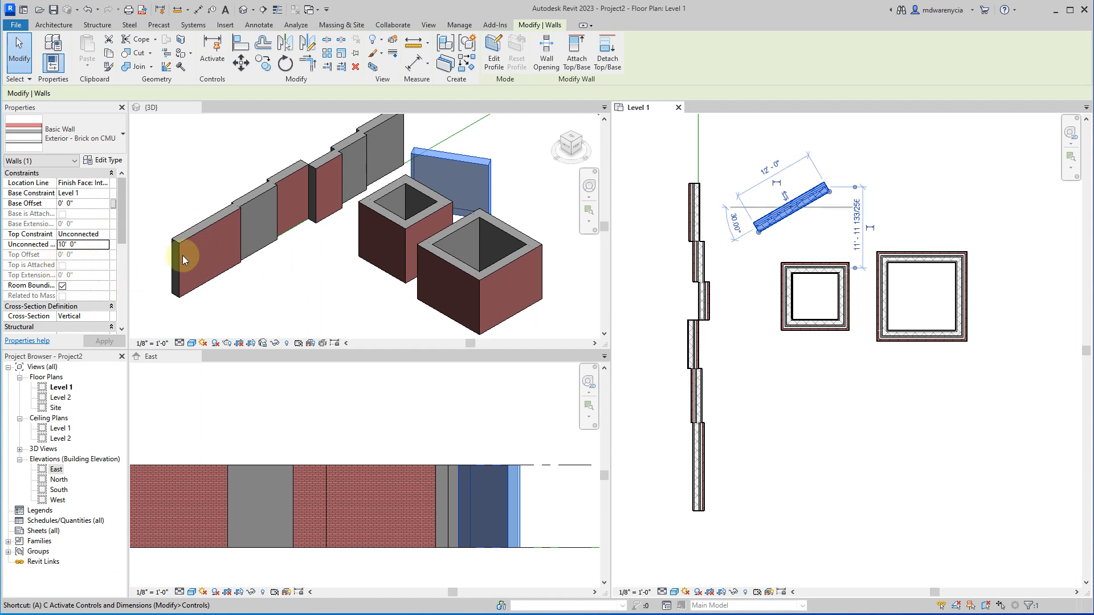
pyautogui.click(752, 390)
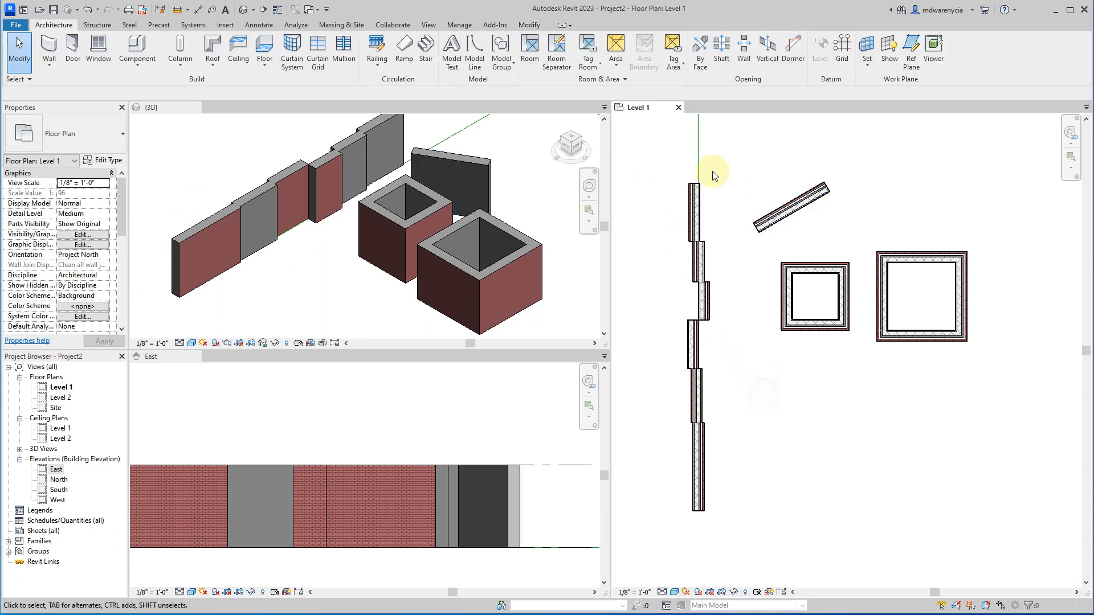
# - Copy the Level 2 line 15' straight up in the East elevation to make a third level
pyautogui.scroll(-1, 474, 445)
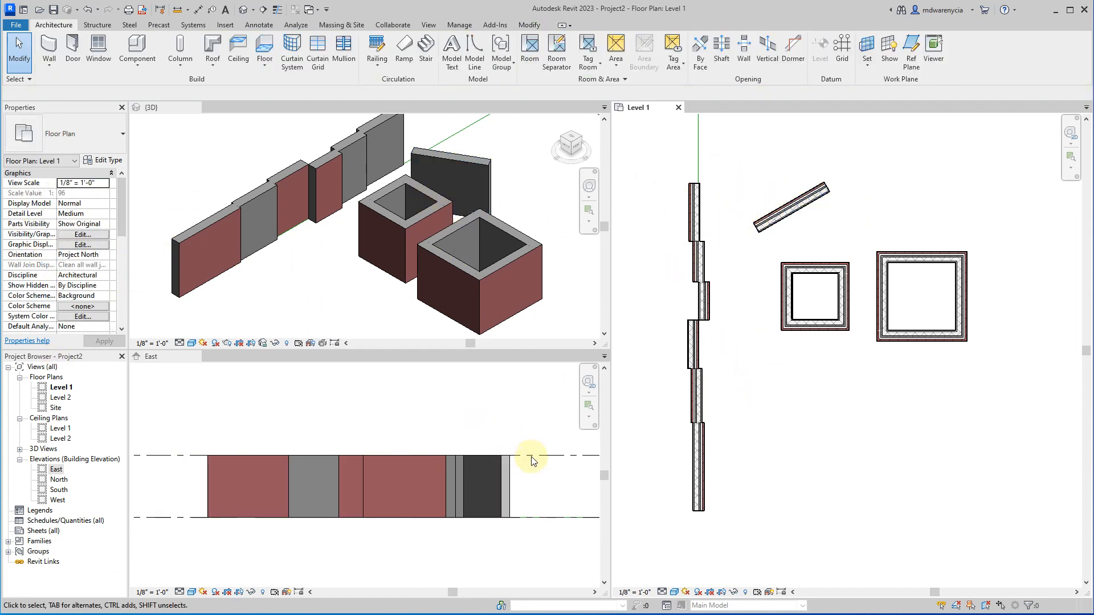
pyautogui.moveTo(524, 428); pyautogui.dragTo(317, 493, button='middle')
pyautogui.click(329, 488)
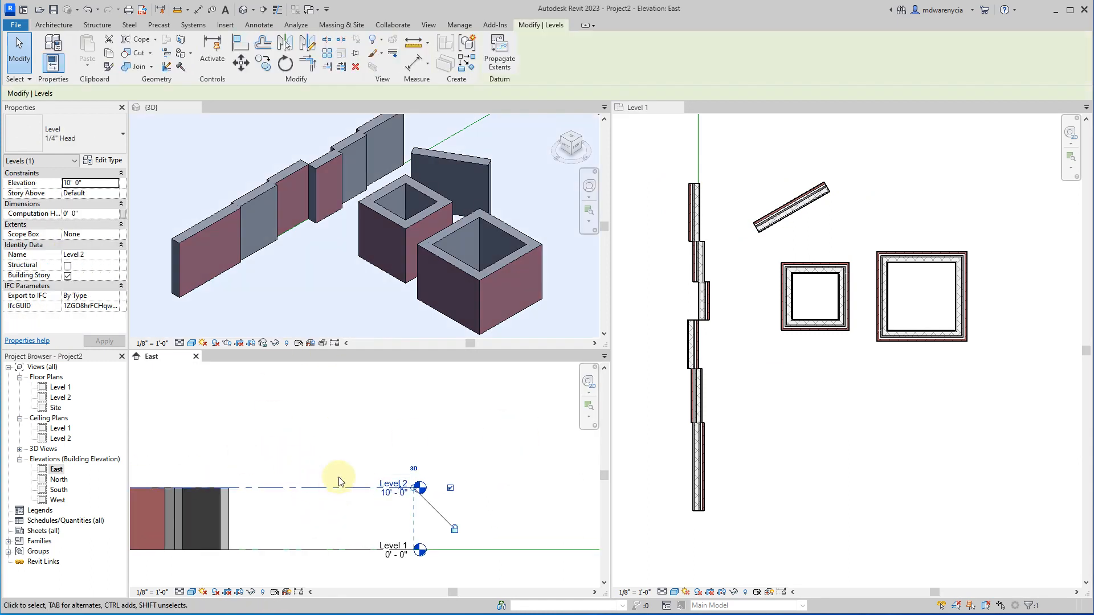
pyautogui.scroll(-2, 359, 492)
pyautogui.moveTo(167, 463); pyautogui.dragTo(473, 434, button='middle')
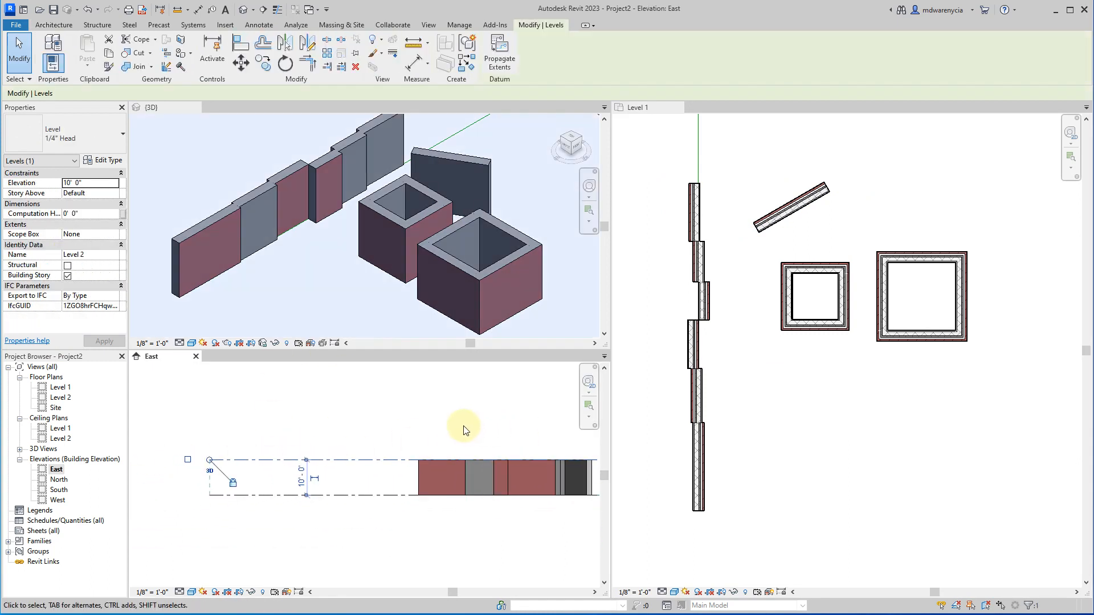
pyautogui.press('c')
pyautogui.press('o')
pyautogui.click(209, 465)
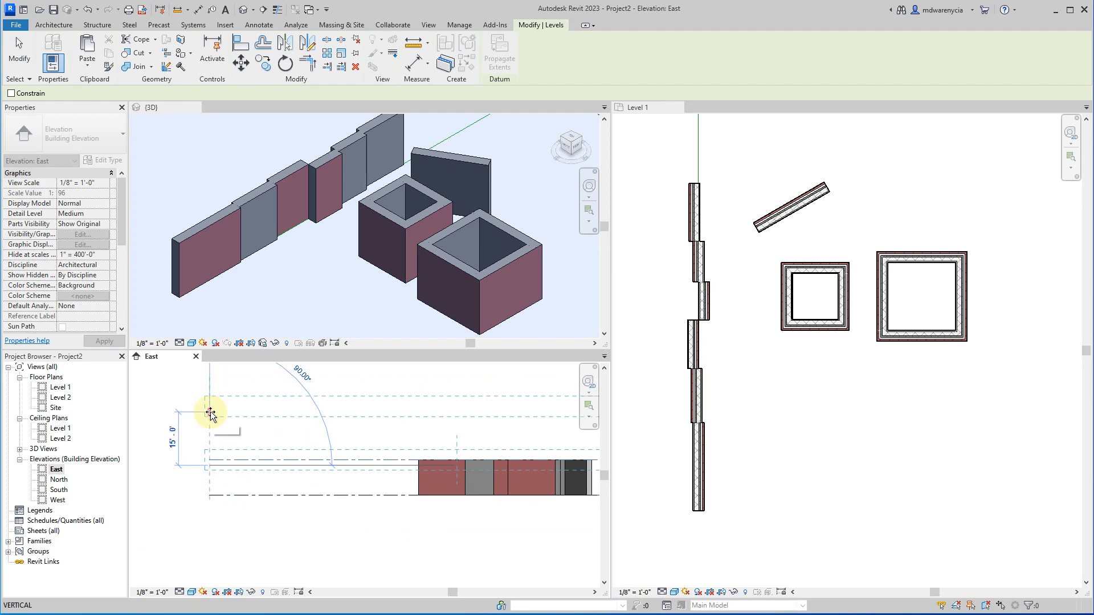
pyautogui.click(398, 420)
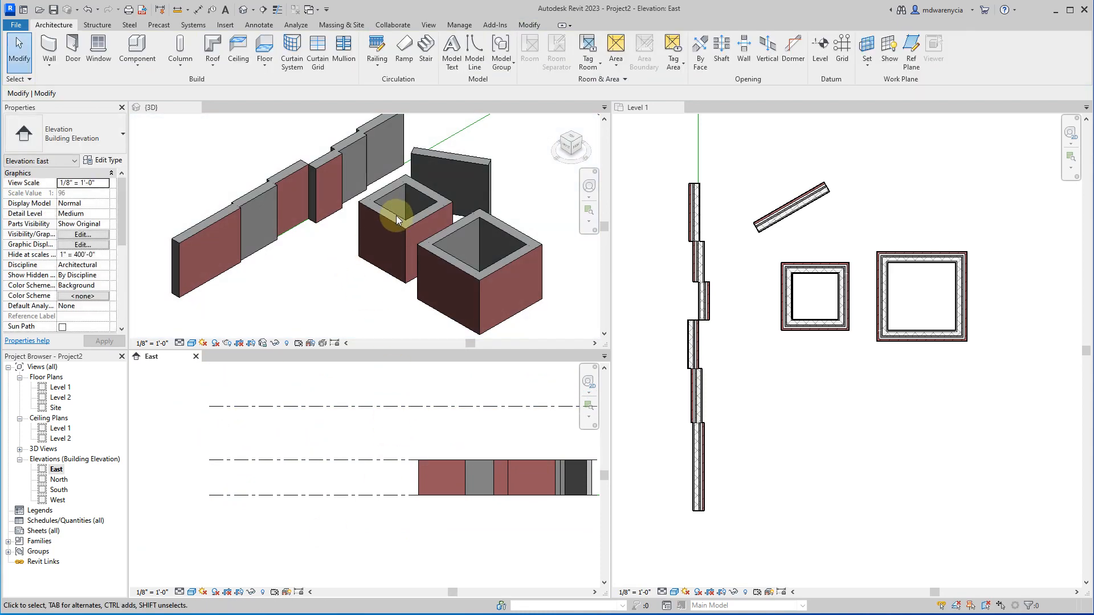
# - Constrain the top of the smaller room's front wall to the new level above Level 2, selecting the wall in the 3D view
pyautogui.click(385, 224)
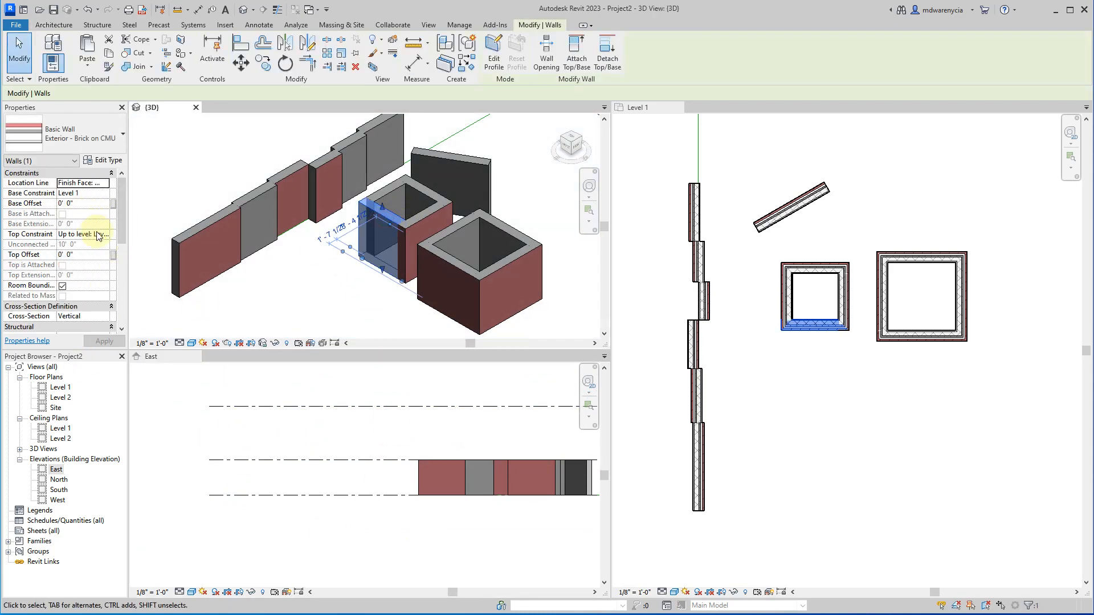
pyautogui.click(98, 236)
pyautogui.click(106, 235)
pyautogui.click(86, 265)
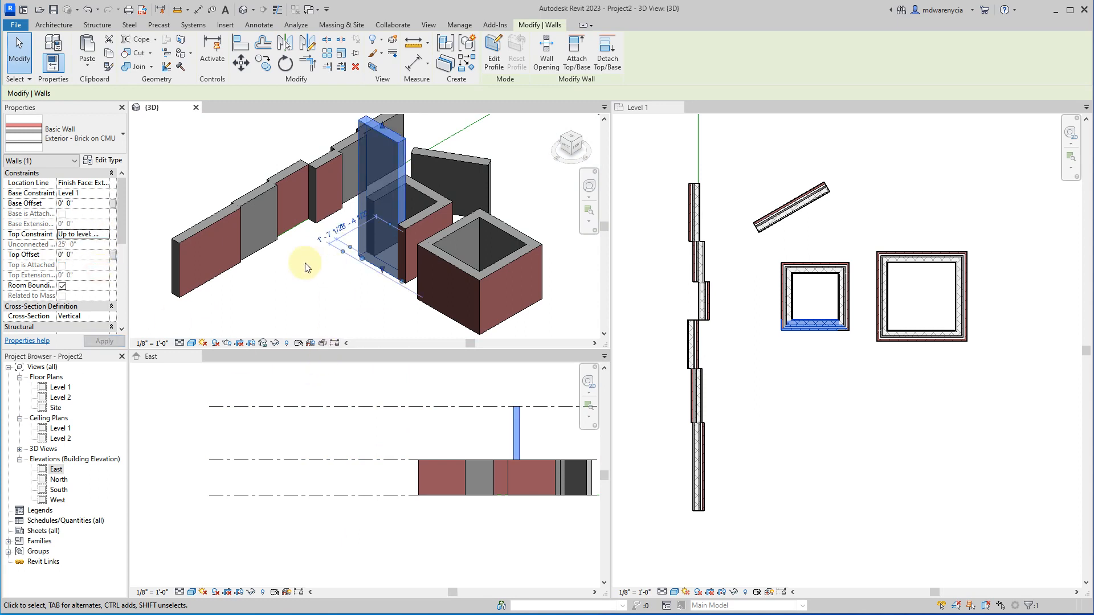
pyautogui.click(313, 275)
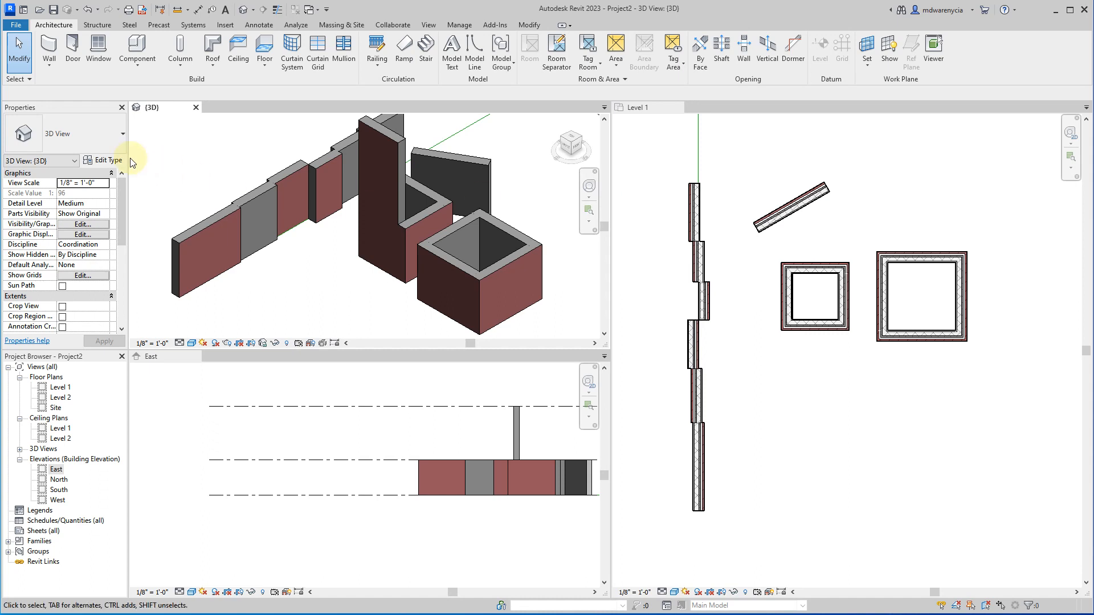
pyautogui.press('w')
pyautogui.press('a')
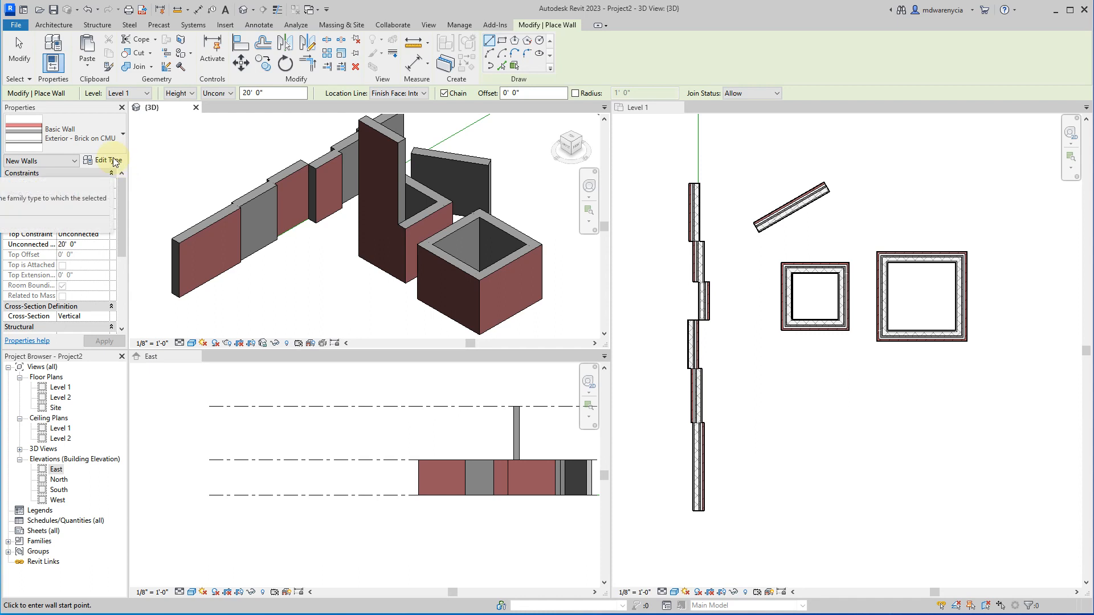
pyautogui.click(54, 24)
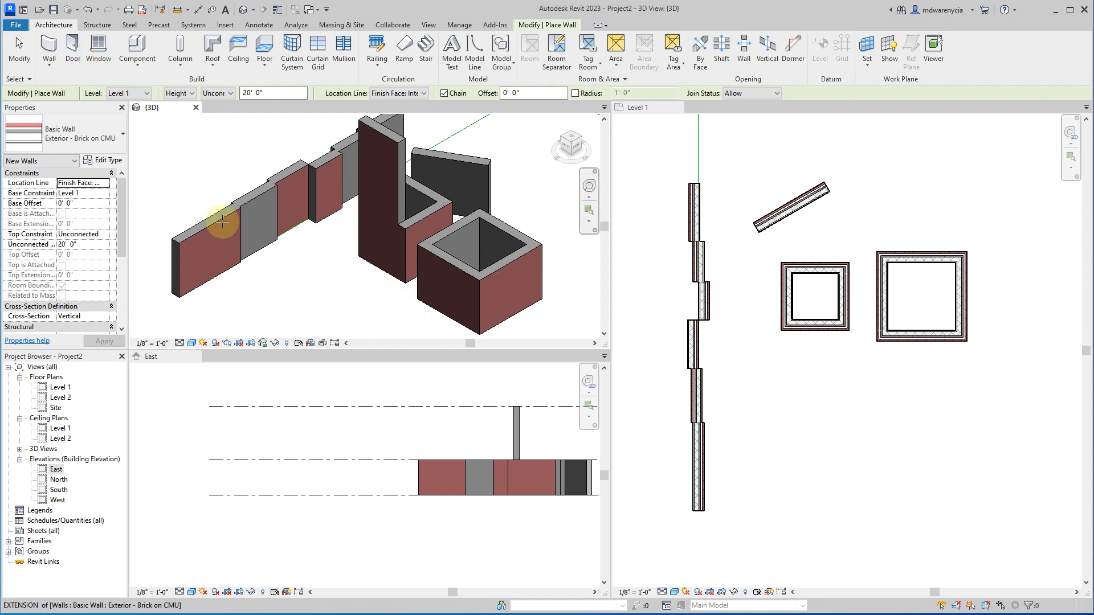
pyautogui.click(73, 52)
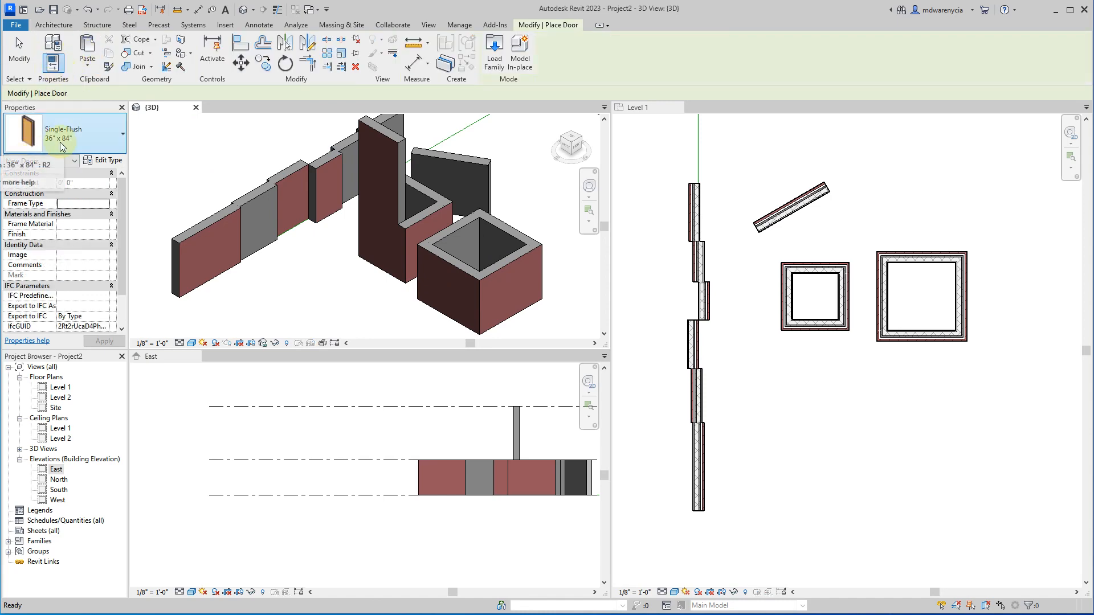
pyautogui.press('Escape')
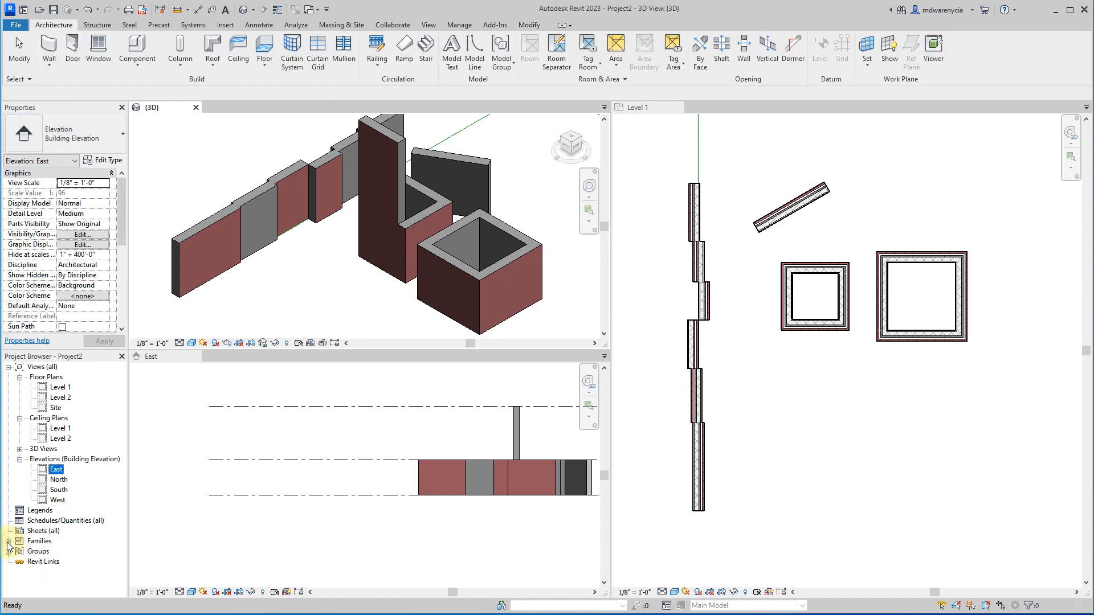
# - Look up the door families loaded in the project, and collapse the family list again
pyautogui.click(8, 542)
pyautogui.scroll(3, 39, 473)
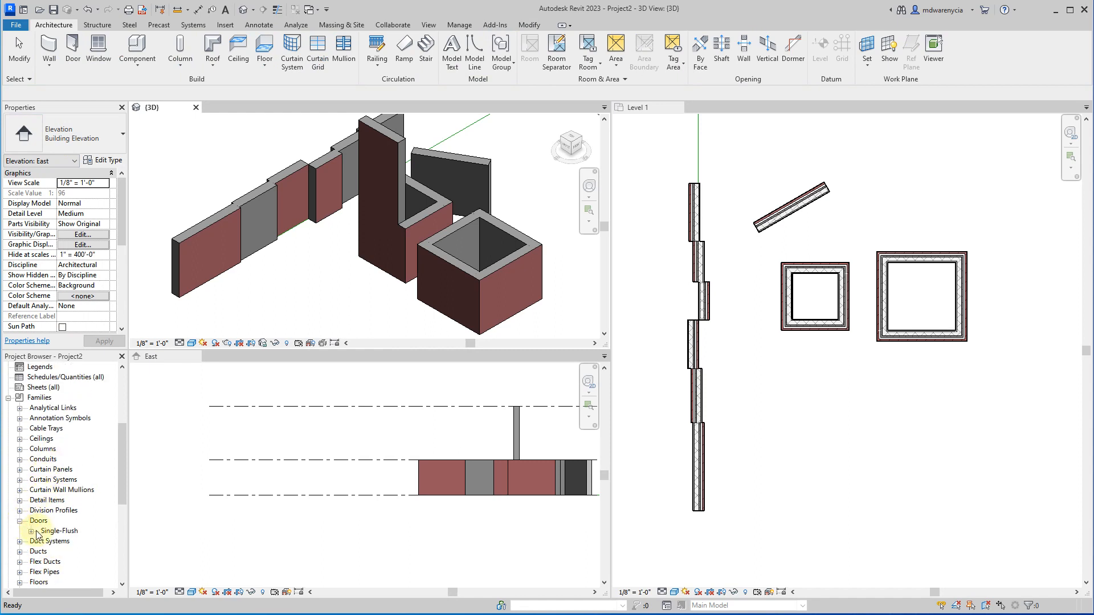
pyautogui.click(8, 399)
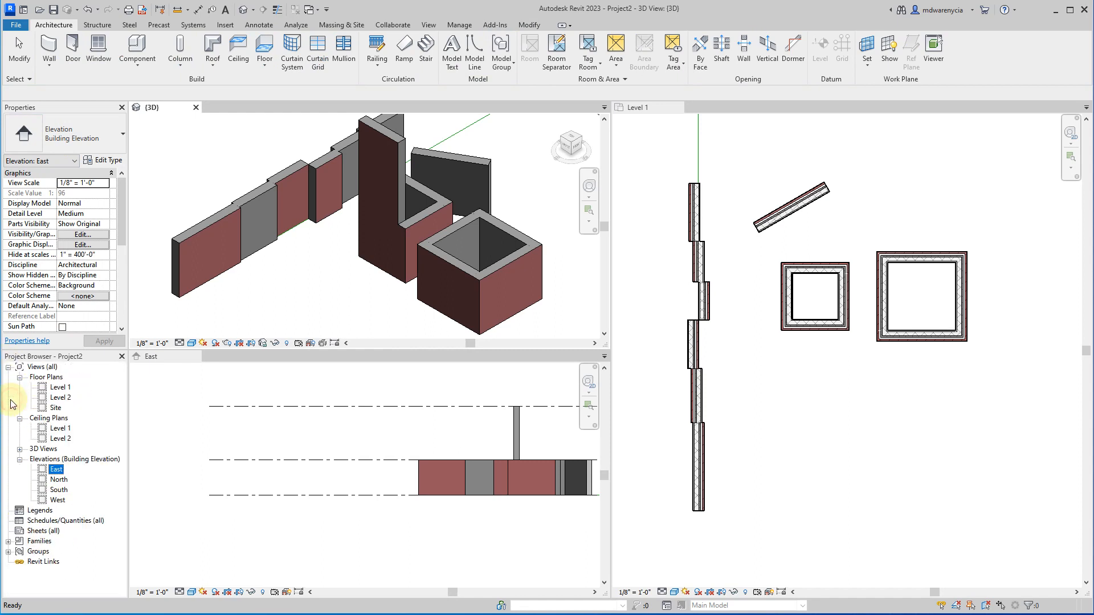
# - Place a Single-Flush 34" x 80" door in the smaller room's north wall on Level 1, about 2'-6" from the east wall
pyautogui.click(69, 39)
pyautogui.click(63, 132)
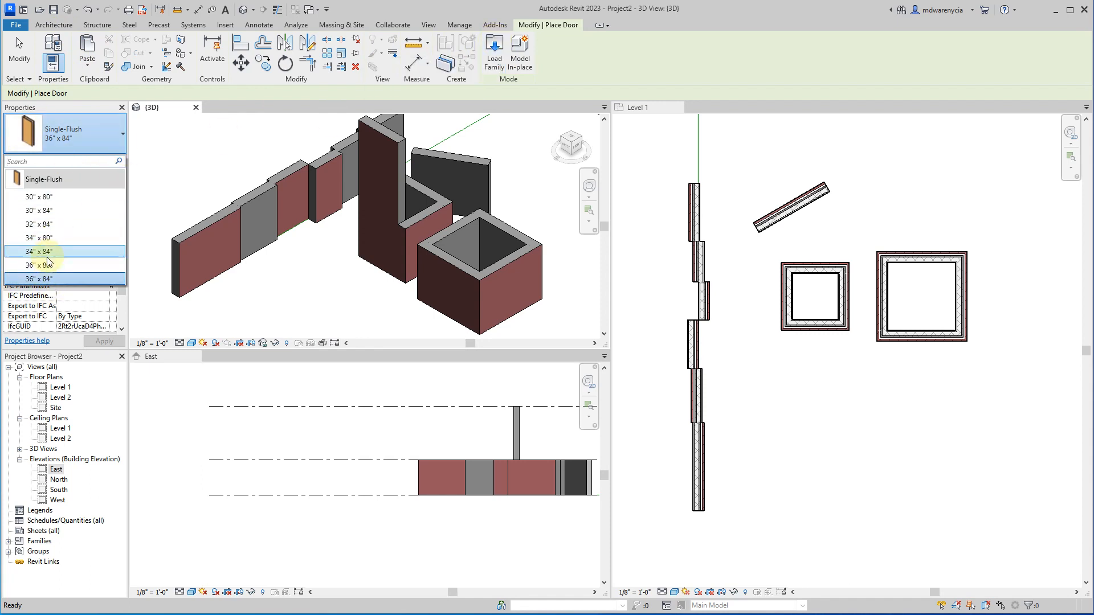
pyautogui.click(61, 130)
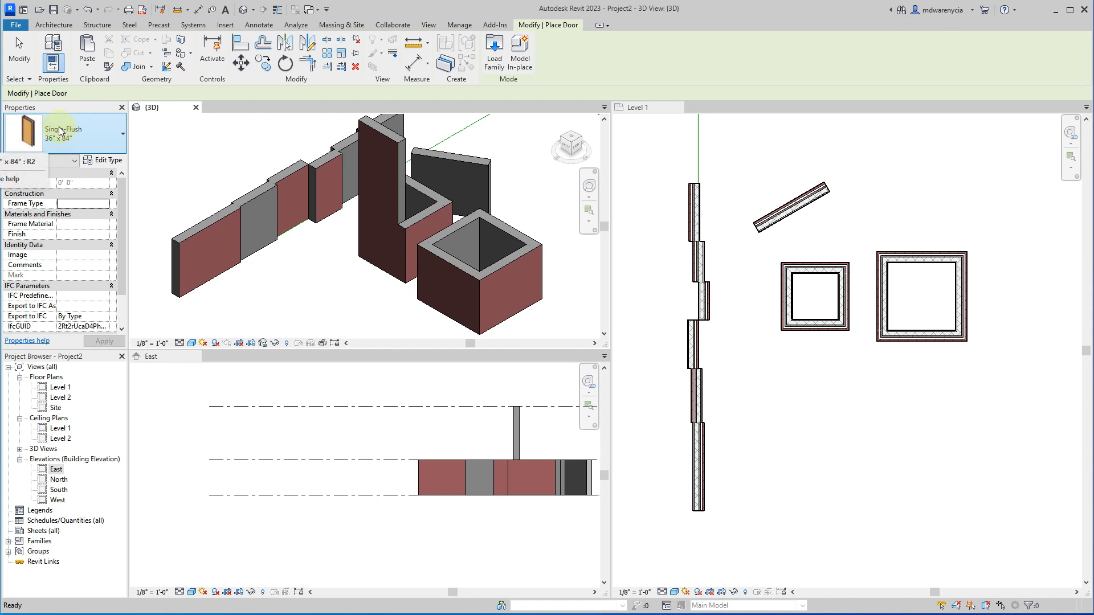
pyautogui.click(55, 132)
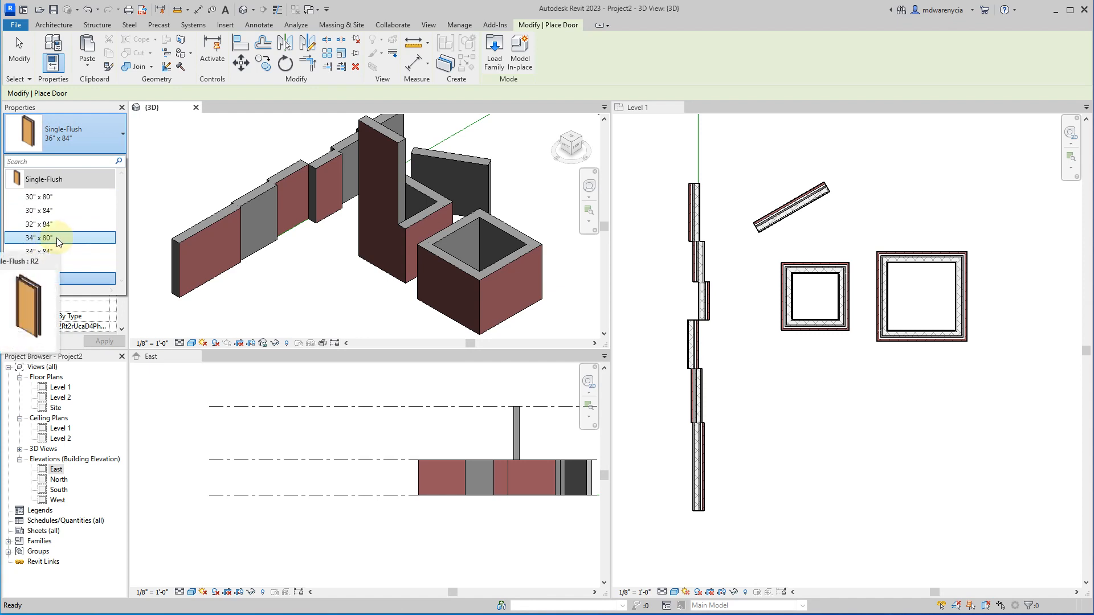
pyautogui.click(57, 238)
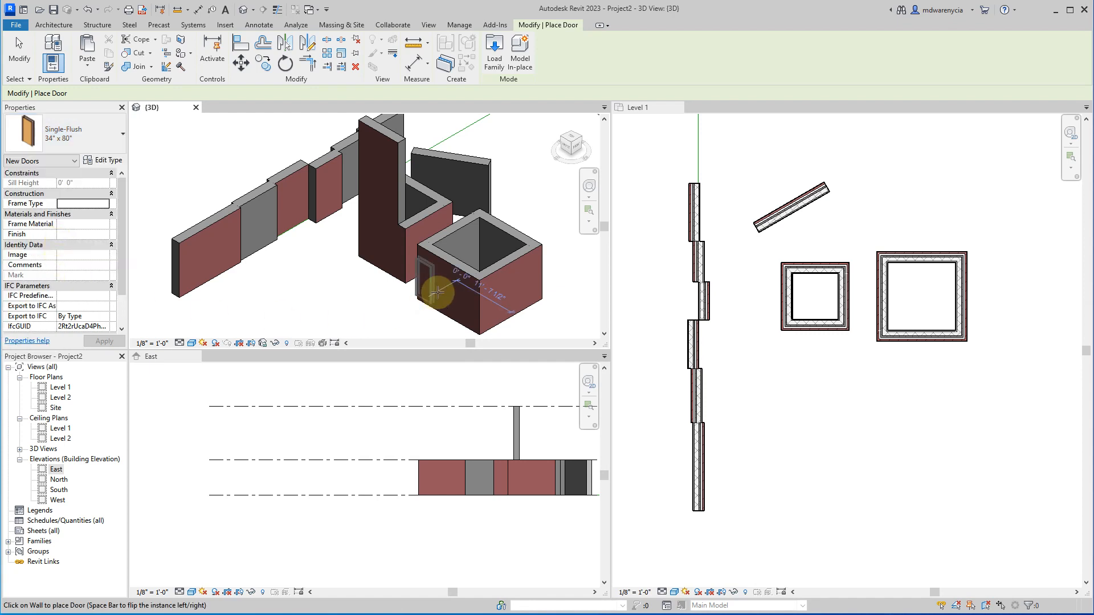
pyautogui.scroll(4, 832, 268)
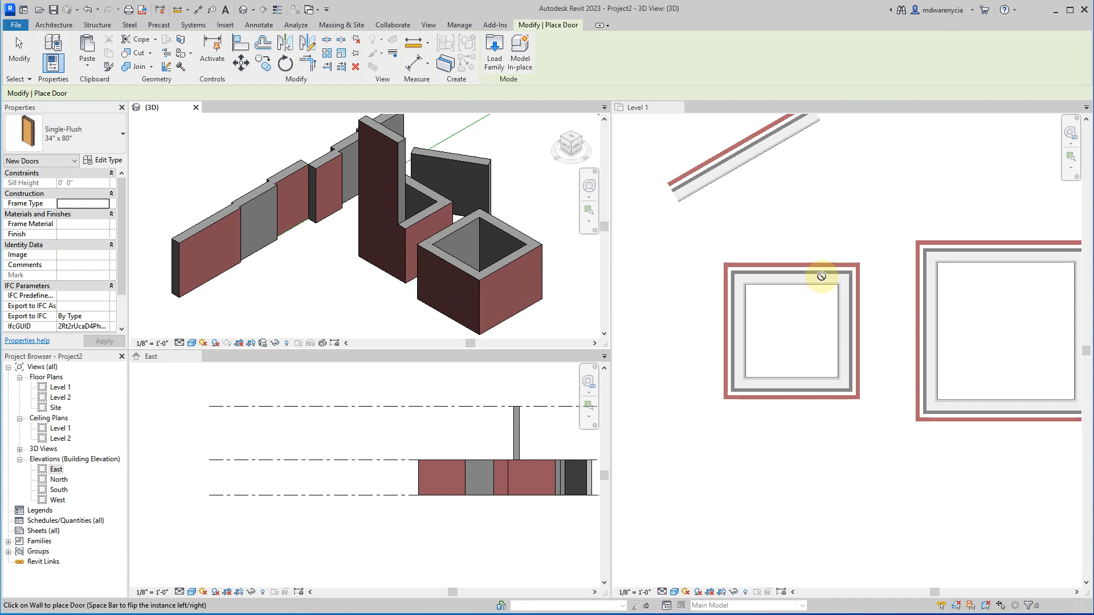
pyautogui.click(649, 107)
pyautogui.scroll(2, 798, 251)
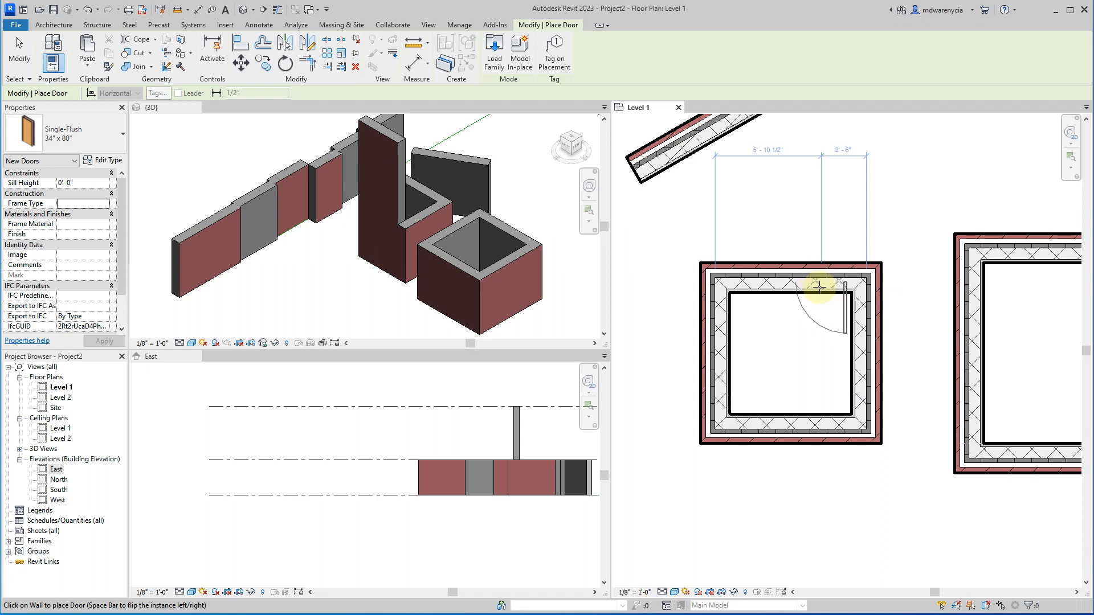
pyautogui.click(819, 288)
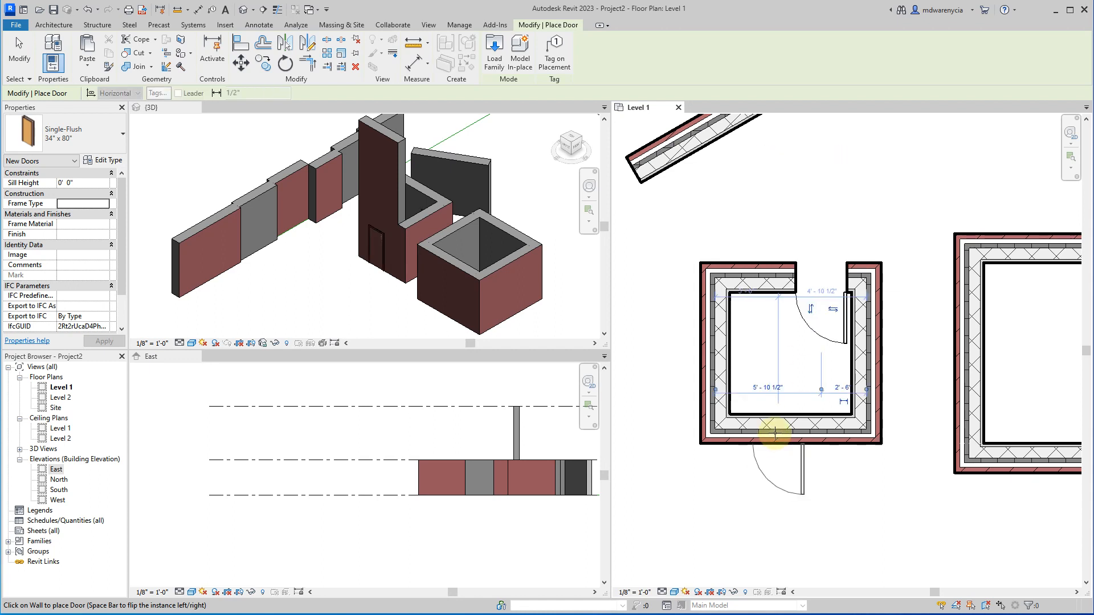
pyautogui.scroll(4, 806, 305)
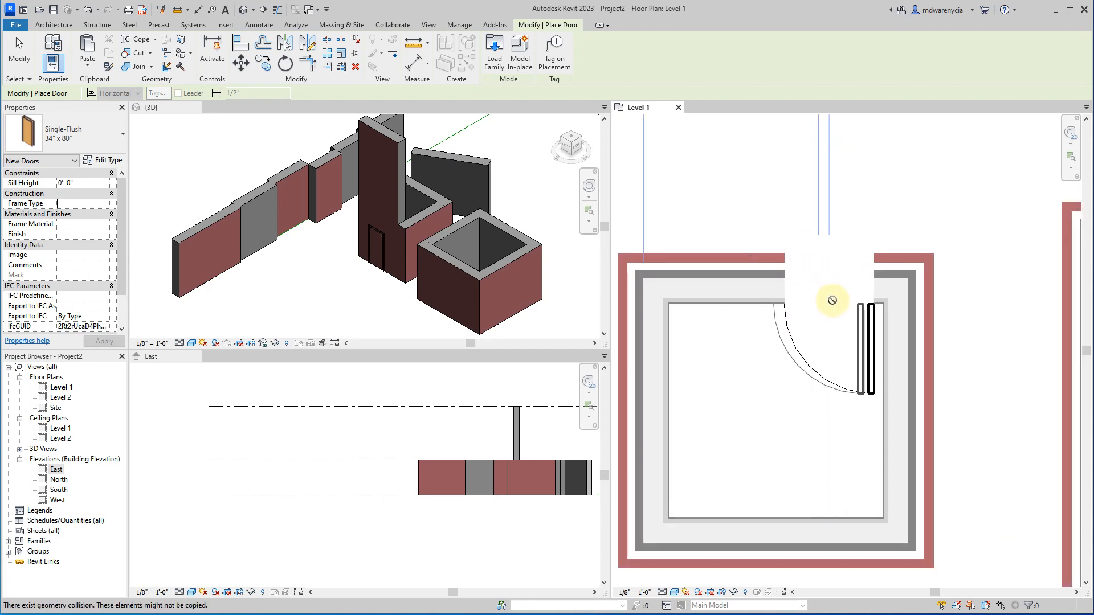
pyautogui.press('Escape')
# - Examine the door opening in the smaller room's brick wall from several angles in the 3D view
pyautogui.scroll(3, 383, 254)
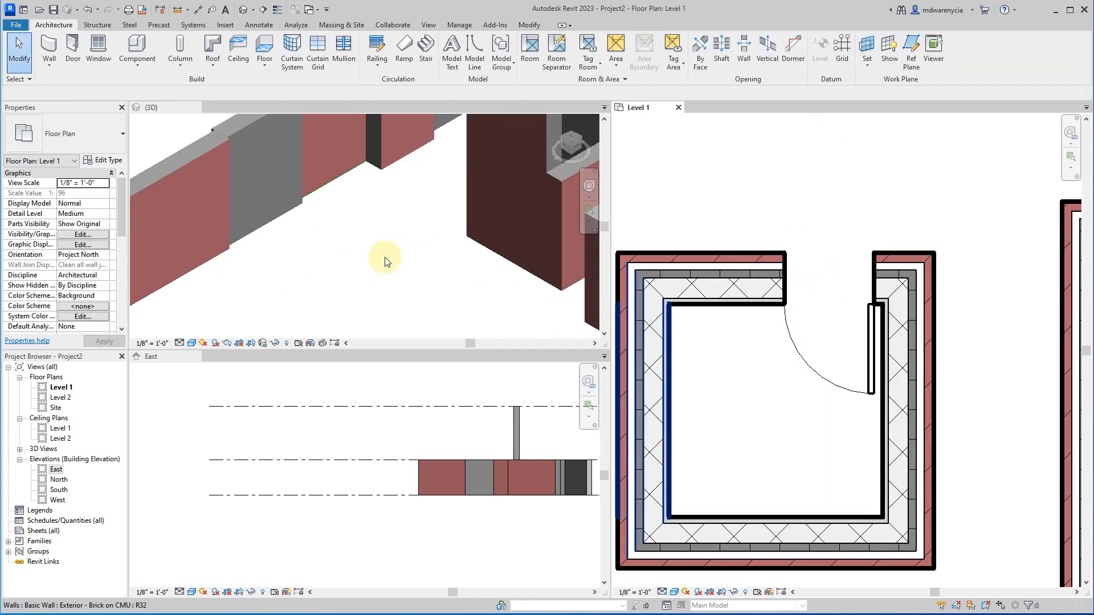
pyautogui.scroll(3, 500, 215)
pyautogui.scroll(3, 294, 259)
pyautogui.scroll(-2, 454, 223)
pyautogui.moveTo(402, 217); pyautogui.dragTo(216, 273, button='middle')
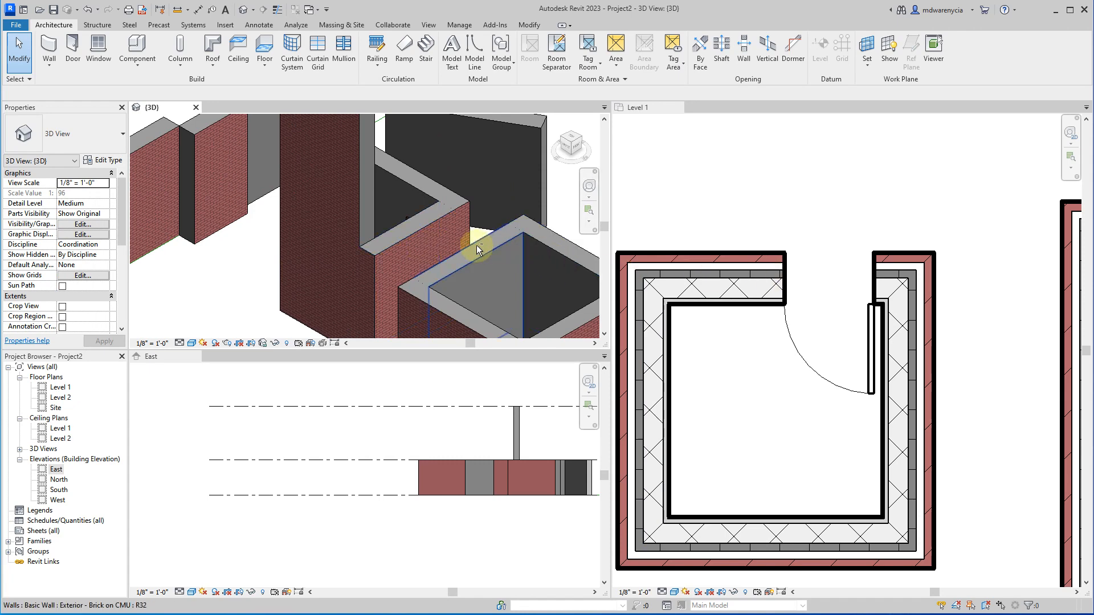
pyautogui.keyDown('shift'); pyautogui.moveTo(477, 245); pyautogui.dragTo(365, 267, button='middle'); pyautogui.keyUp('shift')
pyautogui.scroll(-3, 365, 268)
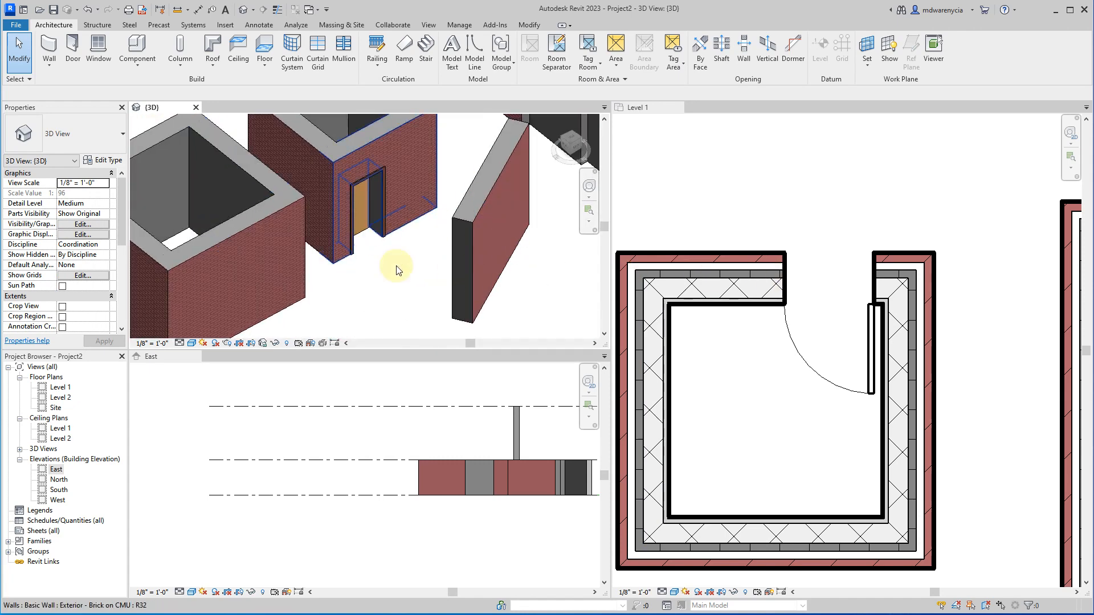
pyautogui.scroll(2, 370, 227)
pyautogui.scroll(-3, 370, 227)
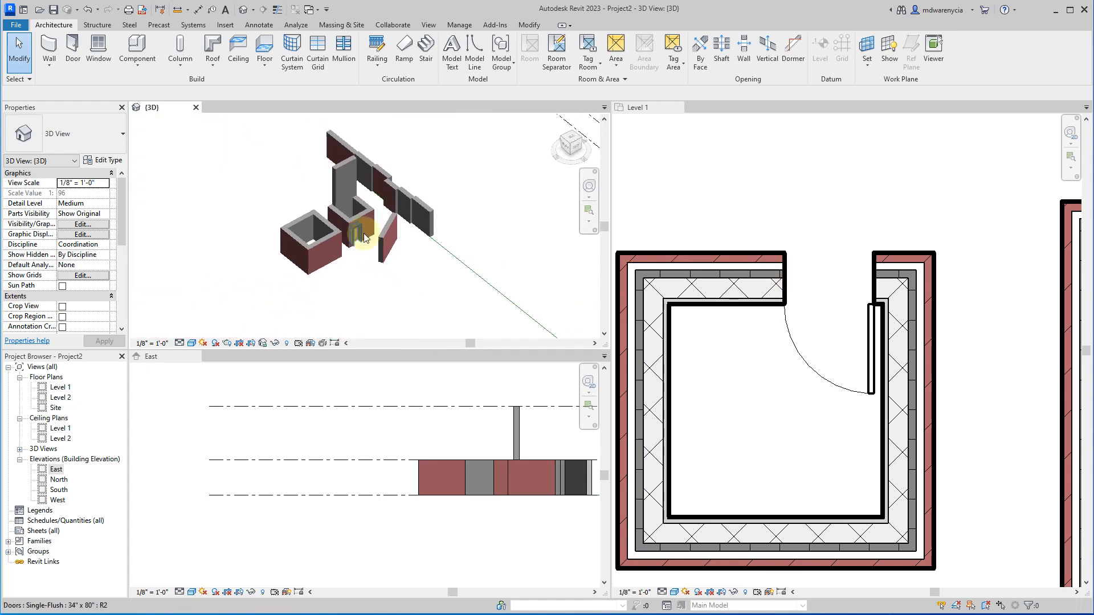
pyautogui.scroll(3, 367, 224)
pyautogui.scroll(-3, 374, 218)
pyautogui.scroll(3, 376, 217)
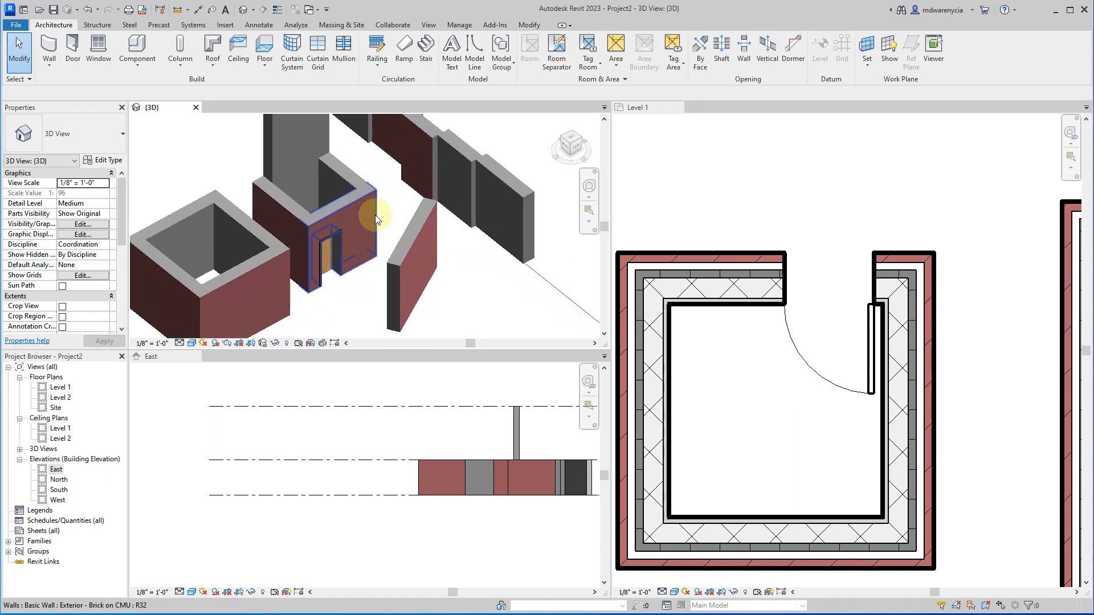
pyautogui.moveTo(375, 231)
pyautogui.mouseDown(button='middle')
pyautogui.moveTo(354, 280)
pyautogui.moveTo(182, 146)
pyautogui.moveTo(416, 198)
pyautogui.moveTo(411, 232)
pyautogui.moveTo(286, 225)
pyautogui.moveTo(472, 215)
pyautogui.moveTo(289, 244)
pyautogui.moveTo(391, 240)
pyautogui.moveTo(357, 240)
pyautogui.mouseUp(button='middle')
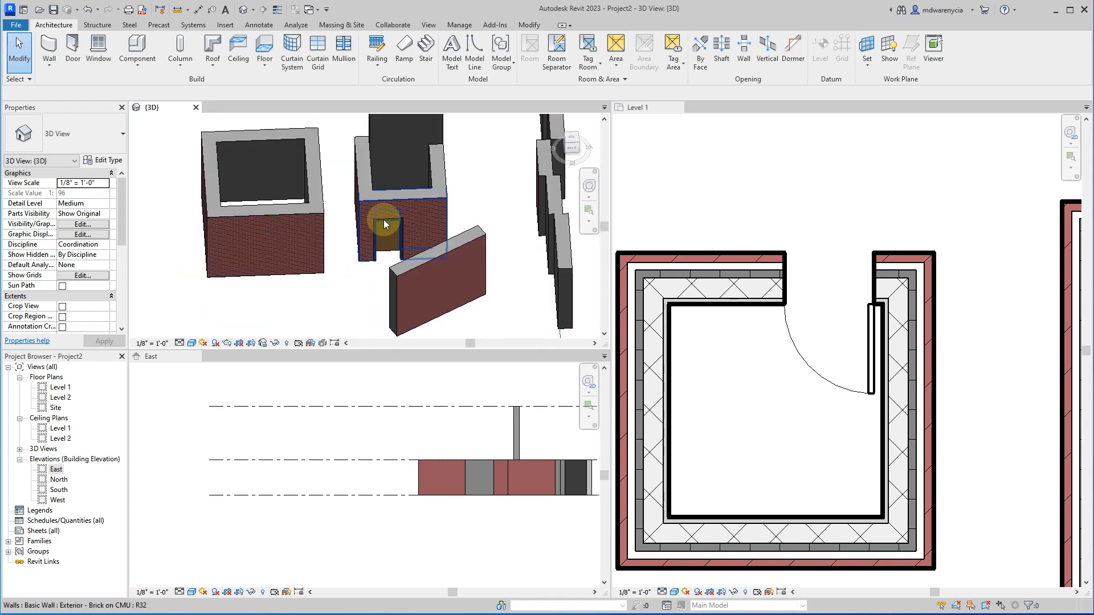
pyautogui.scroll(5, 378, 221)
pyautogui.scroll(-8, 258, 170)
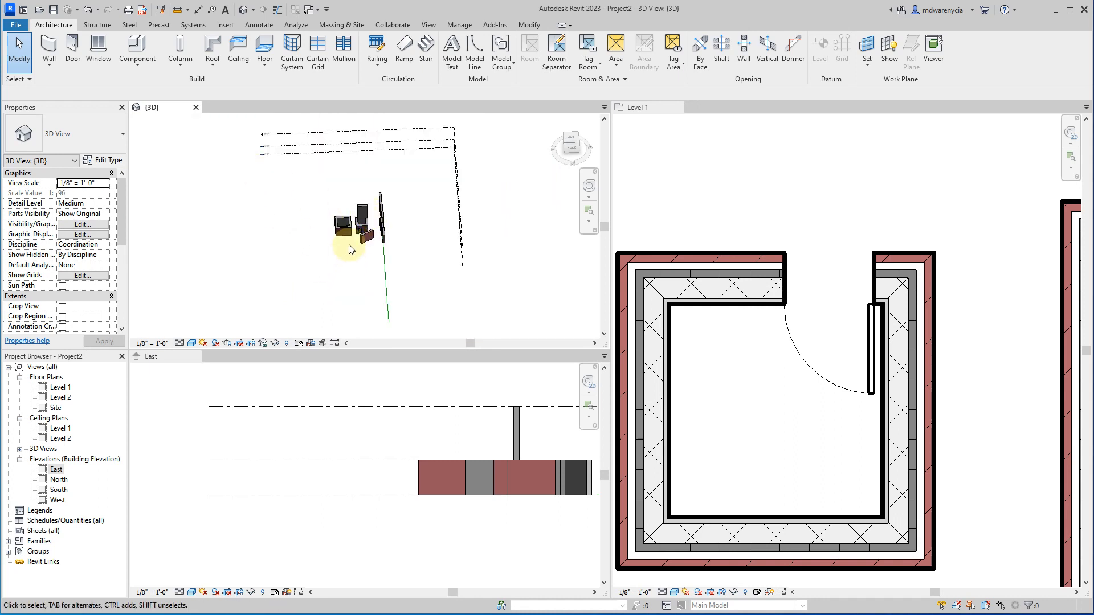
pyautogui.scroll(4, 356, 233)
pyautogui.scroll(-4, 348, 231)
pyautogui.scroll(8, 328, 284)
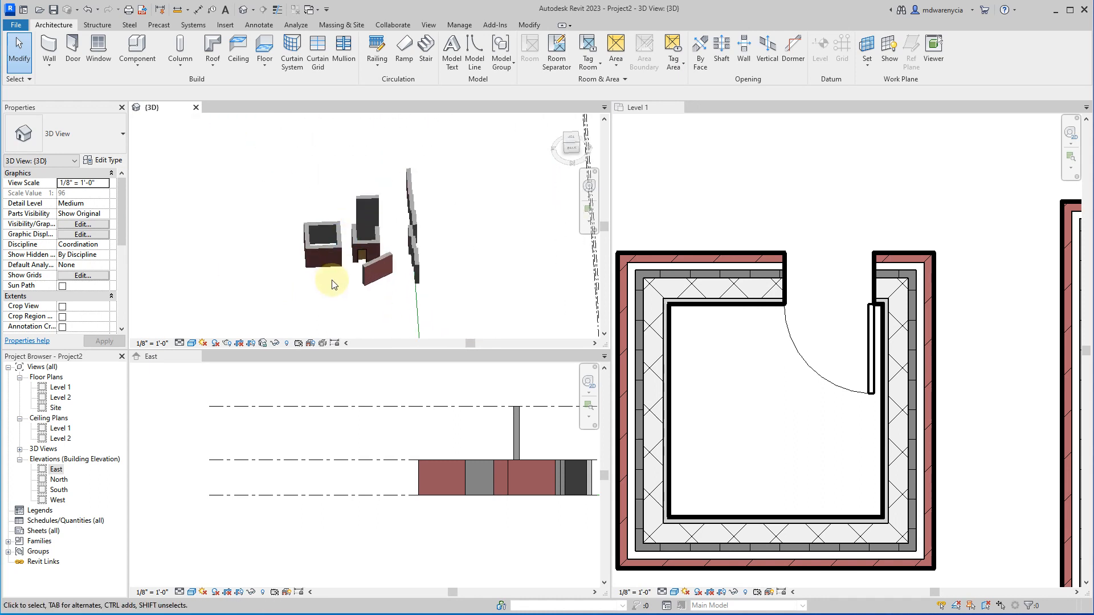
pyautogui.keyDown('shift'); pyautogui.moveTo(358, 199); pyautogui.dragTo(353, 132, button='middle'); pyautogui.keyUp('shift')
pyautogui.scroll(-3, 356, 254)
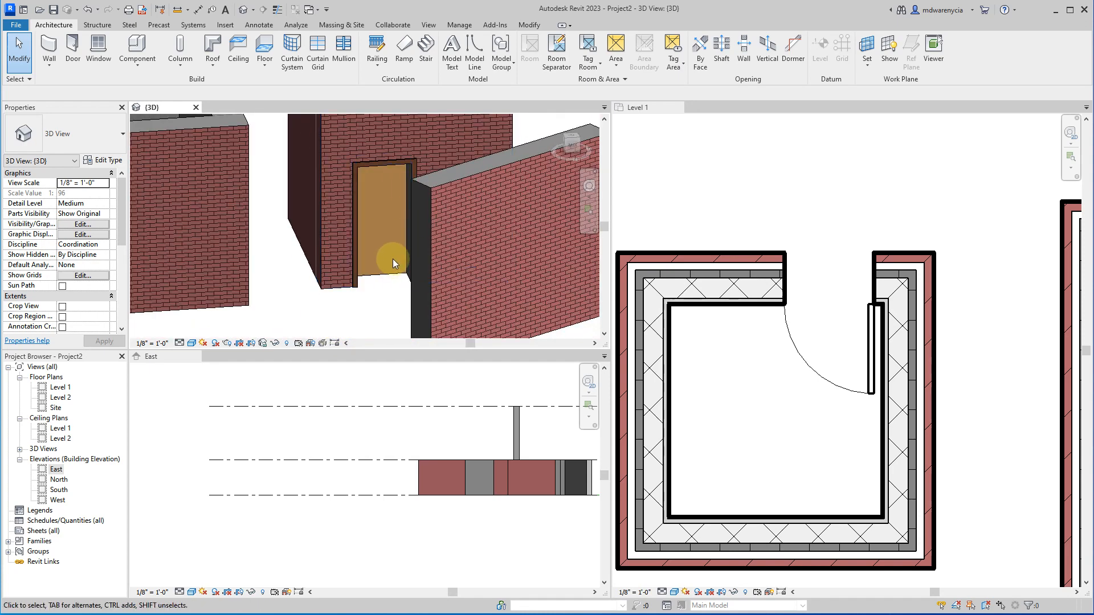
# - Place a Fixed 36" x 48" window in the smaller room's north wall, about 3'-3 1/2" west of the door's centre
pyautogui.click(90, 49)
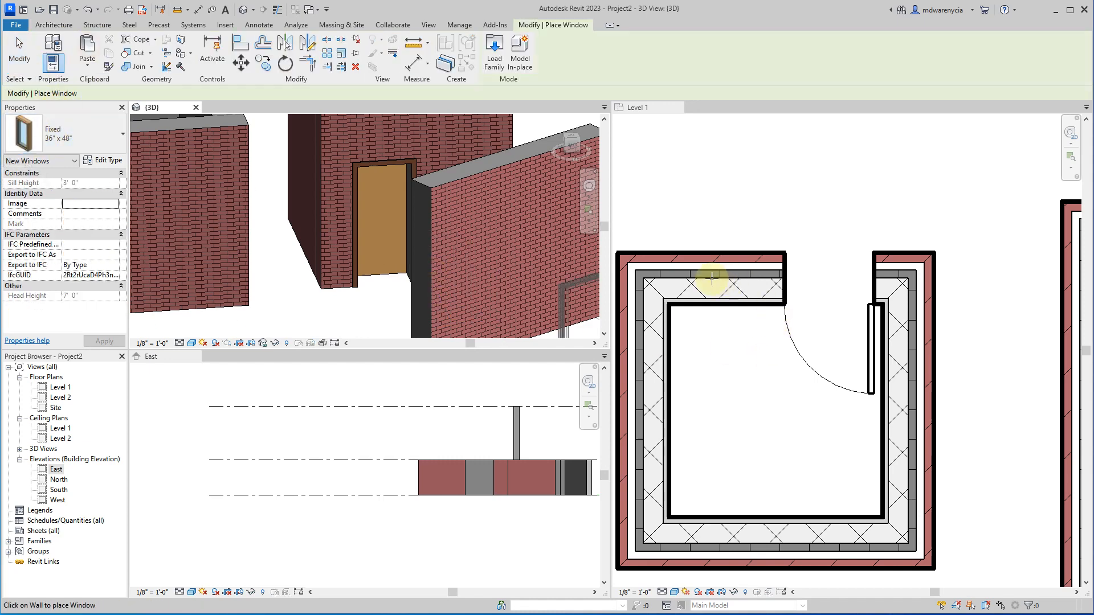
pyautogui.click(646, 110)
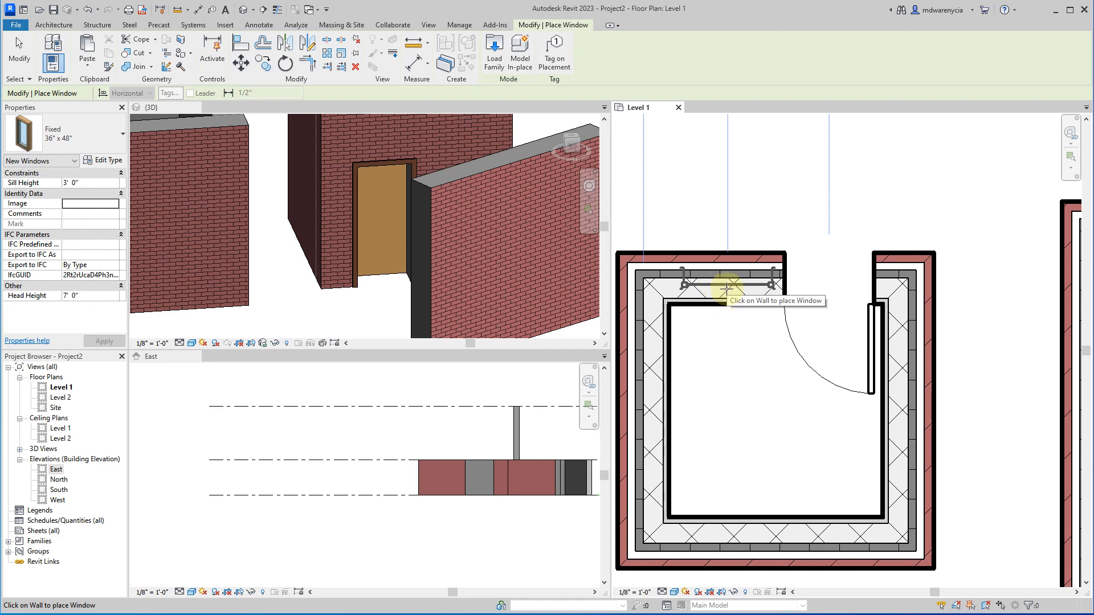
pyautogui.scroll(-3, 725, 296)
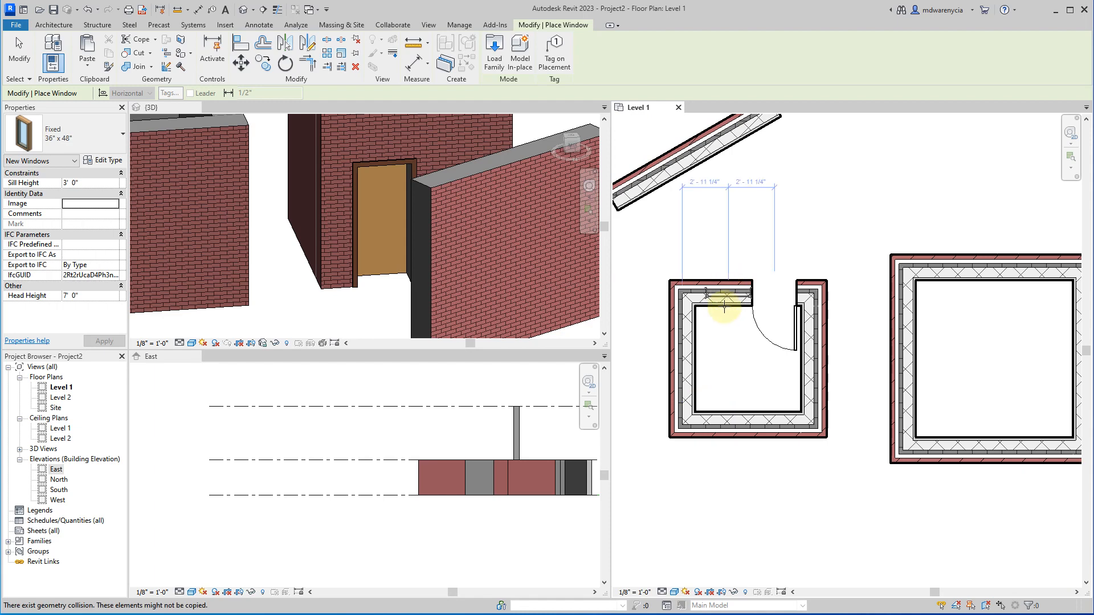
pyautogui.scroll(1, 727, 292)
pyautogui.scroll(3, 726, 290)
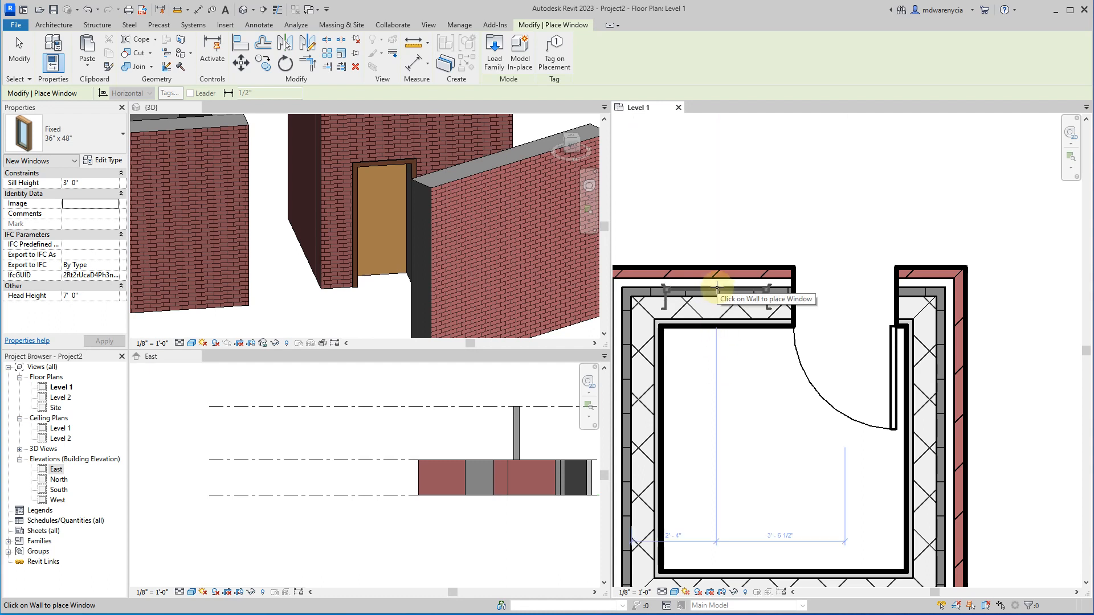
pyautogui.scroll(1, 717, 287)
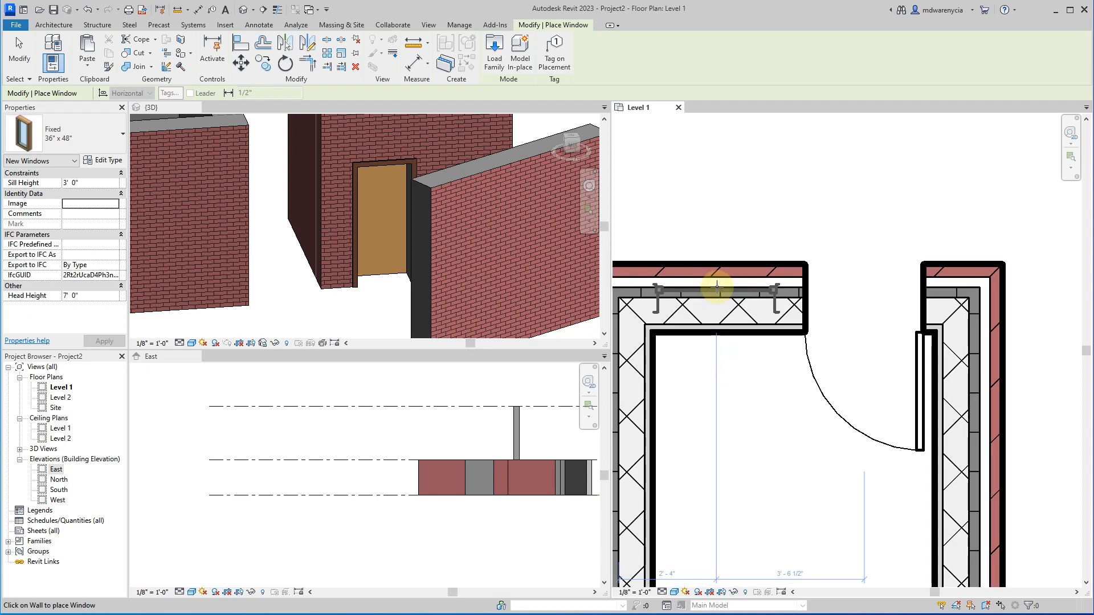
pyautogui.click(724, 288)
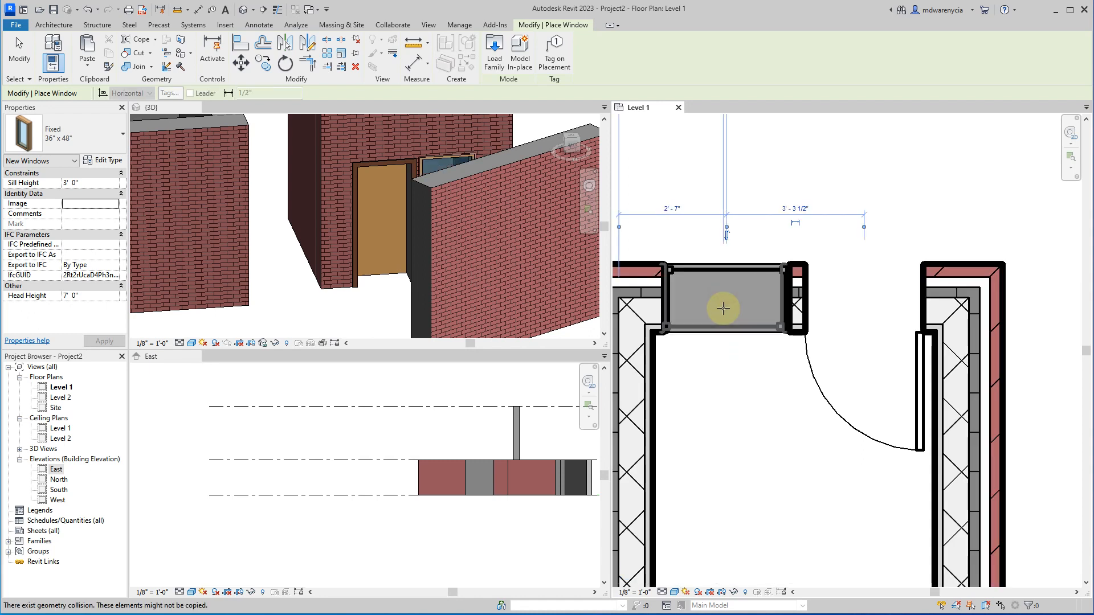
pyautogui.scroll(-1, 343, 207)
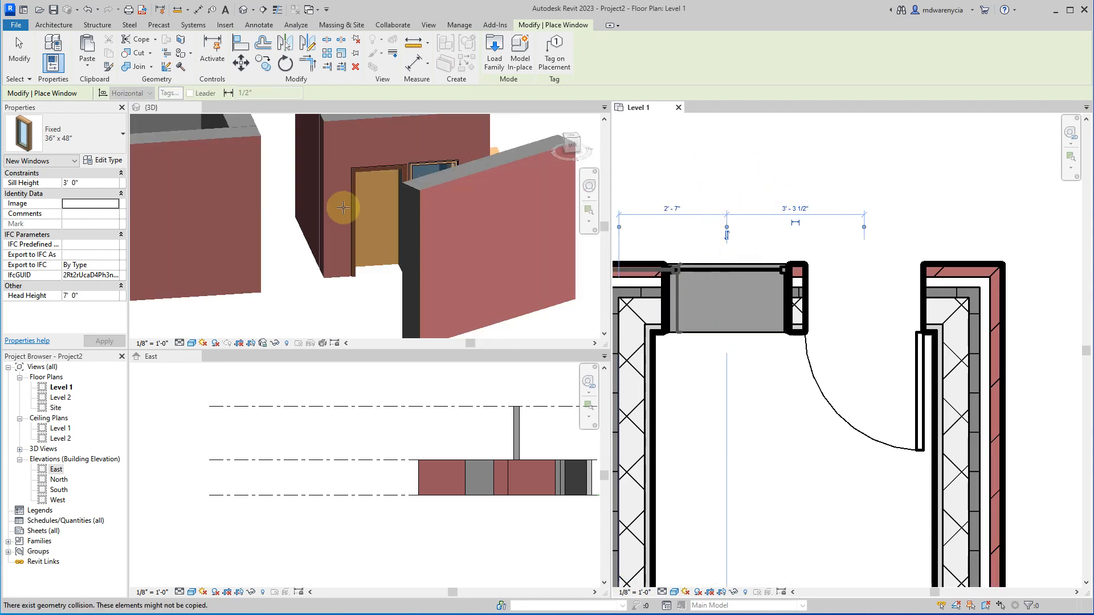
pyautogui.click(307, 326)
pyautogui.keyDown('shift'); pyautogui.moveTo(393, 270); pyautogui.dragTo(588, 160, button='middle'); pyautogui.keyUp('shift')
pyautogui.moveTo(428, 215); pyautogui.dragTo(381, 307, button='middle')
pyautogui.press('Escape')
# - Select the window in the Level 1 plan, flip its facing and flip it back
pyautogui.click(721, 278)
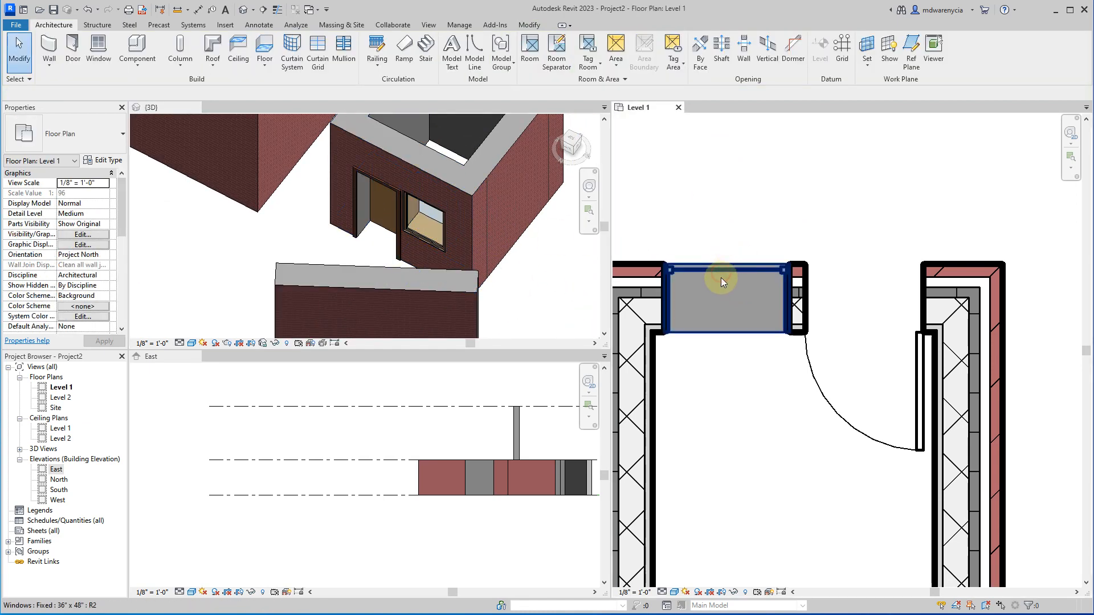
pyautogui.click(721, 279)
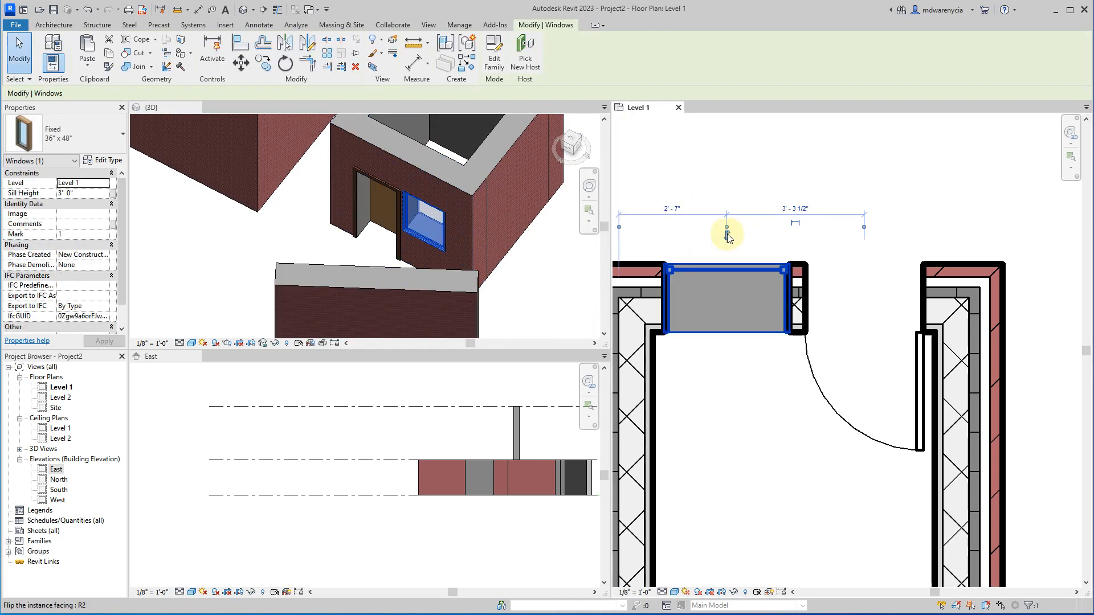
pyautogui.click(727, 234)
pyautogui.press('space')
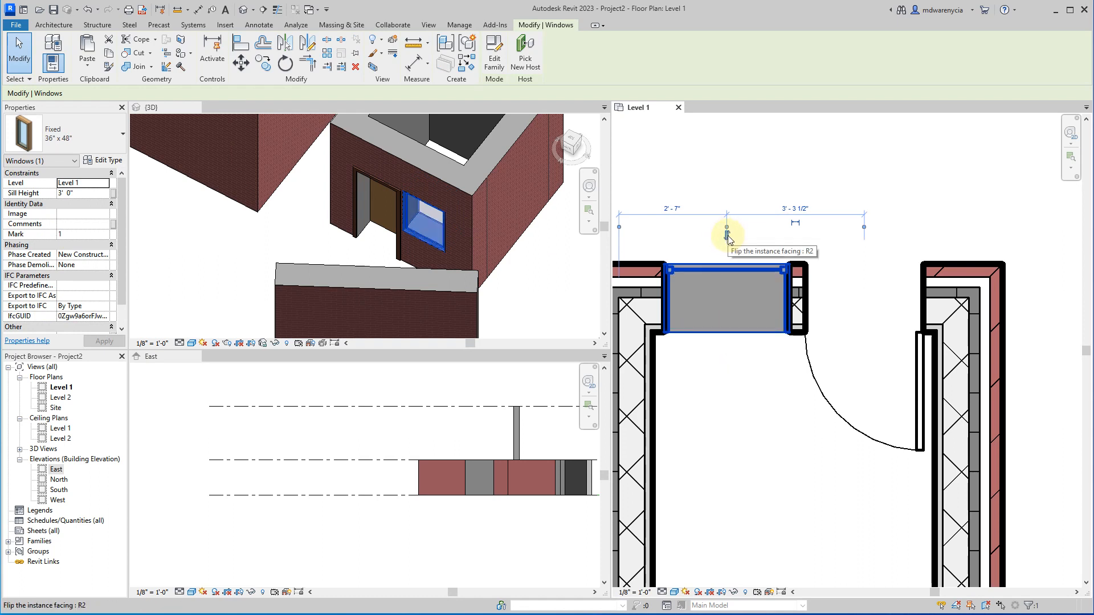
# - Try out the door's facing and hand flips in the Level 1 plan, then restore its inward swing and original hinge side
pyautogui.click(831, 399)
pyautogui.click(840, 373)
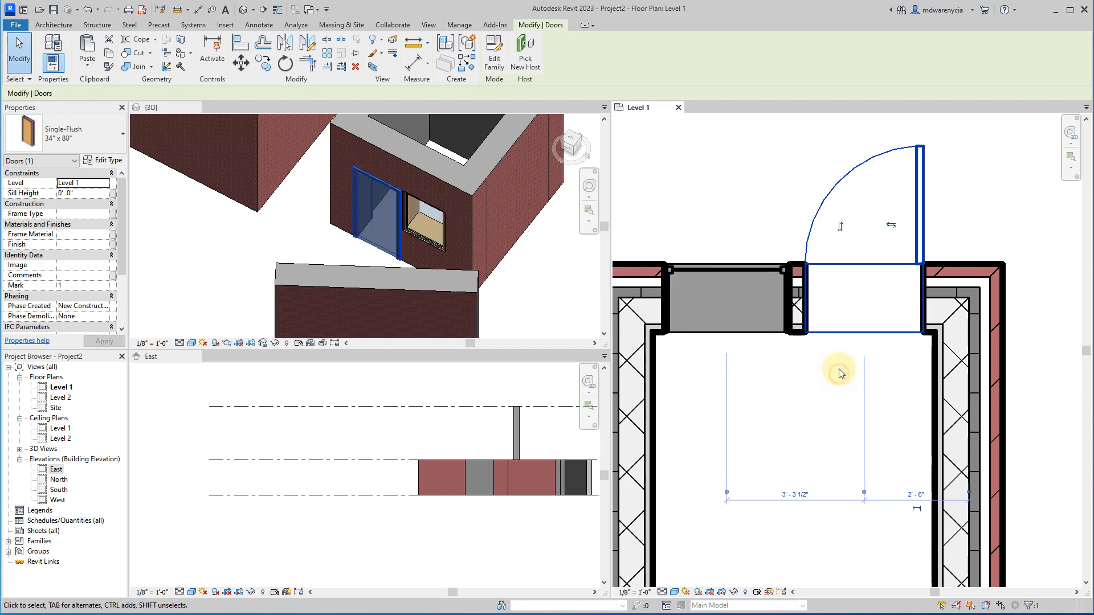
pyautogui.click(840, 226)
pyautogui.click(890, 371)
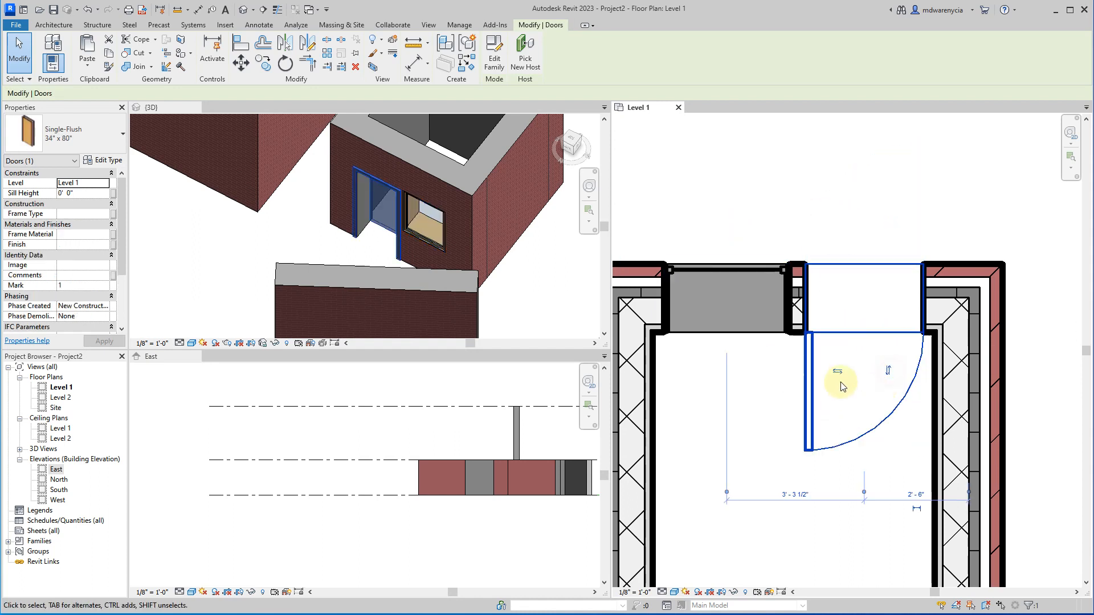
pyautogui.click(838, 372)
pyautogui.click(841, 377)
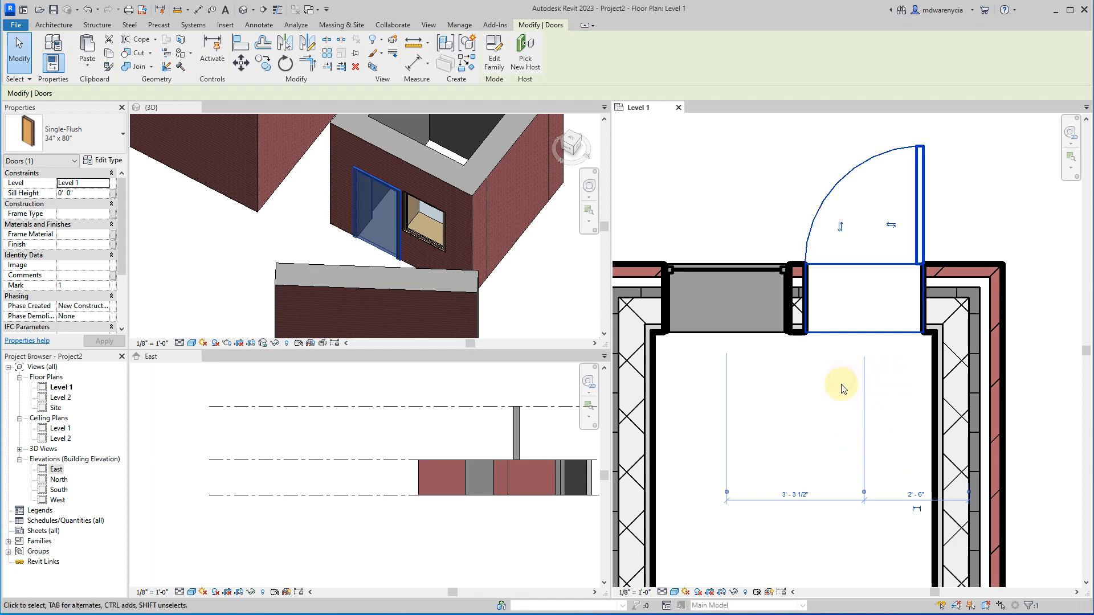
pyautogui.click(841, 228)
pyautogui.click(769, 151)
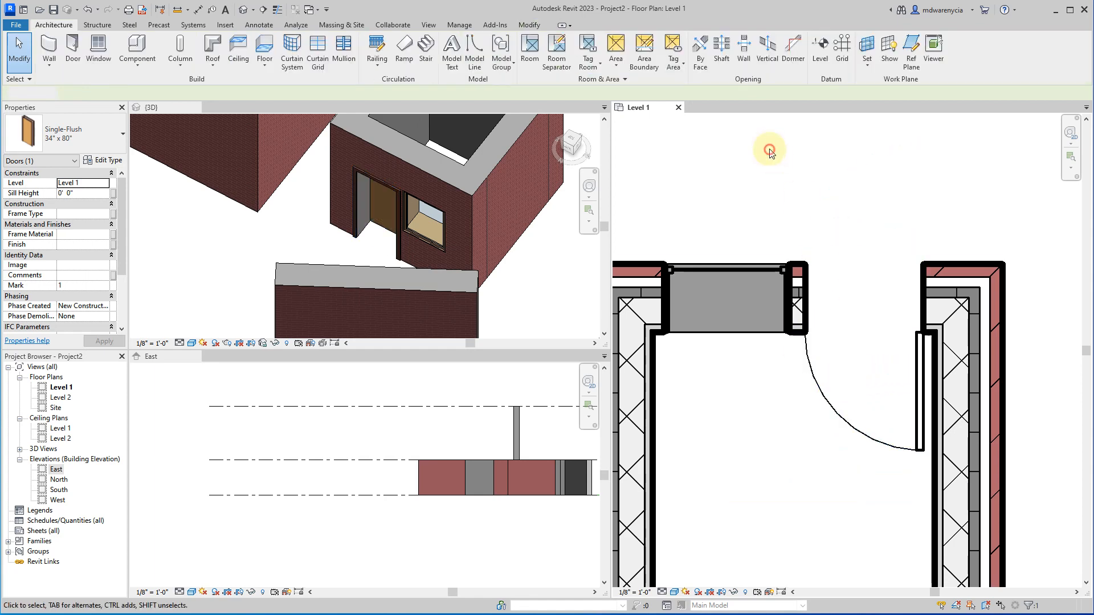
# - Flip the door's facing so it swings out of the smaller room, and deselect it
pyautogui.click(832, 373)
pyautogui.click(840, 372)
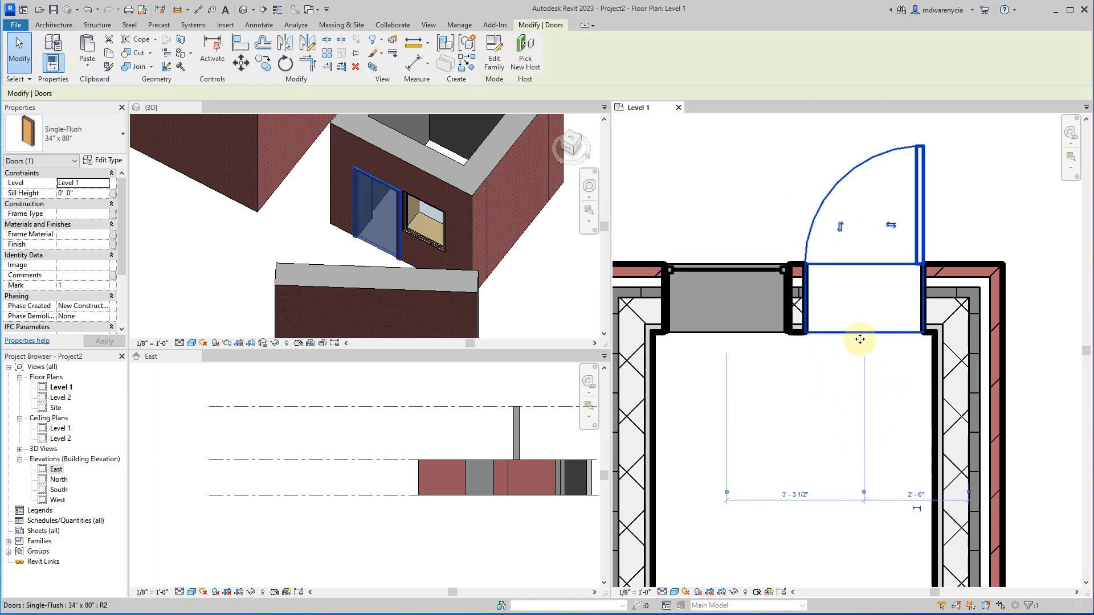
pyautogui.click(841, 391)
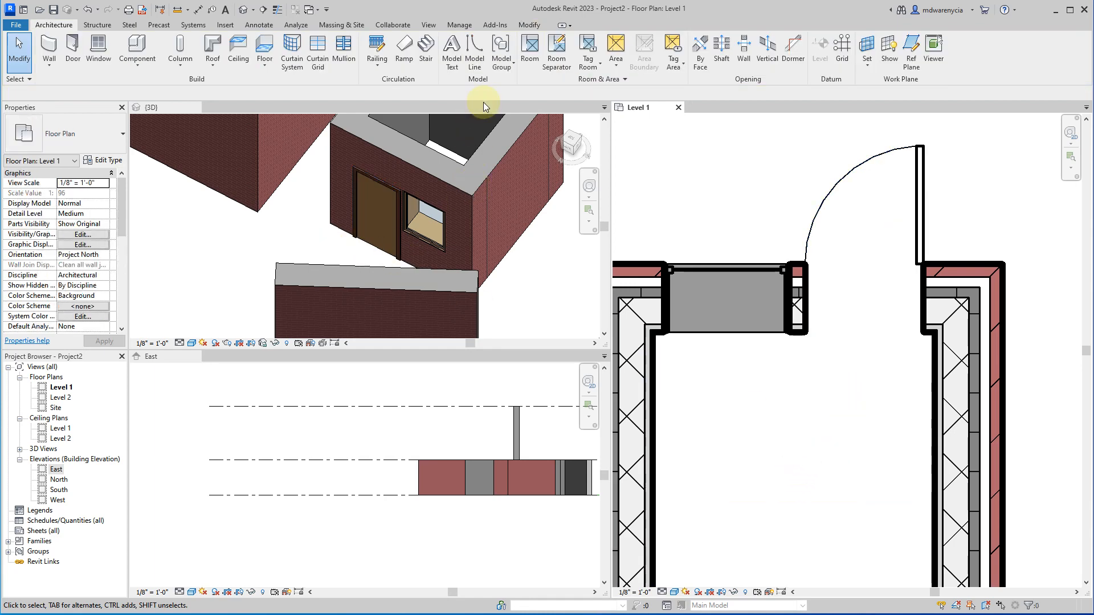
# - Delete all the existing walls together with their door and window from the Level 1 plan
pyautogui.scroll(-6, 464, 228)
pyautogui.scroll(-10, 697, 323)
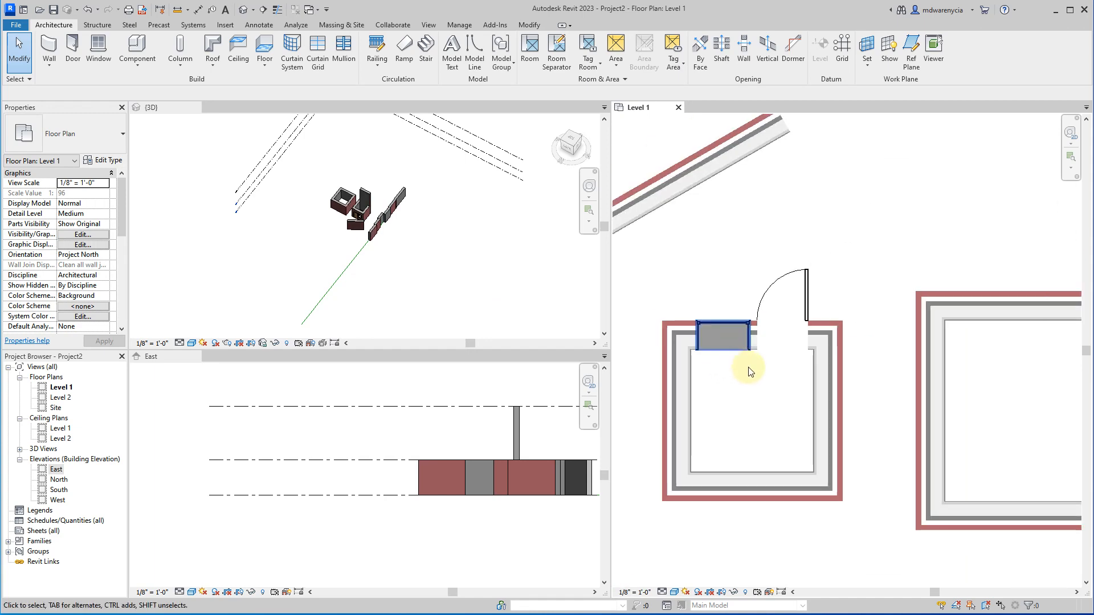
pyautogui.moveTo(669, 321); pyautogui.dragTo(672, 328)
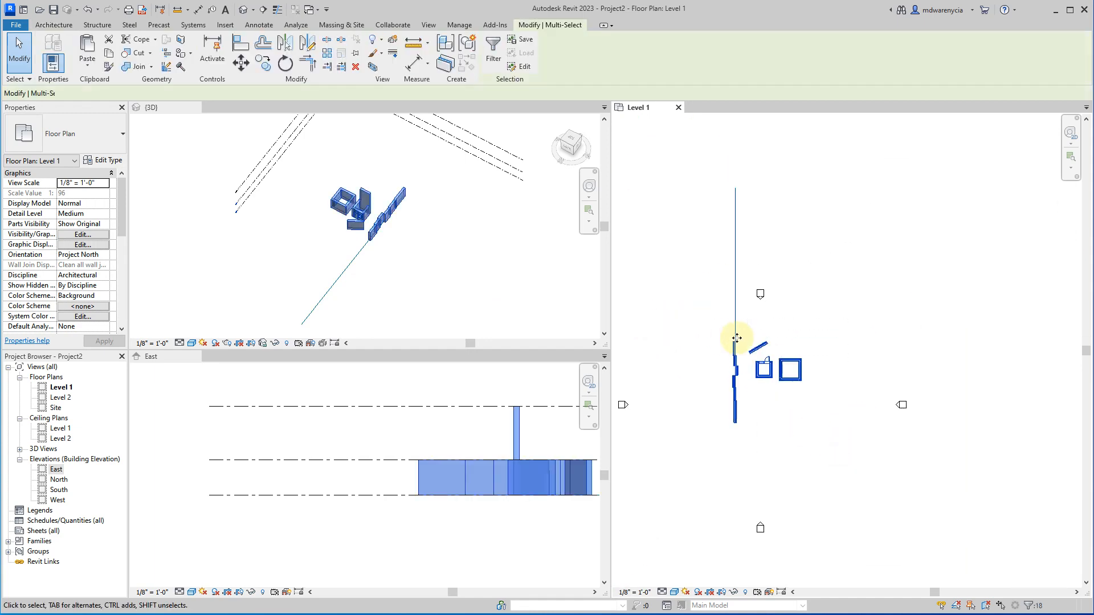
pyautogui.press('Delete')
pyautogui.scroll(4, 746, 393)
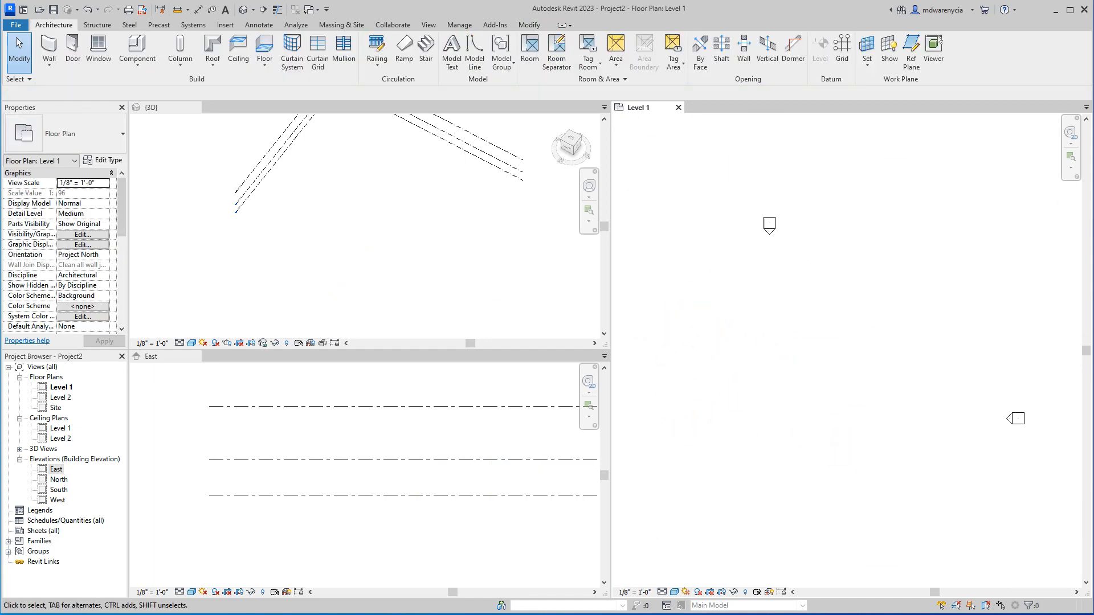
# - Set up a new Exterior - Brick on CMU wall with its height up to Level 2 and location line Finish Face: Interior
pyautogui.click(49, 51)
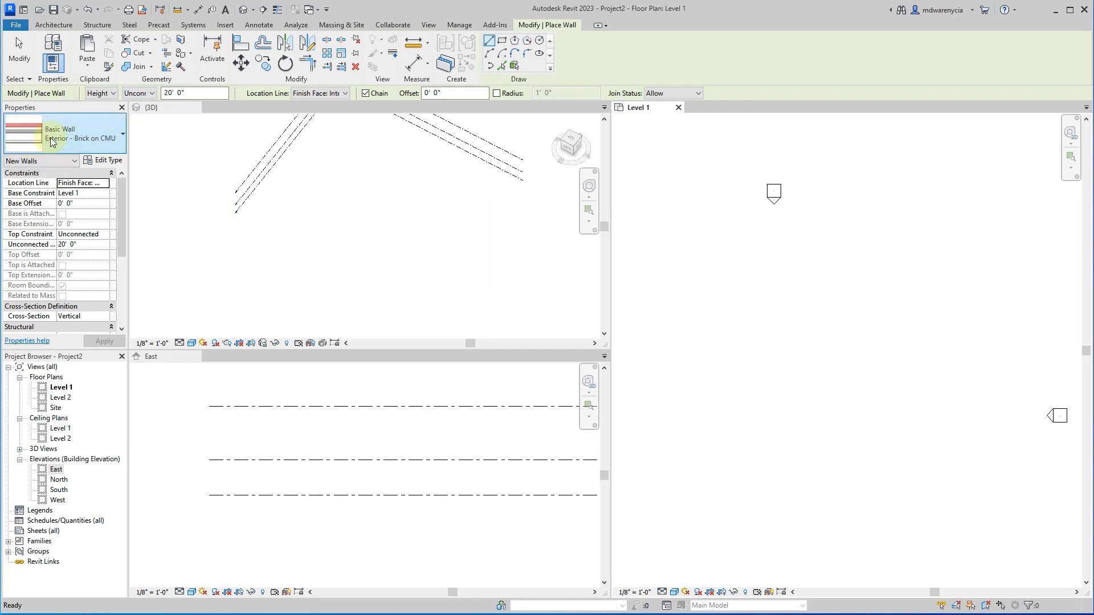
pyautogui.click(67, 132)
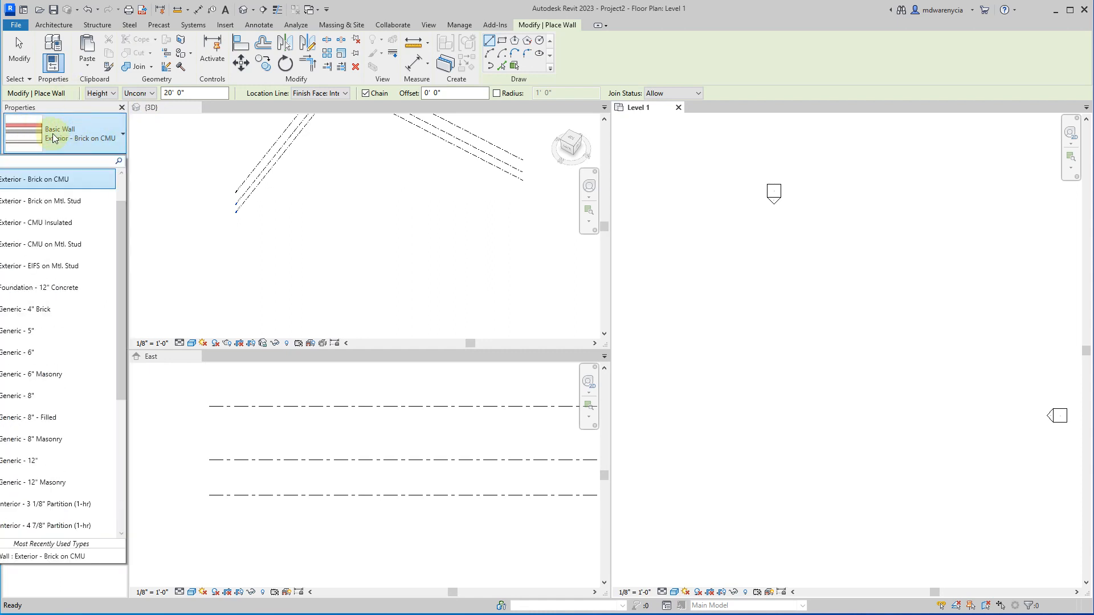
pyautogui.click(52, 134)
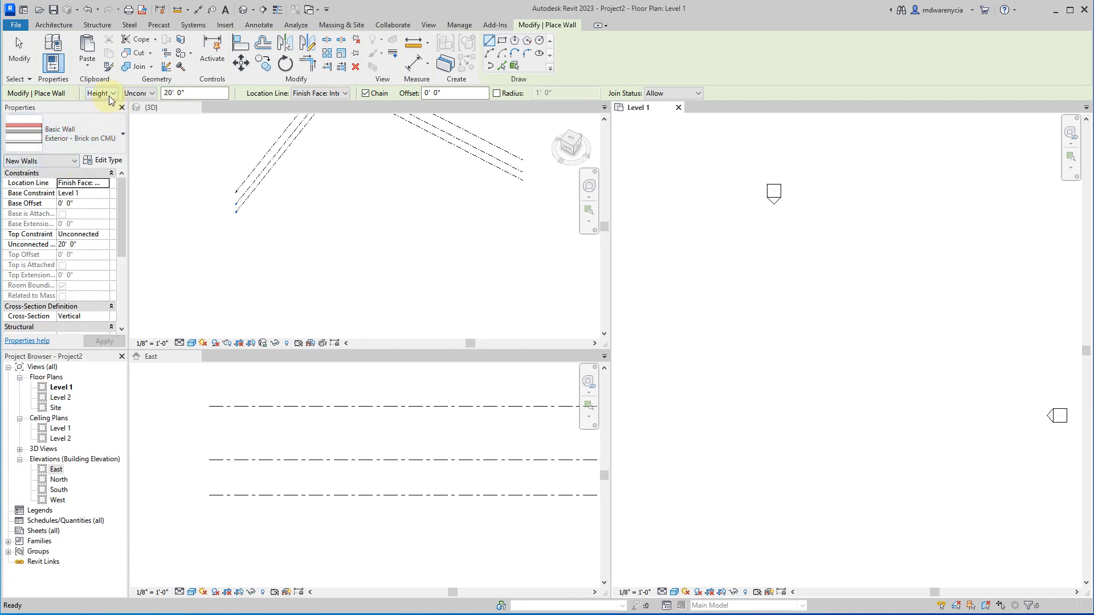
pyautogui.click(138, 94)
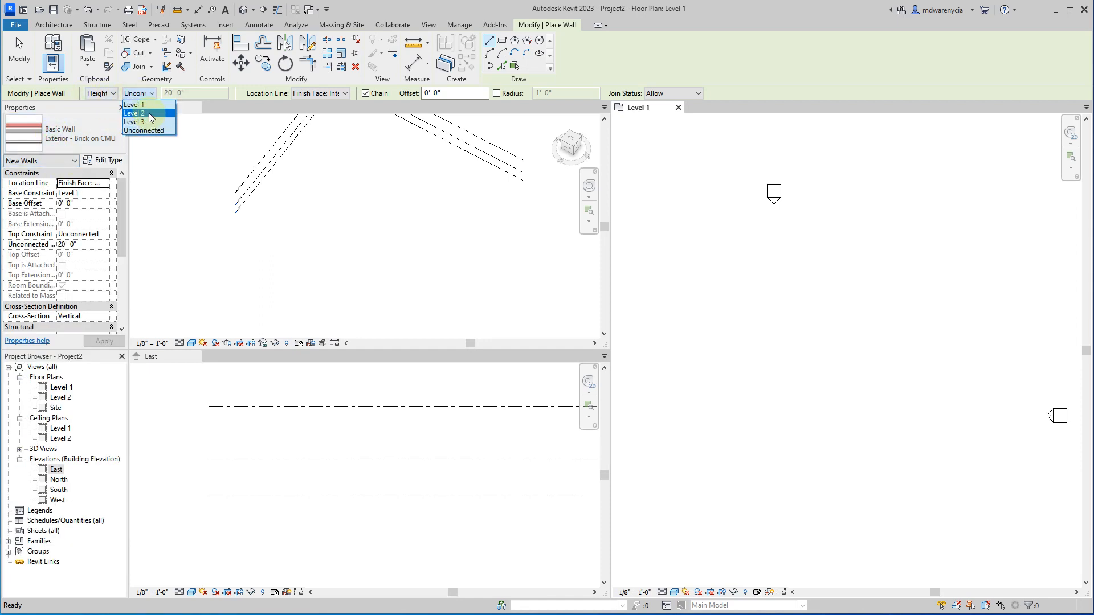
pyautogui.click(151, 114)
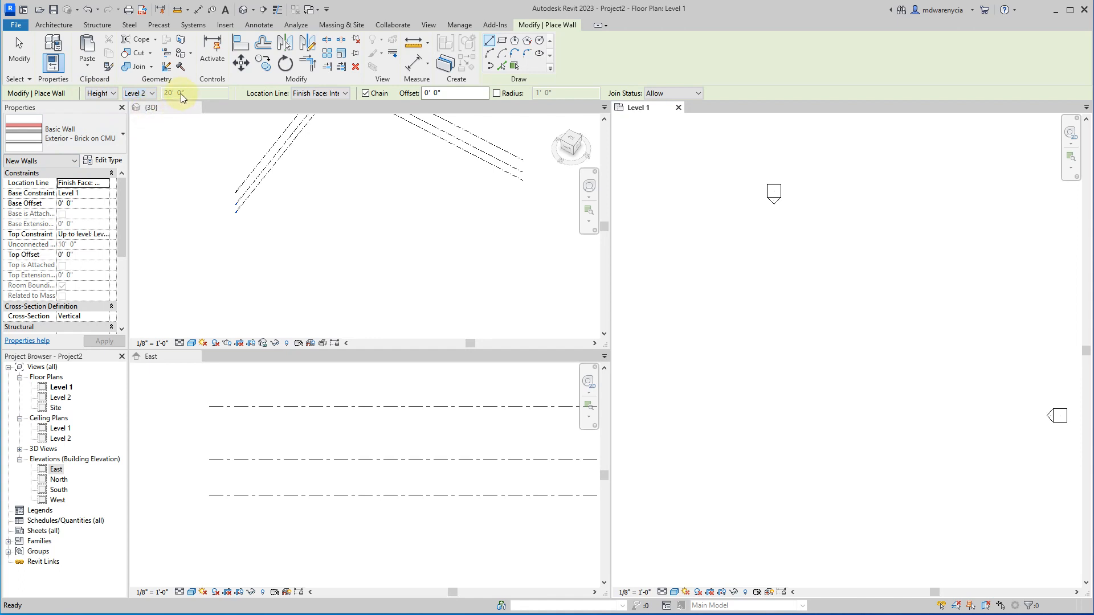
pyautogui.click(151, 97)
pyautogui.click(151, 111)
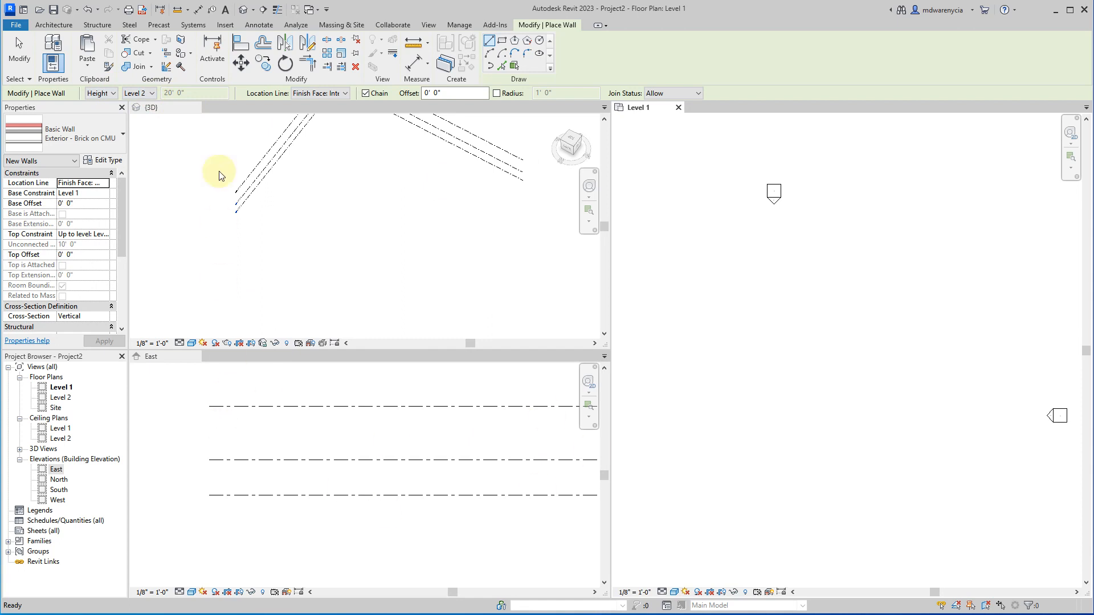
pyautogui.click(322, 94)
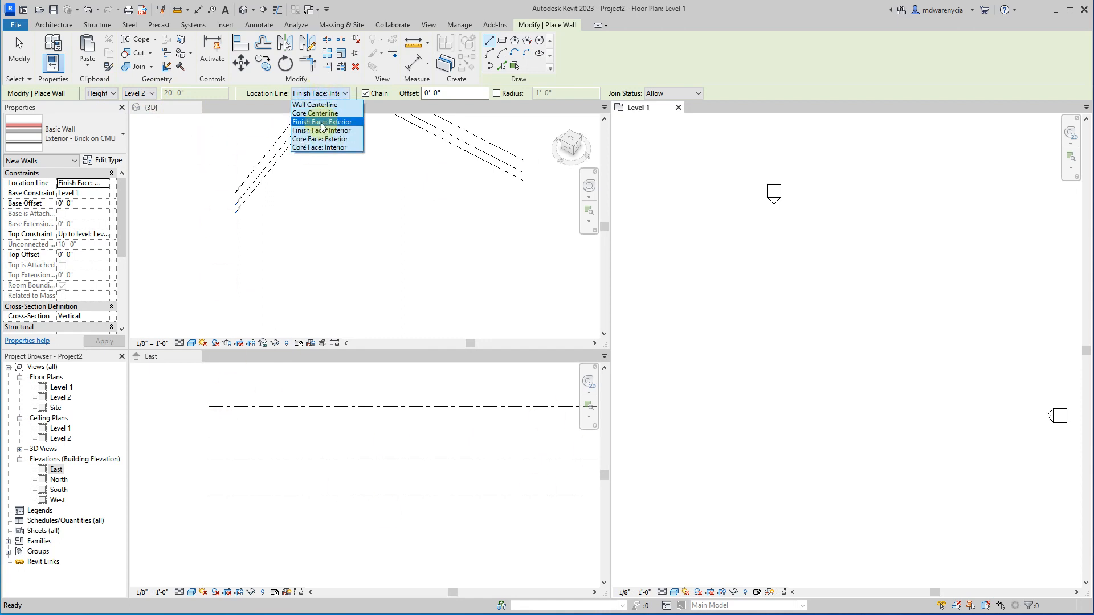
pyautogui.click(319, 131)
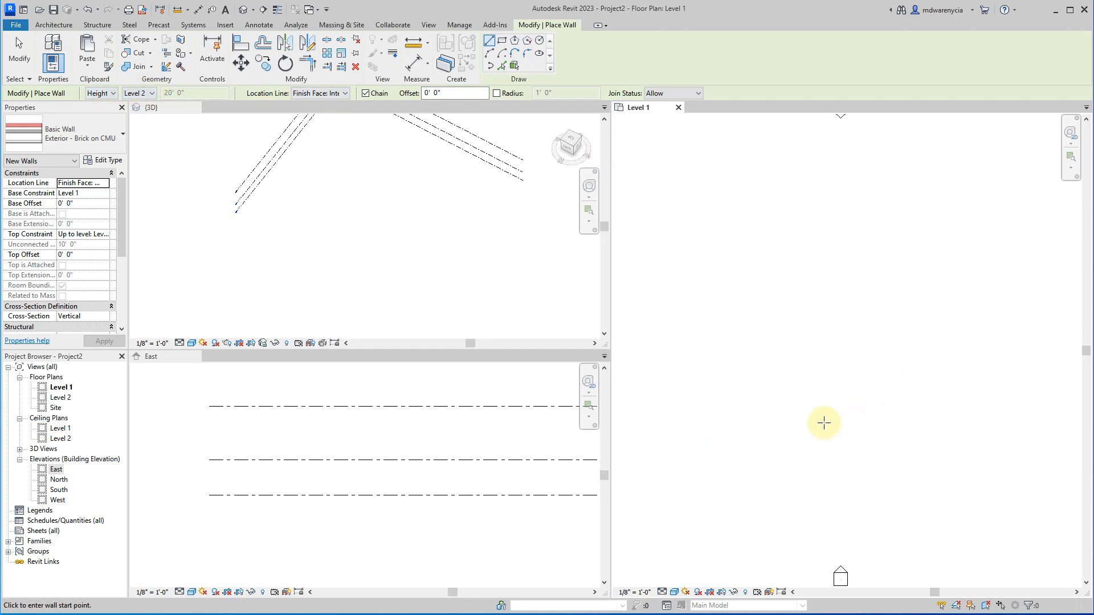
# - Draw a 10' west wall northward between the elevation markers and continue the chain with a 15' north wall eastward
pyautogui.press('z')
pyautogui.press('f')
pyautogui.scroll(3, 781, 359)
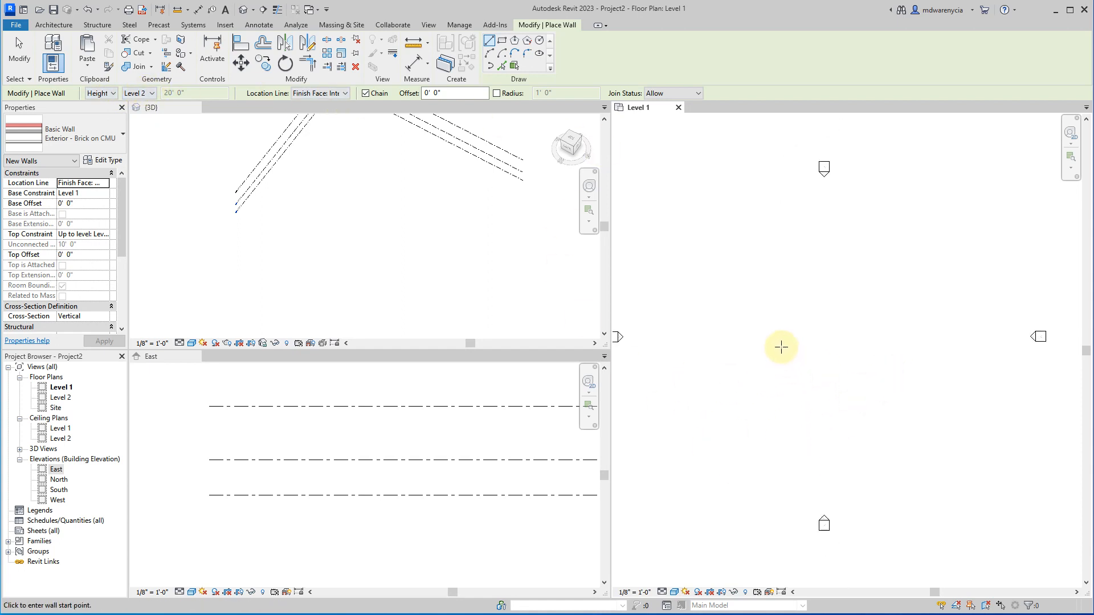
pyautogui.click(784, 377)
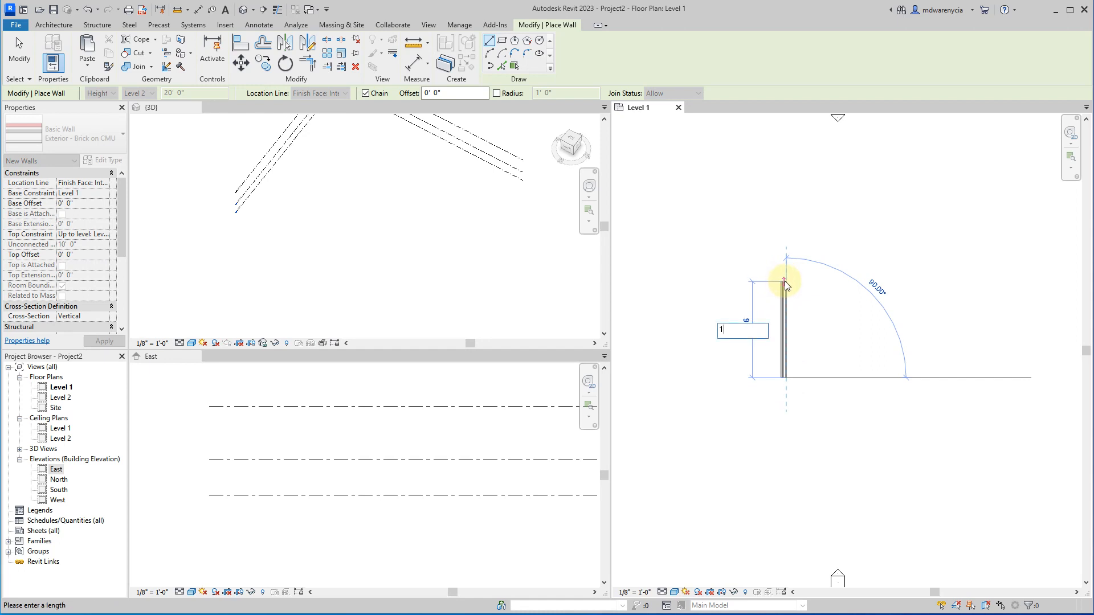
pyautogui.press('Return')
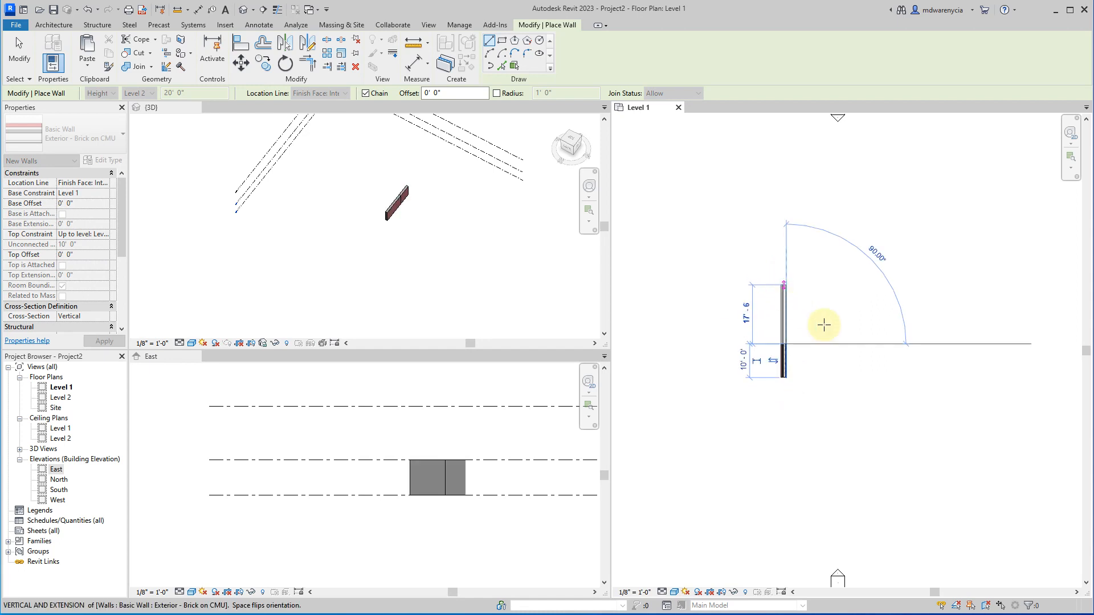
pyautogui.write('1')
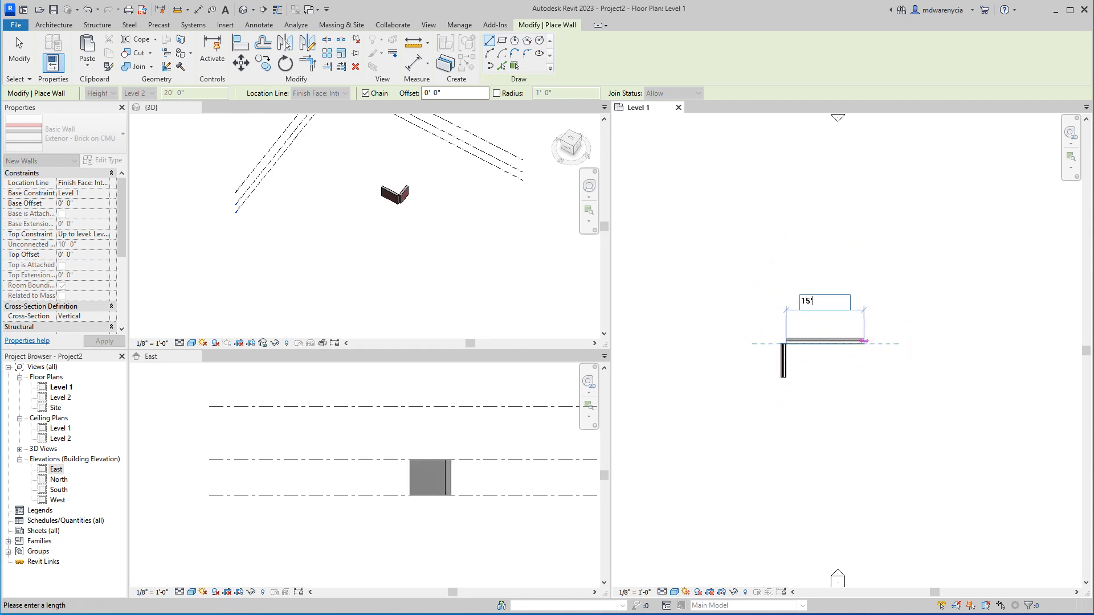
pyautogui.write("5'")
pyautogui.press('Return')
pyautogui.scroll(3, 843, 365)
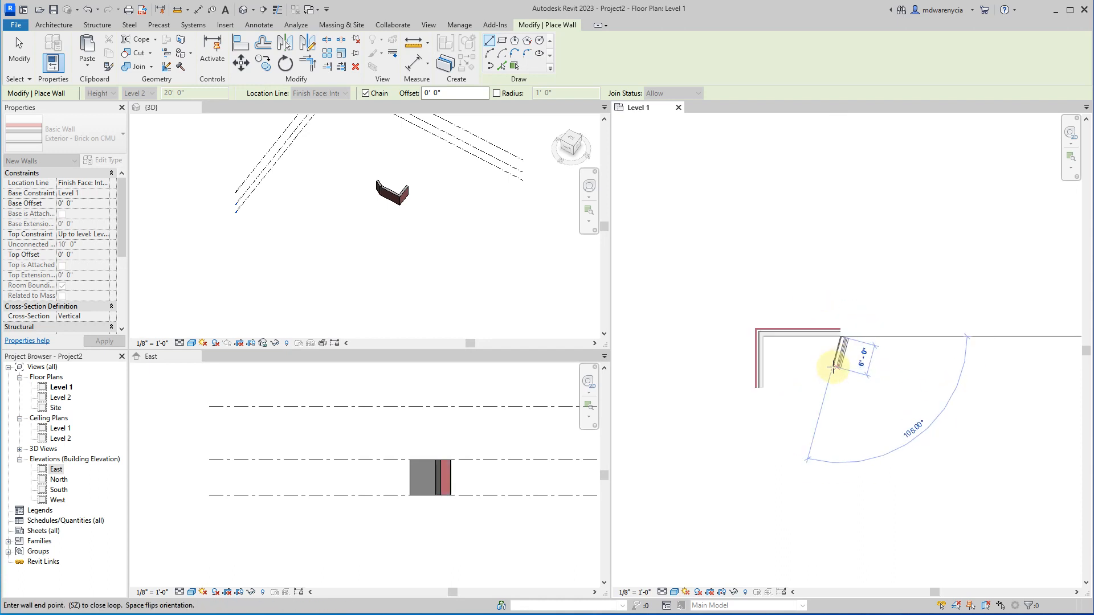
# - Complete the room with a 10' east wall and a south wall closing at the chain's start point, and end wall placement
pyautogui.write("10'")
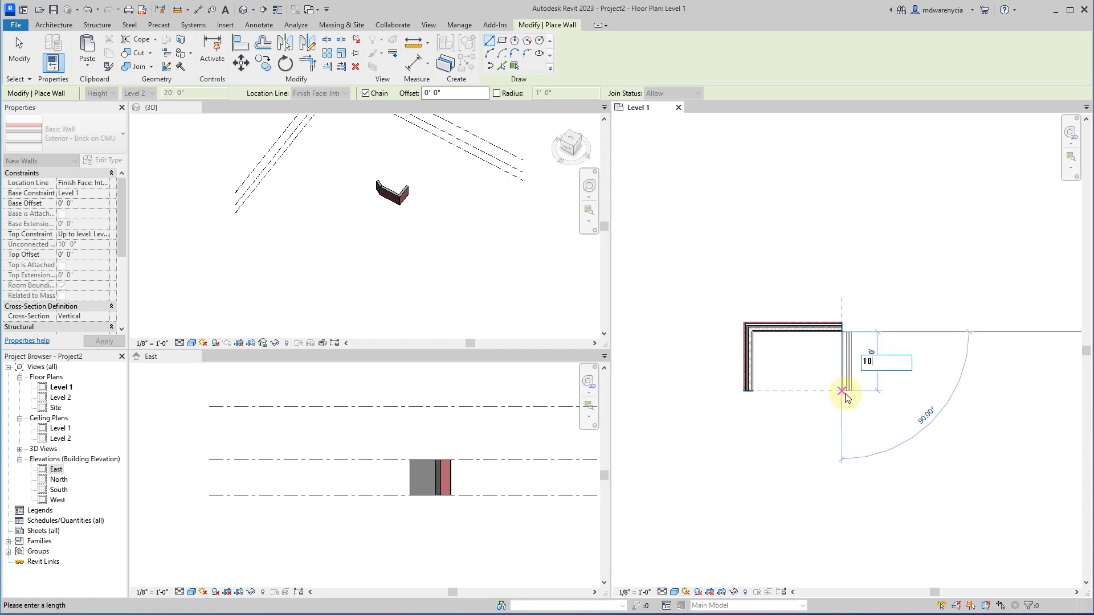
pyautogui.press('Return')
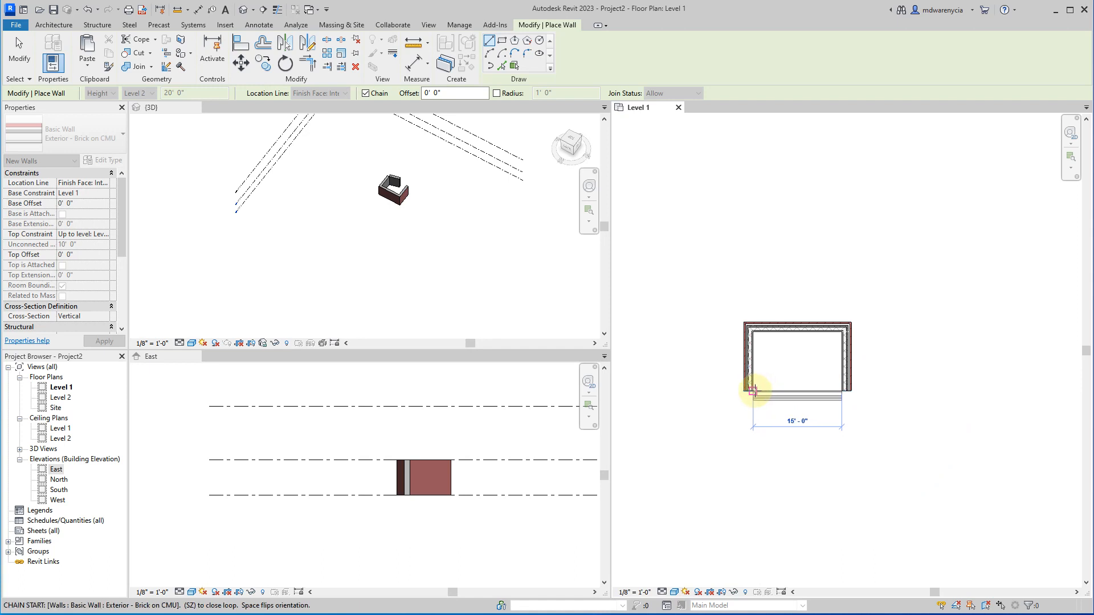
pyautogui.click(756, 392)
pyautogui.scroll(2, 756, 392)
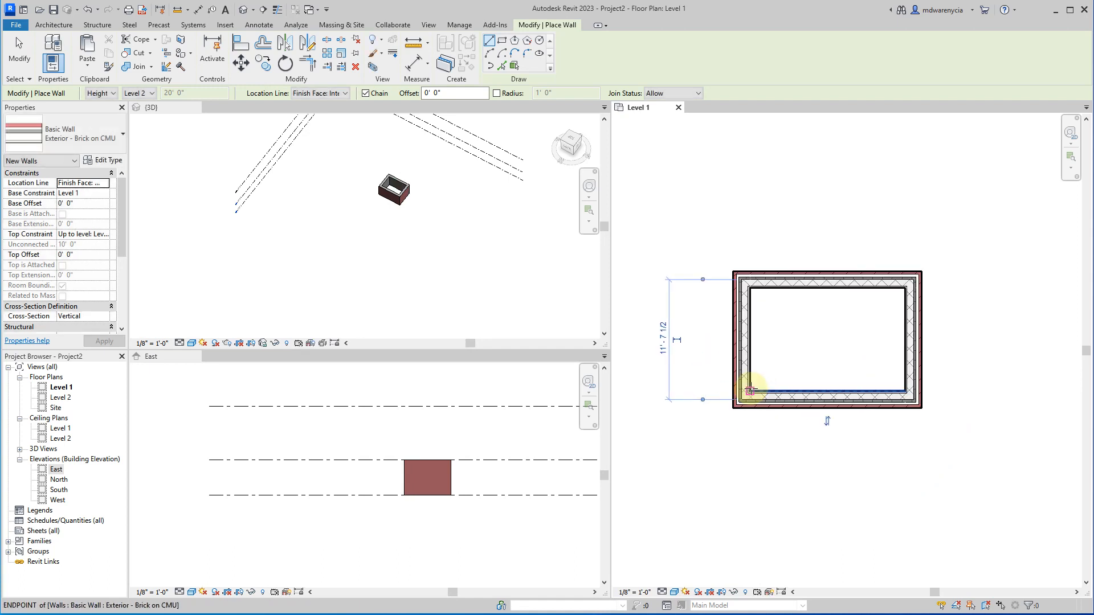
pyautogui.press('Escape')
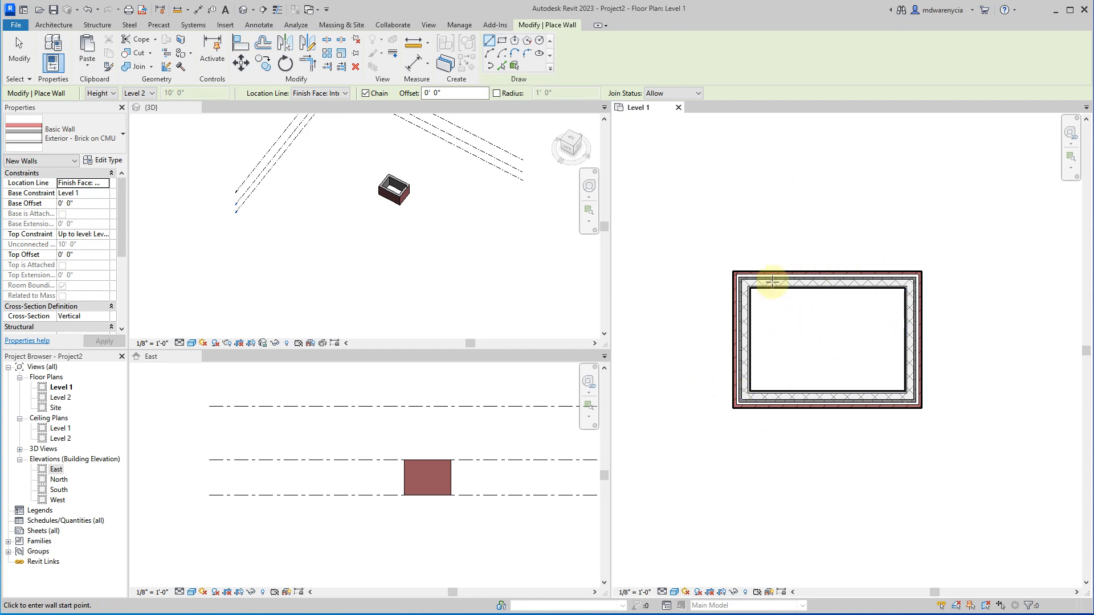
pyautogui.press('Escape')
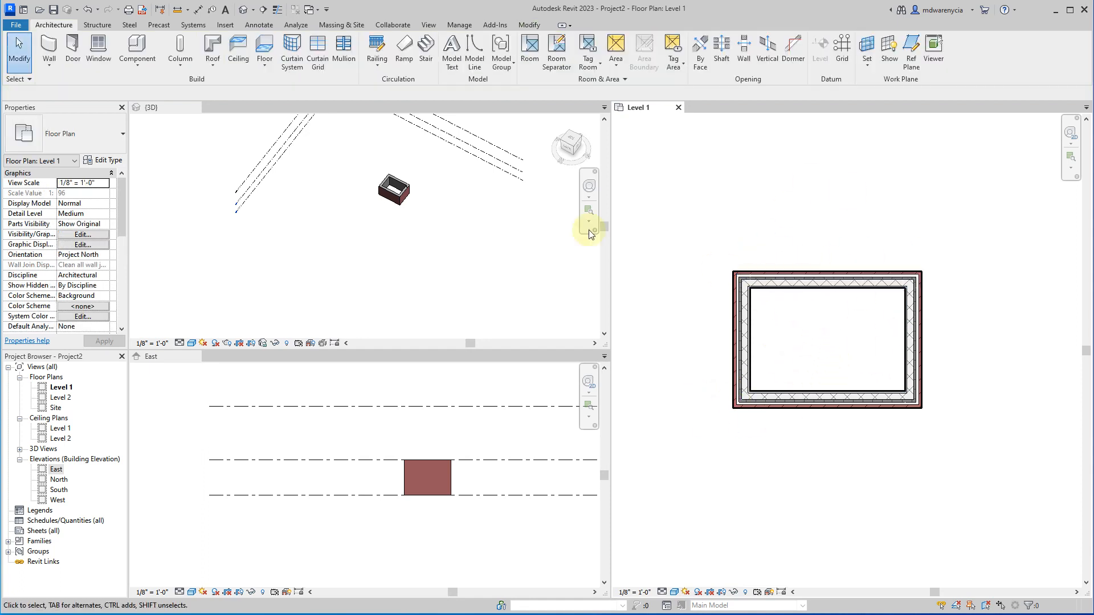
# - Start a new wall using the type Interior - 5" Partition (2-hr)
pyautogui.click(50, 49)
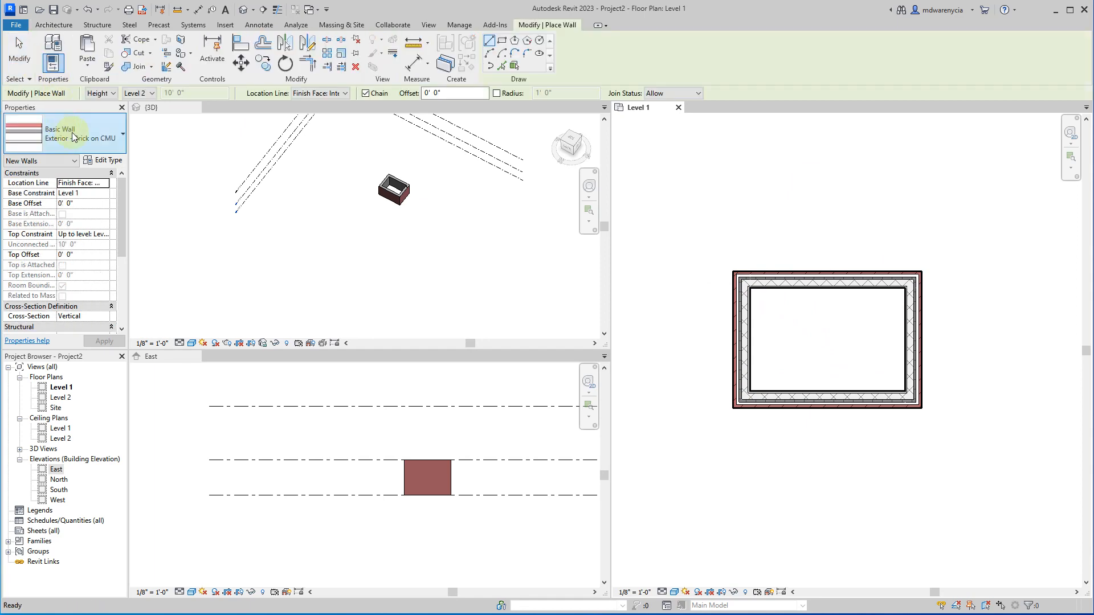
pyautogui.click(73, 137)
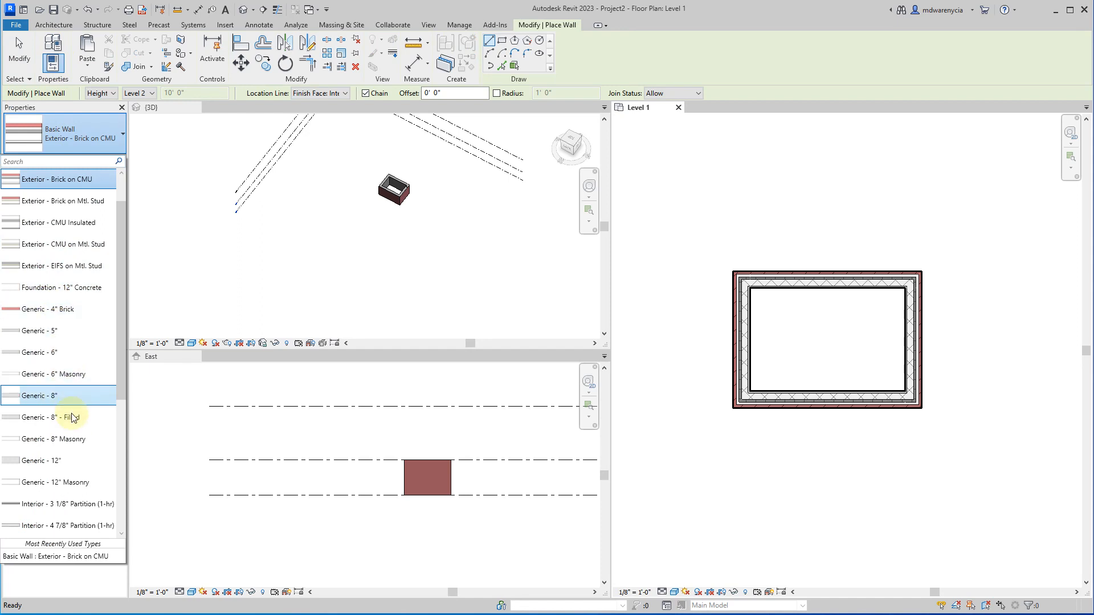
pyautogui.scroll(-1, 67, 442)
pyautogui.scroll(-1, 68, 442)
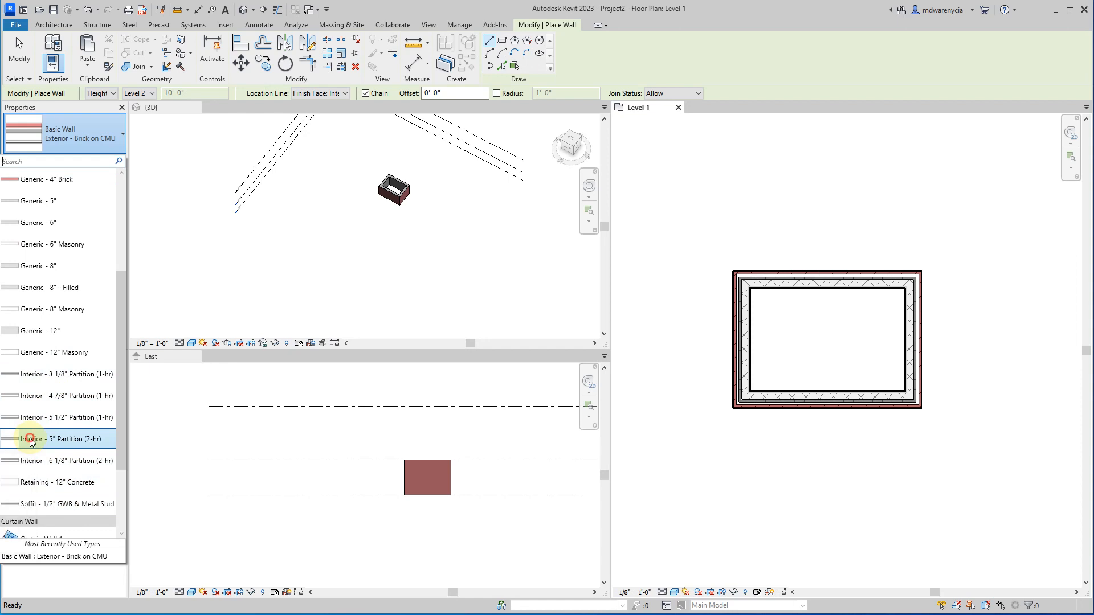
pyautogui.click(30, 442)
# - Draw the interior partition from the north wall's midpoint straight south to the south wall, dividing the room into two halves
pyautogui.scroll(1, 835, 307)
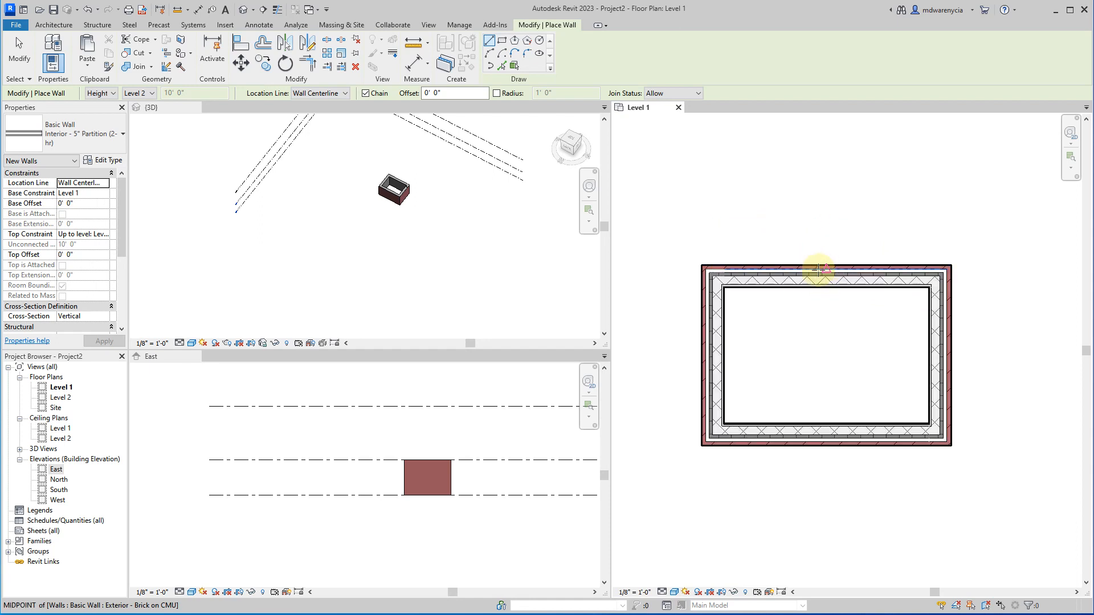
pyautogui.scroll(5, 825, 276)
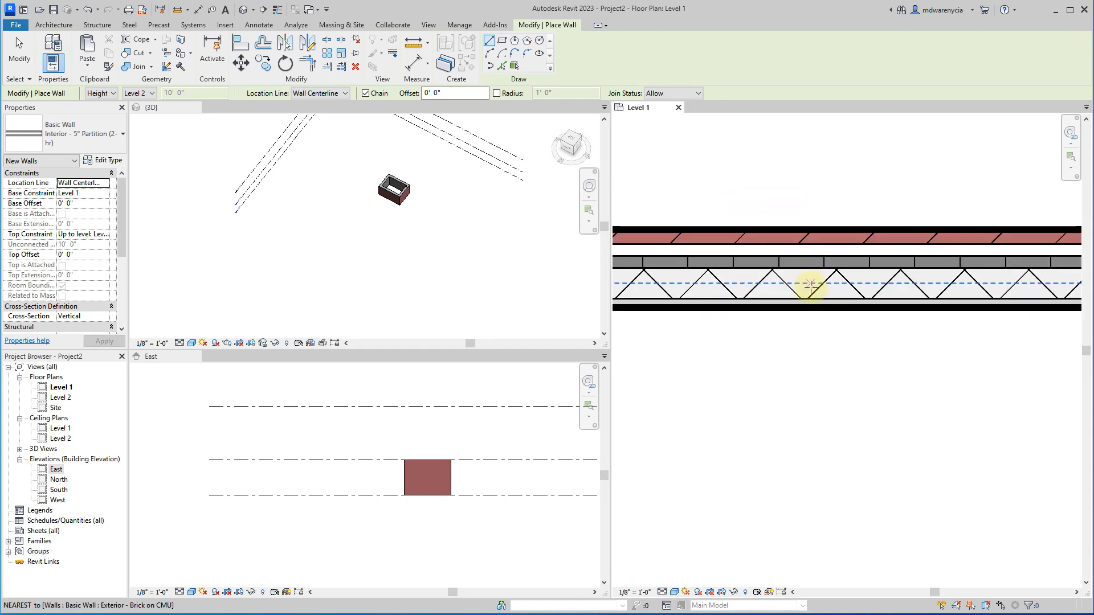
pyautogui.scroll(-2, 817, 303)
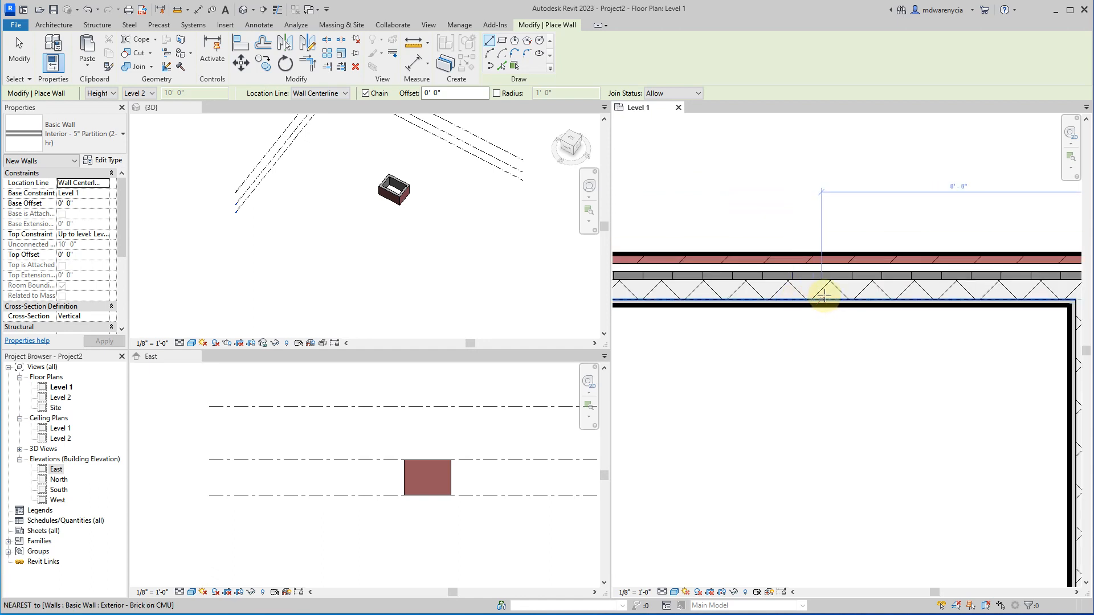
pyautogui.scroll(-2, 806, 308)
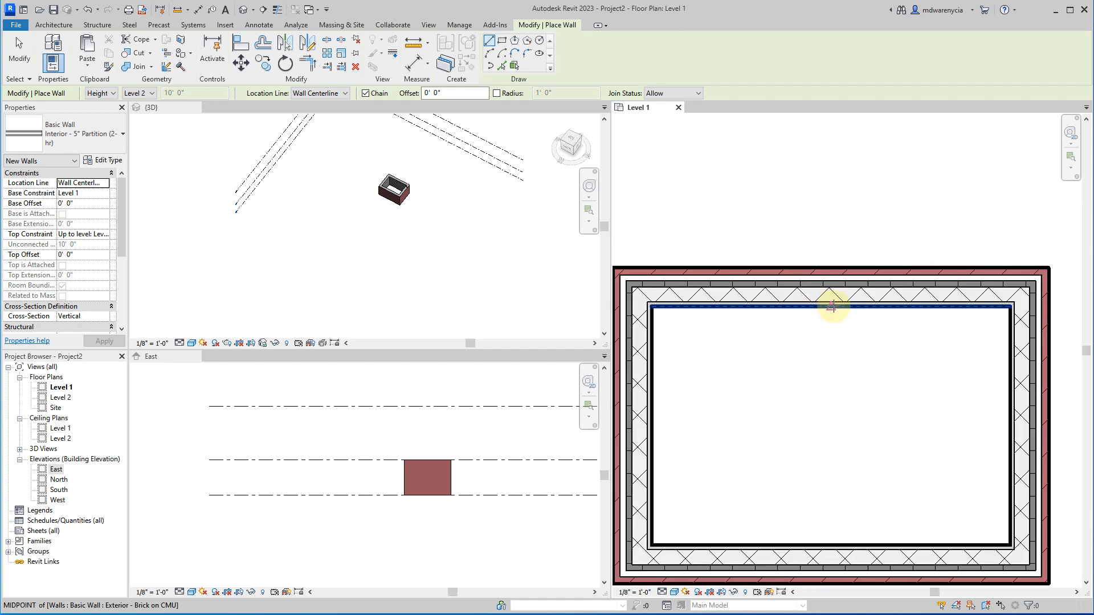
pyautogui.click(831, 300)
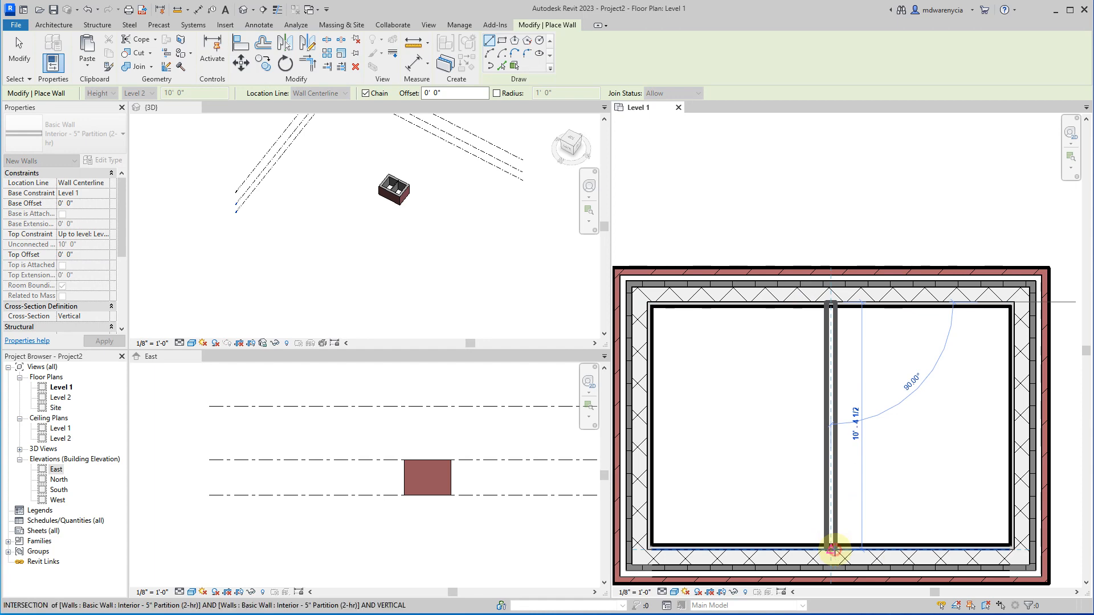
pyautogui.click(831, 549)
pyautogui.press('Escape')
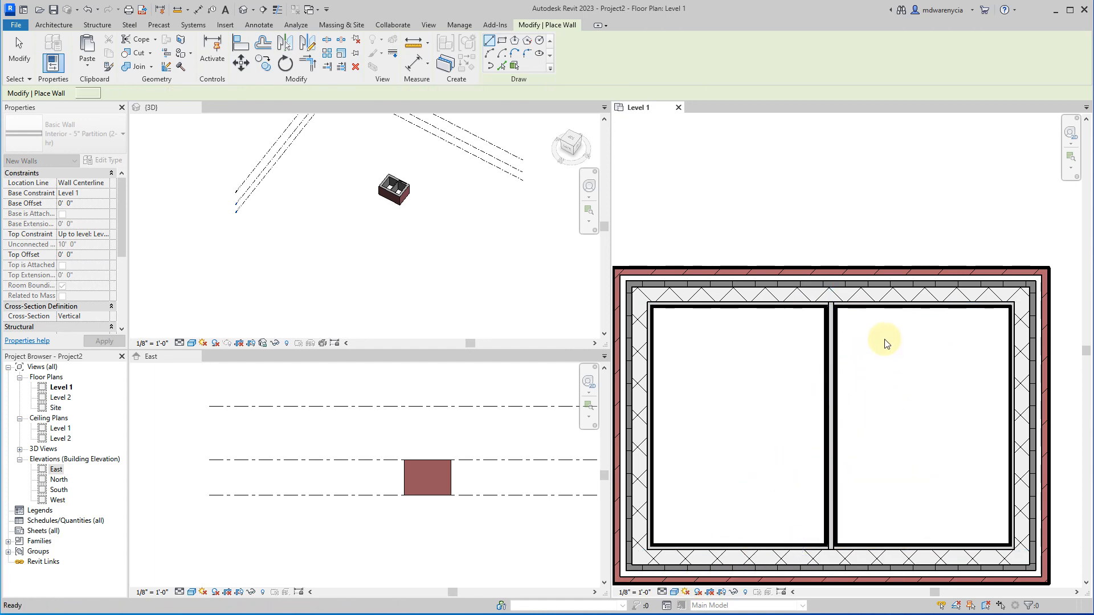
# - End wall placement and set the Level 1 plan's detail level to Fine and its view scale to 6" = 1'-0"
pyautogui.scroll(5, 819, 296)
pyautogui.scroll(2, 820, 296)
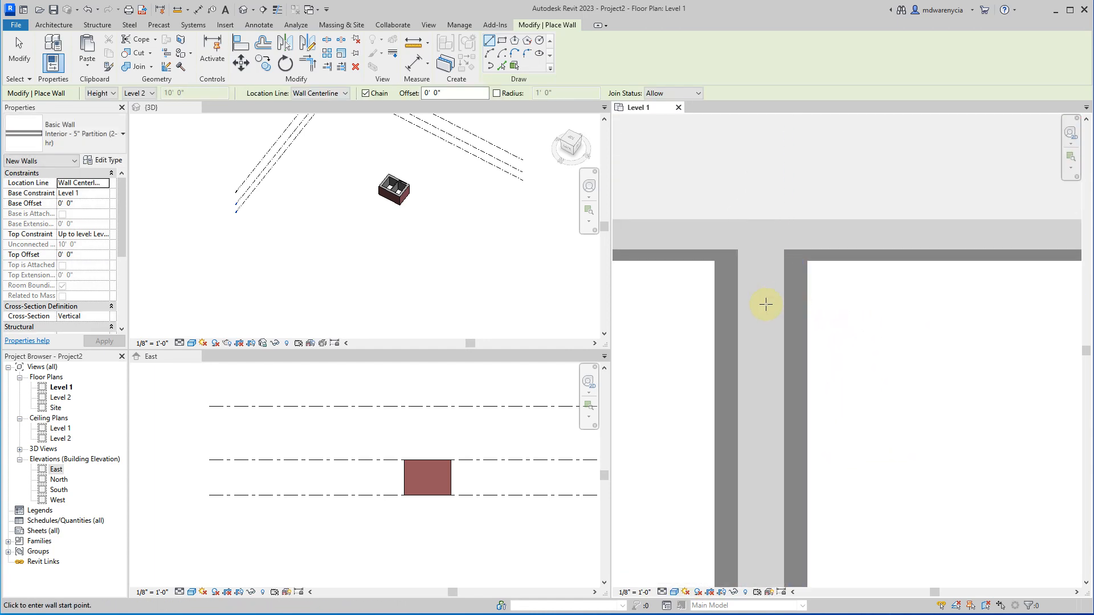
pyautogui.press('Escape')
pyautogui.click(674, 593)
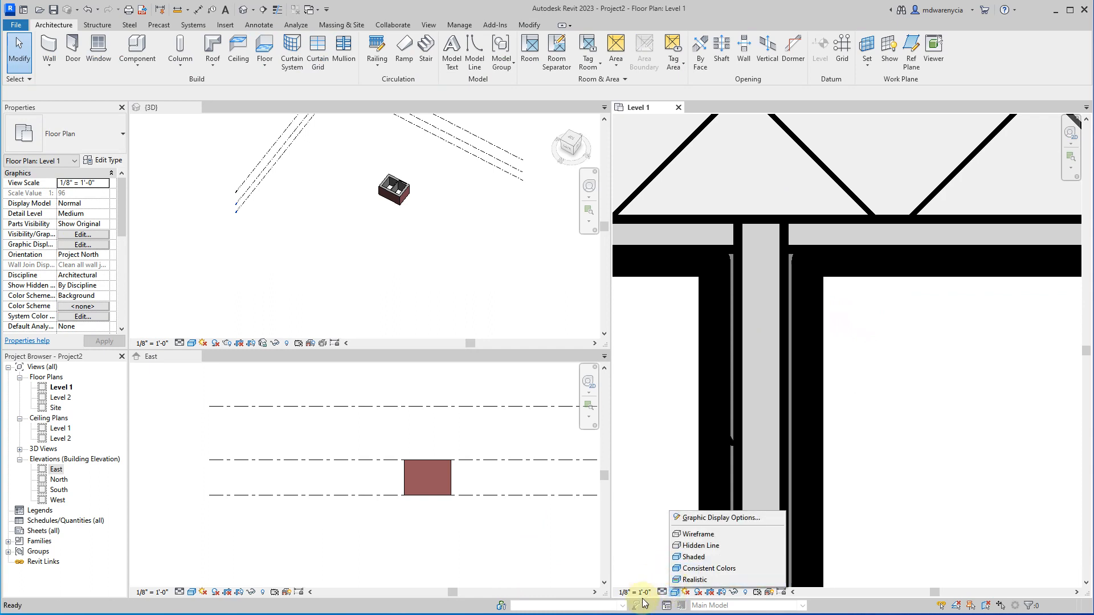
pyautogui.click(663, 594)
pyautogui.click(676, 581)
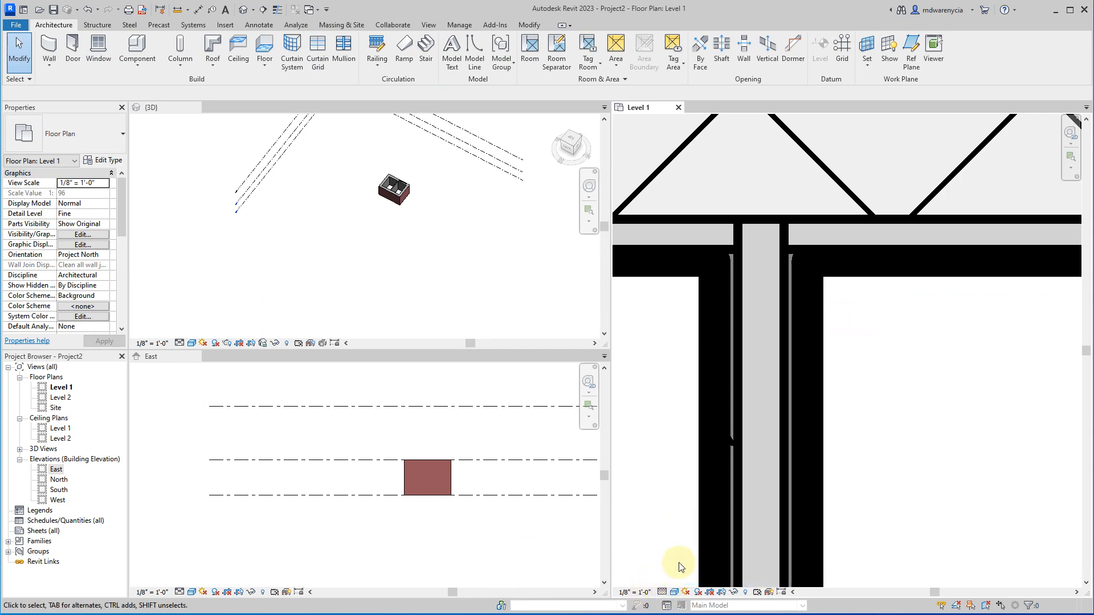
pyautogui.click(653, 593)
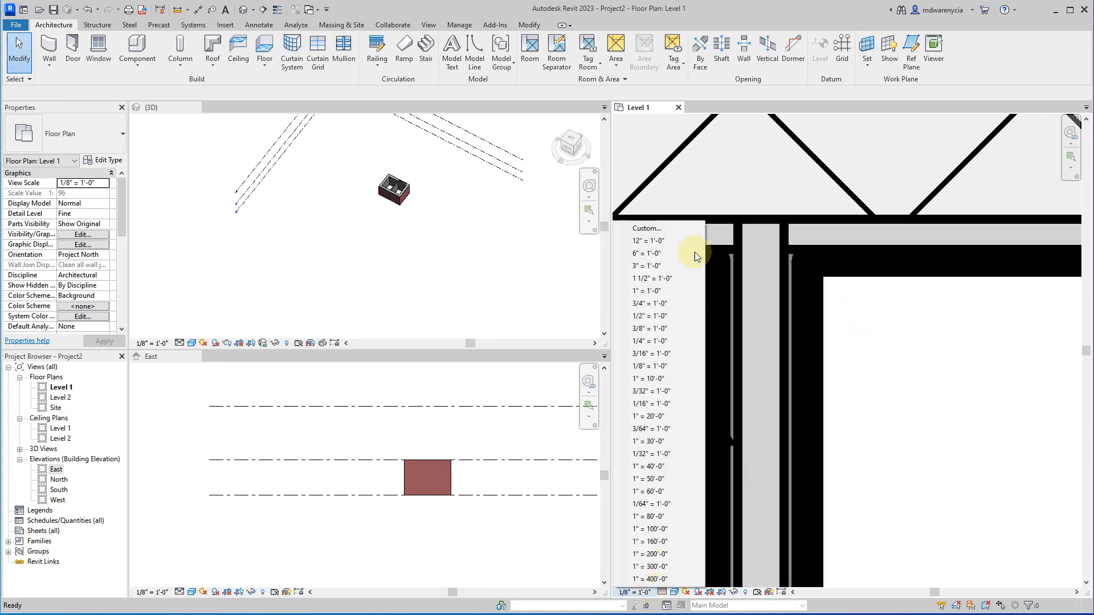
pyautogui.click(676, 253)
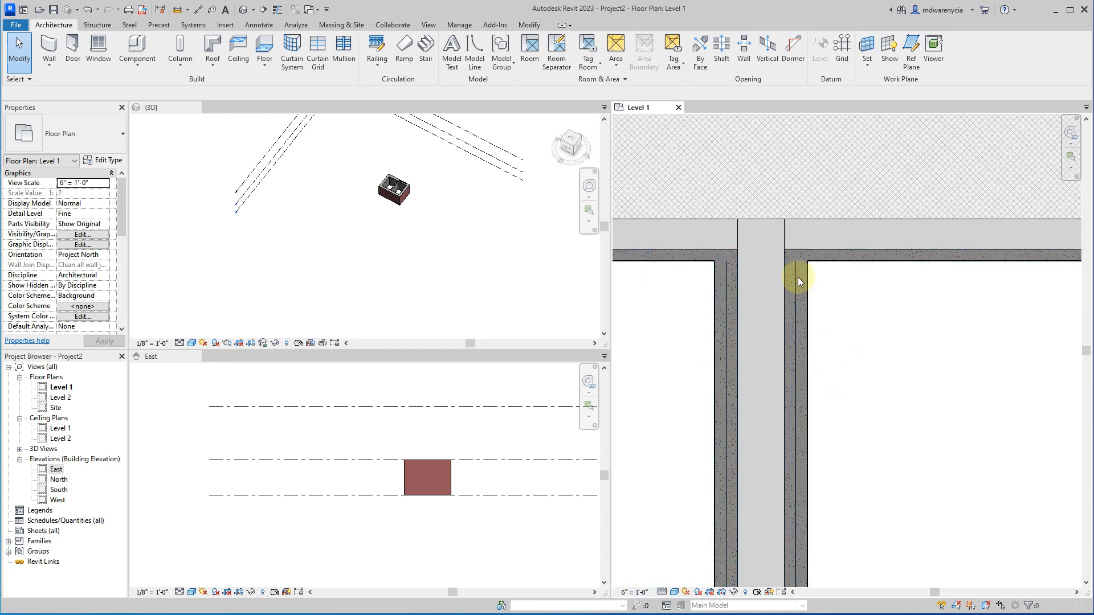
# - Inspect the layer assembly of the interior partition's wall type at its junction with the north wall, and close it without changes
pyautogui.scroll(2, 795, 255)
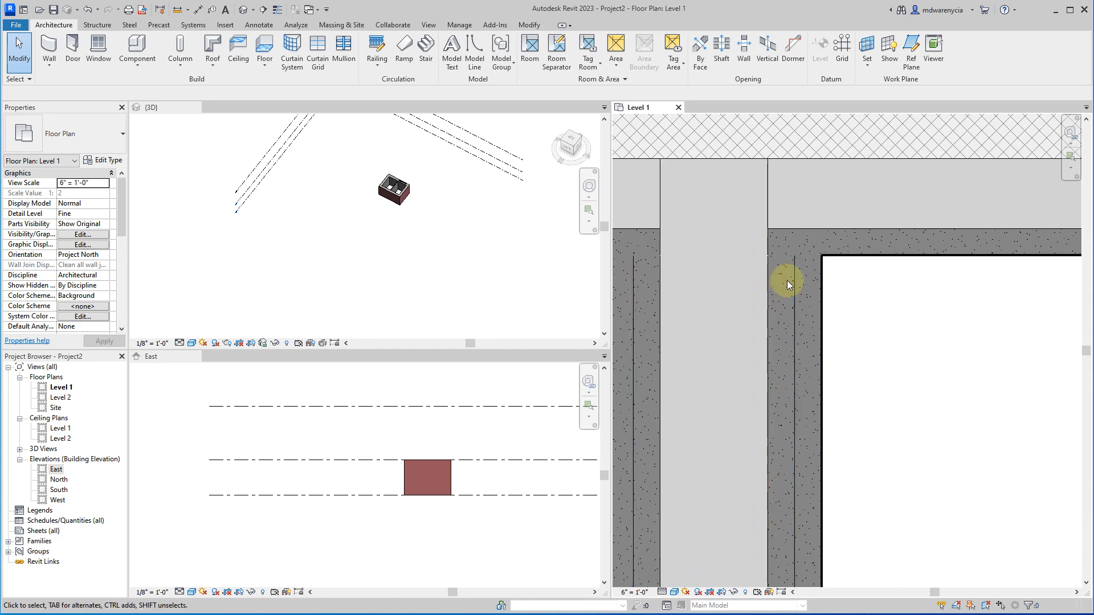
pyautogui.scroll(-2, 734, 228)
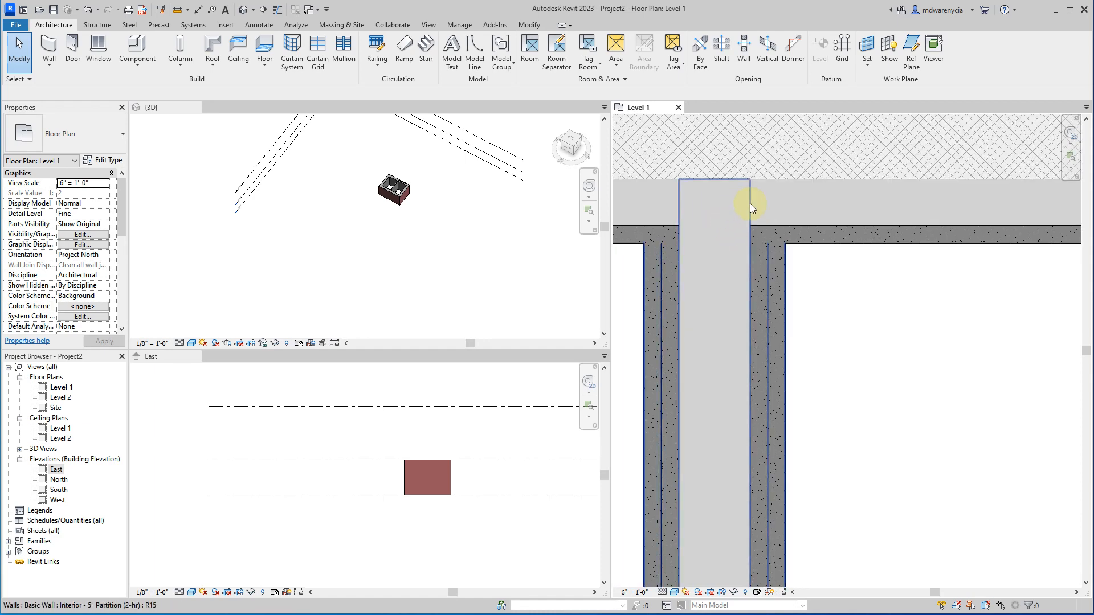
pyautogui.click(750, 203)
pyautogui.click(97, 163)
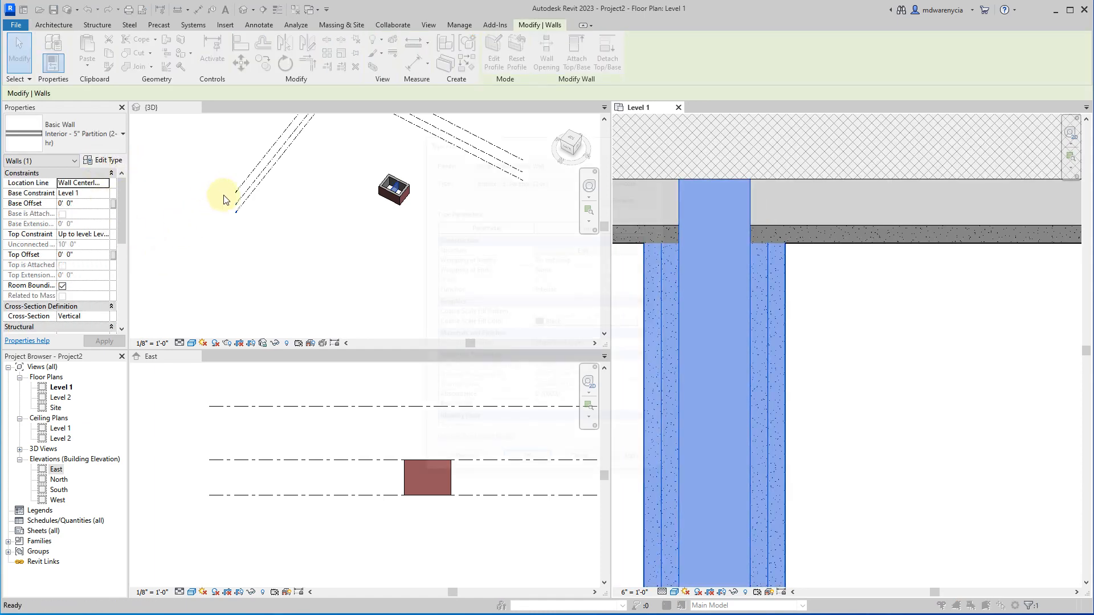
pyautogui.click(567, 251)
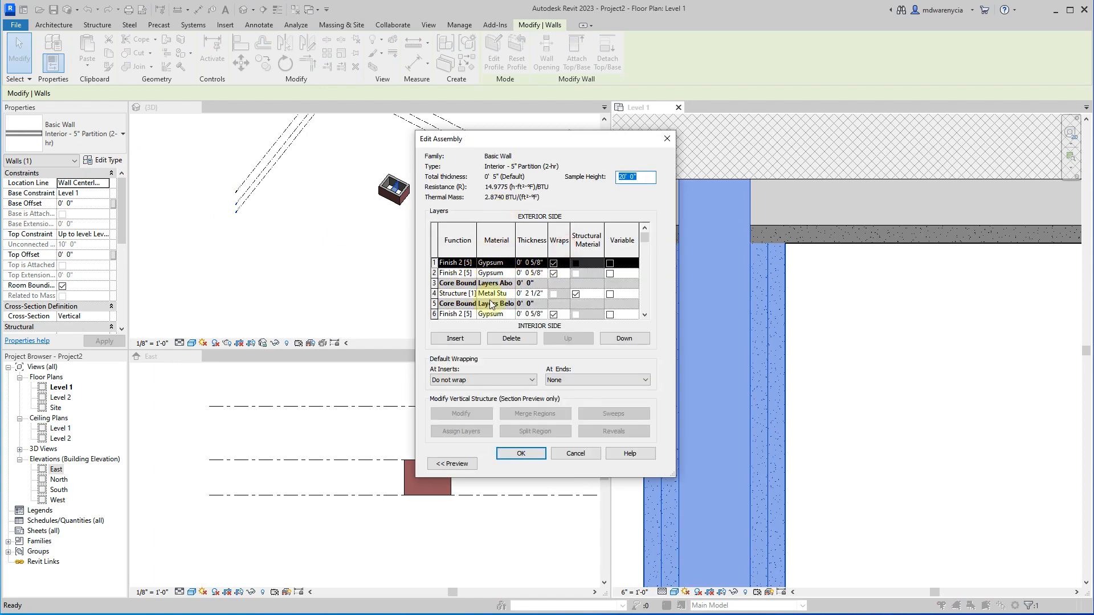
pyautogui.press('Escape')
pyautogui.press('Escape')
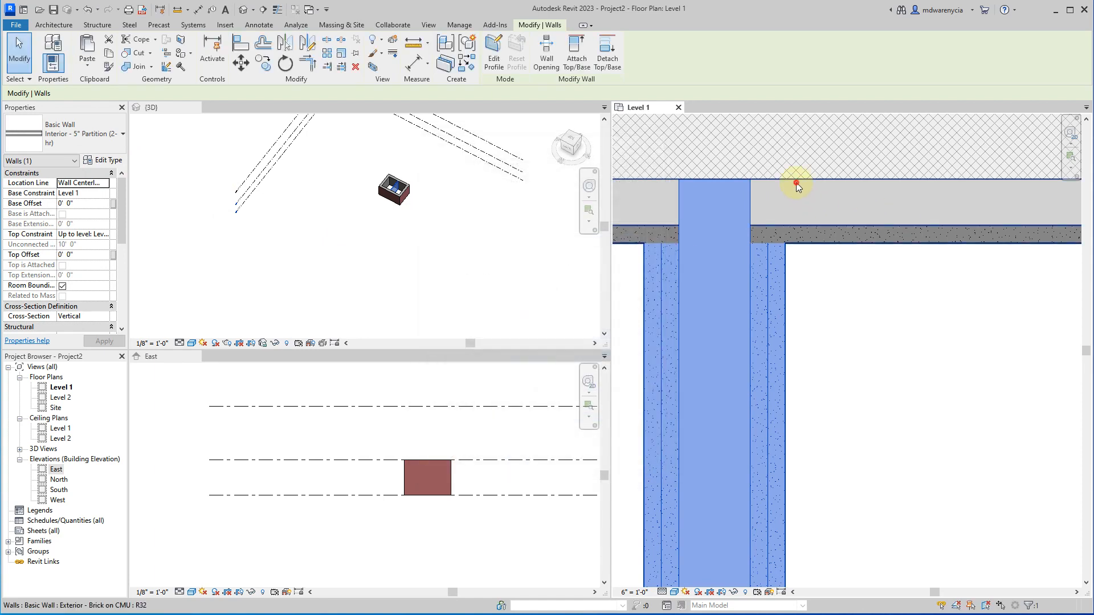
# - Inspect the layer assembly of the north Brick on CMU wall down to its interior finish layers, then close it and deselect the wall
pyautogui.click(796, 180)
pyautogui.click(108, 163)
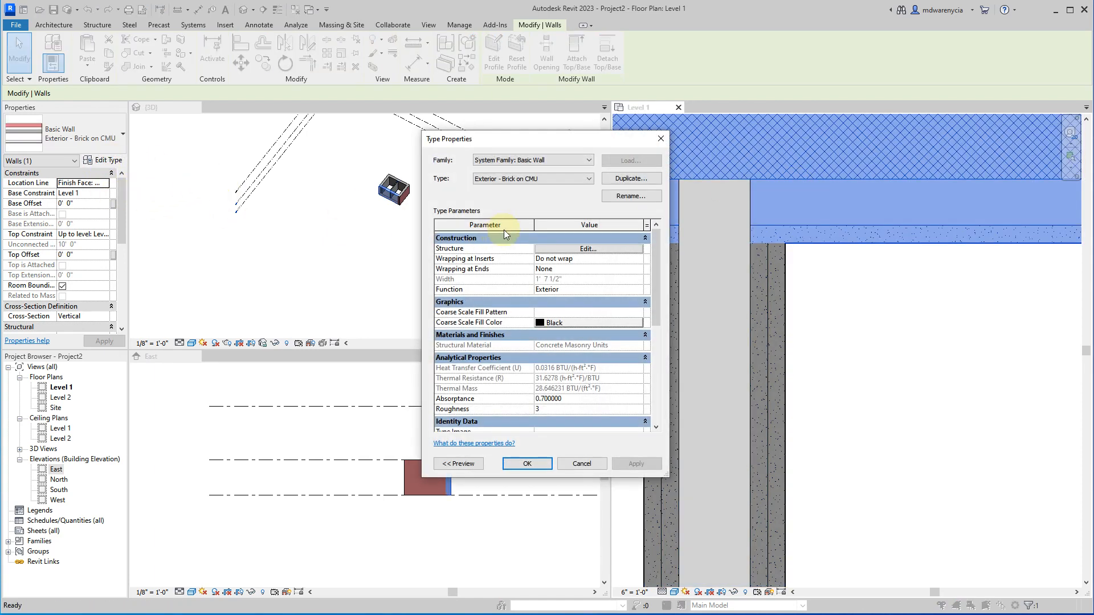
pyautogui.click(562, 251)
pyautogui.scroll(-2, 492, 316)
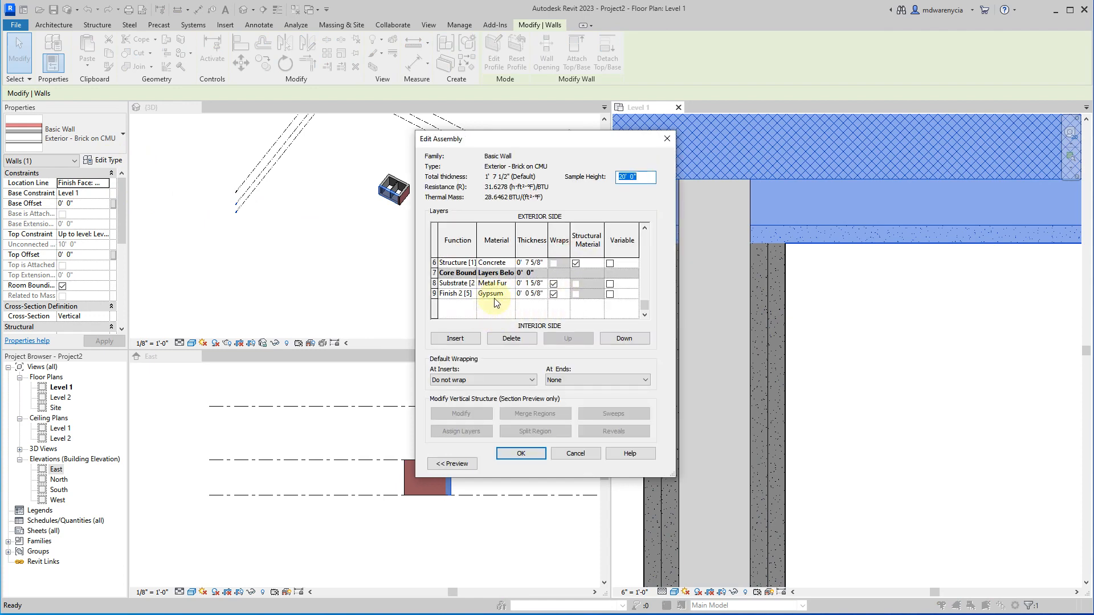
pyautogui.press('Escape')
pyautogui.press('Escape')
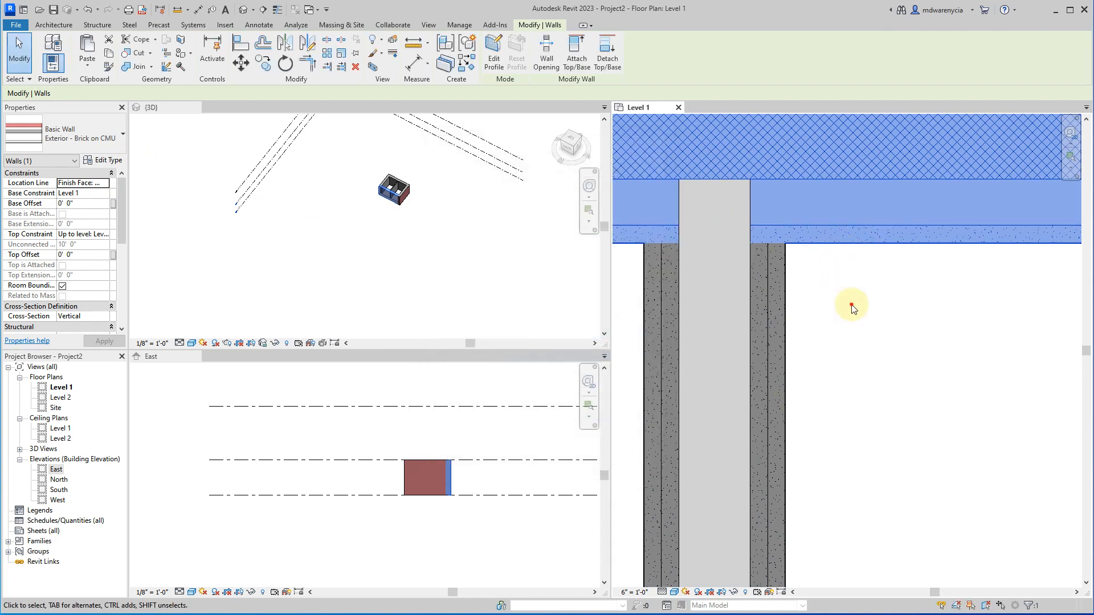
pyautogui.press('Escape')
# - Start placing a Single-Flush 34" x 80" door with the whole two-part room in view on the Level 1 plan
pyautogui.scroll(2, 774, 237)
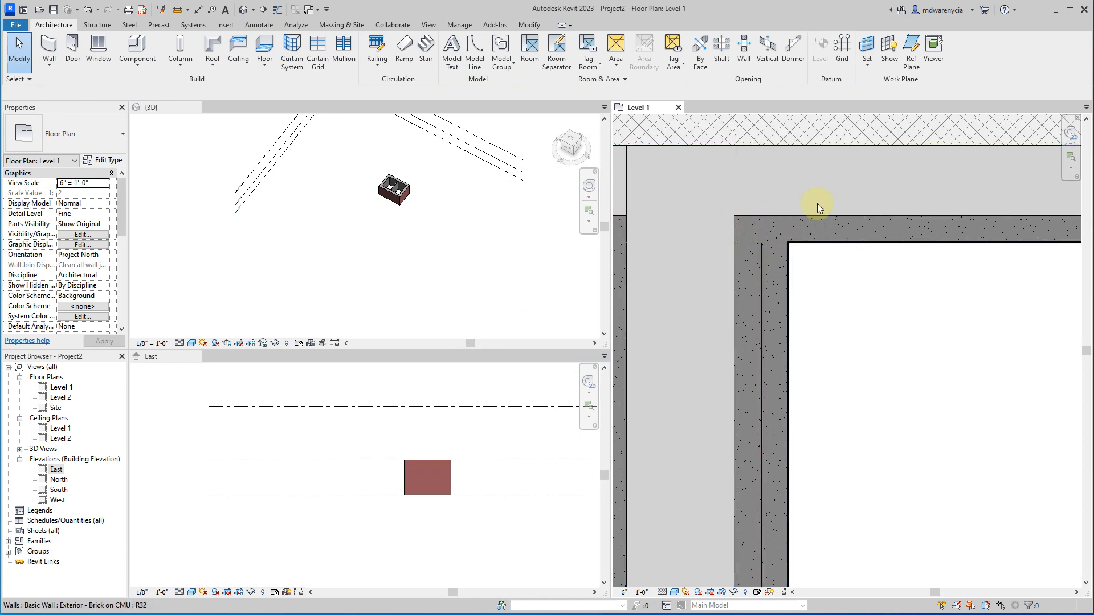
pyautogui.scroll(-3, 817, 204)
pyautogui.scroll(-2, 779, 274)
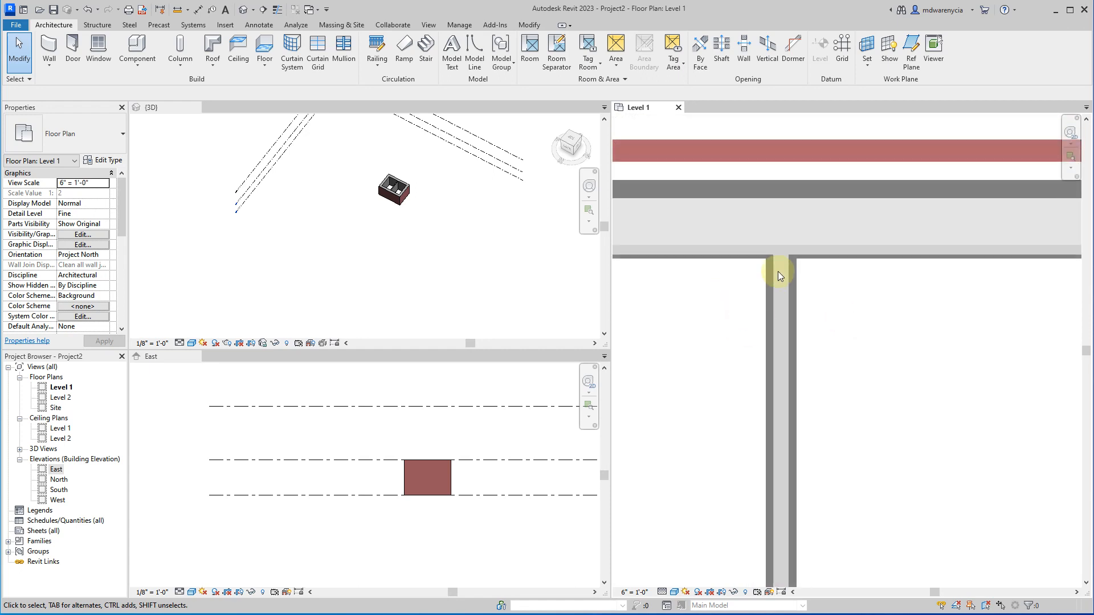
pyautogui.scroll(-2, 798, 319)
pyautogui.moveTo(864, 511); pyautogui.dragTo(843, 387, button='middle')
pyautogui.scroll(-1, 828, 372)
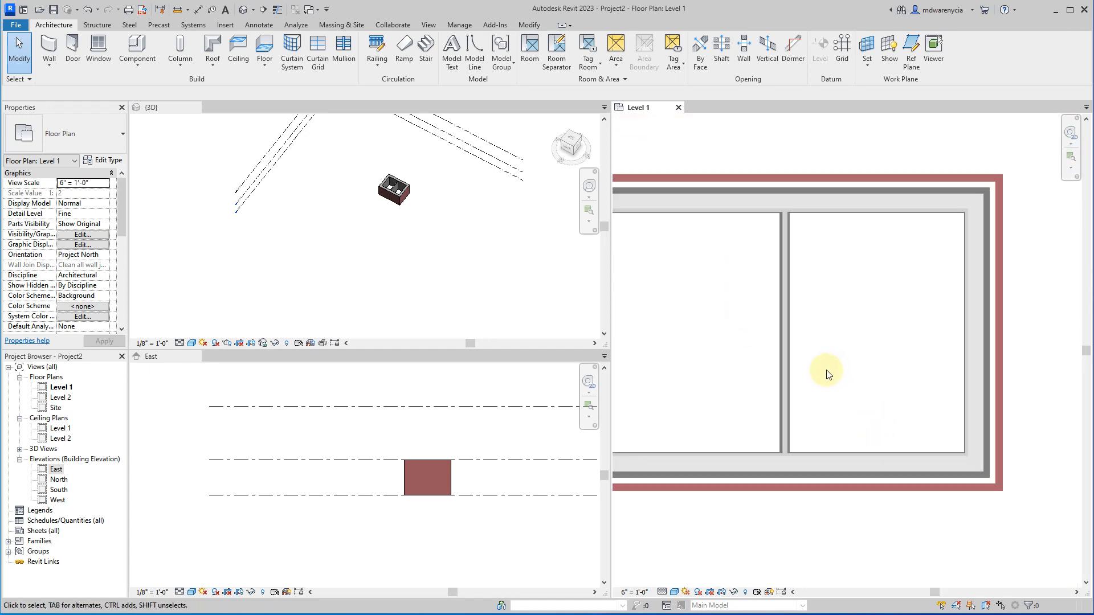
pyautogui.moveTo(719, 360); pyautogui.dragTo(807, 330, button='middle')
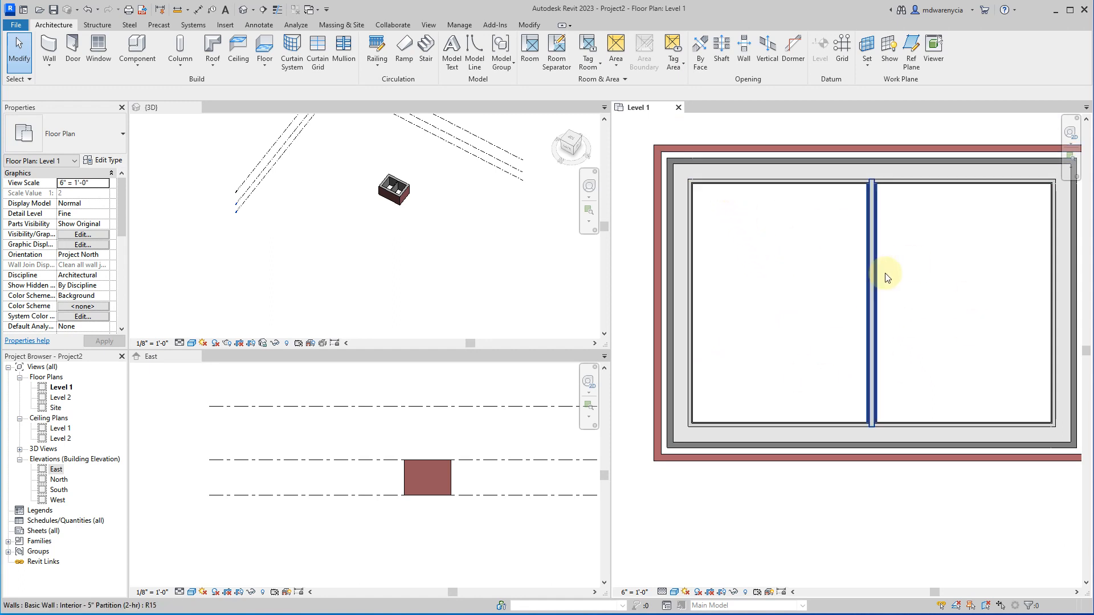
pyautogui.scroll(-2, 801, 310)
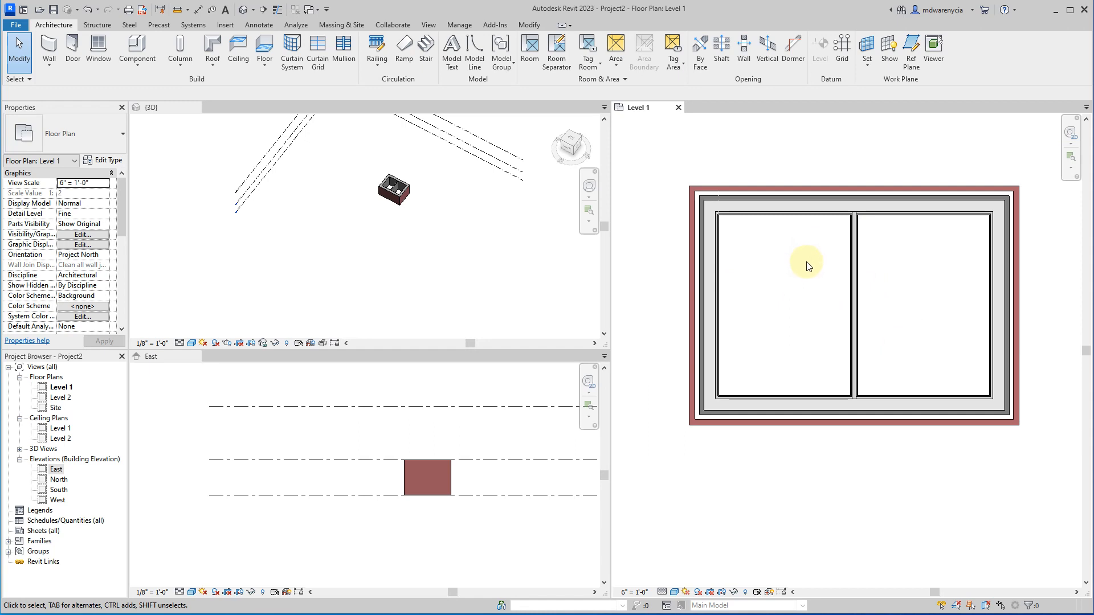
pyautogui.click(72, 53)
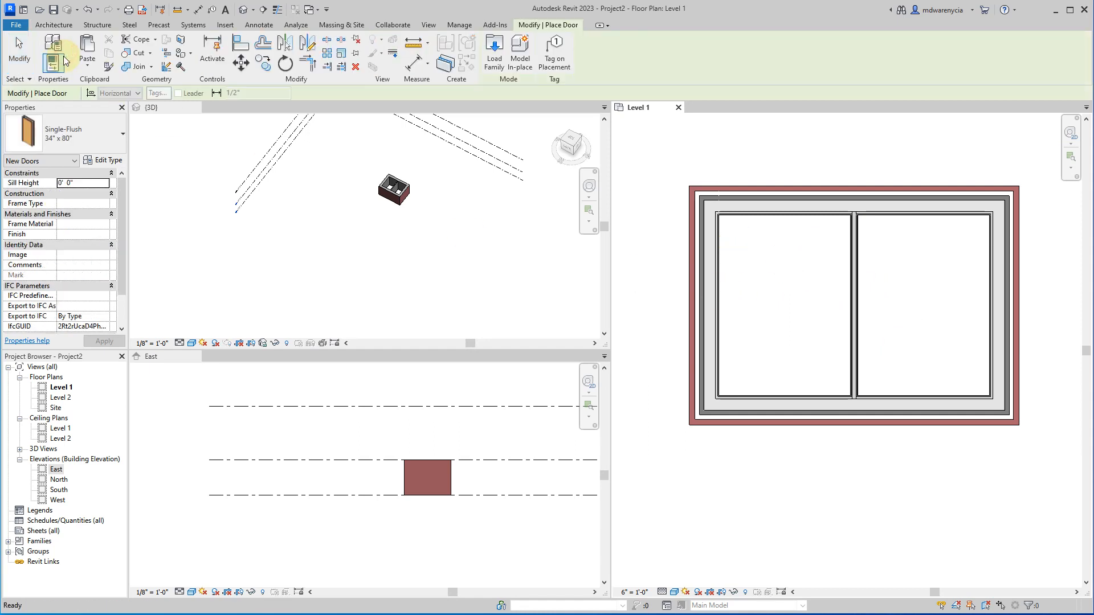
# - Place a 34" x 80" Single-Flush door in the left exterior wall and Fixed 36" x 48" windows in the left, lower (two) and right exterior walls
pyautogui.click(691, 248)
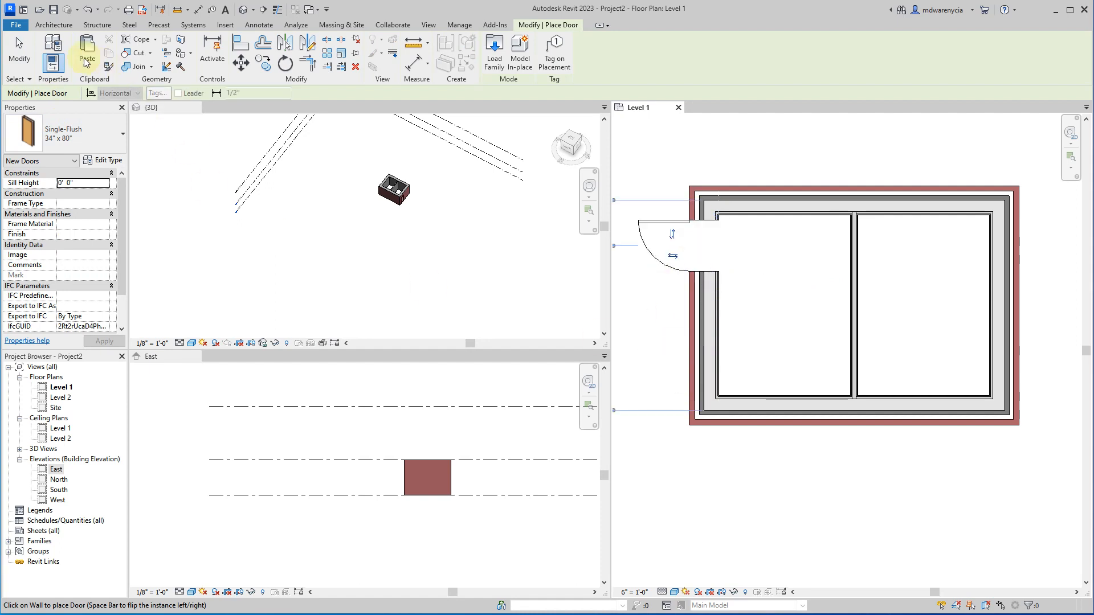
pyautogui.click(53, 25)
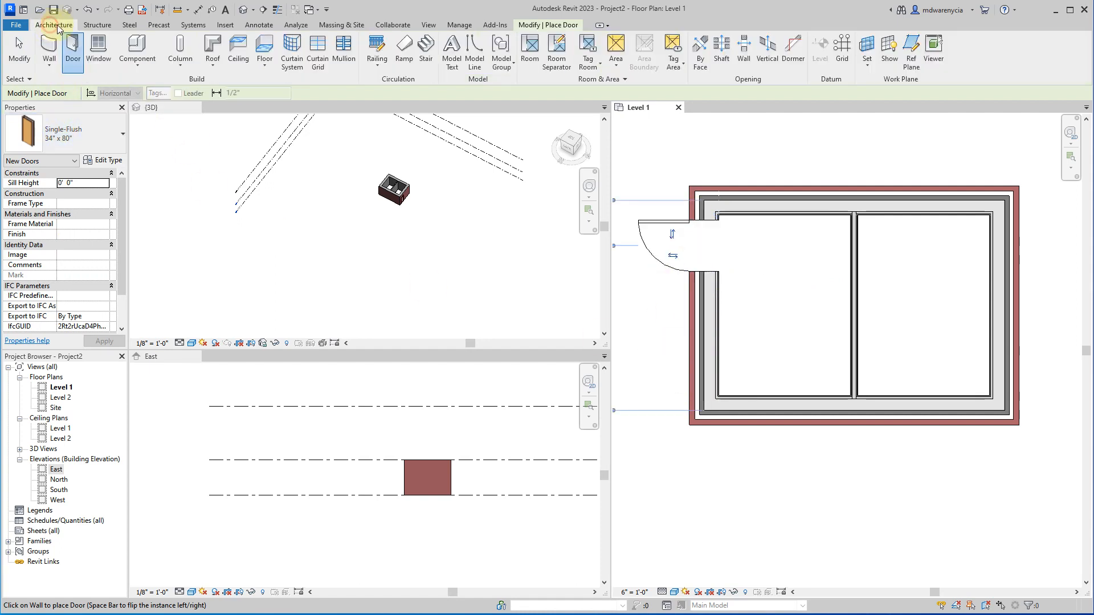
pyautogui.click(98, 49)
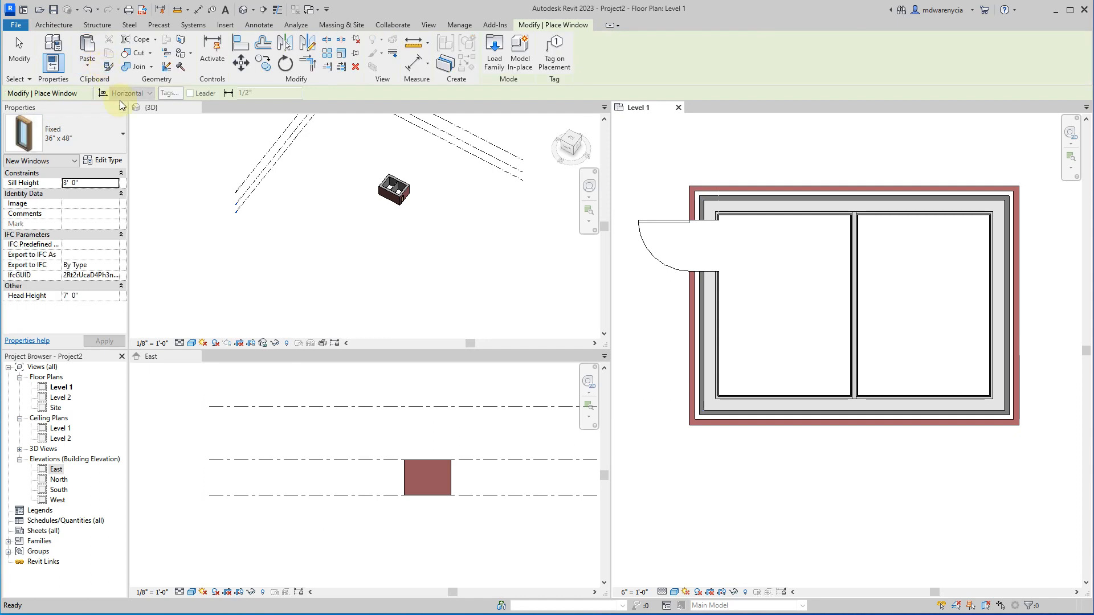
pyautogui.click(690, 336)
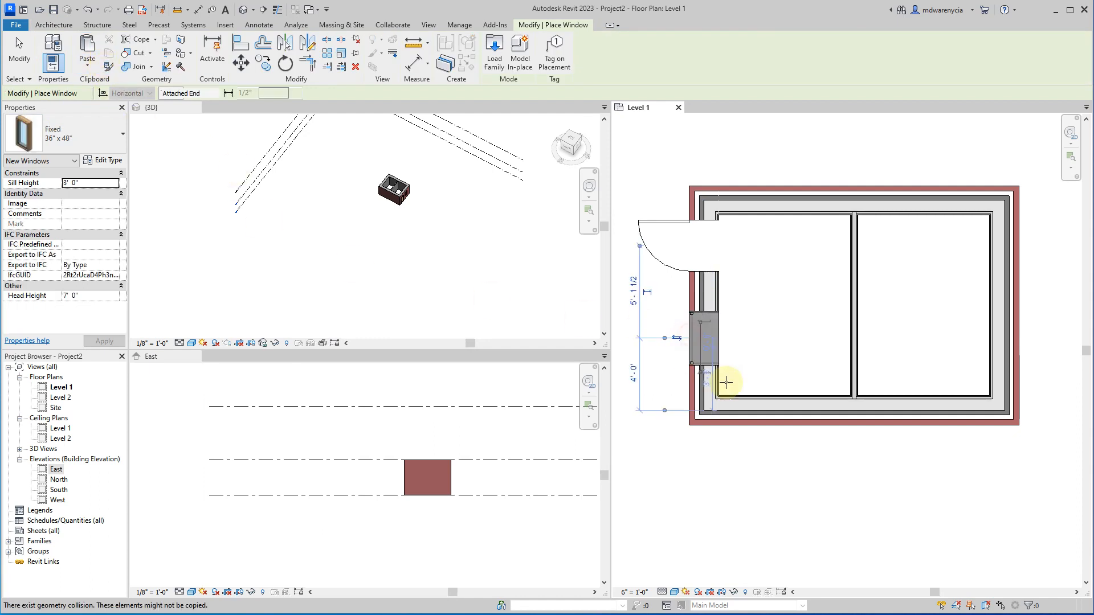
pyautogui.click(784, 429)
pyautogui.click(926, 426)
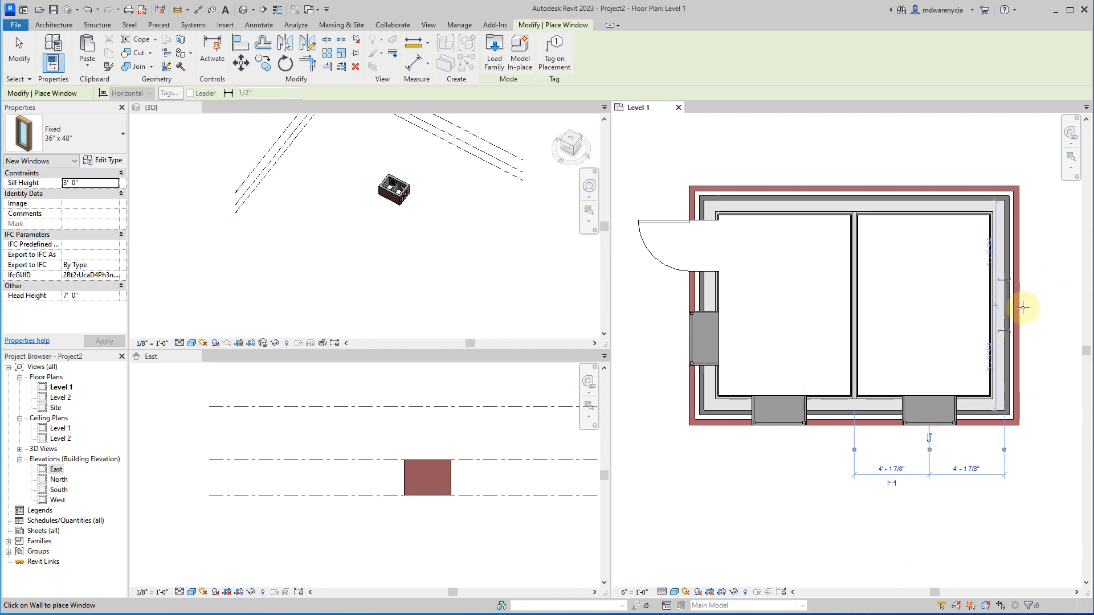
pyautogui.click(1005, 309)
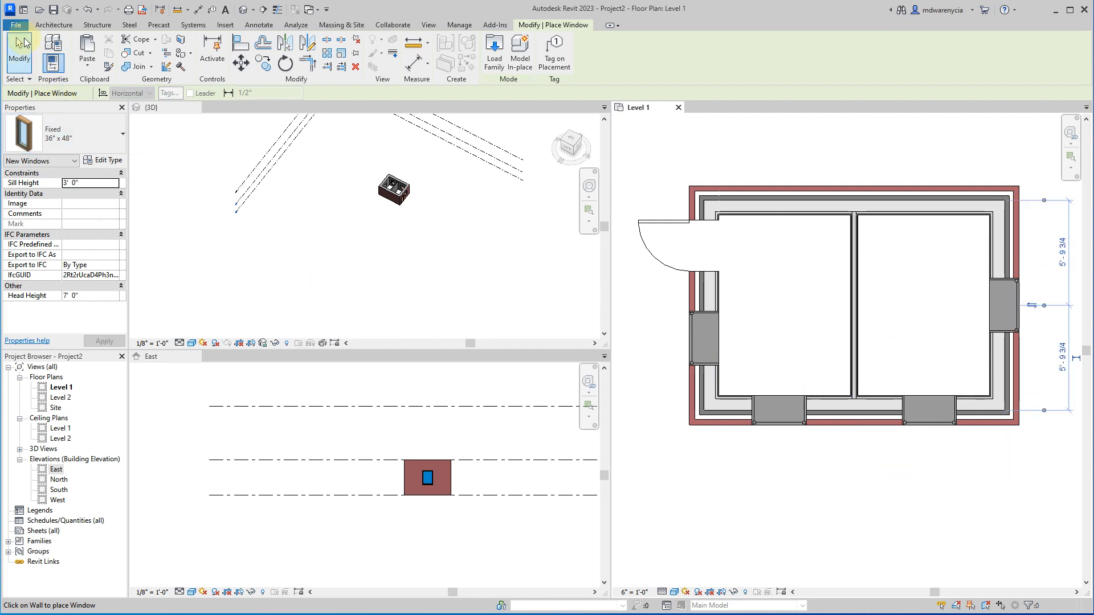
# - Place a Single-Flush 34" x 80" door near the lower end of the interior partition, swinging into the right-hand room
pyautogui.click(54, 25)
pyautogui.click(73, 46)
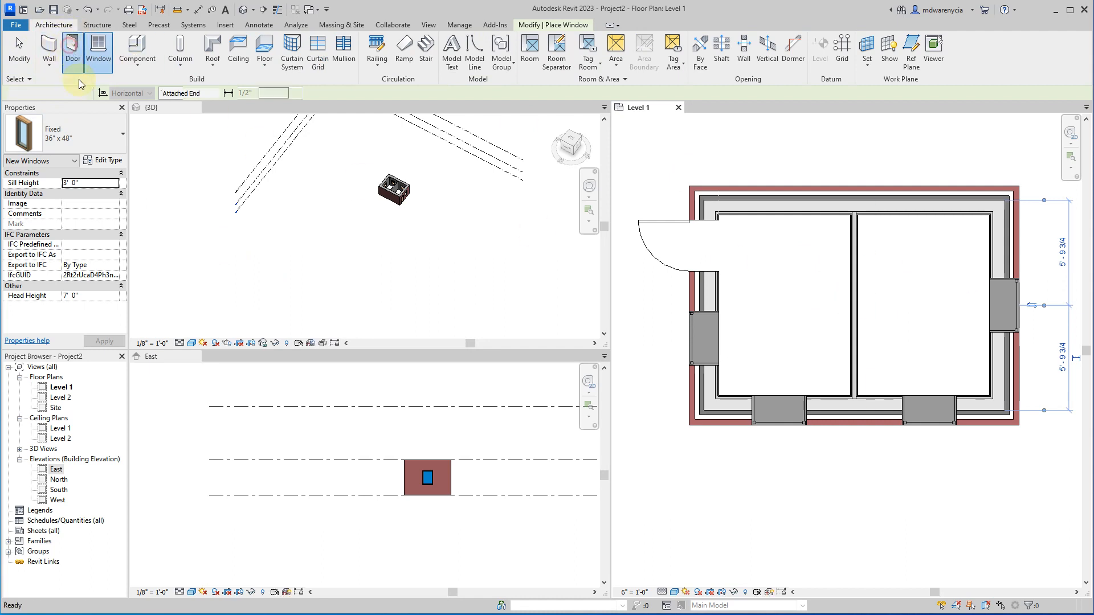
pyautogui.click(859, 363)
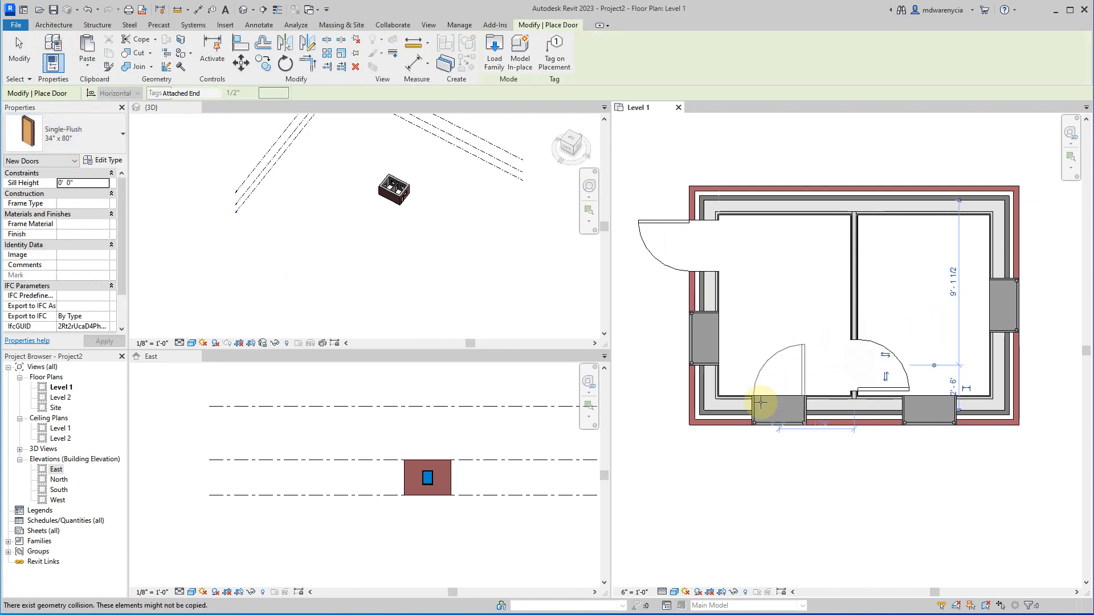
pyautogui.press('Escape')
pyautogui.press('Escape')
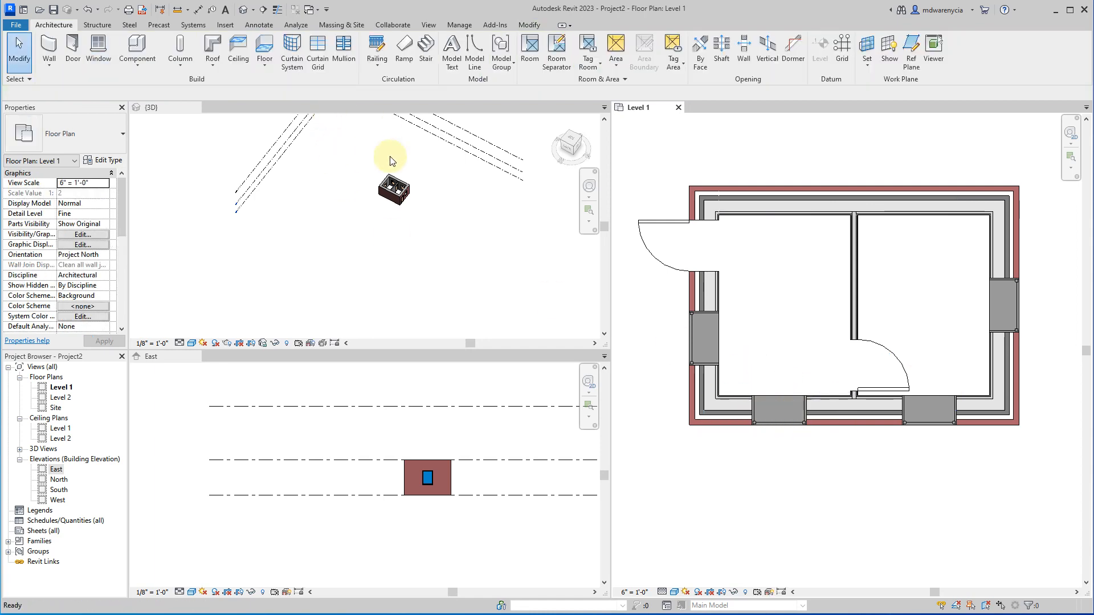
# - Examine the placed doors and windows in the 3D view from several angles, including the door in the interior partition
pyautogui.scroll(5, 388, 185)
pyautogui.keyDown('shift'); pyautogui.moveTo(503, 257); pyautogui.dragTo(420, 261, button='middle'); pyautogui.keyUp('shift')
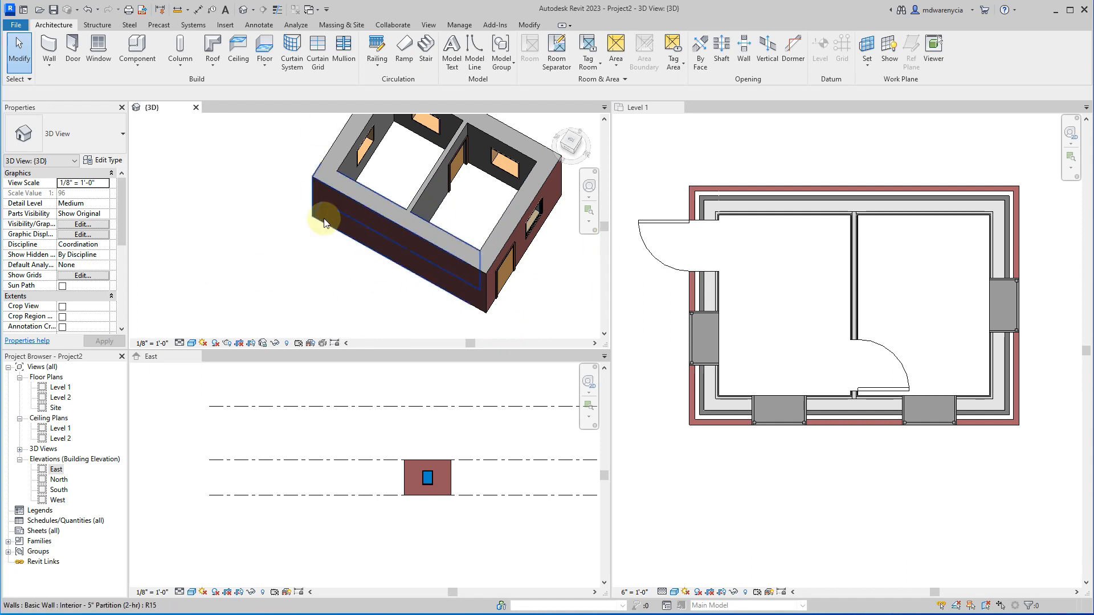
pyautogui.keyDown('shift'); pyautogui.moveTo(423, 238); pyautogui.dragTo(415, 176, button='middle'); pyautogui.keyUp('shift')
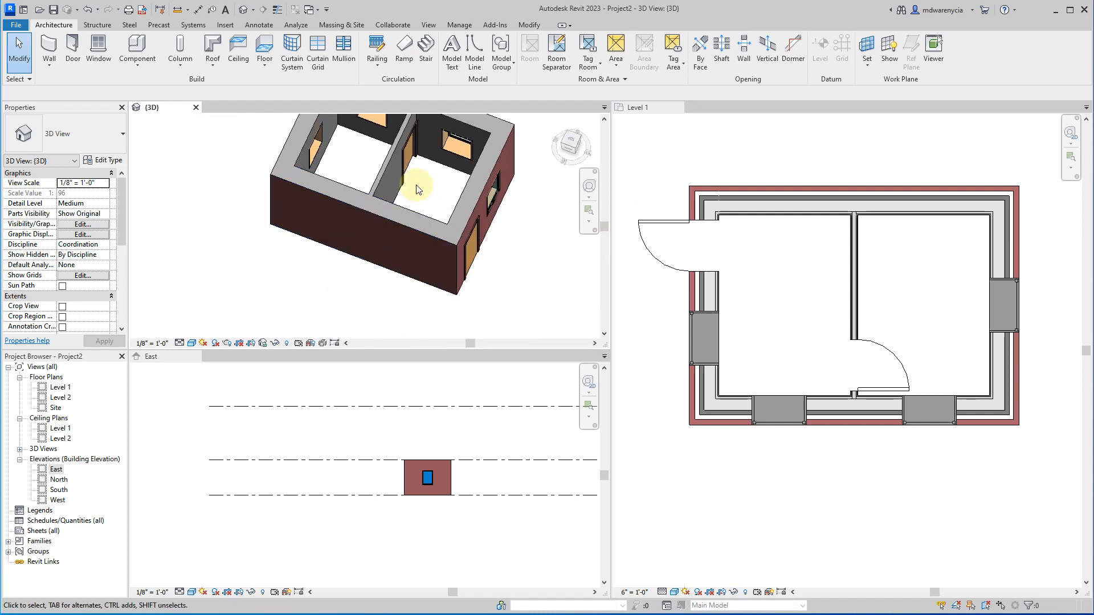
pyautogui.click(414, 174)
pyautogui.keyDown('shift'); pyautogui.moveTo(351, 150); pyautogui.dragTo(420, 173, button='middle'); pyautogui.keyUp('shift')
pyautogui.scroll(5, 403, 197)
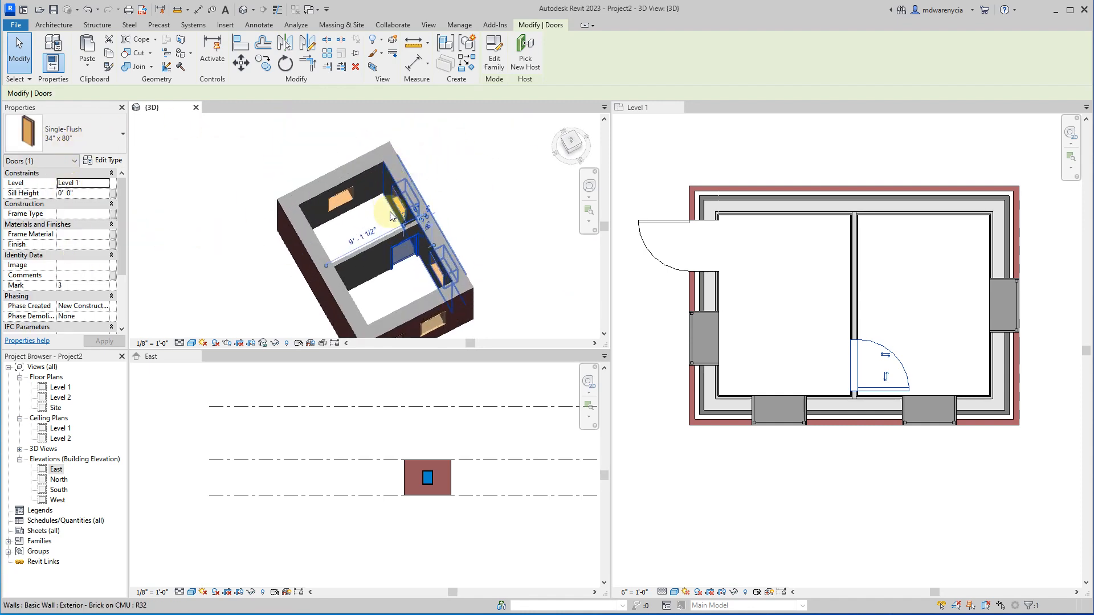
pyautogui.keyDown('shift'); pyautogui.moveTo(385, 281); pyautogui.dragTo(419, 221, button='middle'); pyautogui.keyUp('shift')
pyautogui.click(539, 136)
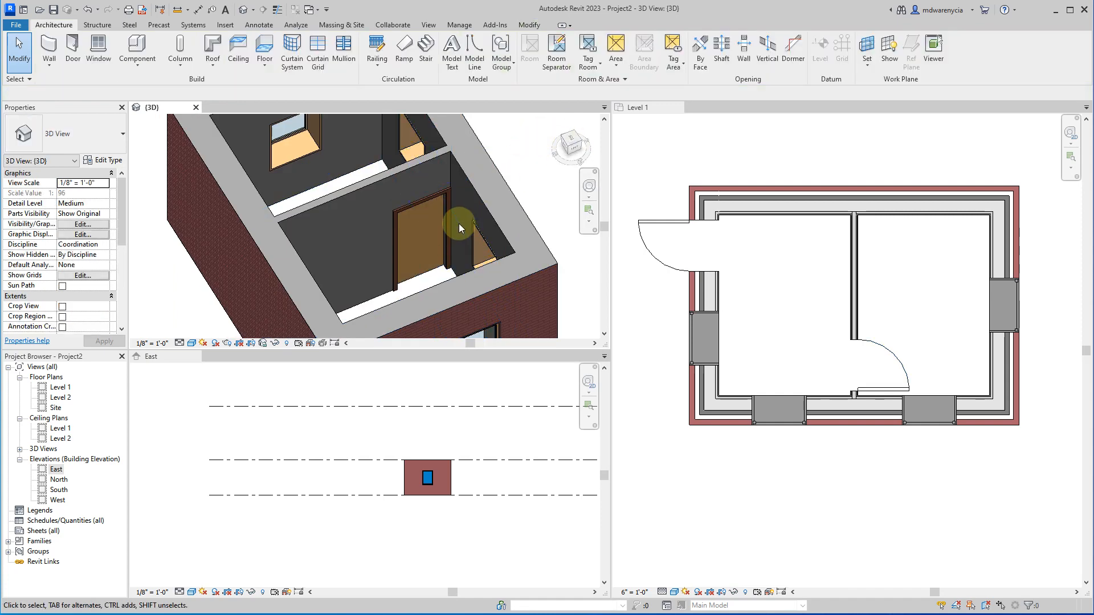
pyautogui.scroll(-3, 460, 223)
pyautogui.scroll(1, 420, 219)
pyautogui.scroll(-2, 414, 244)
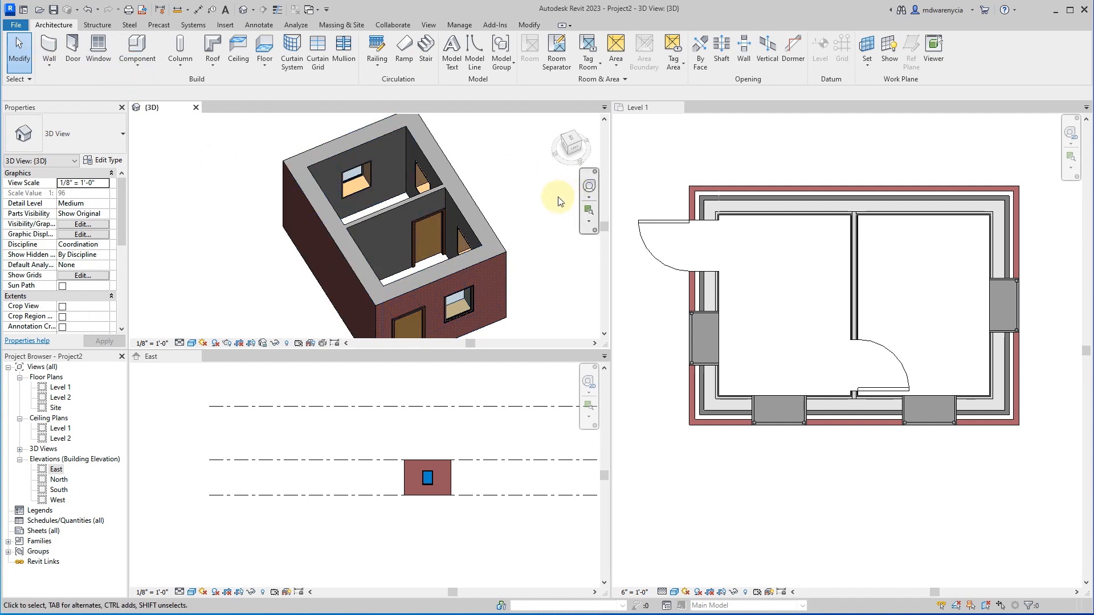
# - Start a new floor on Level 1 and set its type to 3" LW Concrete on 2" Metal Deck
pyautogui.click(264, 54)
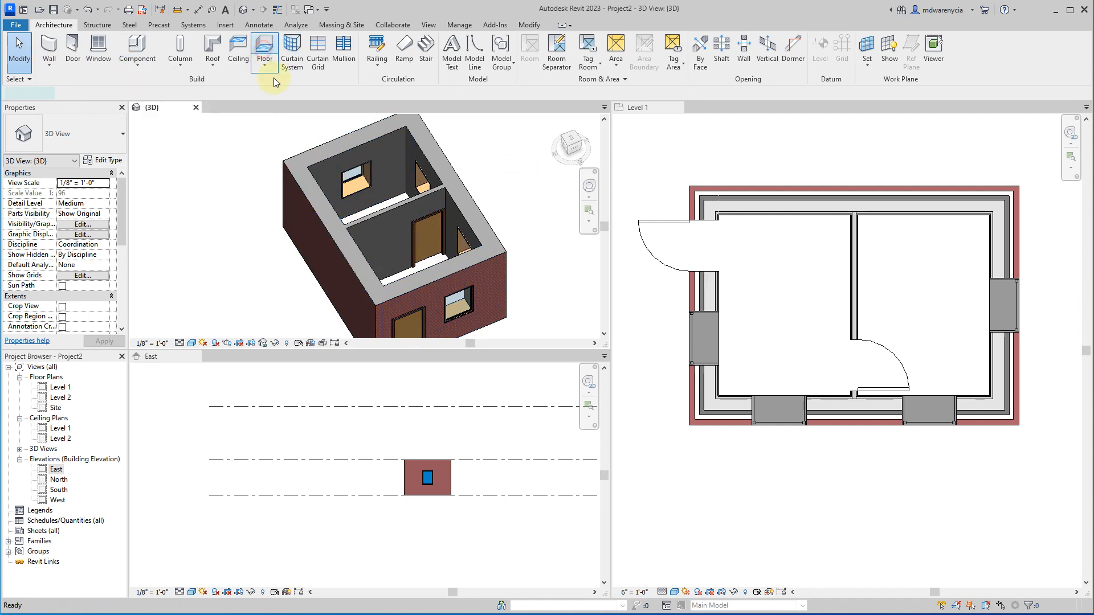
pyautogui.click(67, 143)
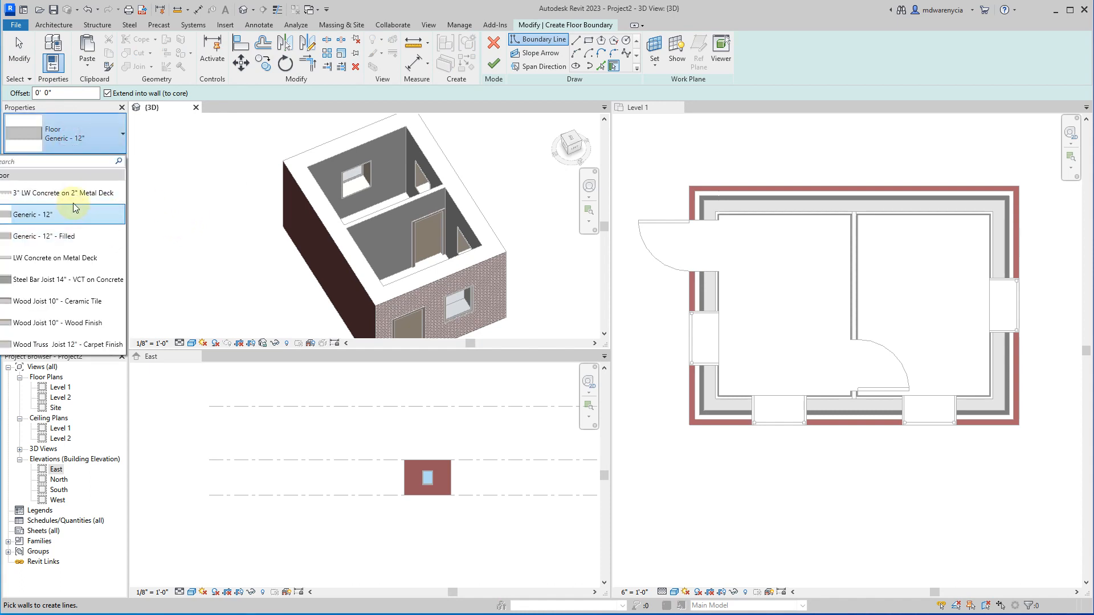
pyautogui.click(75, 198)
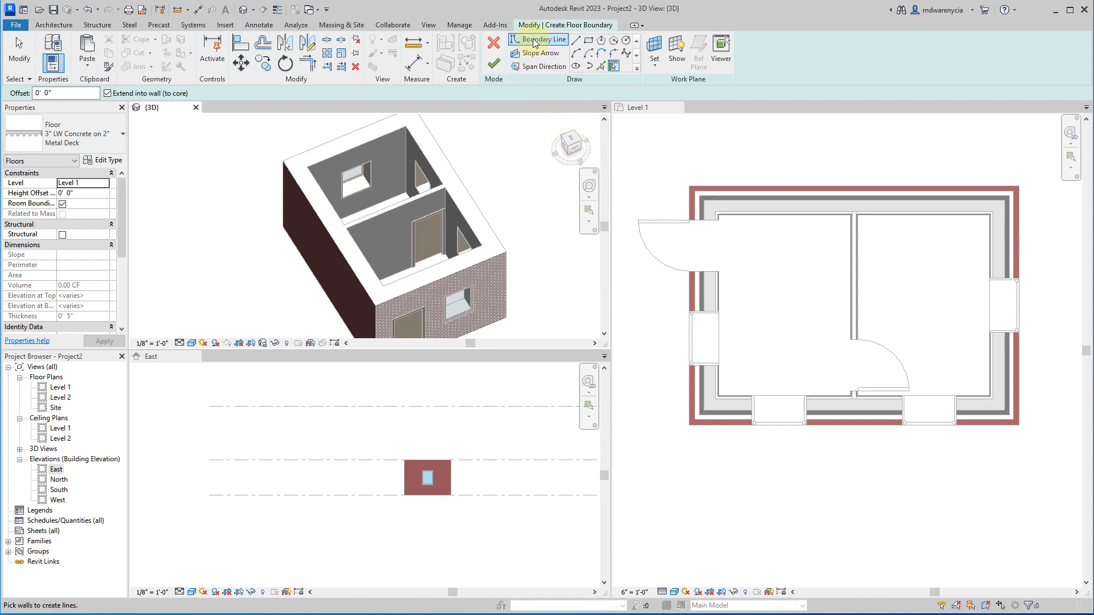
# - Sketch a rectangular floor boundary in the Level 1 plan between opposite outer corners of the brick exterior walls, and finish the floor
pyautogui.click(589, 39)
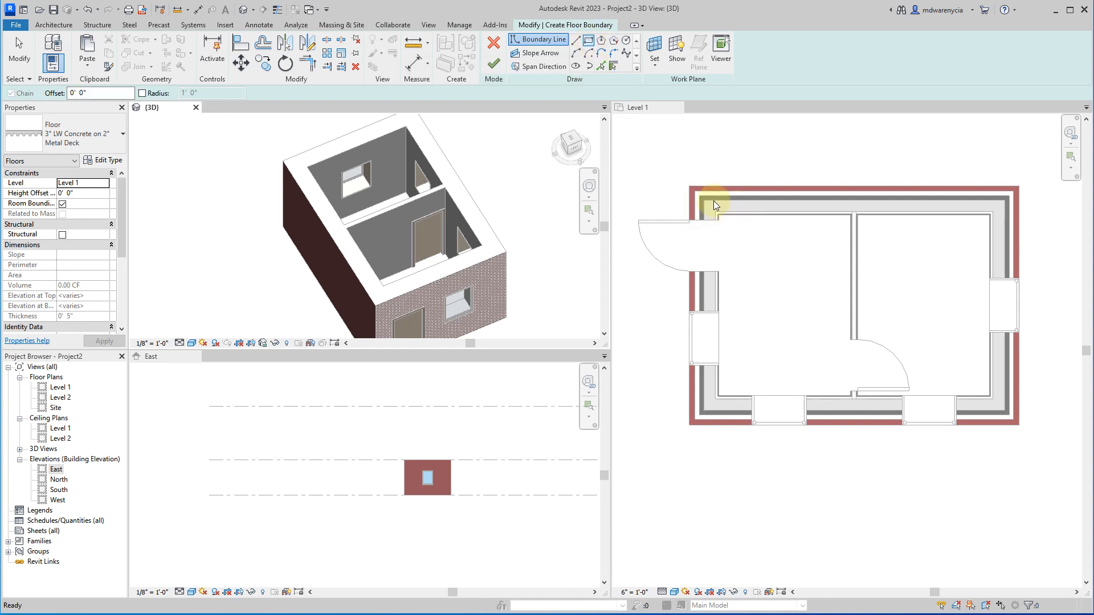
pyautogui.click(649, 110)
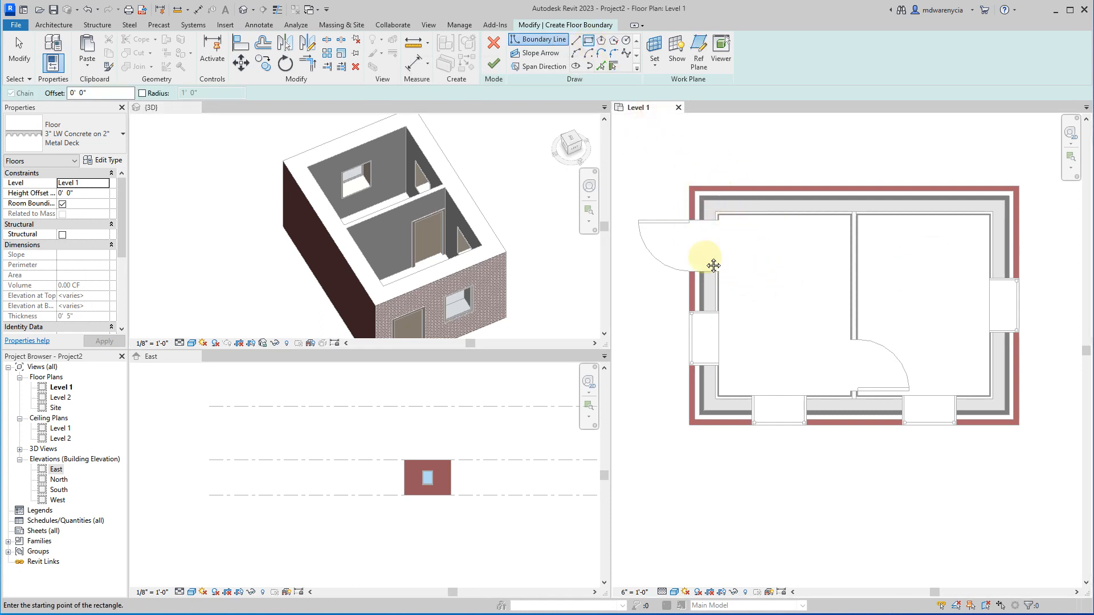
pyautogui.moveTo(698, 211); pyautogui.dragTo(634, 178, button='middle')
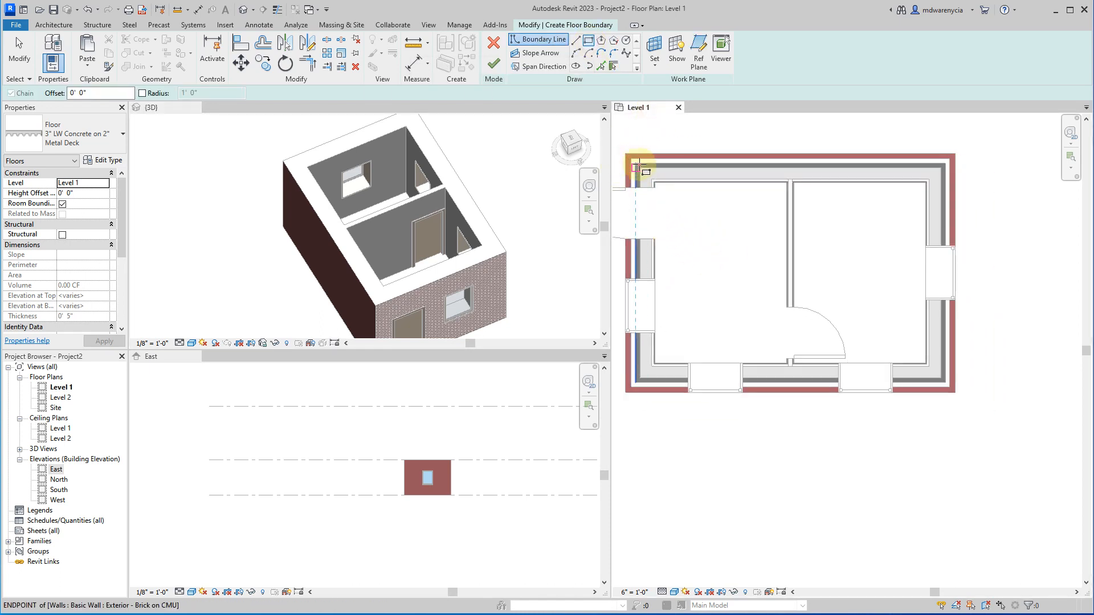
pyautogui.scroll(2, 643, 170)
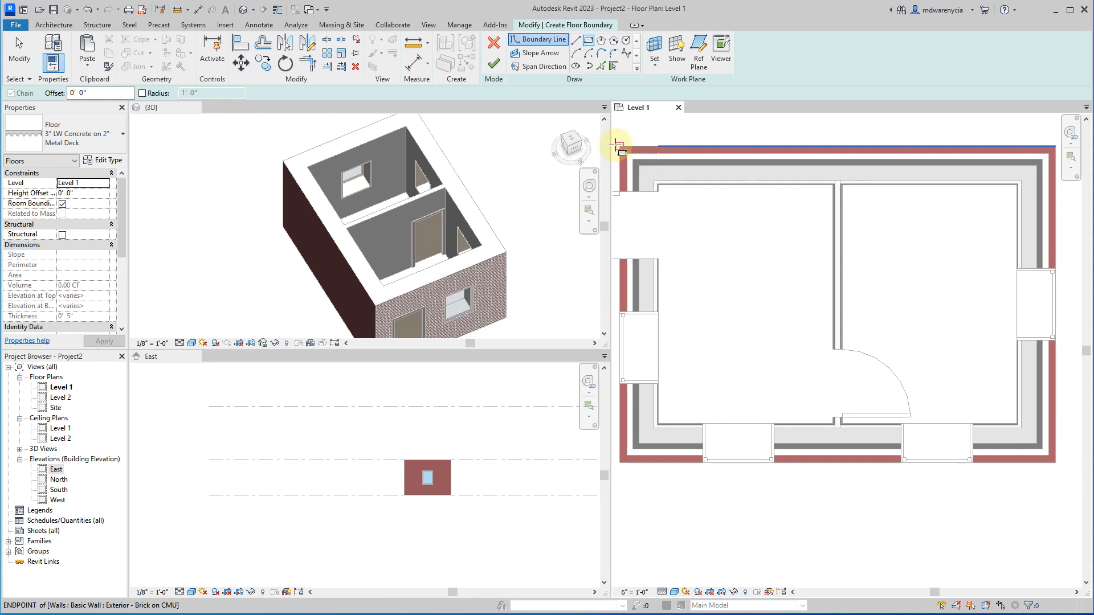
pyautogui.click(67, 134)
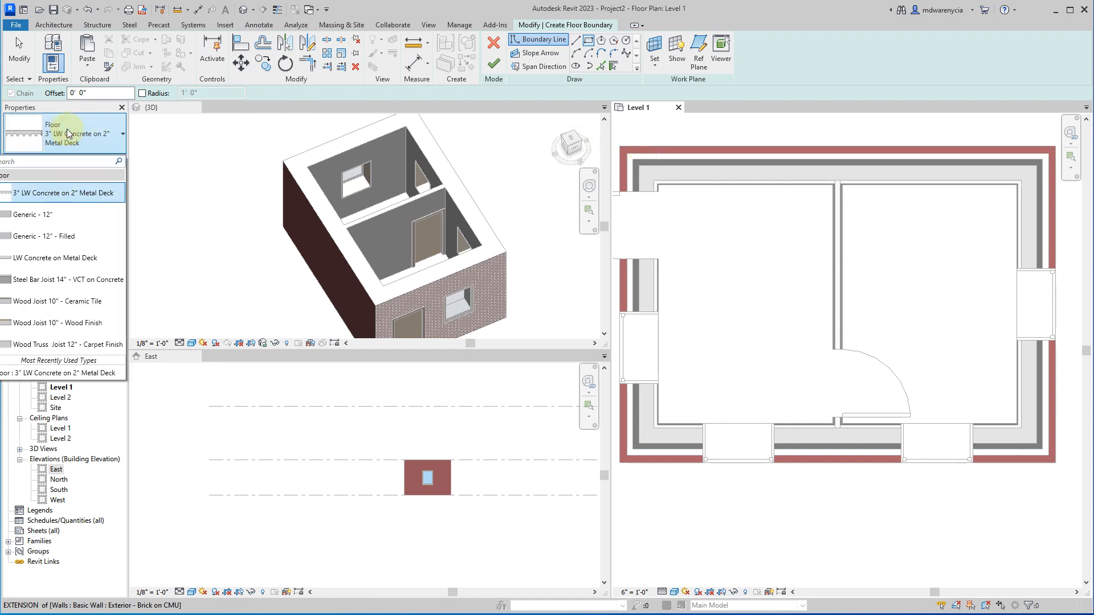
pyautogui.click(71, 130)
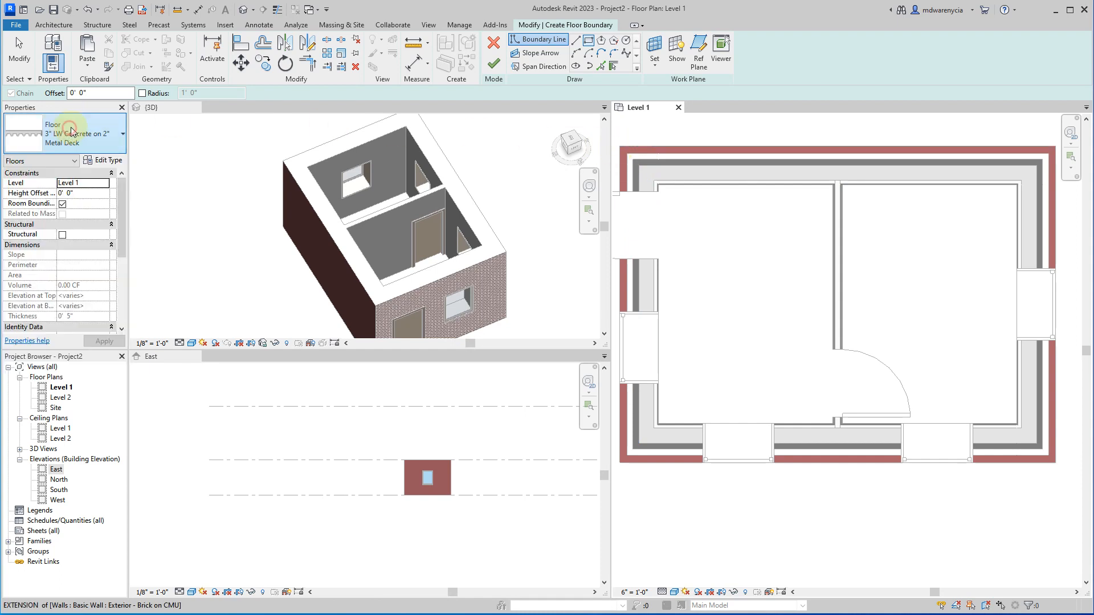
pyautogui.click(593, 38)
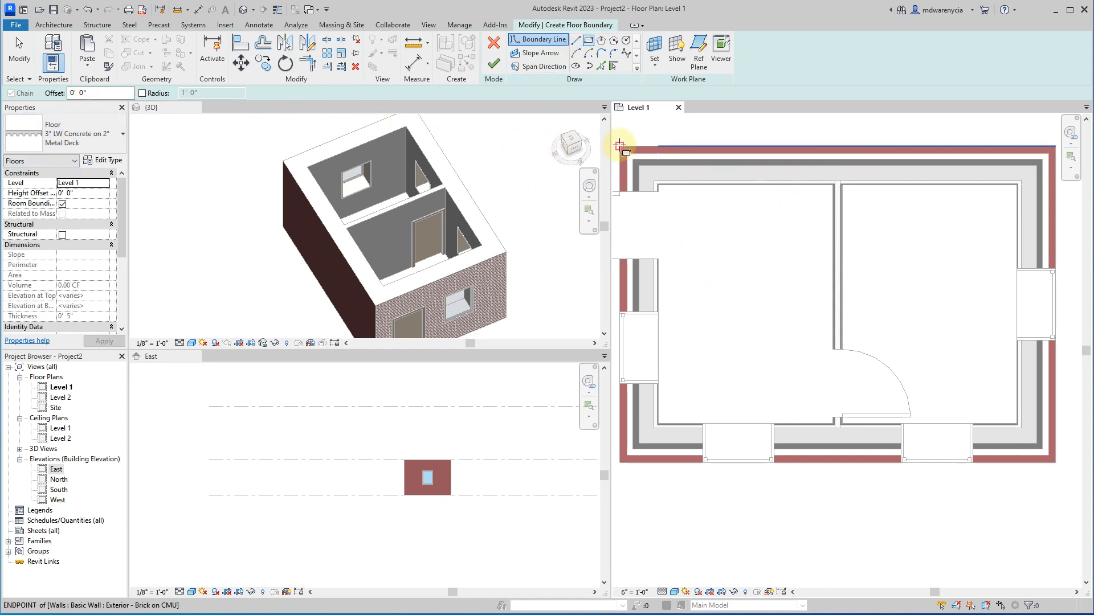
pyautogui.click(619, 146)
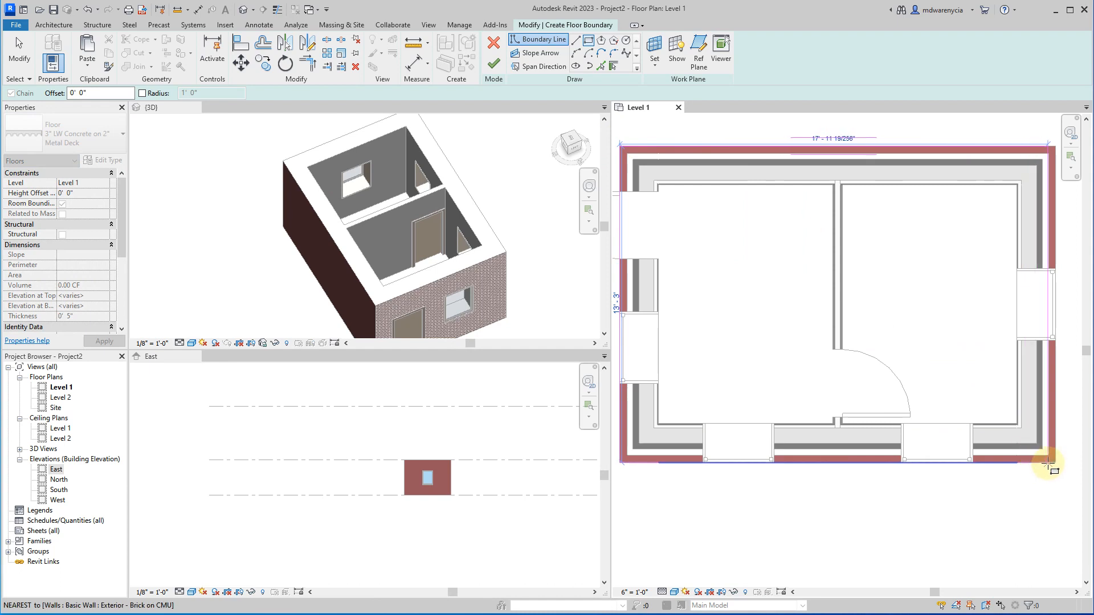
pyautogui.click(1056, 464)
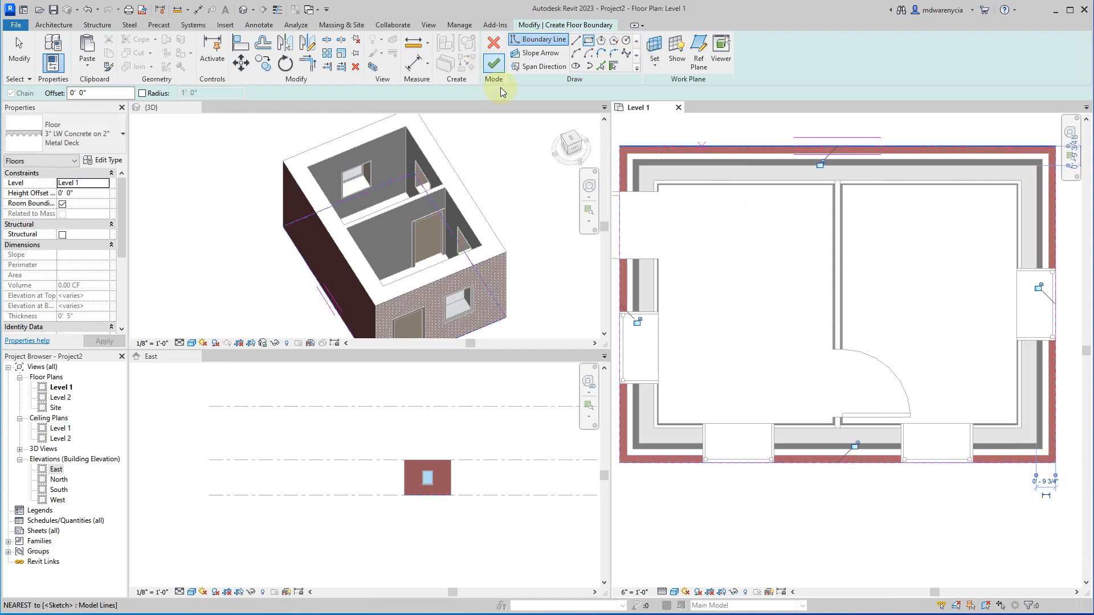
pyautogui.scroll(-2, 809, 234)
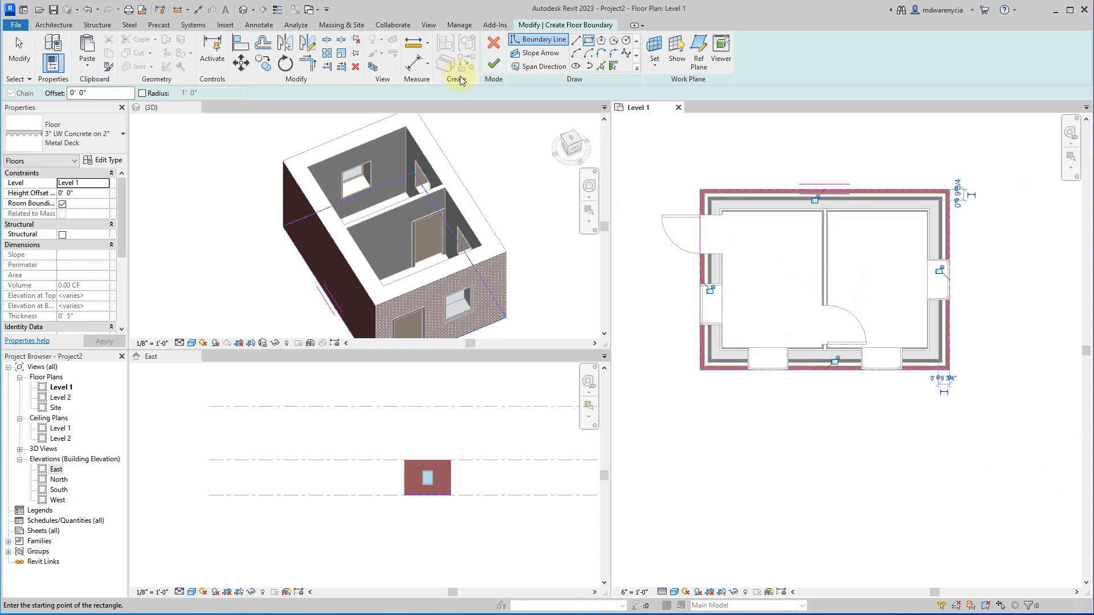
pyautogui.click(494, 66)
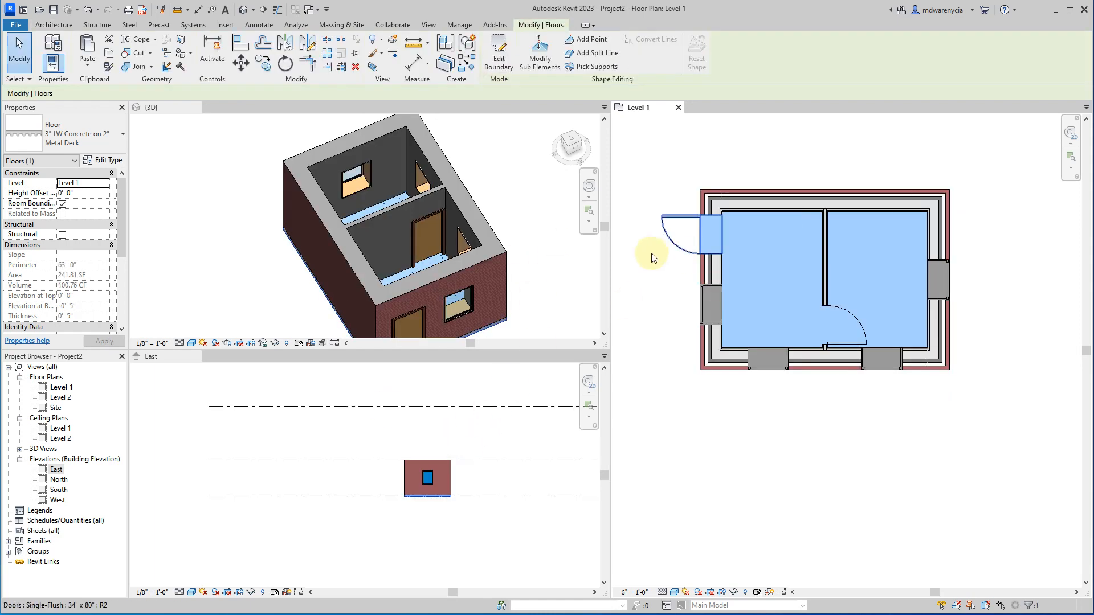
# - Undo the floor's completion, finish the same boundary sketch again, and examine the floor in the 3D view
pyautogui.click(682, 386)
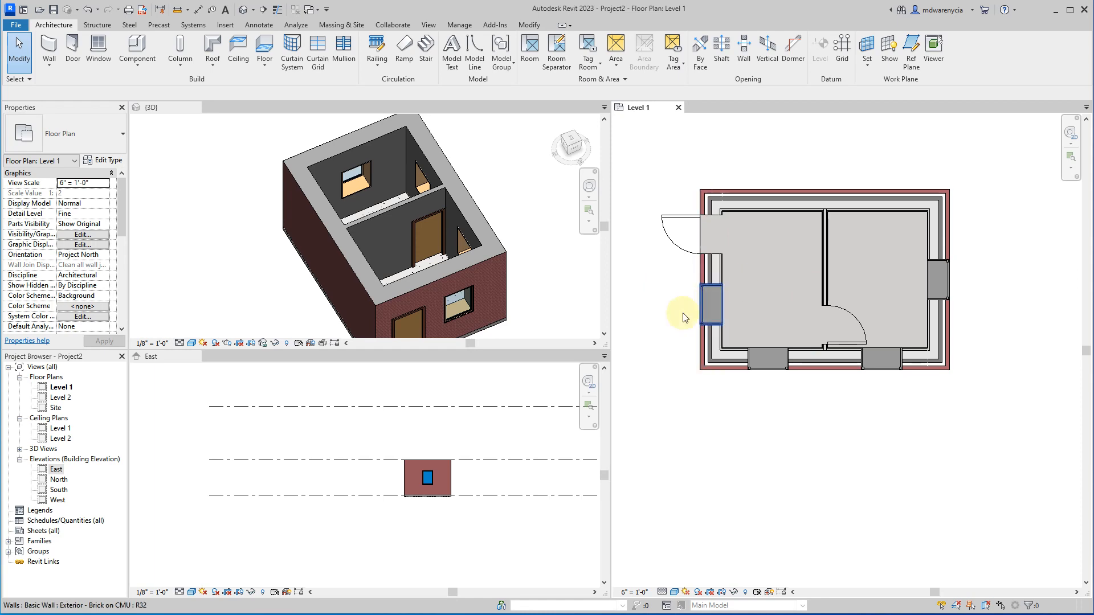
pyautogui.hotkey('ctrl', 'z')
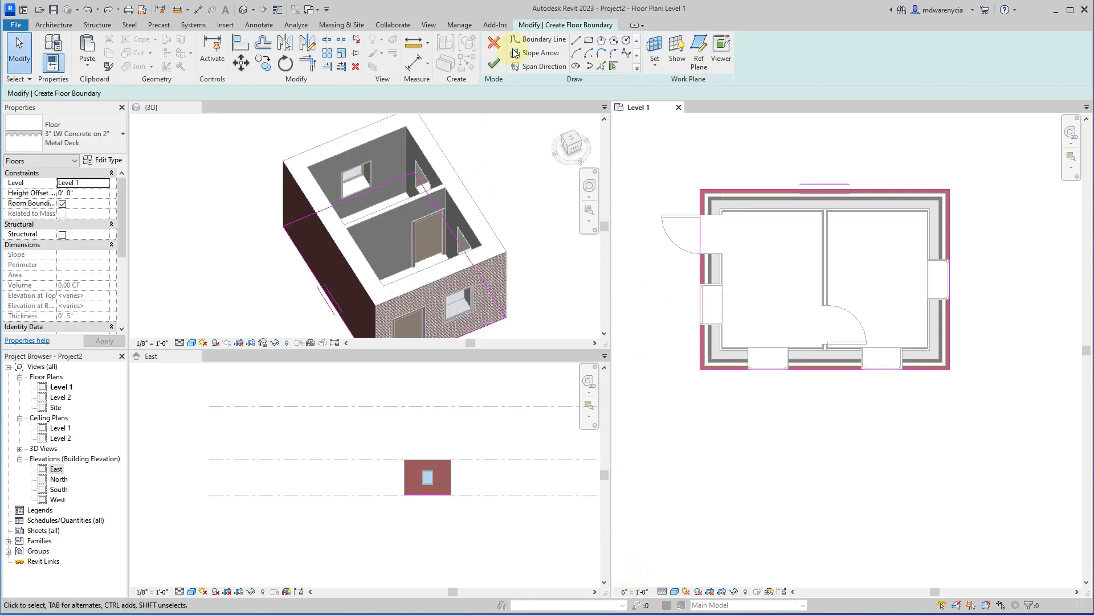
pyautogui.click(494, 58)
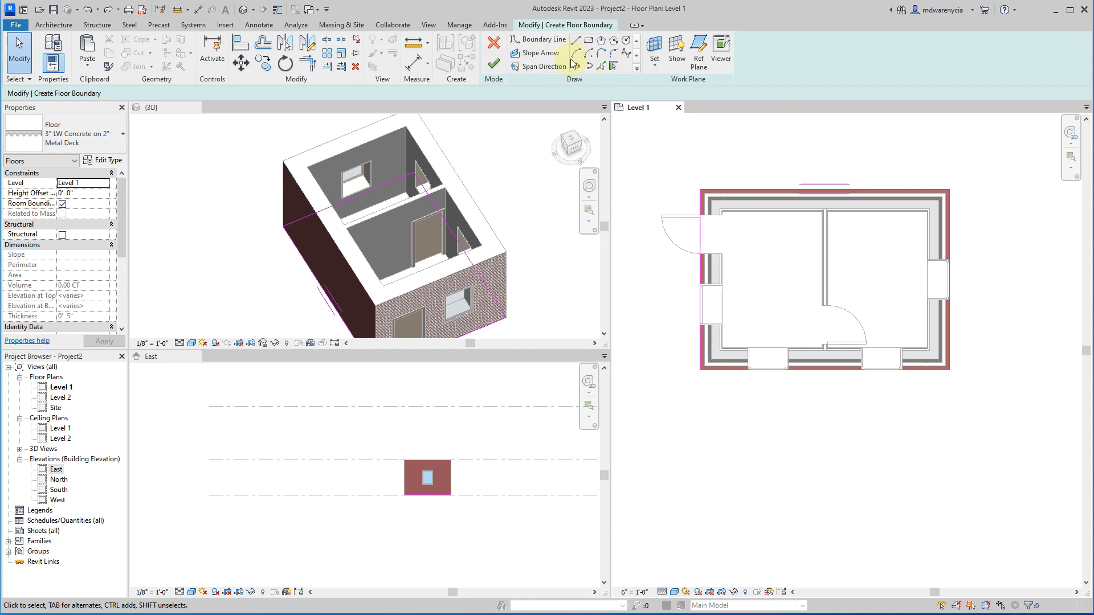
pyautogui.scroll(2, 842, 331)
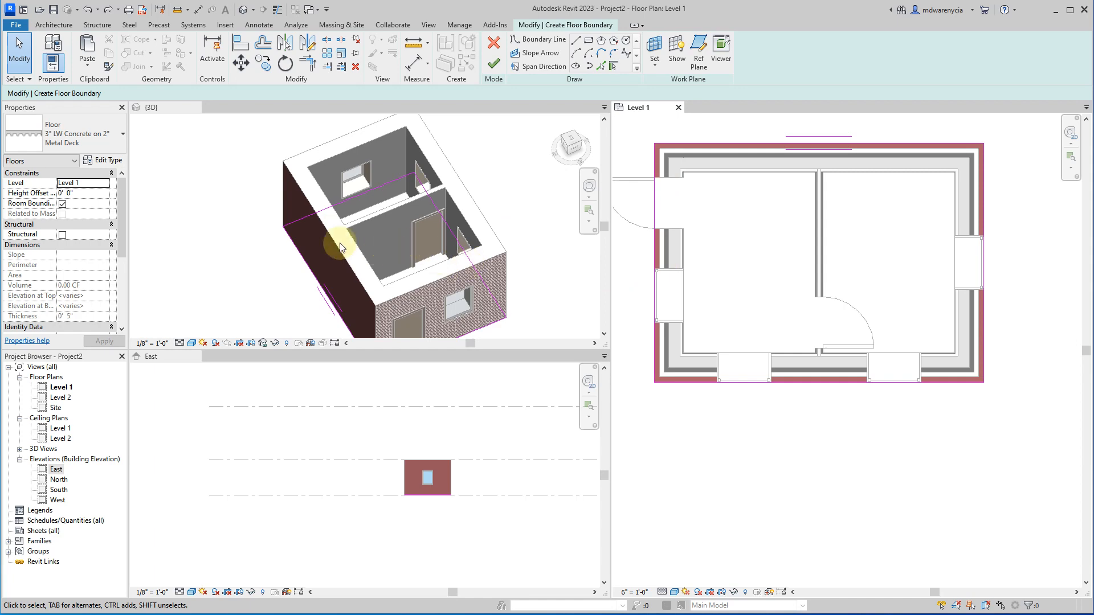
pyautogui.click(492, 64)
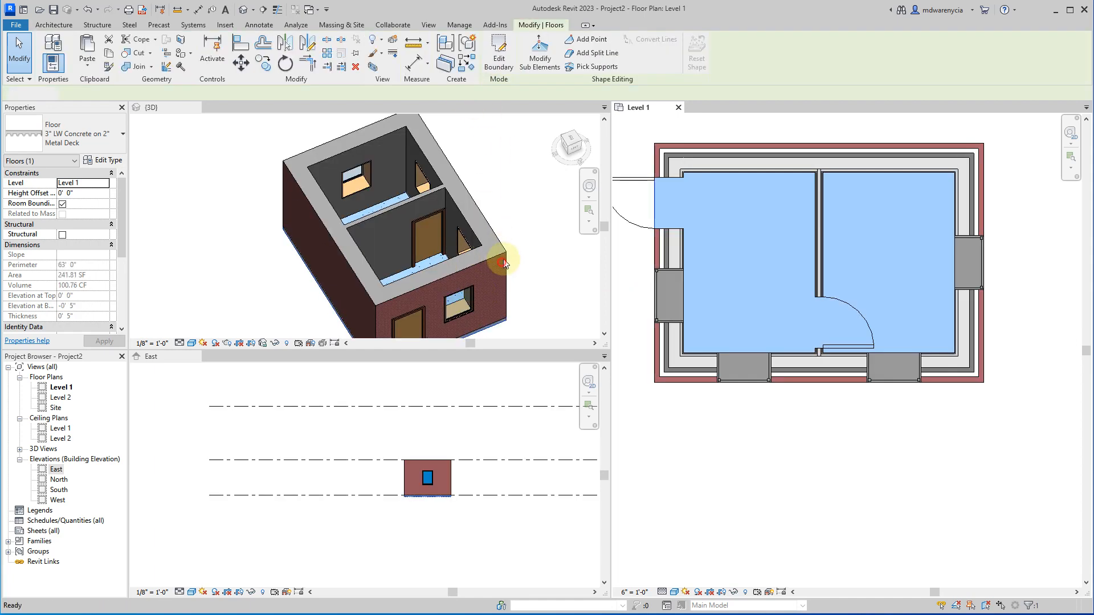
pyautogui.click(519, 220)
pyautogui.keyDown('shift'); pyautogui.moveTo(503, 251); pyautogui.dragTo(457, 222, button='middle'); pyautogui.keyUp('shift')
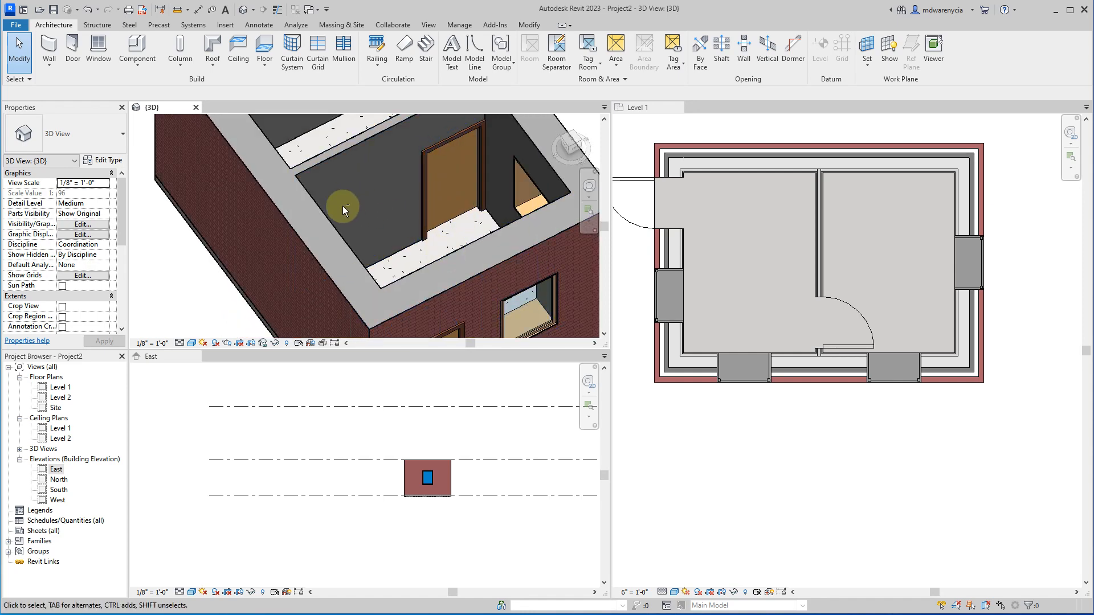
pyautogui.scroll(-3, 343, 207)
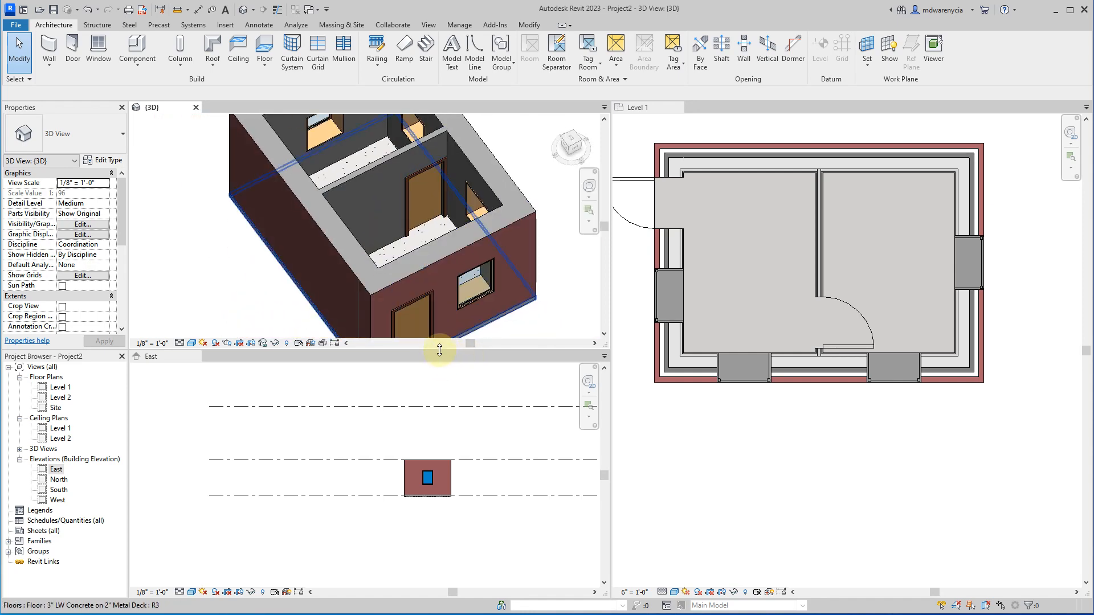
# - Enlarge the 3D view above the East elevation, and examine the building's rooms and floor from above
pyautogui.moveTo(440, 349); pyautogui.dragTo(435, 440)
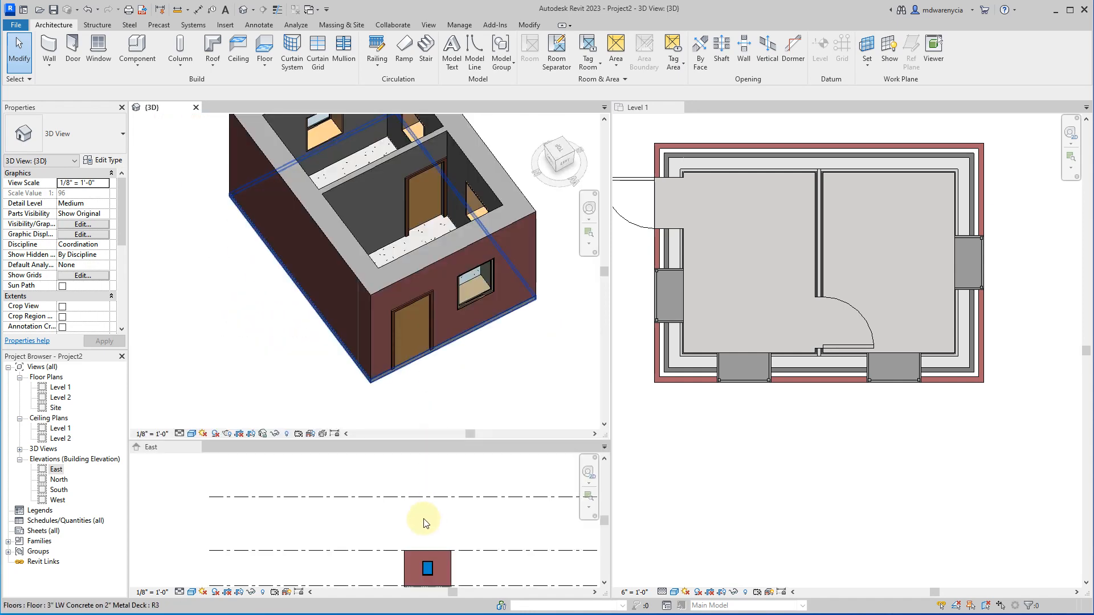
pyautogui.click(349, 514)
pyautogui.moveTo(360, 495); pyautogui.dragTo(293, 490, button='middle')
pyautogui.scroll(-1, 304, 321)
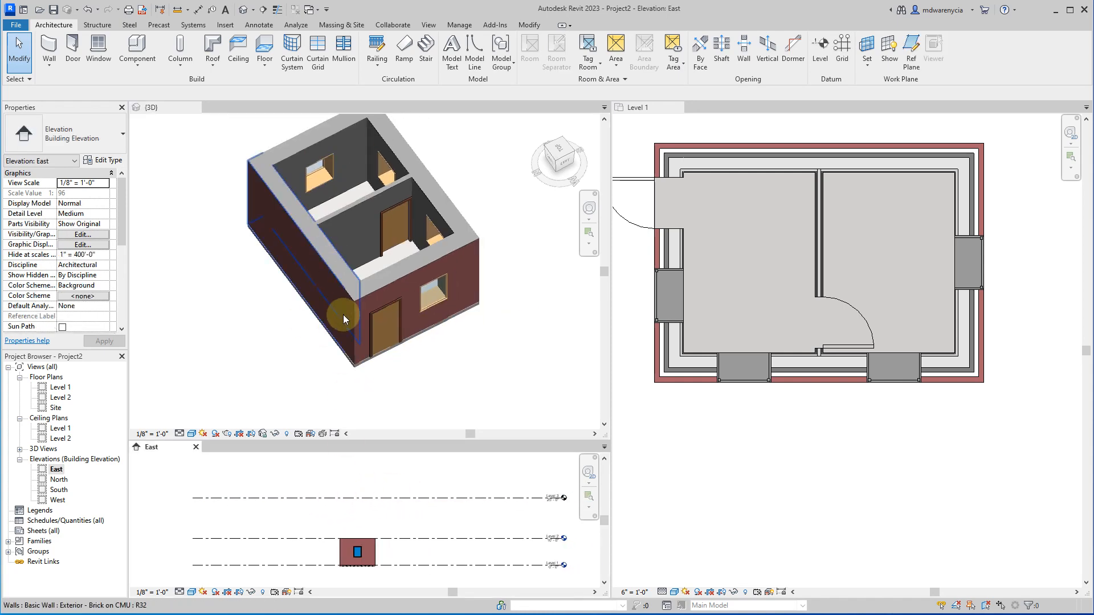
pyautogui.click(344, 315)
pyautogui.keyDown('shift'); pyautogui.moveTo(332, 205); pyautogui.dragTo(379, 247, button='middle'); pyautogui.keyUp('shift')
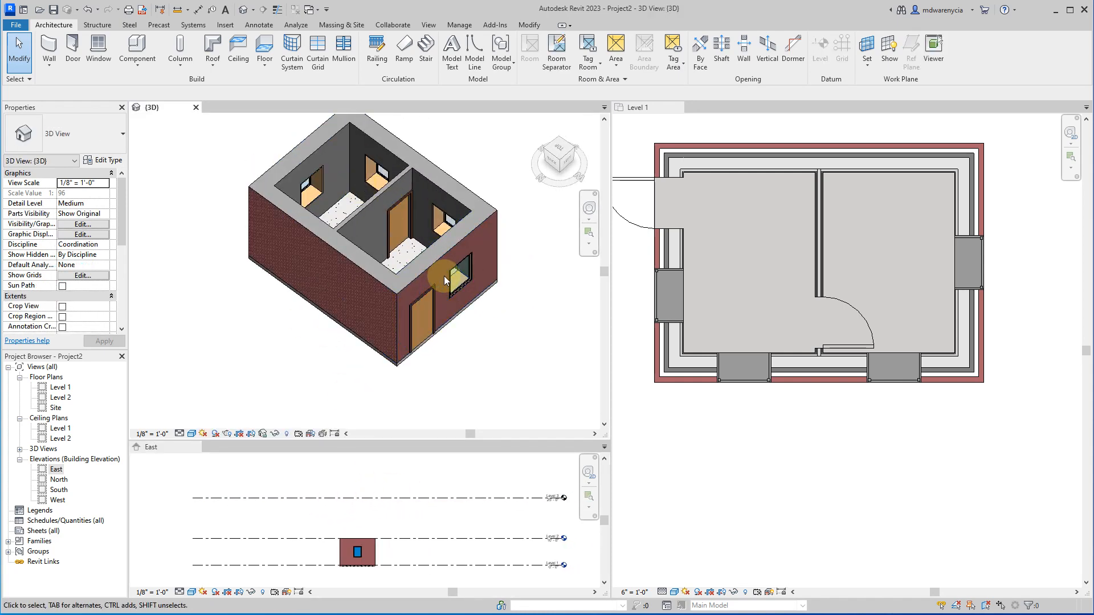
pyautogui.scroll(3, 365, 177)
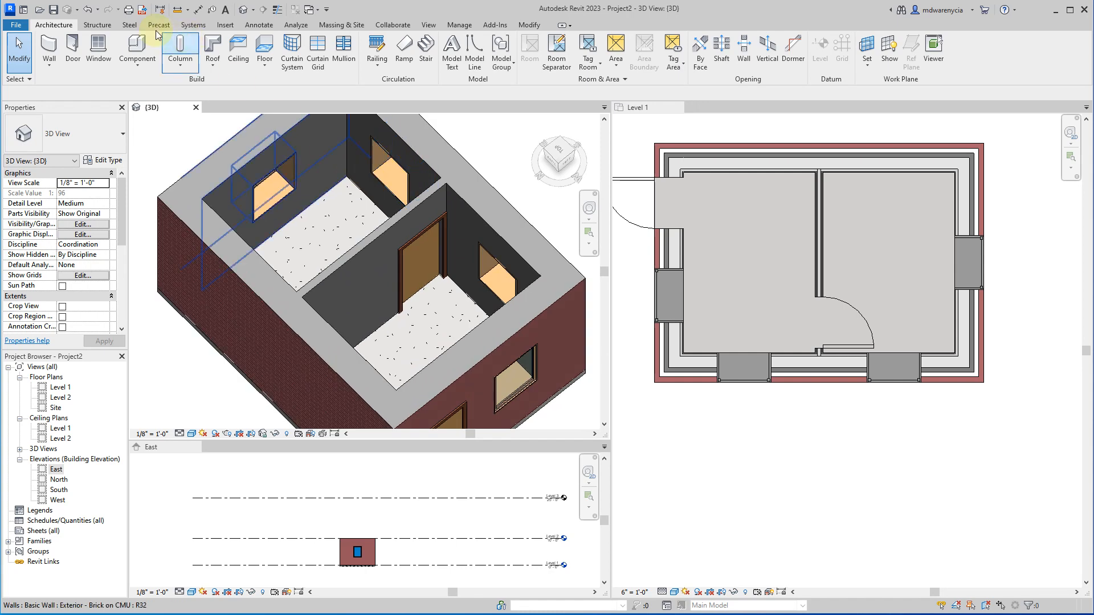
# - Place an automatic 2' x 4' ACT System ceiling on Level 1 in the room with the exterior door, and dismiss the warning
pyautogui.click(243, 59)
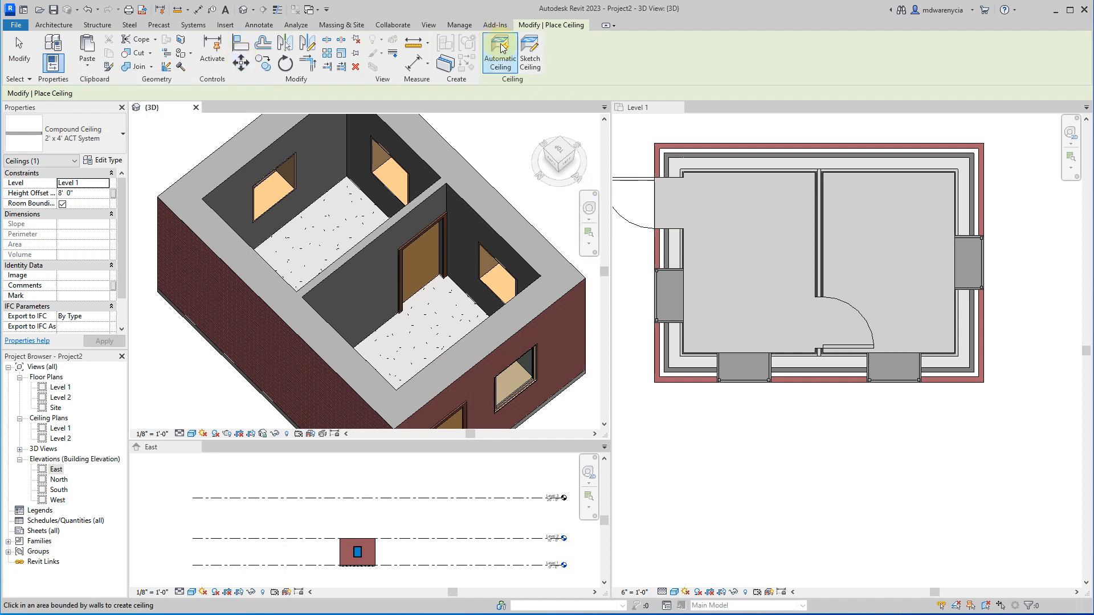
pyautogui.click(501, 48)
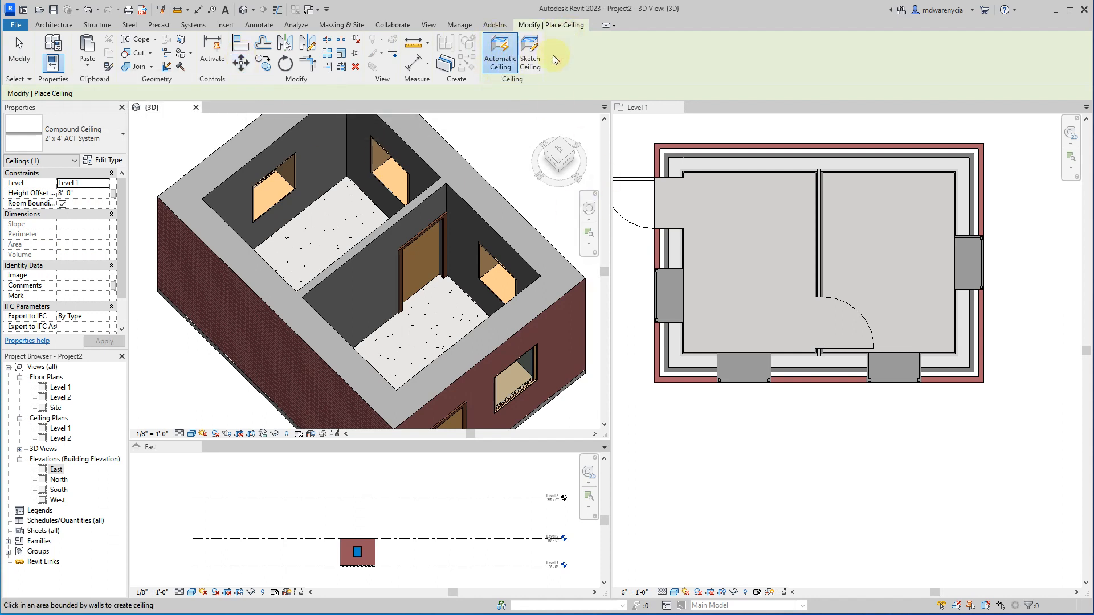
pyautogui.click(638, 107)
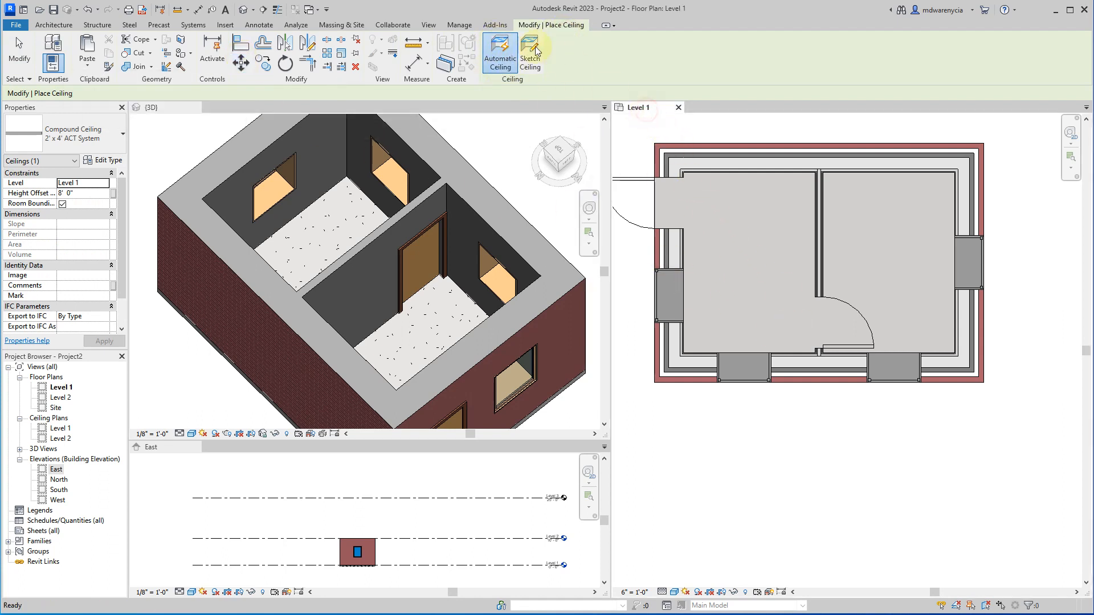
pyautogui.click(493, 58)
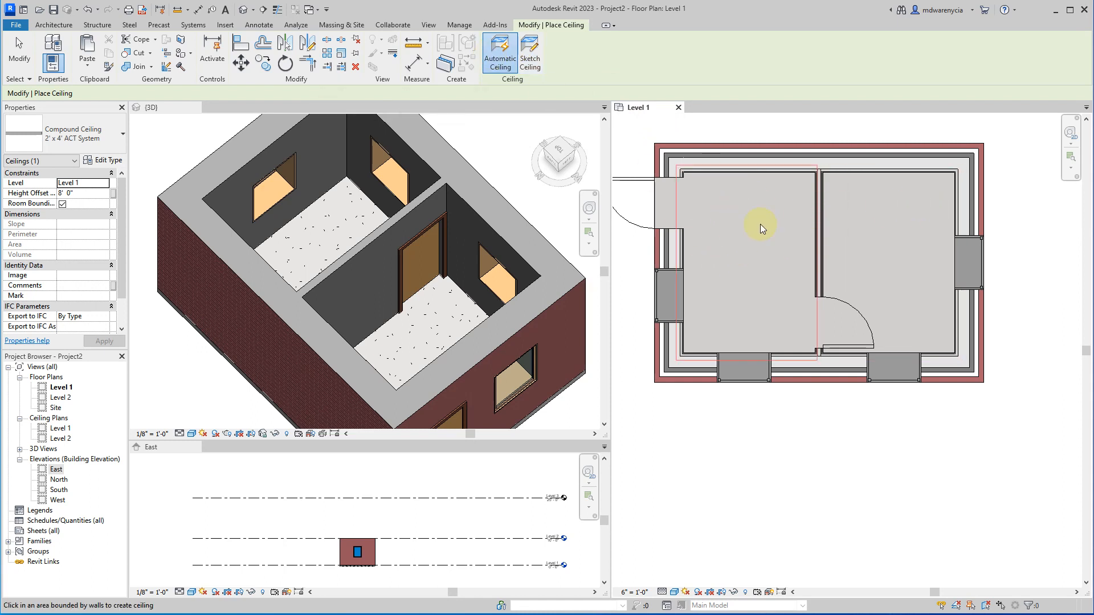
pyautogui.click(741, 261)
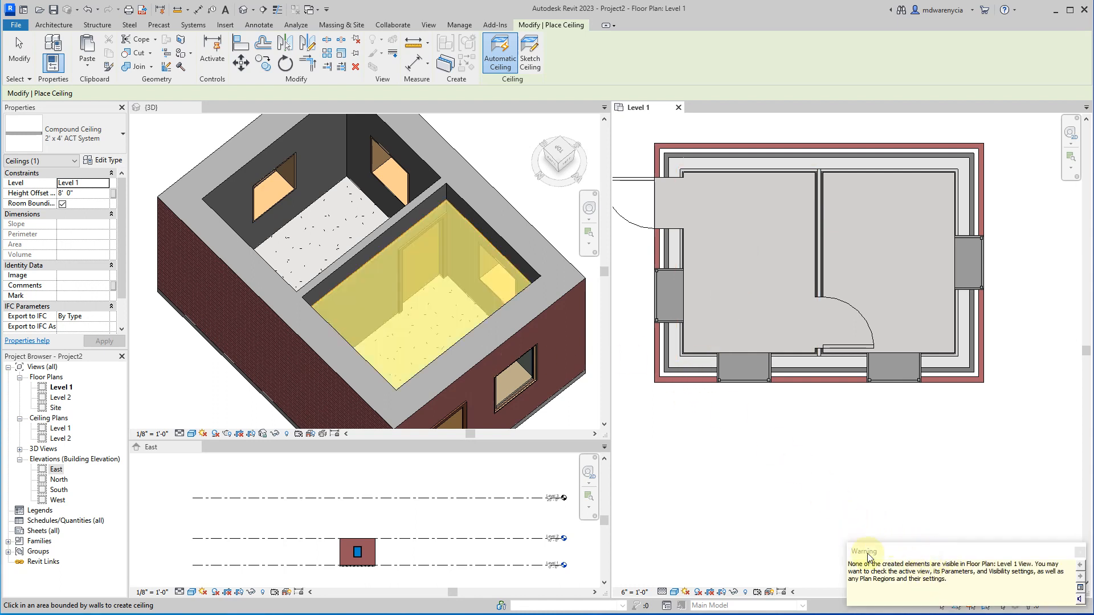
pyautogui.moveTo(924, 561); pyautogui.dragTo(761, 422)
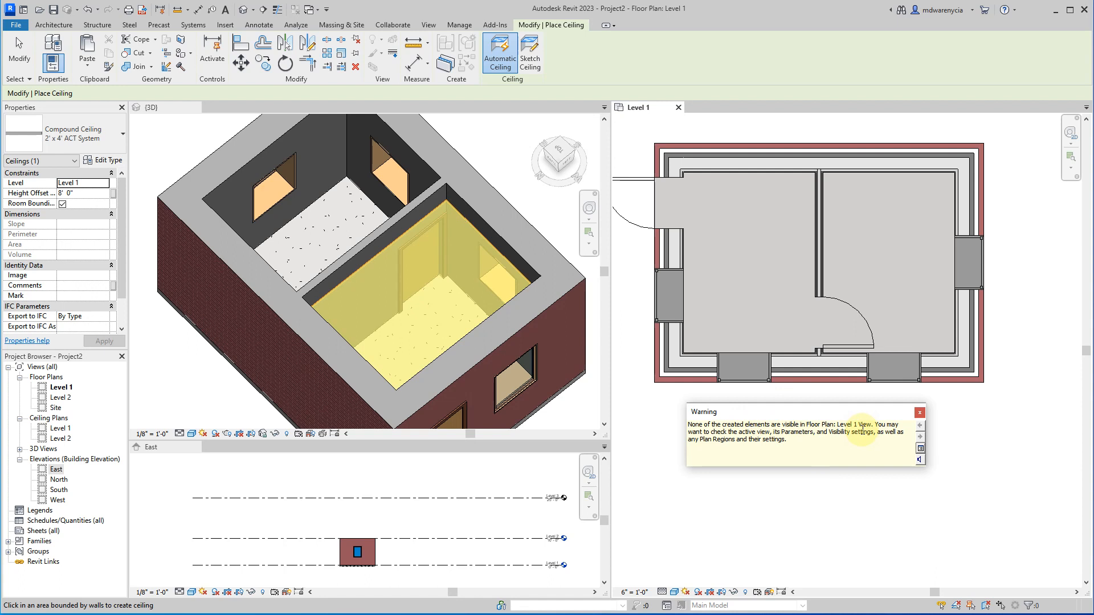
pyautogui.click(920, 414)
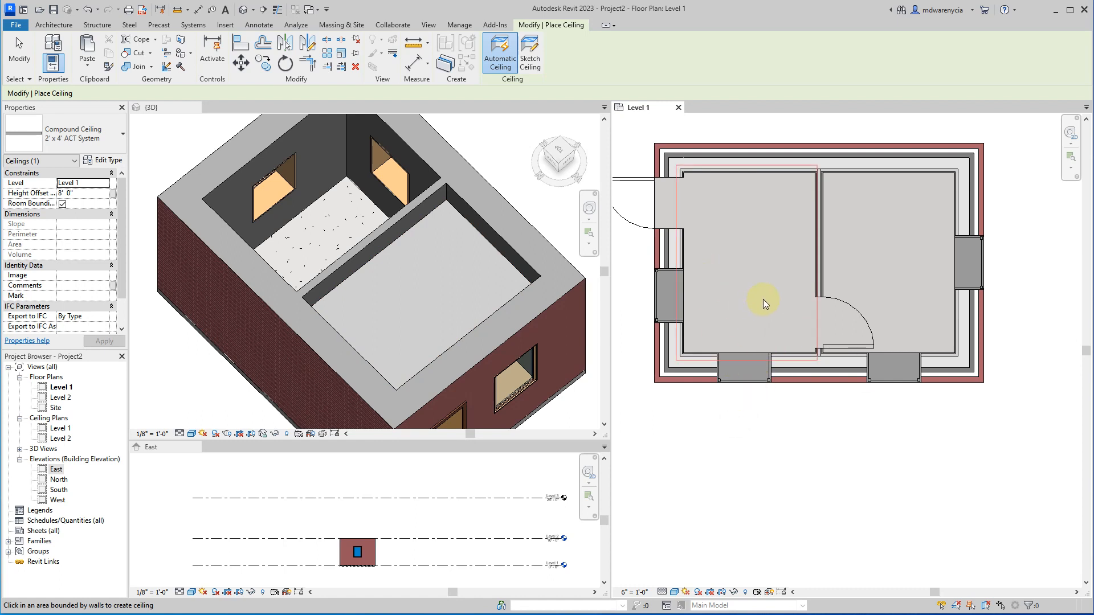
# - Place the automatic ceiling again in the same room with the exterior door and dismiss the warnings
pyautogui.click(750, 274)
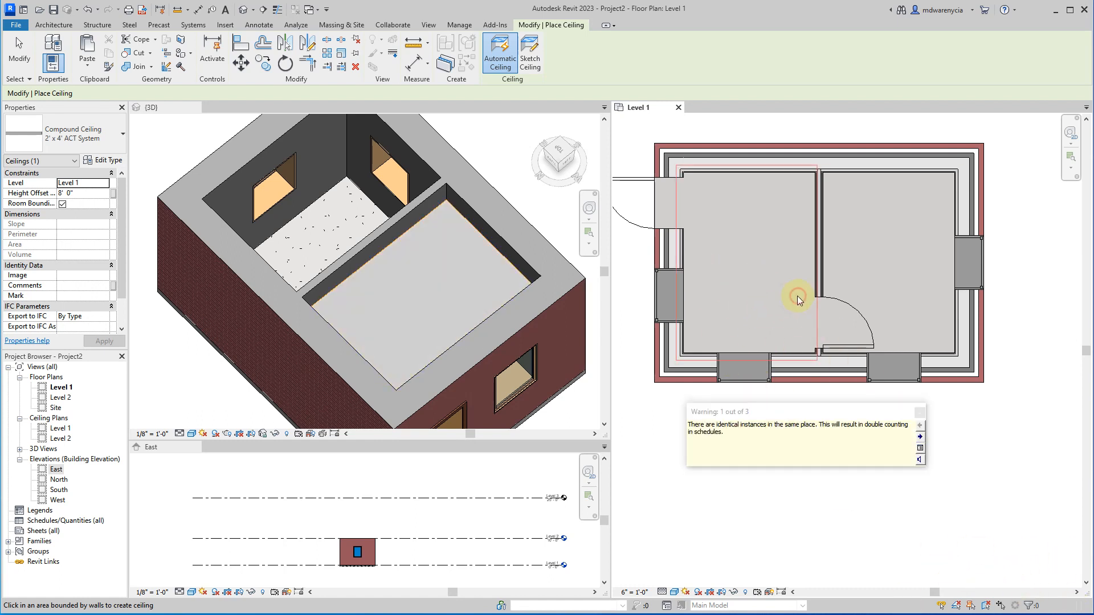
pyautogui.click(782, 292)
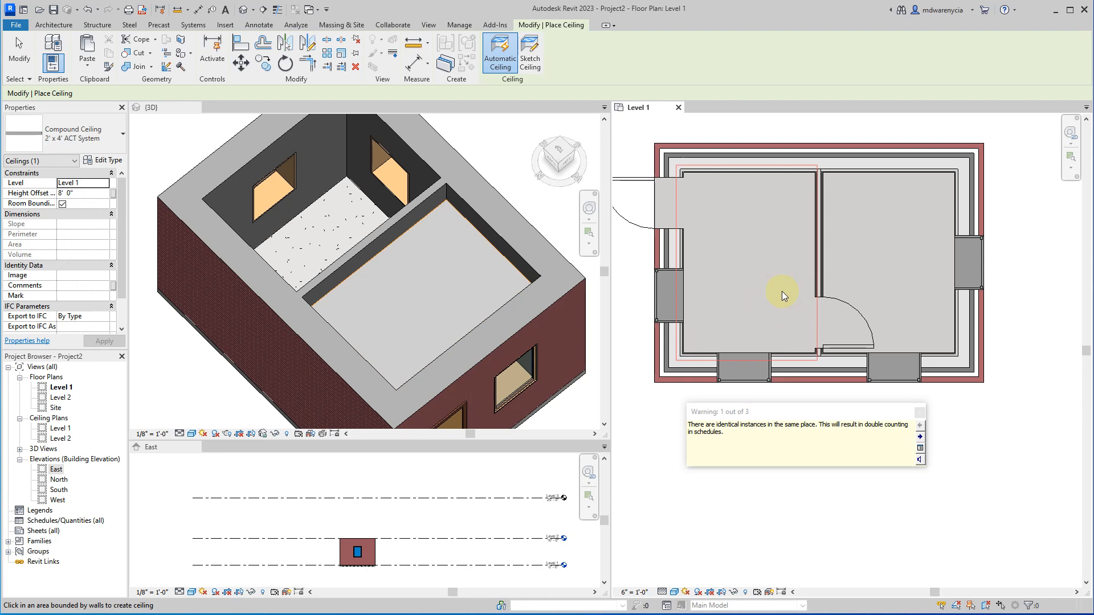
pyautogui.click(920, 411)
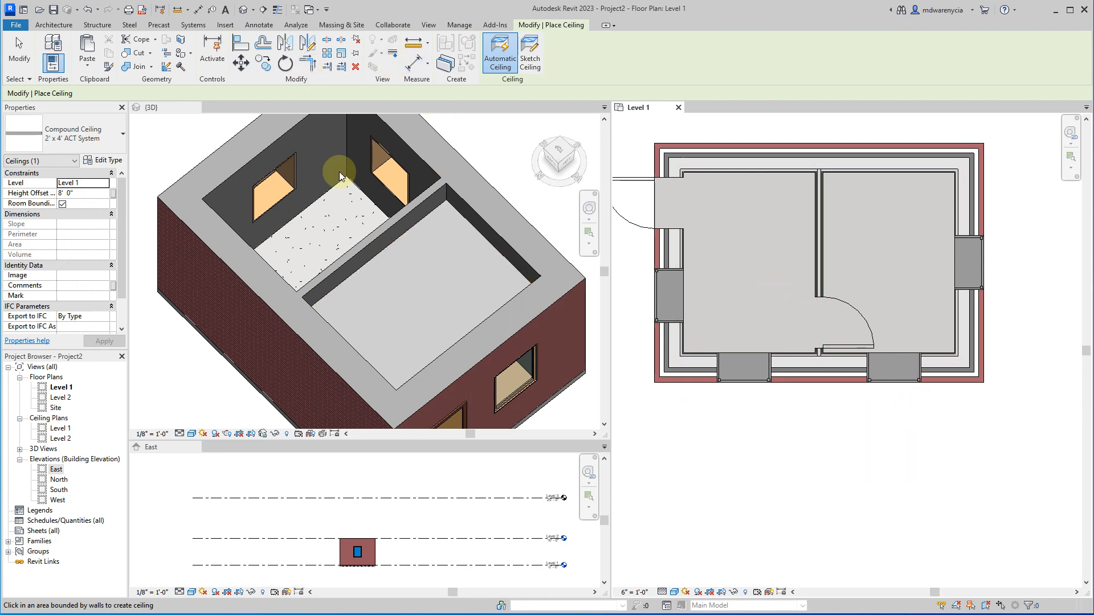
# - Delete the overlapping ceilings in the room with the exterior door, and undo the last deletion
pyautogui.press('Escape')
pyautogui.press('Escape')
pyautogui.click(382, 252)
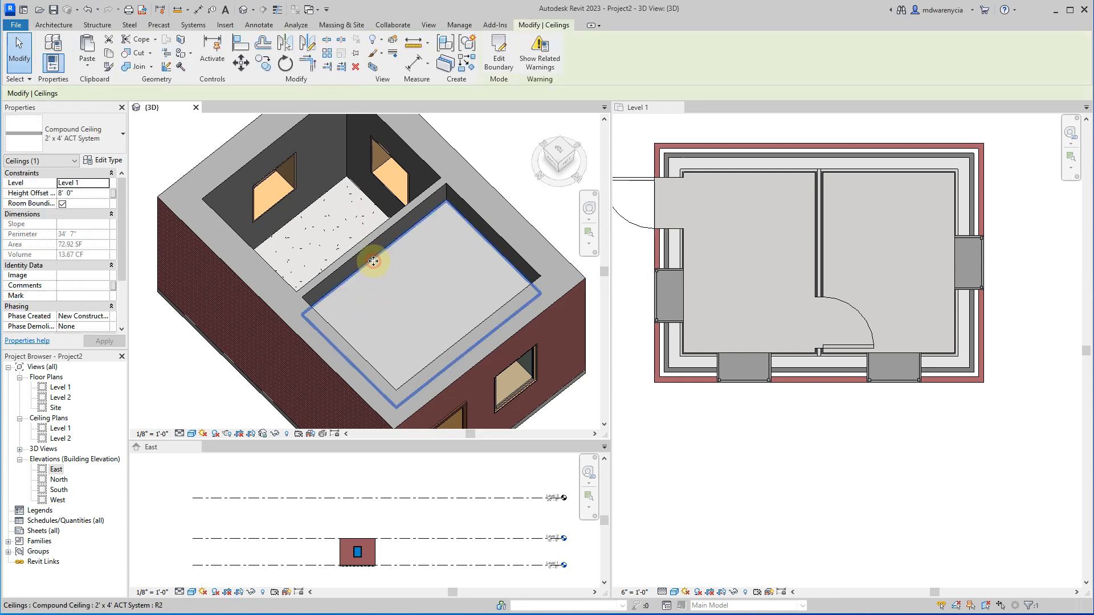
pyautogui.press('Escape')
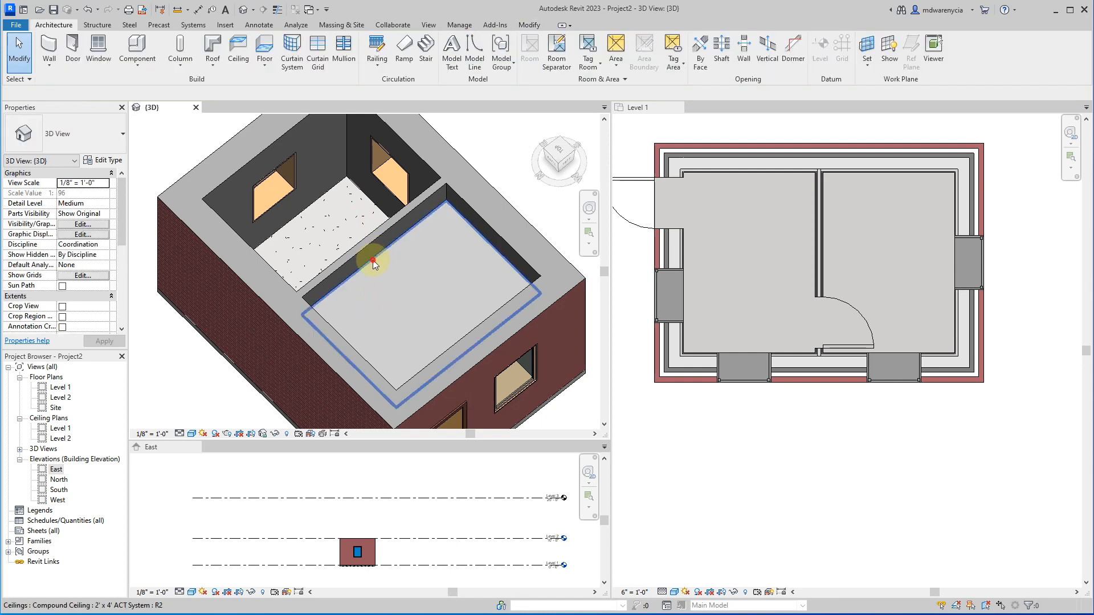
pyautogui.click(375, 255)
pyautogui.press('Escape')
pyautogui.click(374, 259)
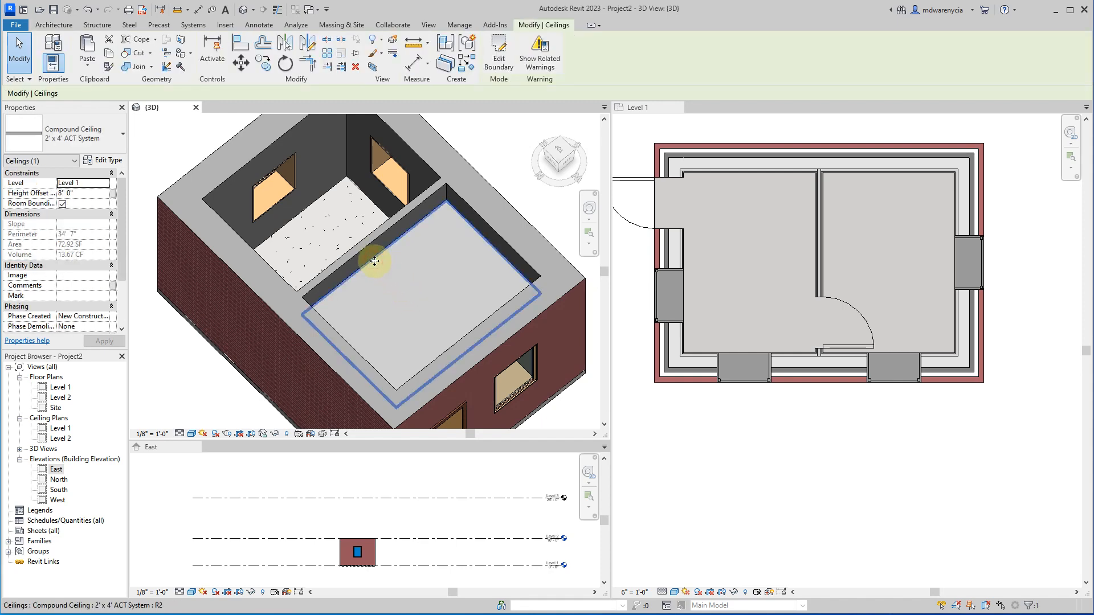
pyautogui.press('Escape')
pyautogui.click(372, 261)
pyautogui.press('Delete')
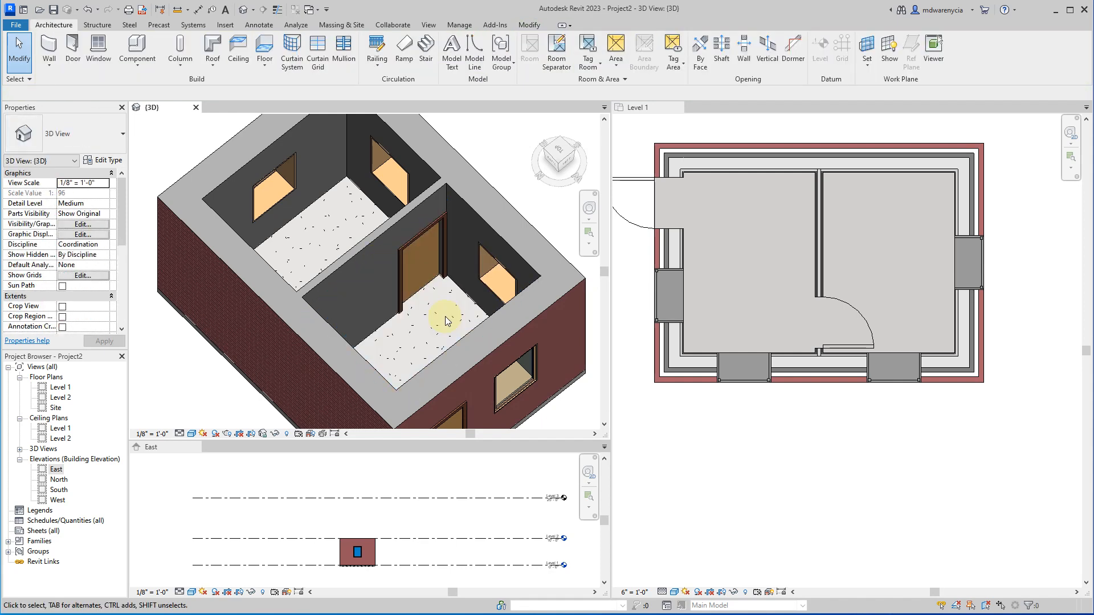
pyautogui.hotkey('ctrl', 'z')
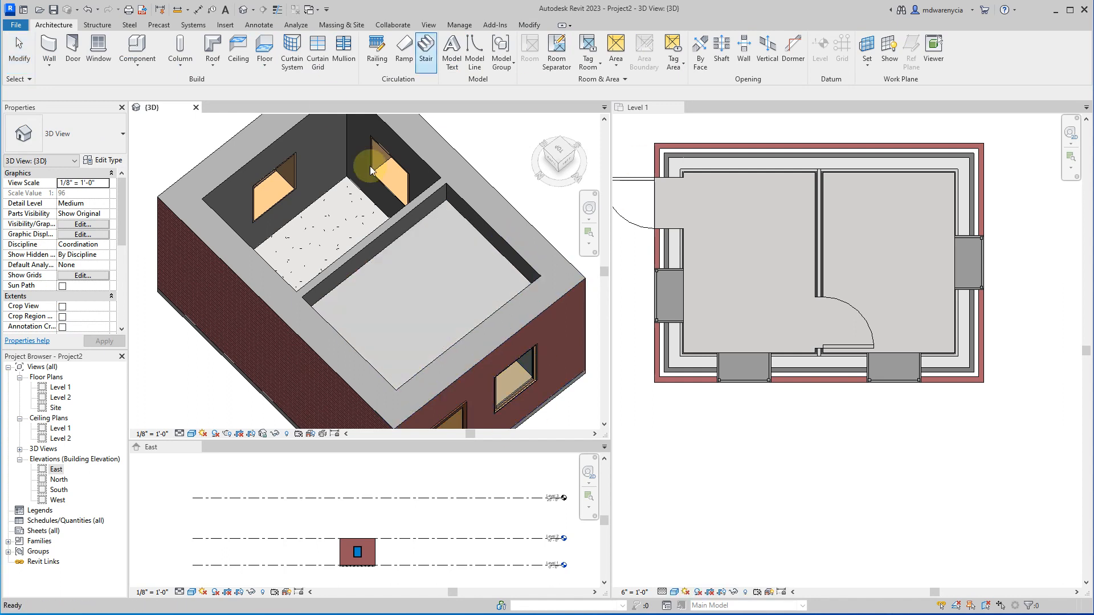
# - Place an automatic 2' x 4' ACT System ceiling in the second room on Level 1, and check both ceilings in the 3D view
pyautogui.click(707, 205)
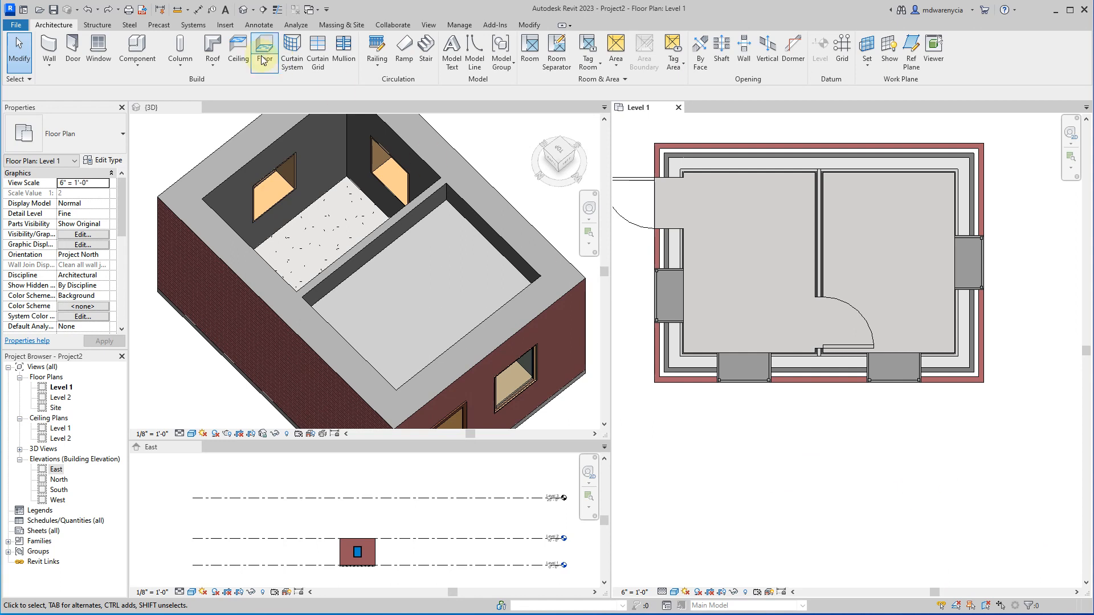
pyautogui.click(239, 50)
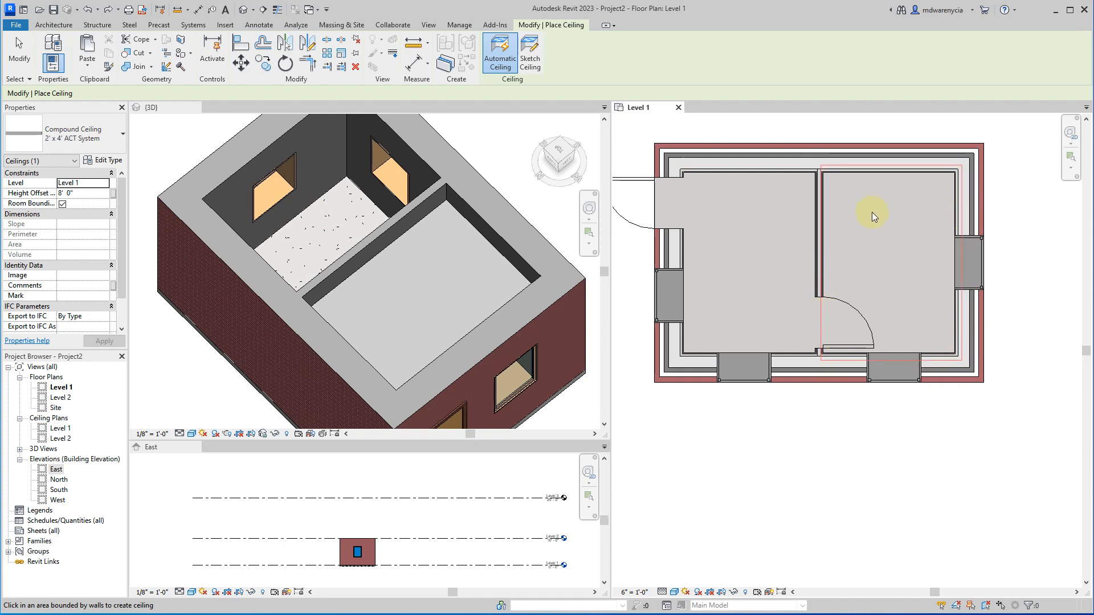
pyautogui.click(878, 248)
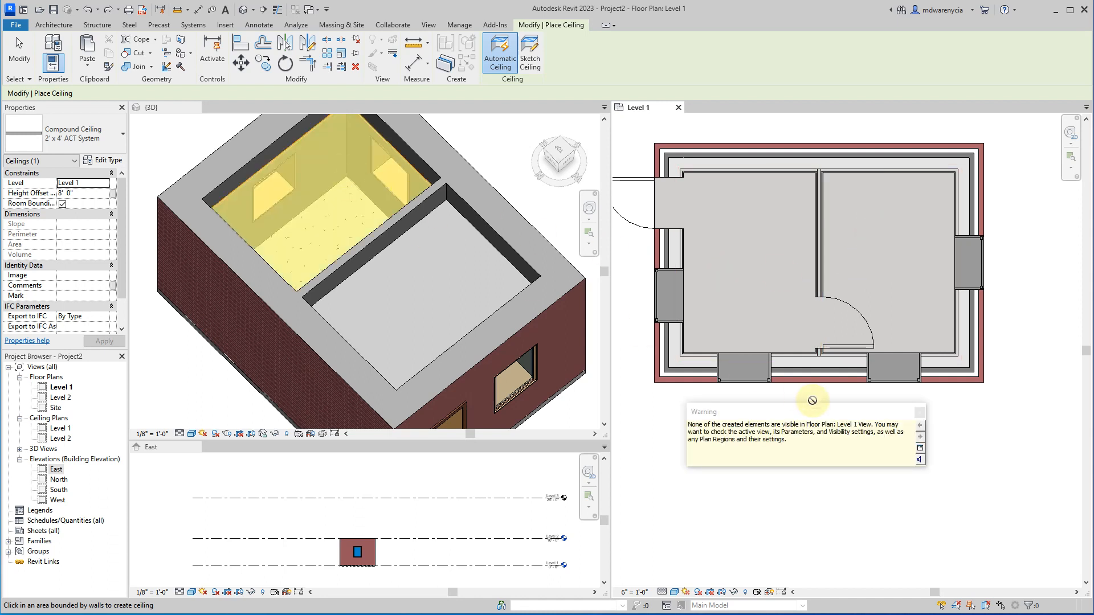
pyautogui.click(919, 411)
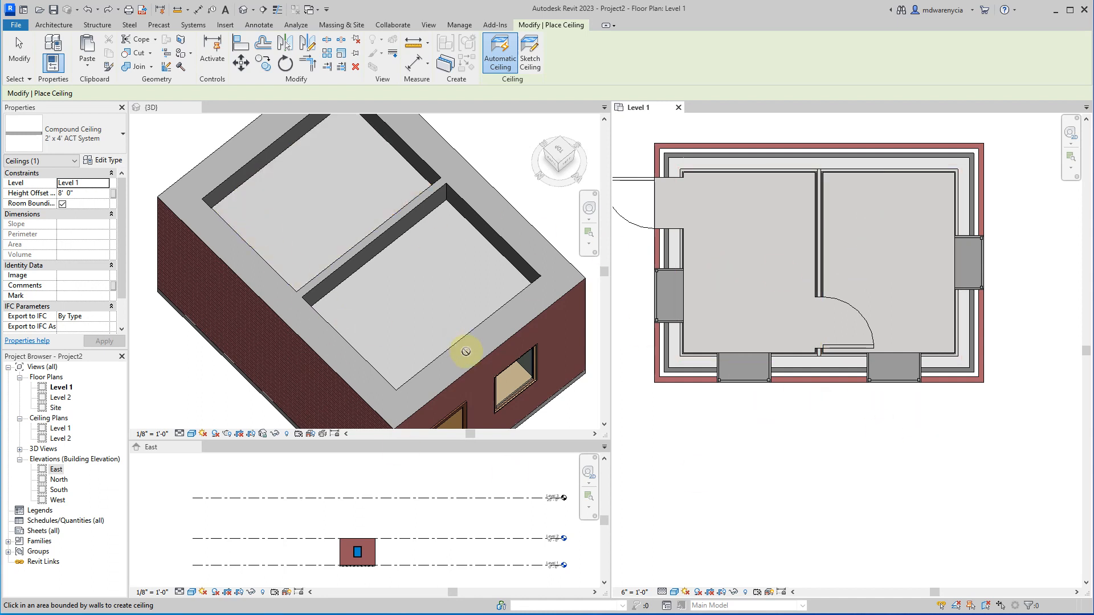
pyautogui.keyDown('shift'); pyautogui.moveTo(413, 320); pyautogui.dragTo(225, 209, button='middle'); pyautogui.keyUp('shift')
pyautogui.scroll(-2, 225, 209)
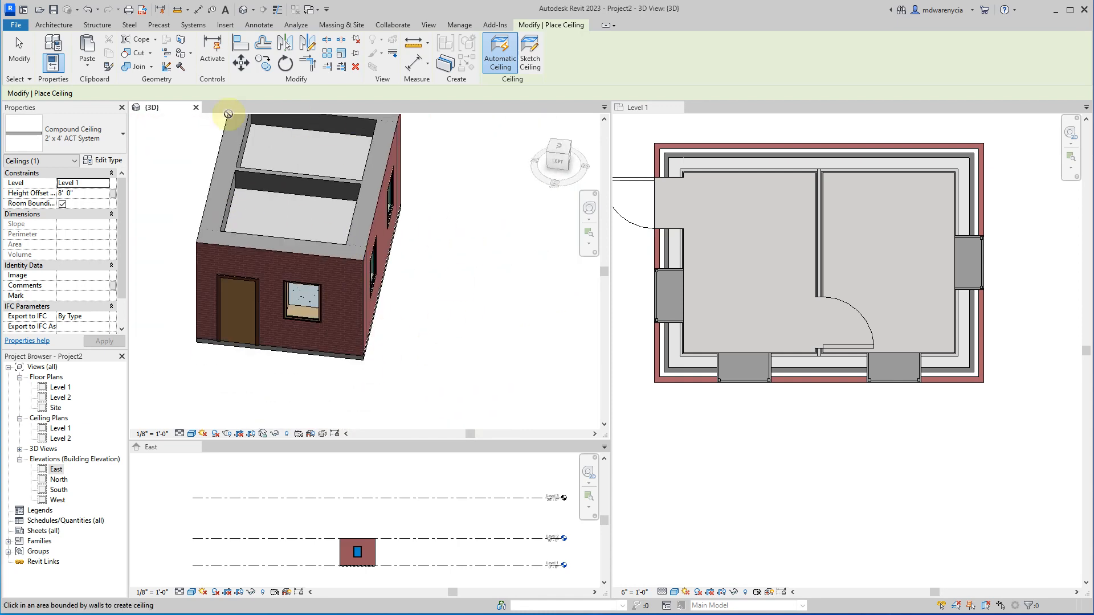
pyautogui.press('Escape')
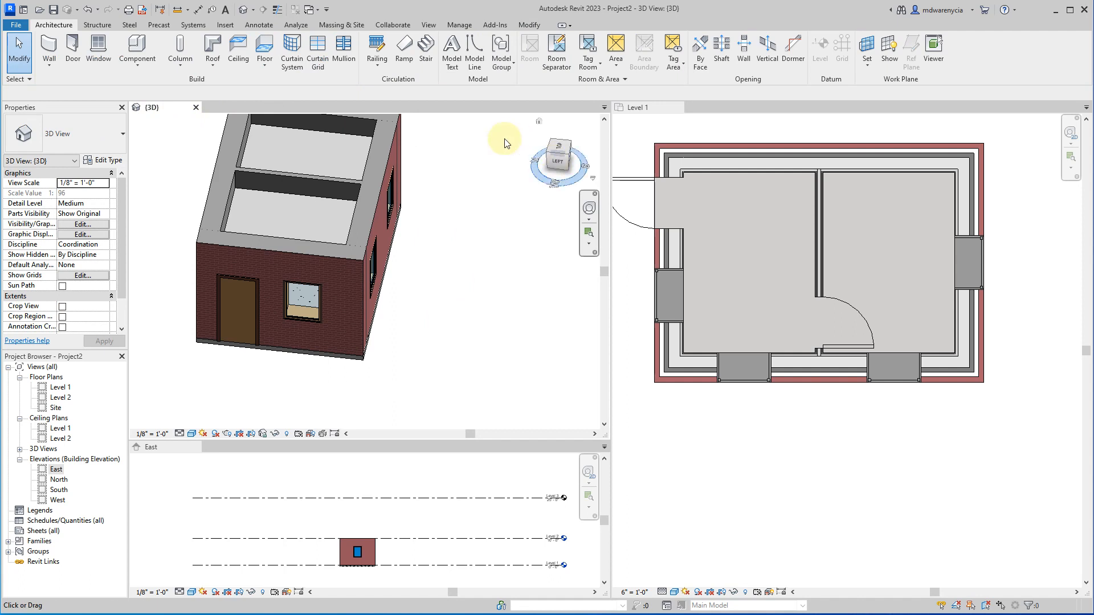
pyautogui.click(215, 50)
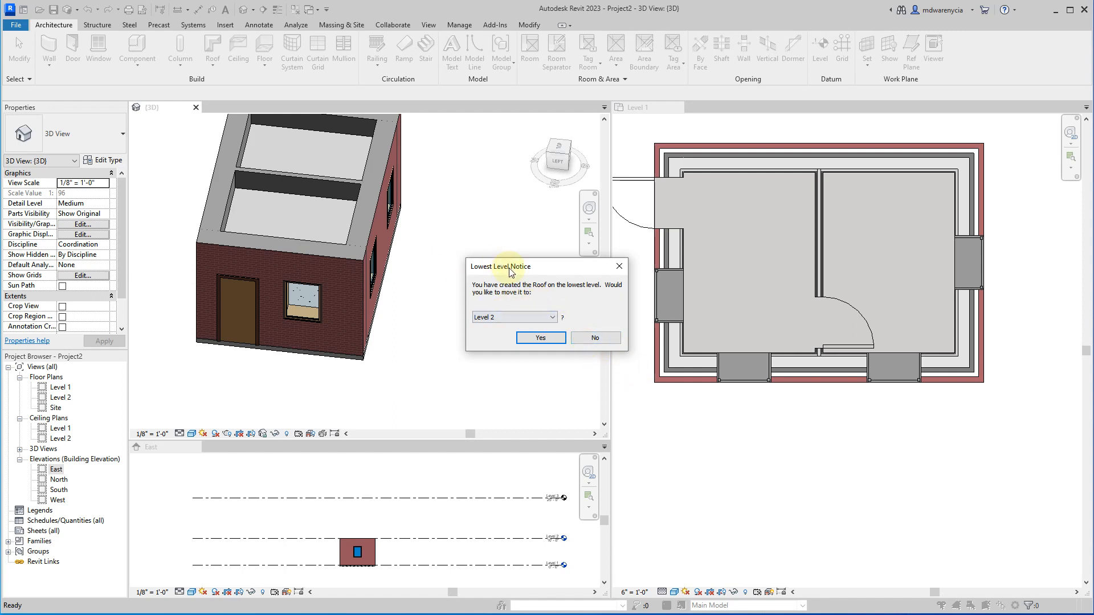
pyautogui.click(617, 267)
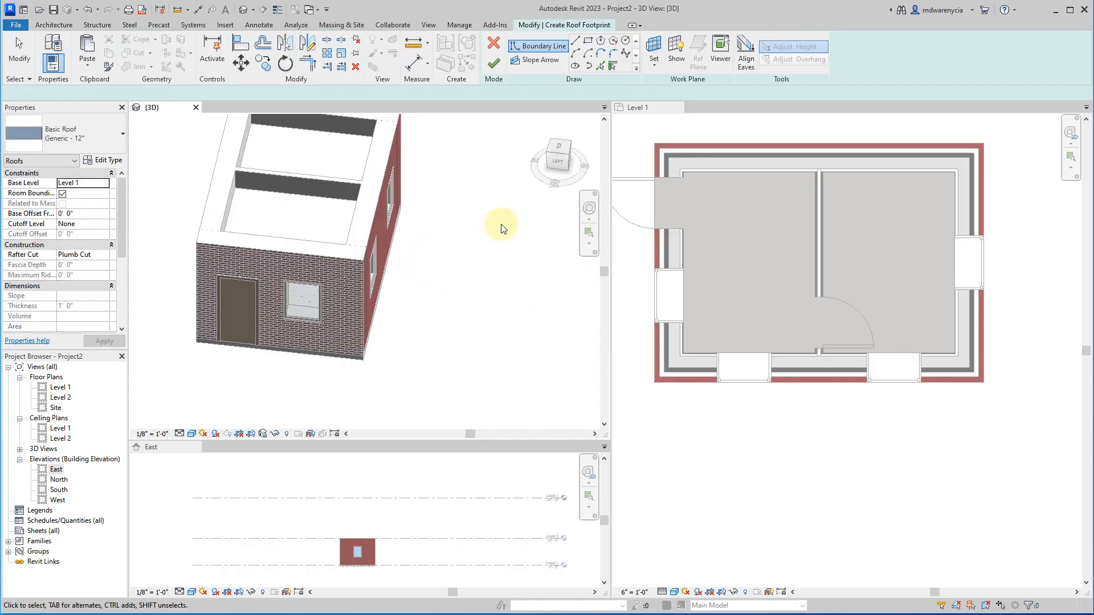
pyautogui.click(493, 63)
# - Open the Level 2 floor plan and bring the building outline into close view
pyautogui.moveTo(382, 313); pyautogui.dragTo(361, 354, button='middle')
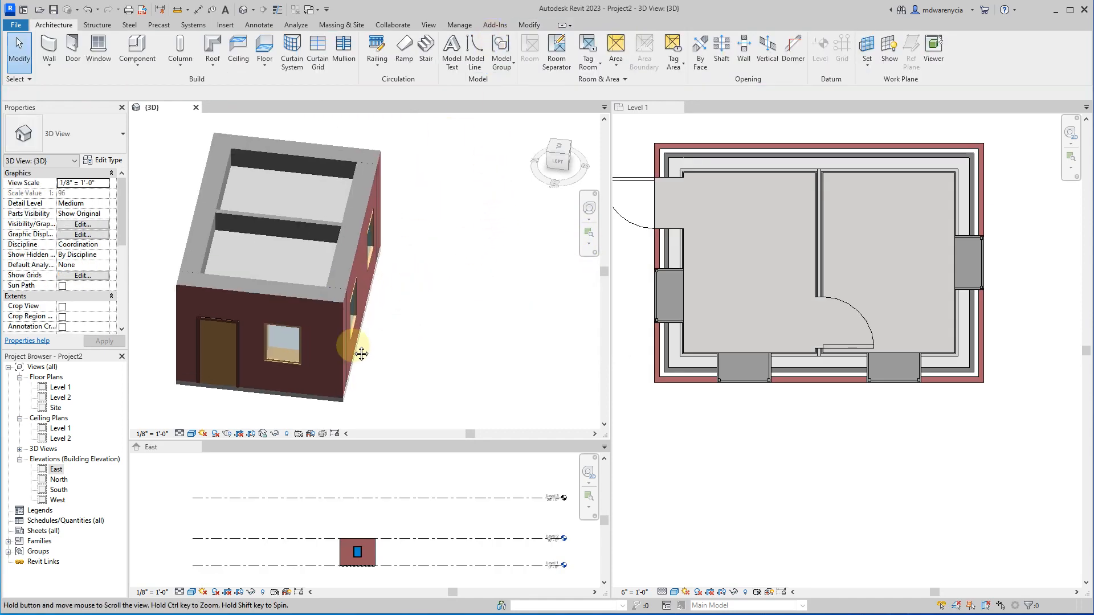
pyautogui.scroll(-3, 797, 459)
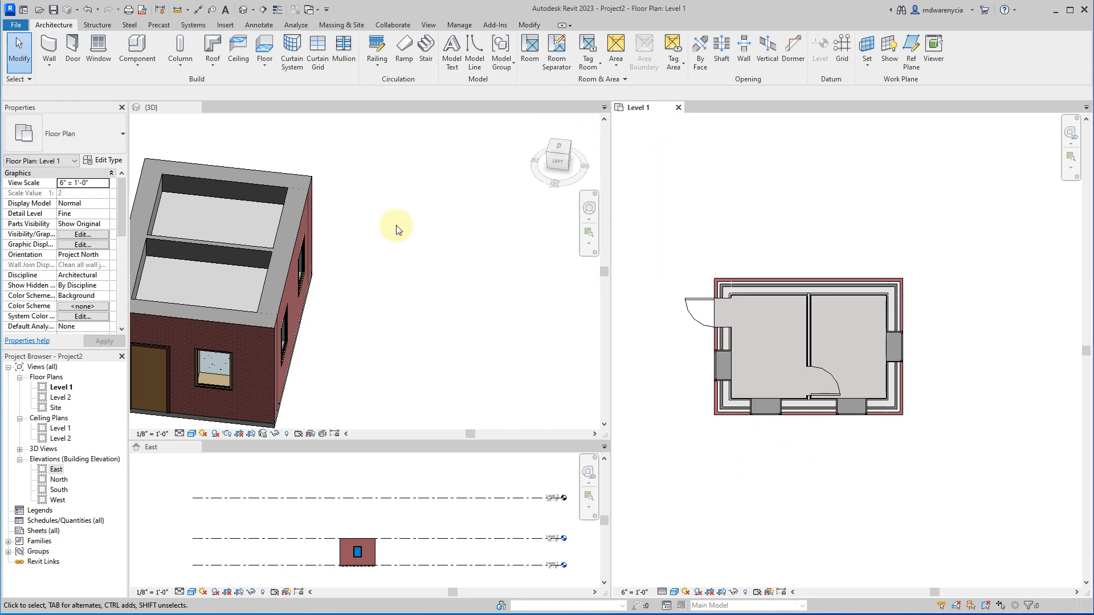
pyautogui.doubleClick(61, 398)
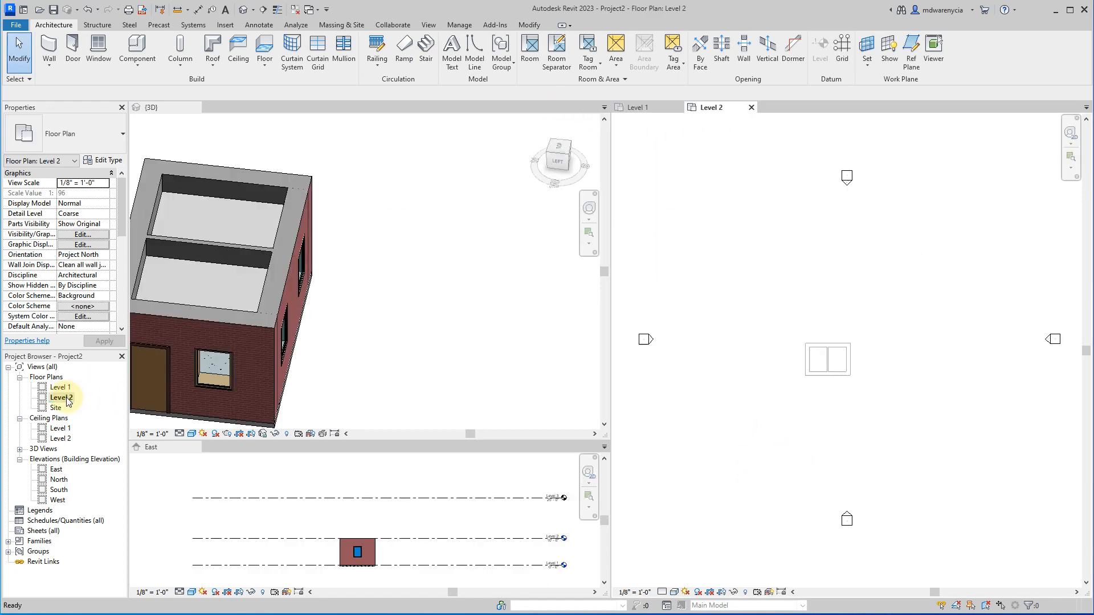
pyautogui.scroll(3, 673, 439)
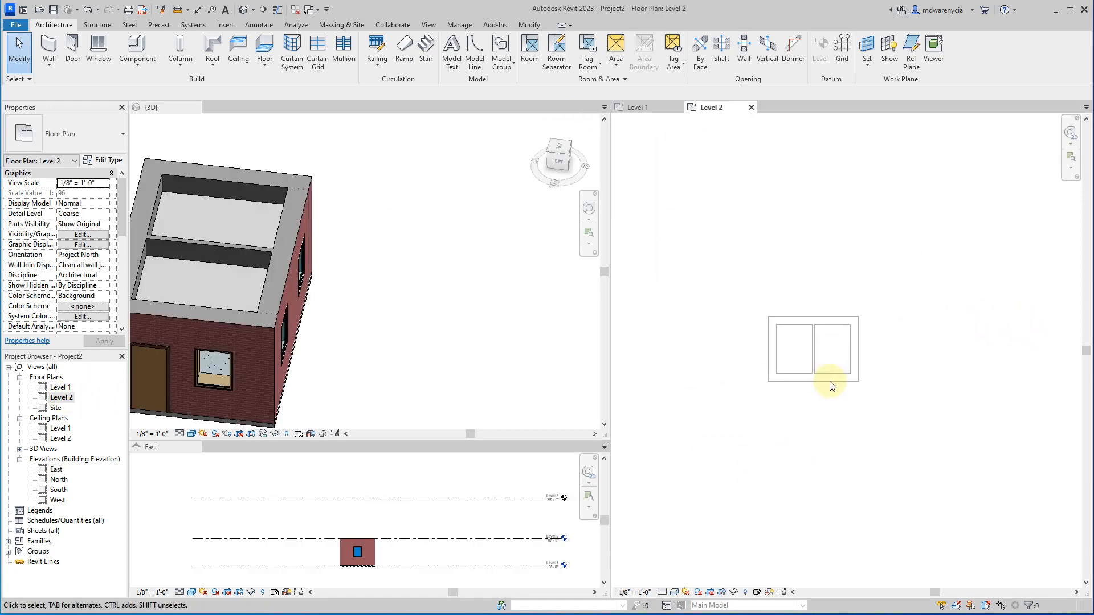
pyautogui.scroll(2, 789, 368)
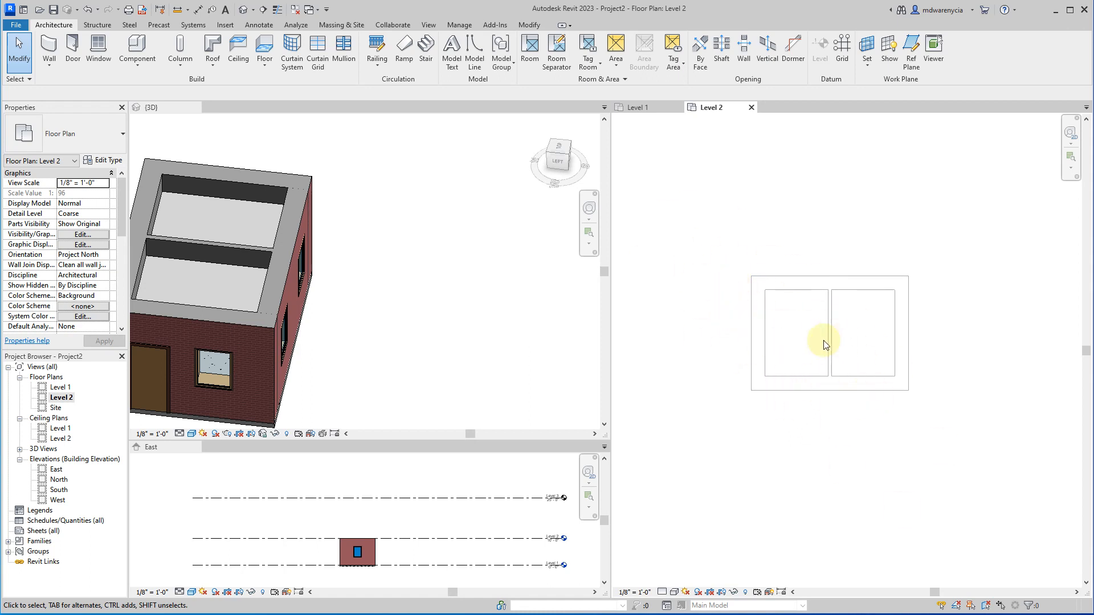
# - Set up a new Level 2 wall of type Exterior - Brick on Mtl. Stud with its location line at Finish Face: Exterior
pyautogui.click(49, 47)
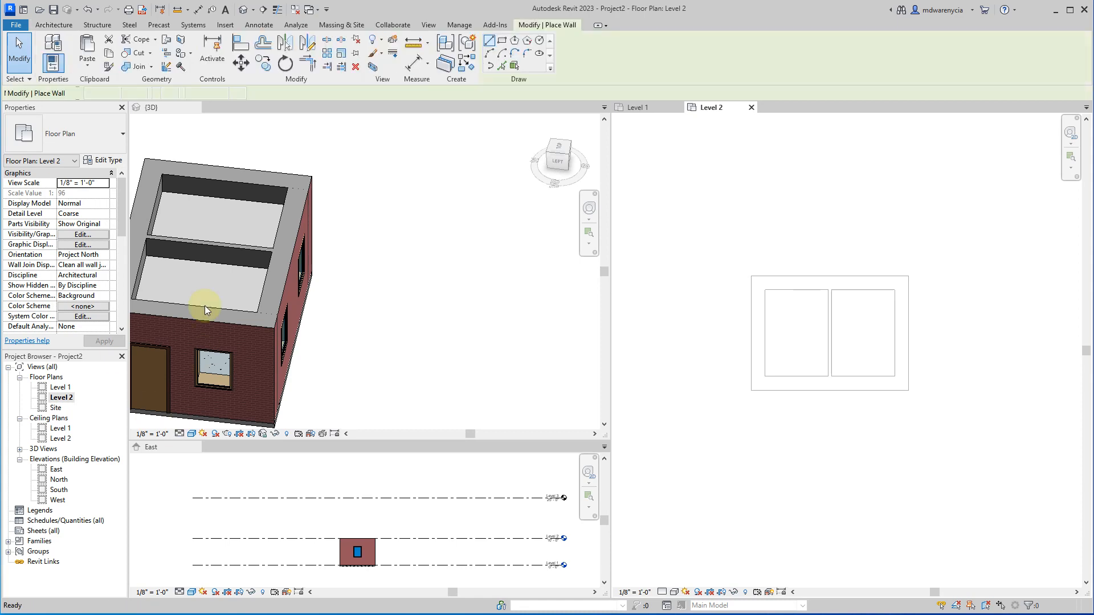
pyautogui.click(90, 139)
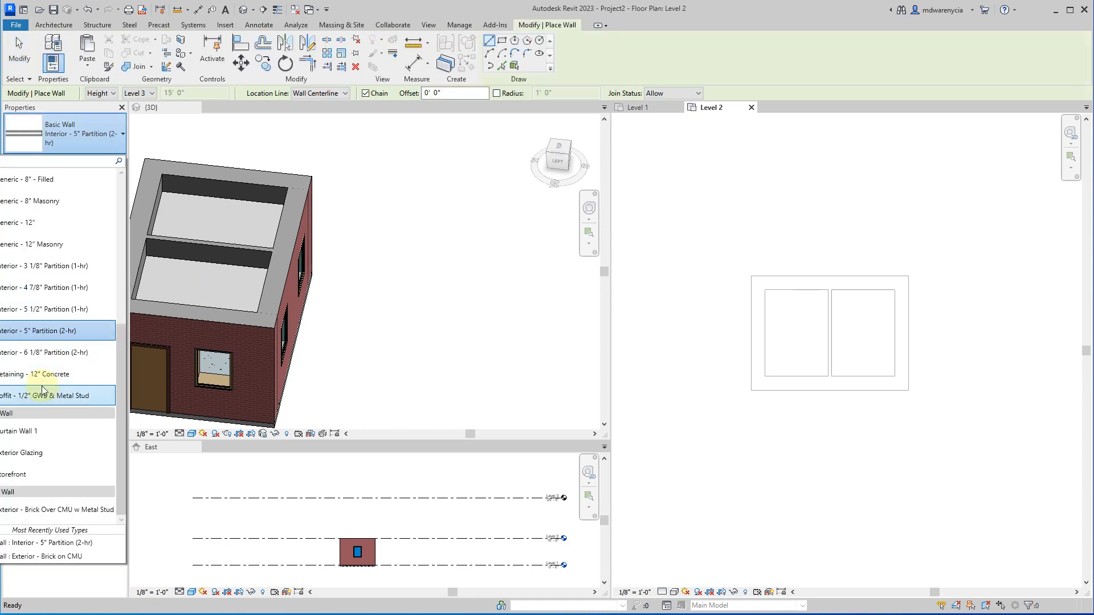
pyautogui.scroll(5, 38, 351)
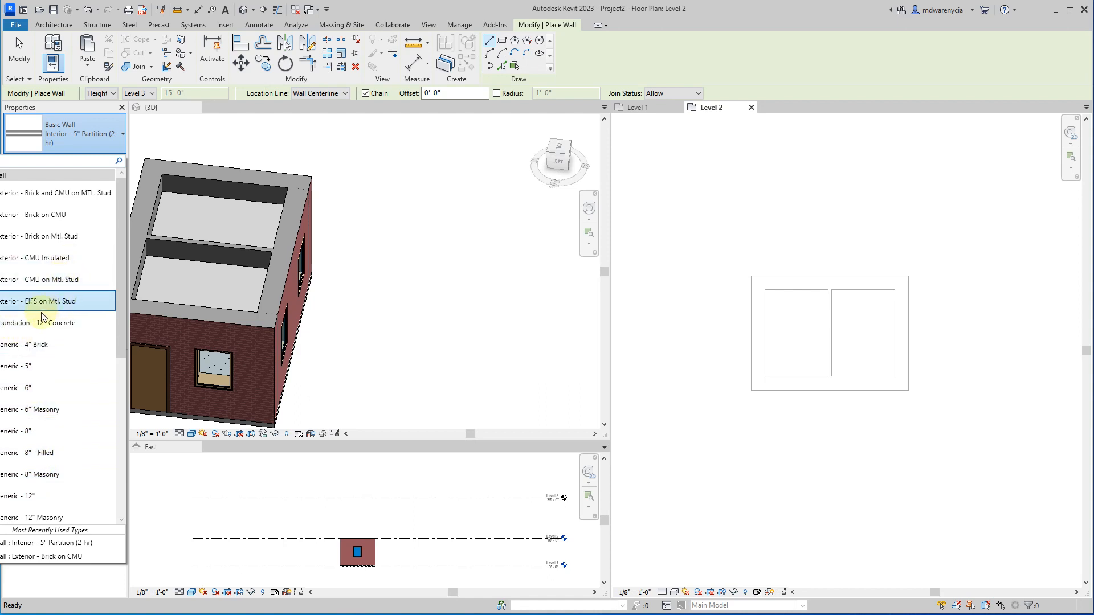
pyautogui.click(23, 237)
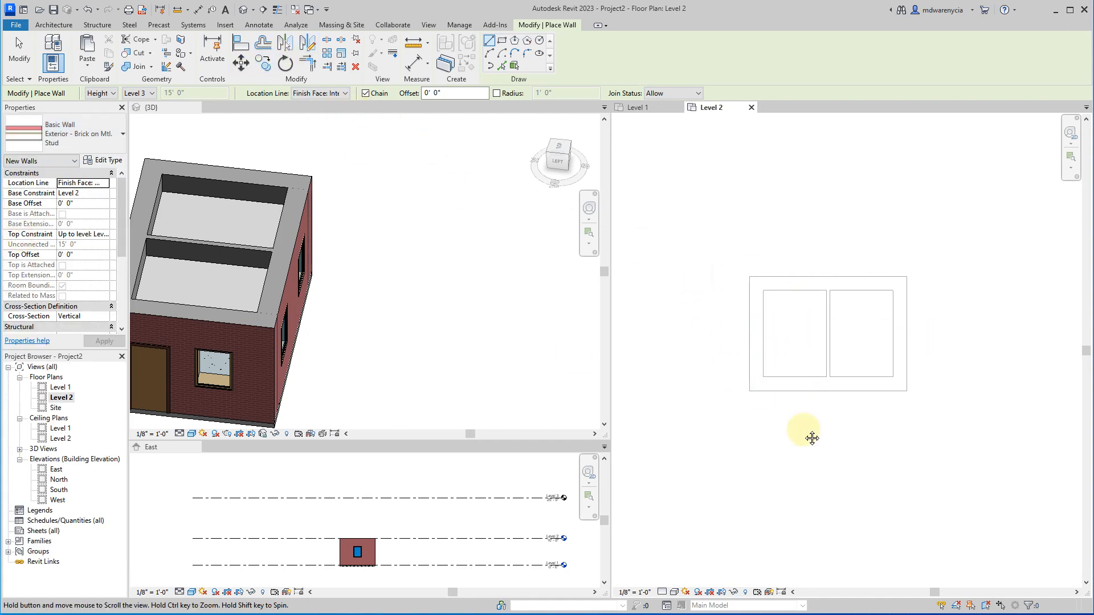
pyautogui.scroll(2, 821, 456)
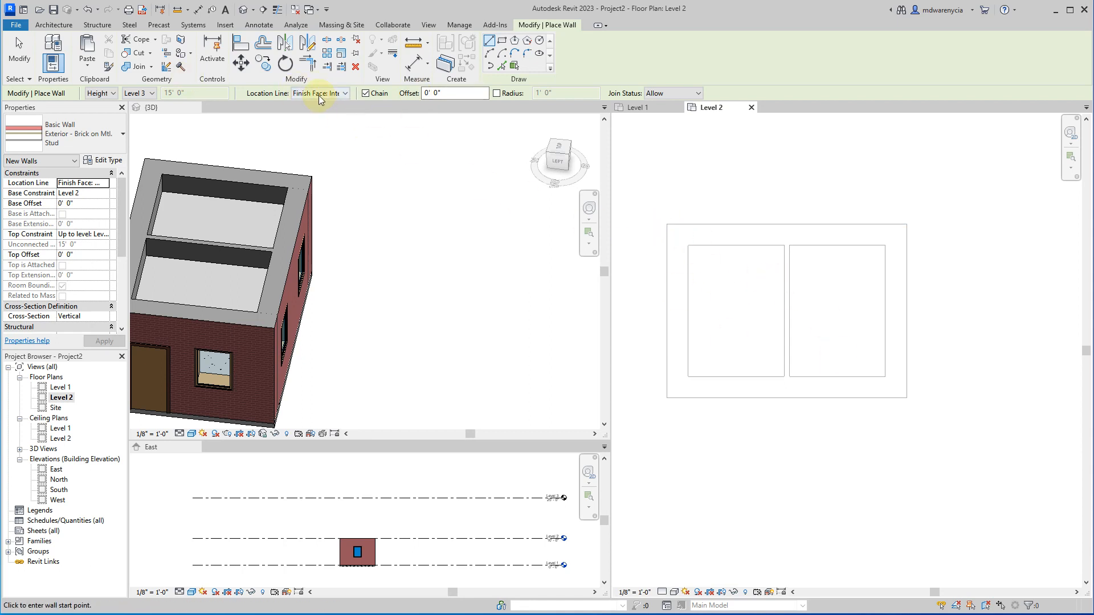
pyautogui.click(319, 95)
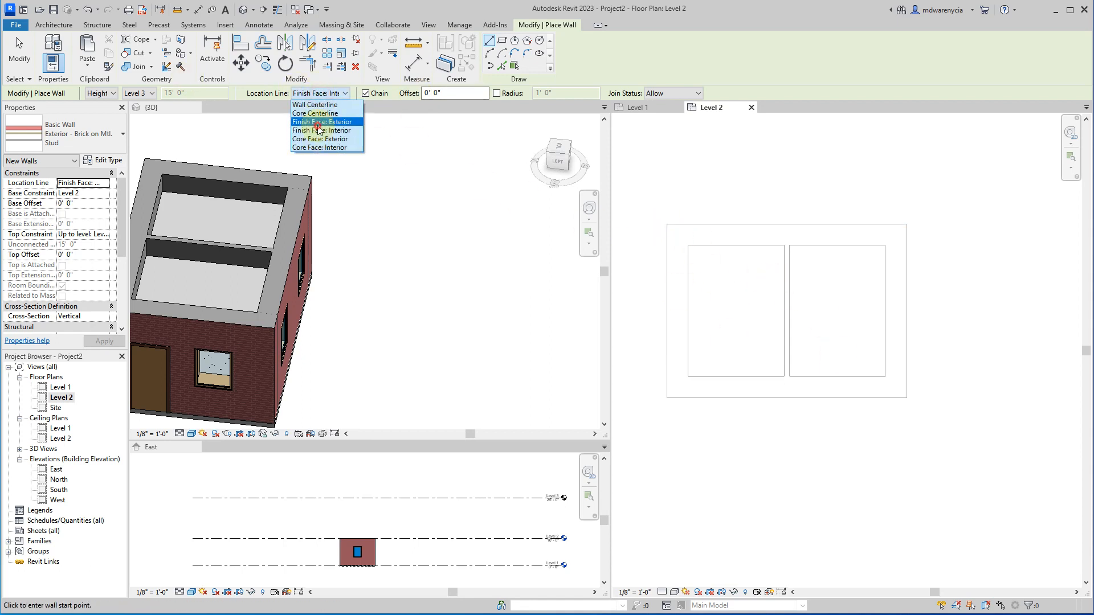
pyautogui.click(319, 122)
# - Draw four connected exterior walls on Level 2 along the outer edges of the building outline, about 18'-3" by 13'-3"
pyautogui.click(667, 224)
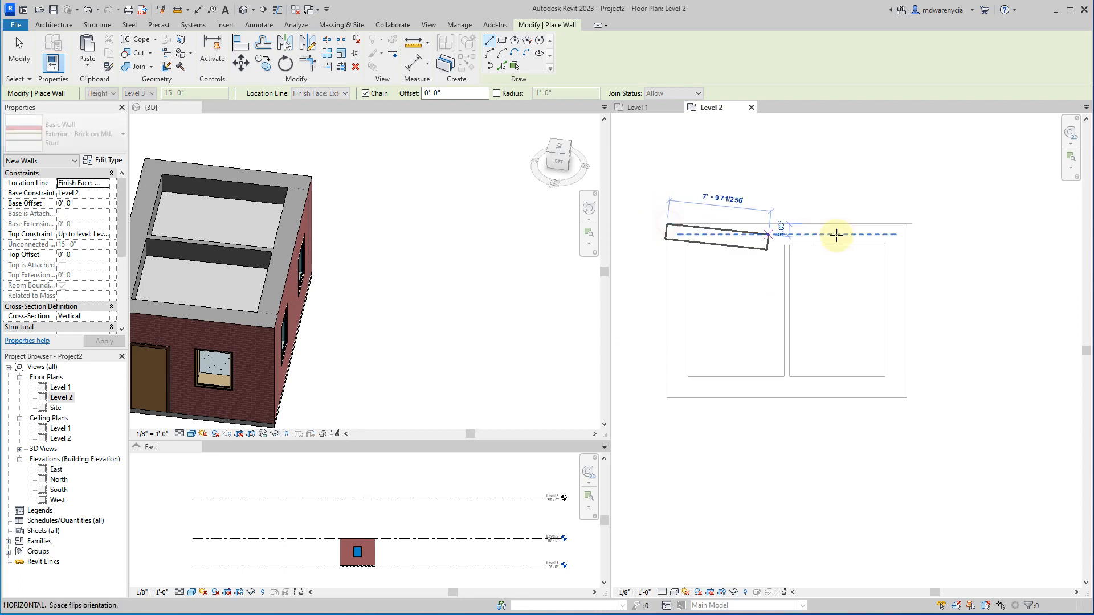
pyautogui.click(906, 224)
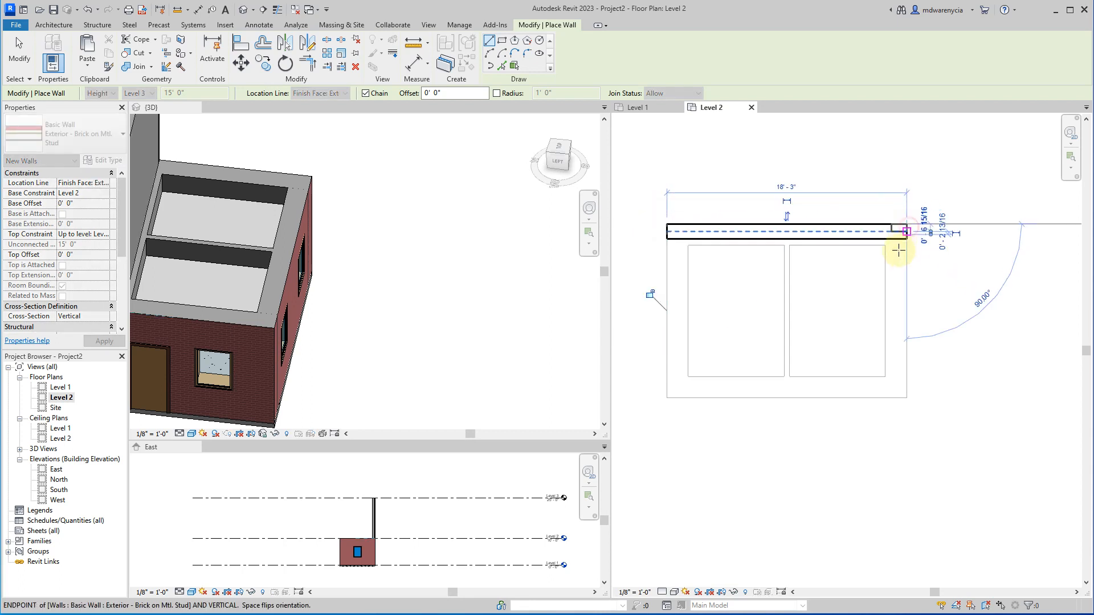
pyautogui.click(900, 397)
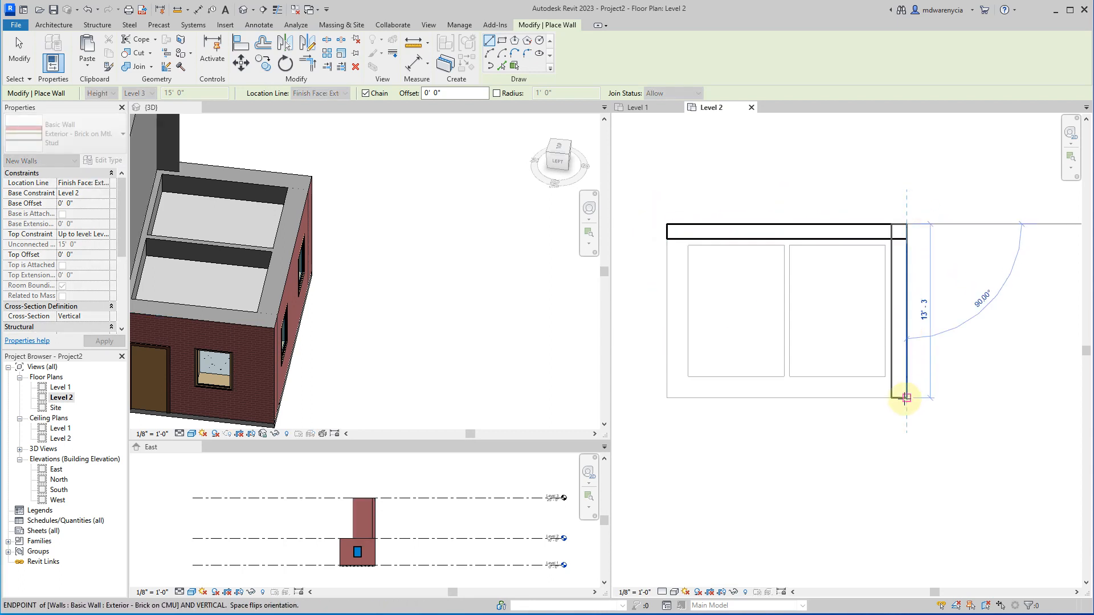
pyautogui.click(667, 397)
pyautogui.click(668, 224)
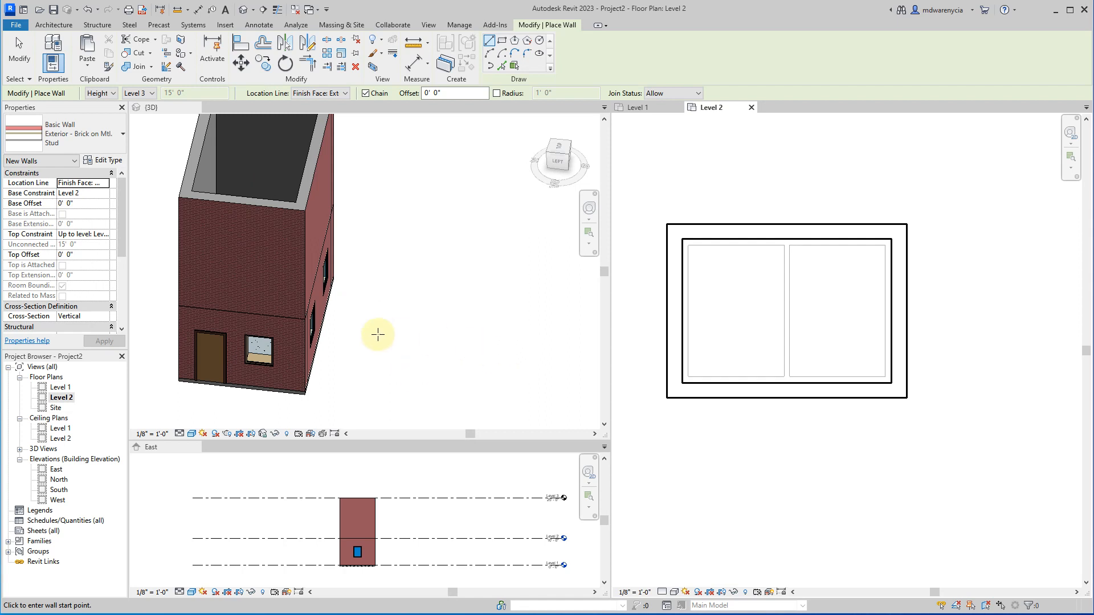
pyautogui.press('Escape')
pyautogui.press('Escape')
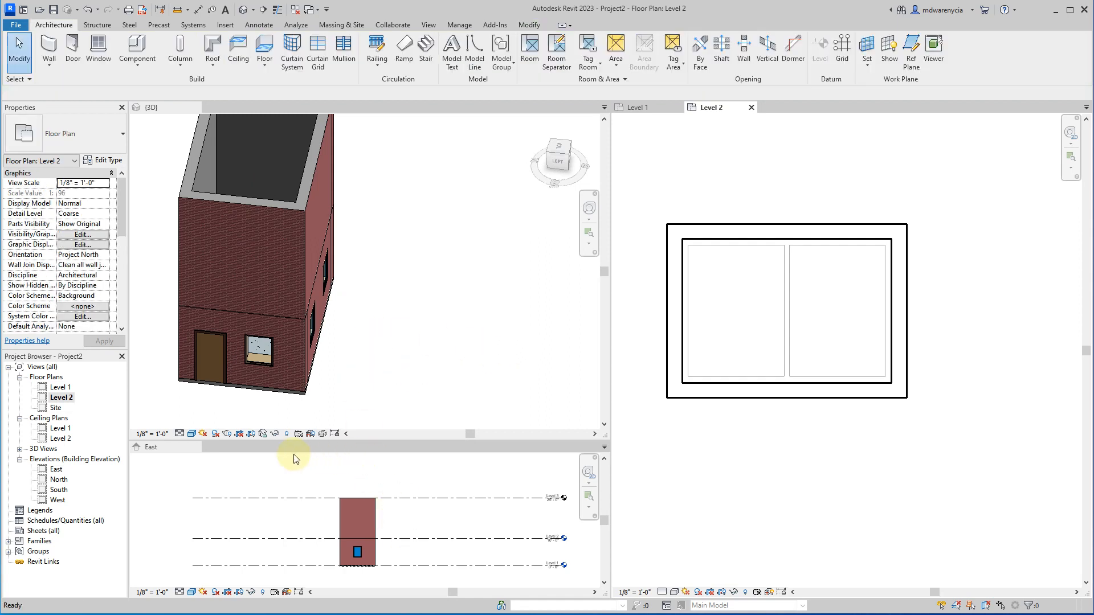
# - Select the four Level 2 walls in the East elevation and set their top constraint to Unconnected
pyautogui.click(146, 447)
pyautogui.scroll(2, 399, 519)
pyautogui.moveTo(387, 536); pyautogui.dragTo(231, 507)
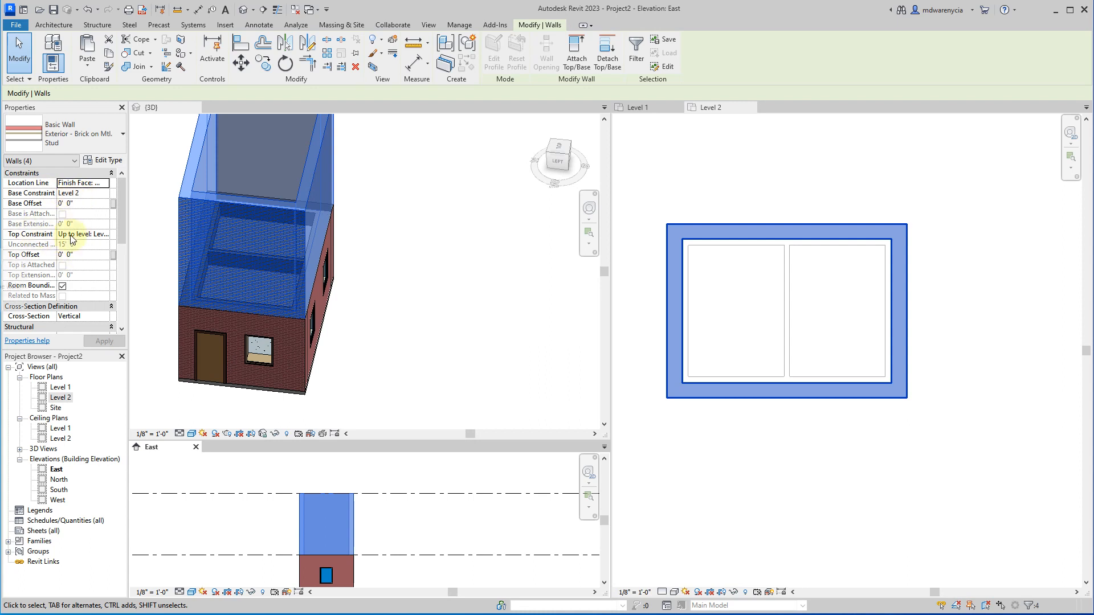
pyautogui.click(97, 237)
pyautogui.click(98, 236)
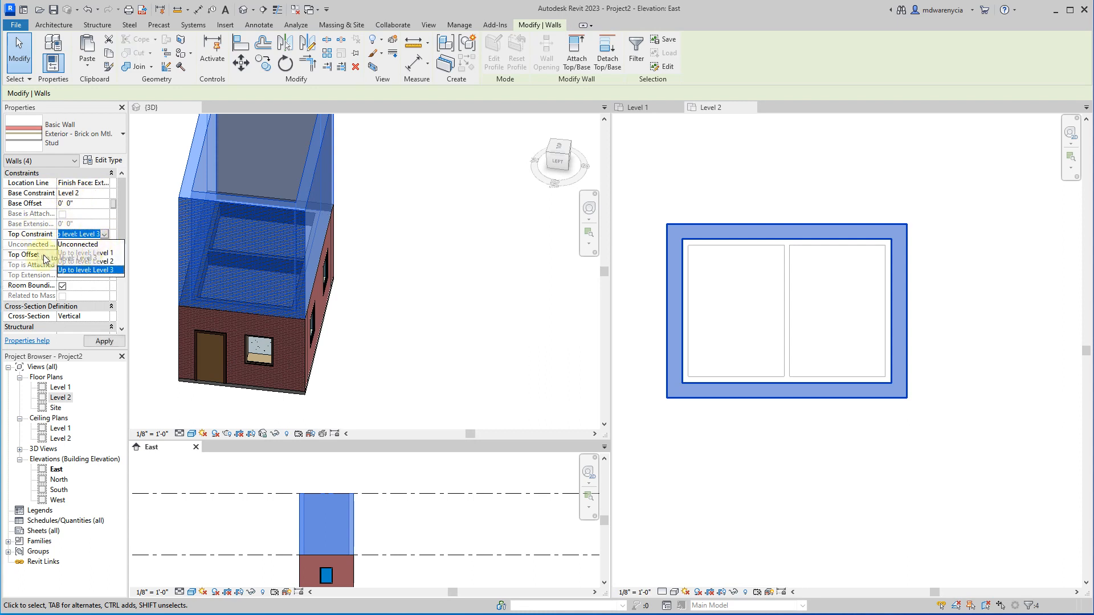
pyautogui.click(74, 245)
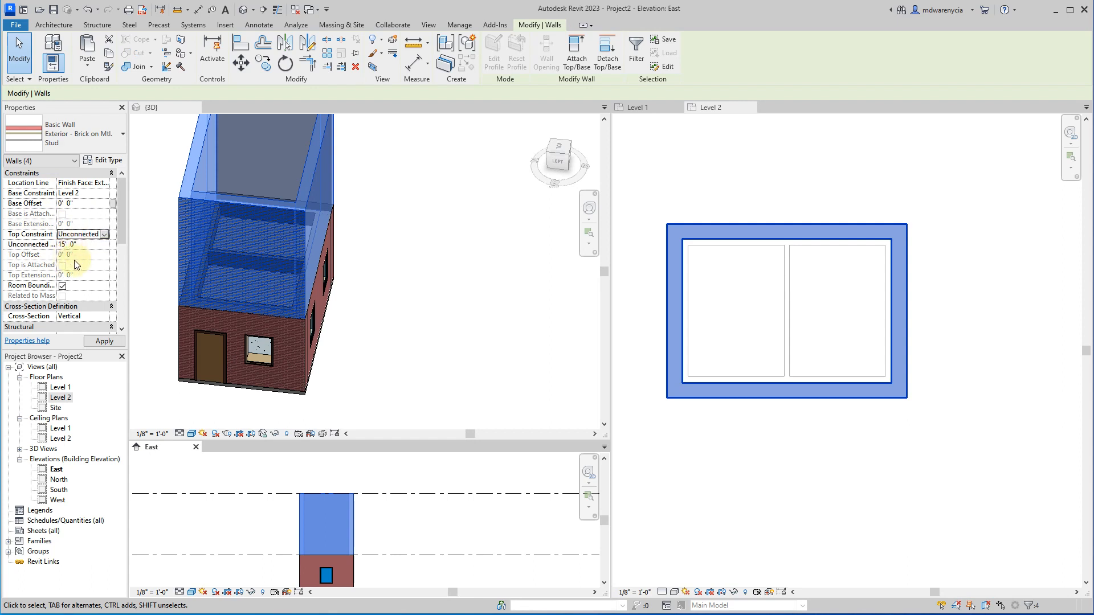
pyautogui.click(83, 244)
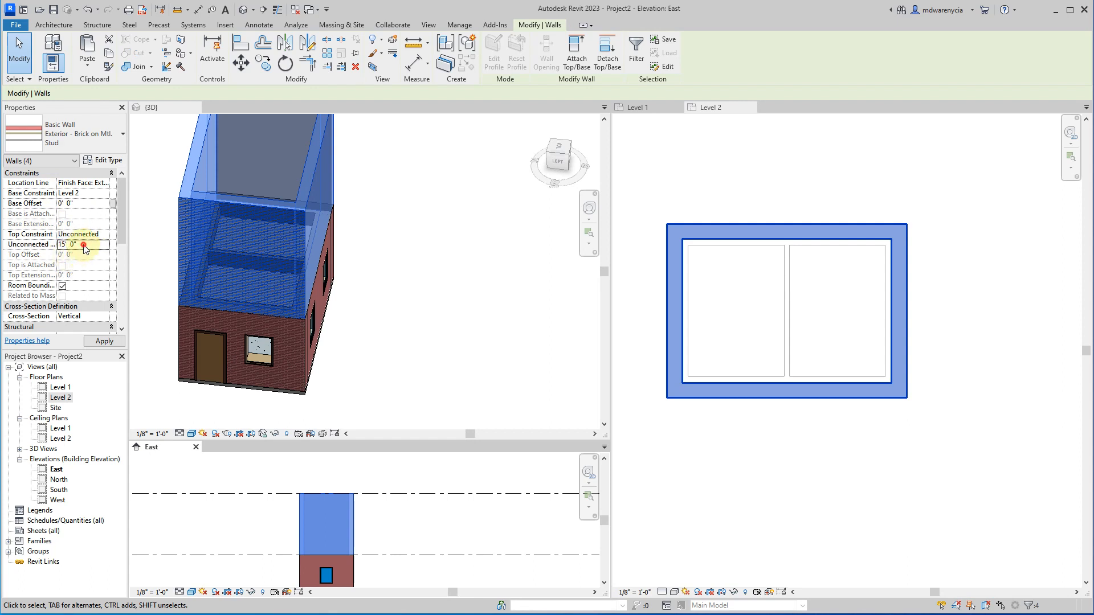
pyautogui.doubleClick(208, 194)
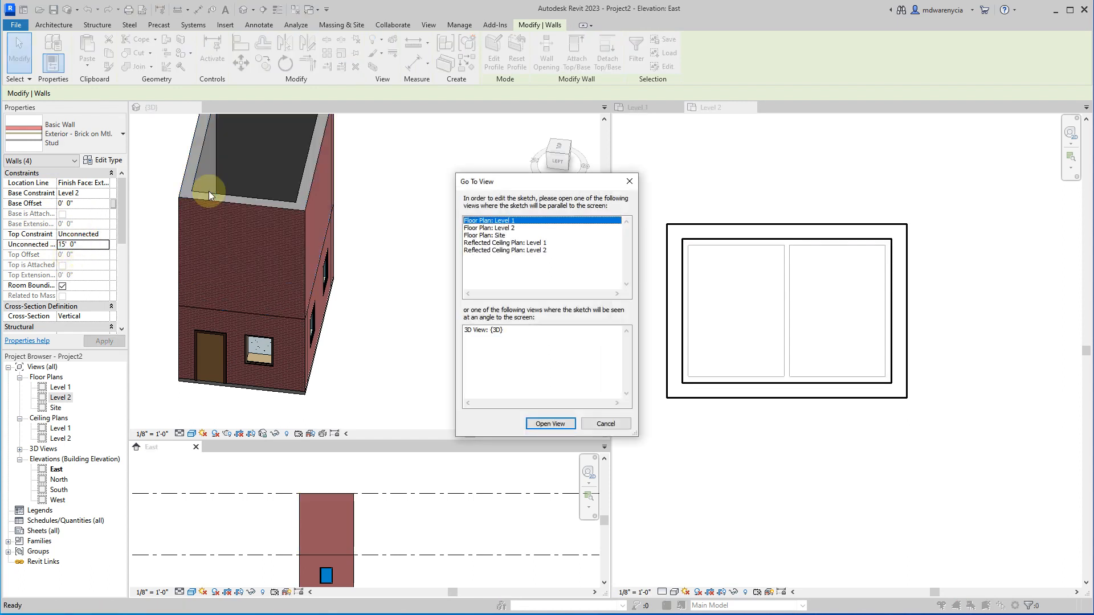
pyautogui.click(596, 425)
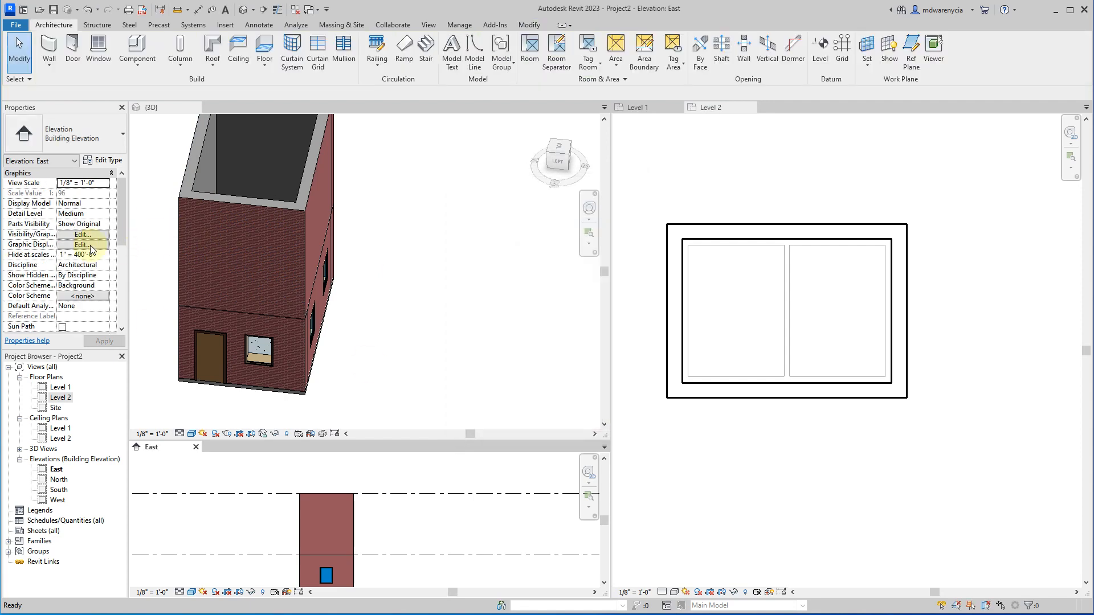
# - Set the unconnected height of the four Level 2 walls to 2' and inspect the resulting parapet in the 3D view
pyautogui.moveTo(391, 521); pyautogui.dragTo(224, 525)
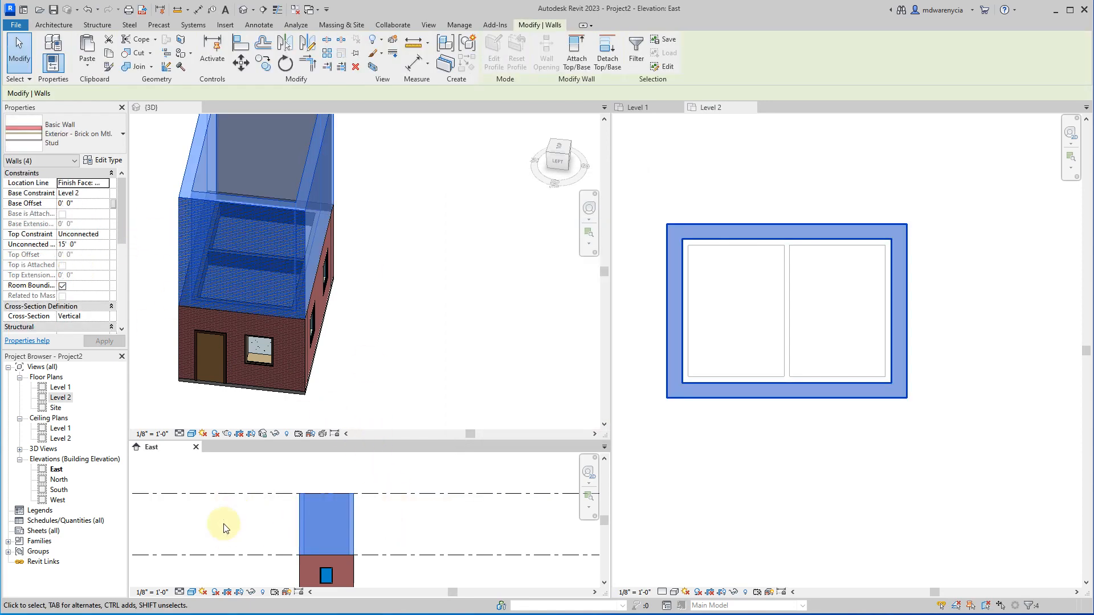
pyautogui.click(96, 244)
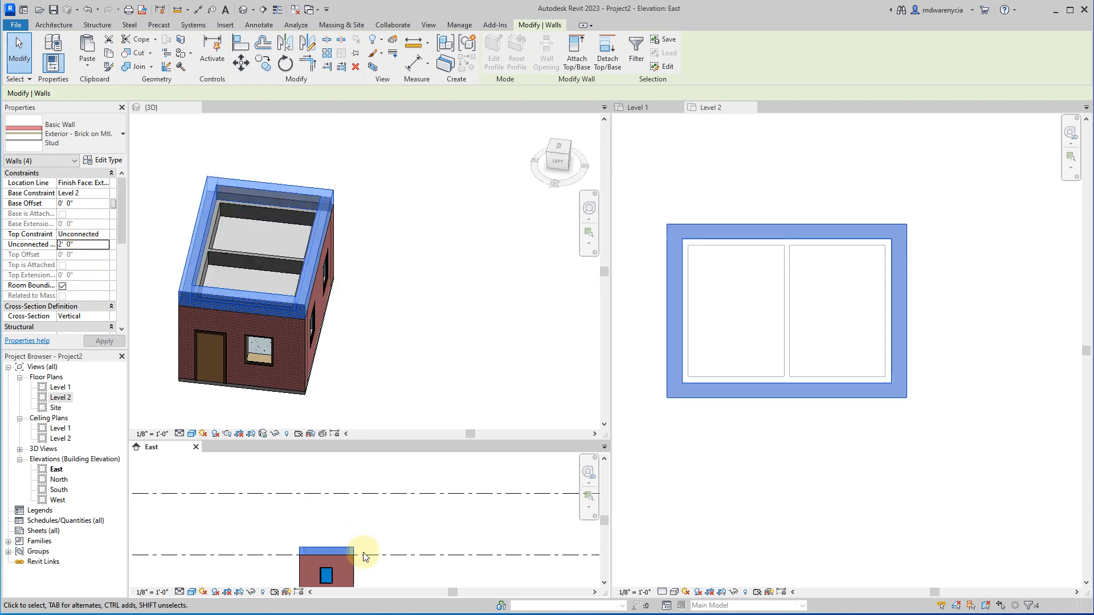
pyautogui.click(215, 304)
pyautogui.scroll(3, 199, 269)
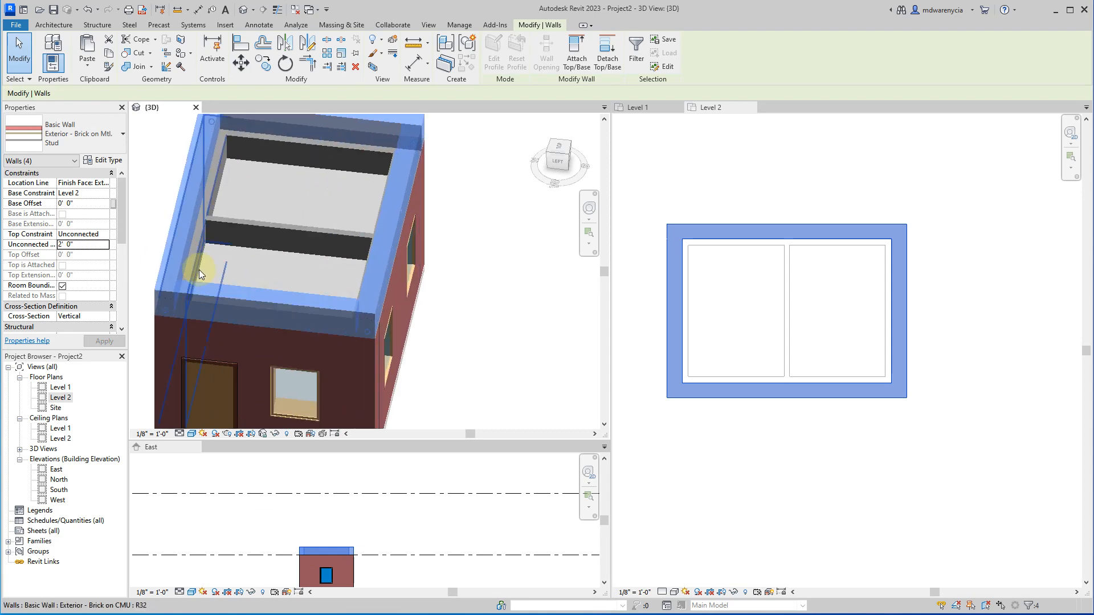
pyautogui.press('Escape')
pyautogui.keyDown('shift'); pyautogui.moveTo(434, 327); pyautogui.dragTo(391, 313, button='middle'); pyautogui.keyUp('shift')
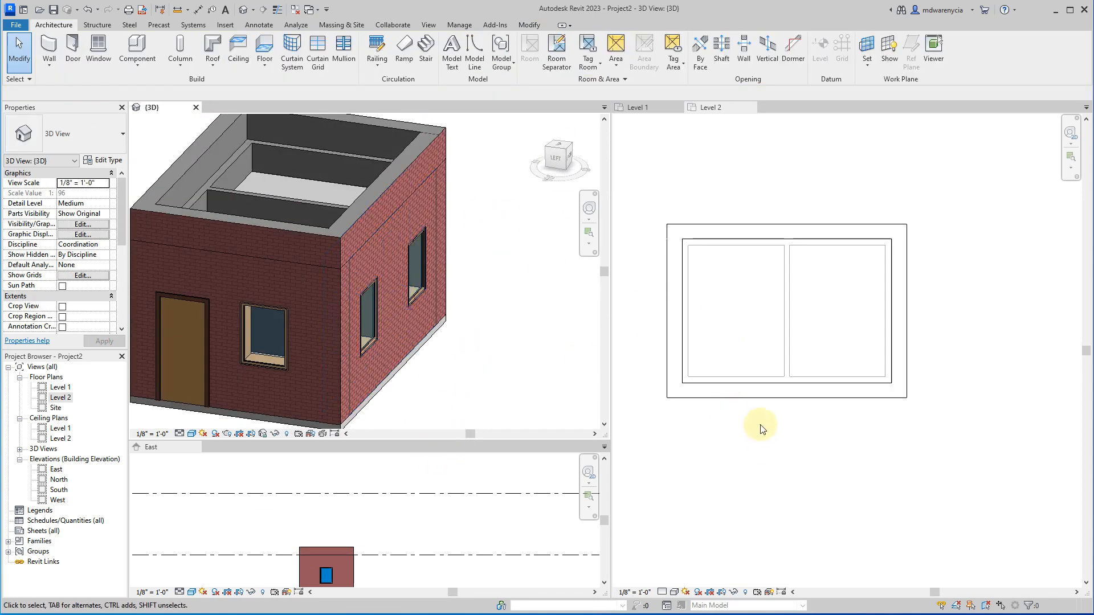
pyautogui.click(698, 172)
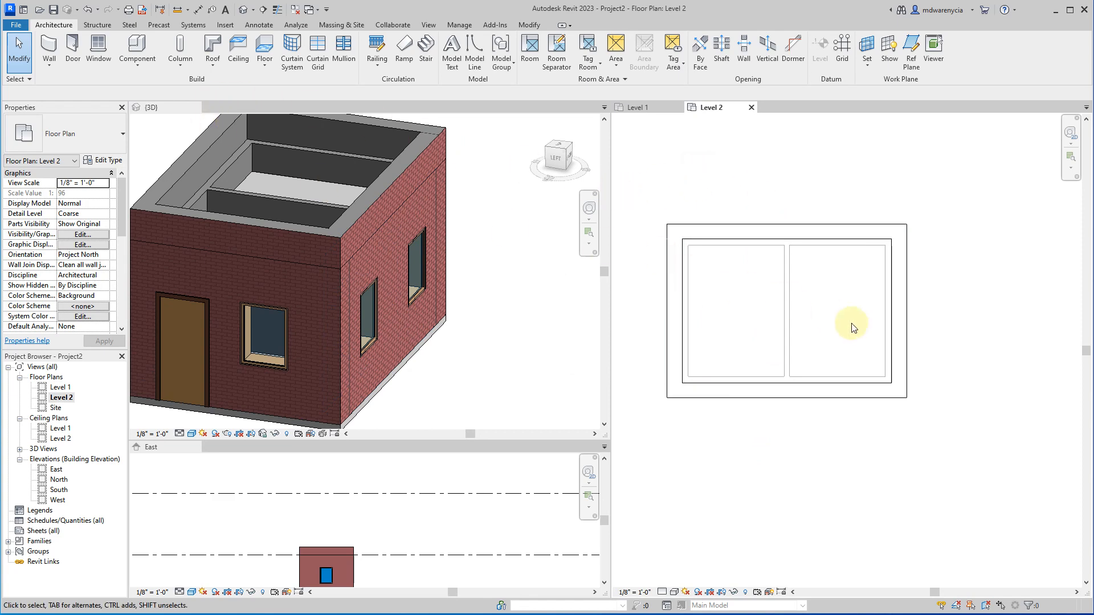
pyautogui.click(264, 45)
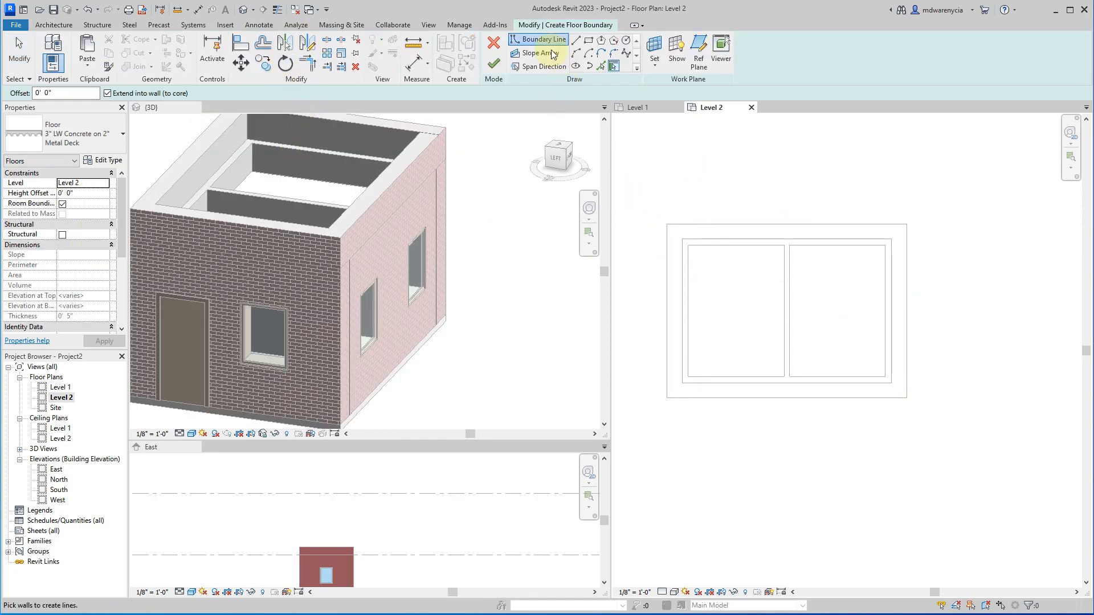
pyautogui.click(589, 40)
pyautogui.click(683, 239)
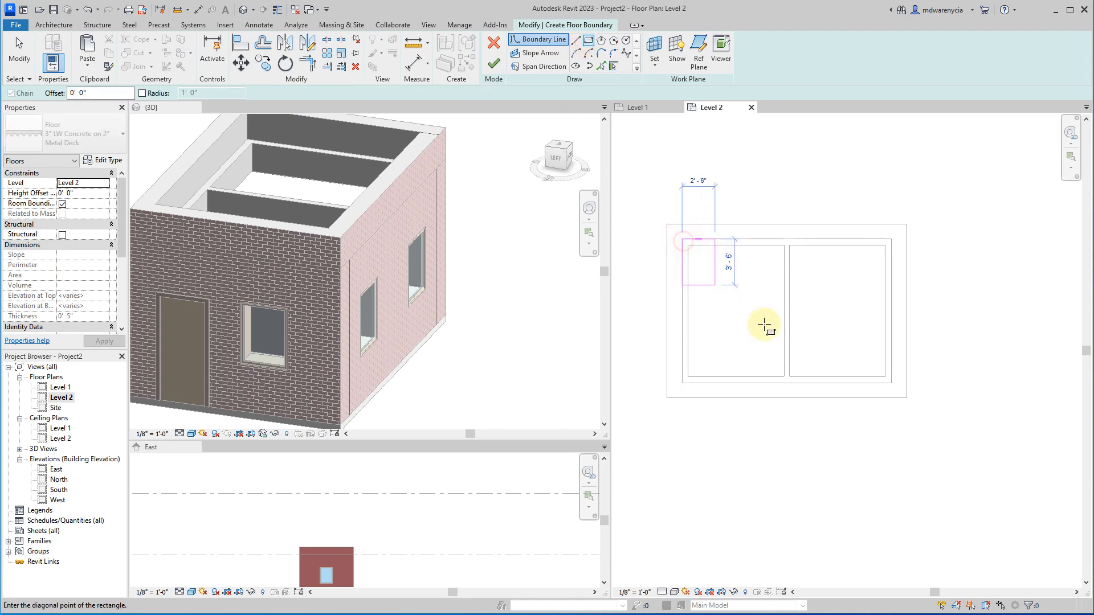
pyautogui.click(892, 383)
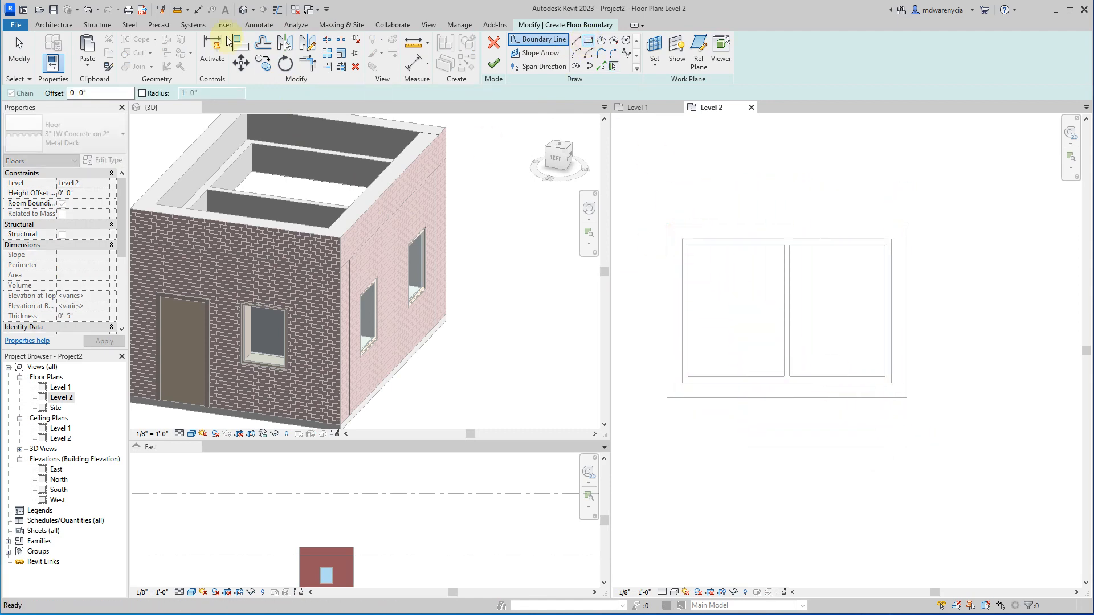
pyautogui.click(493, 63)
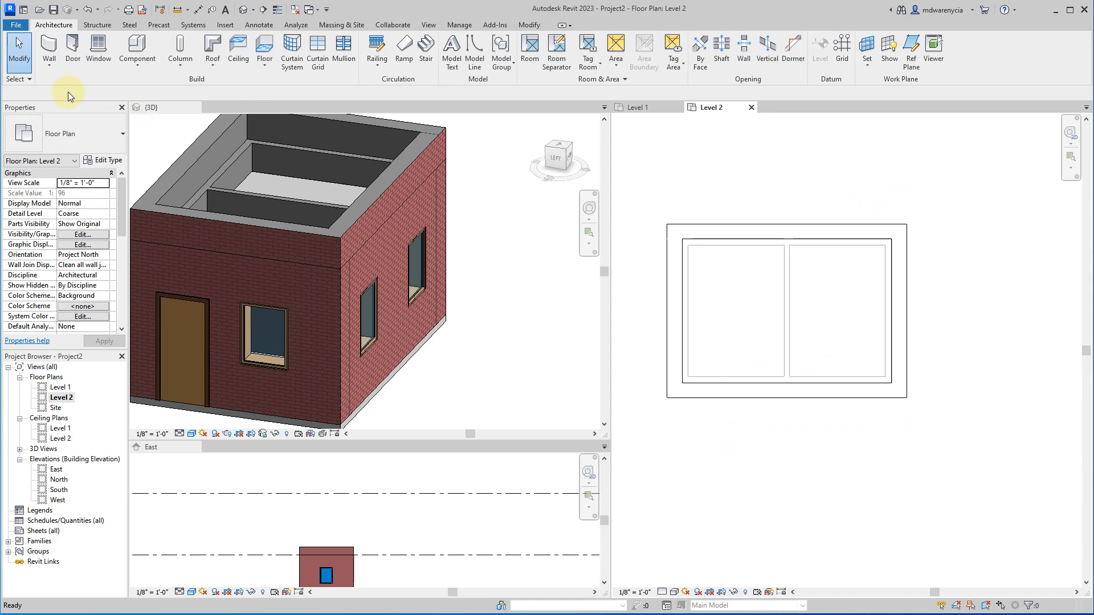
# - Start a roof by footprint on Level 2 and sketch its rectangular boundary along the outer edges of the exterior walls
pyautogui.click(212, 46)
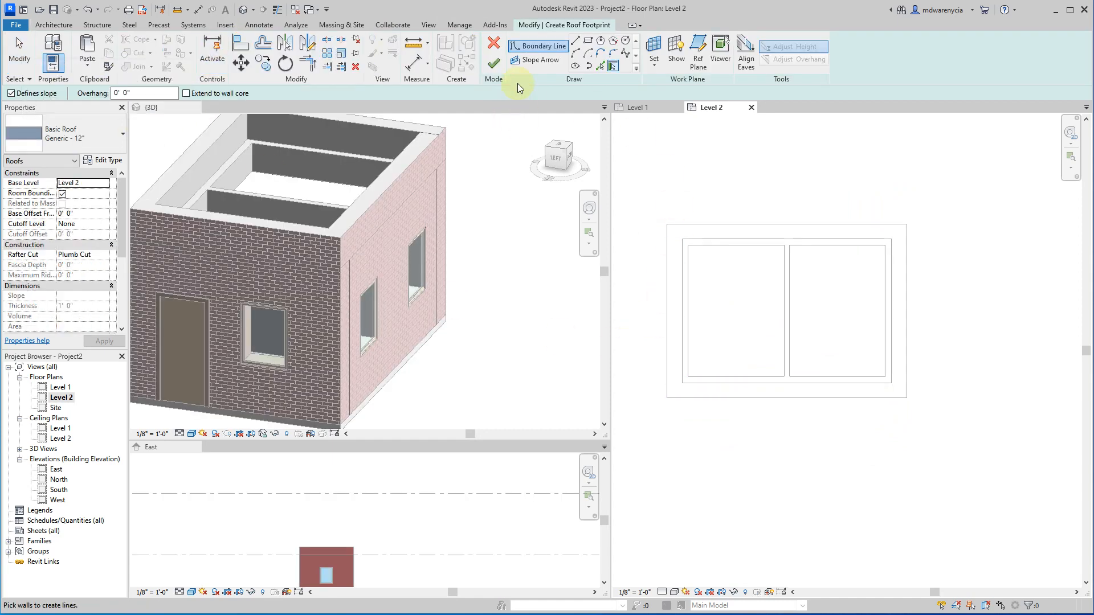
pyautogui.click(588, 40)
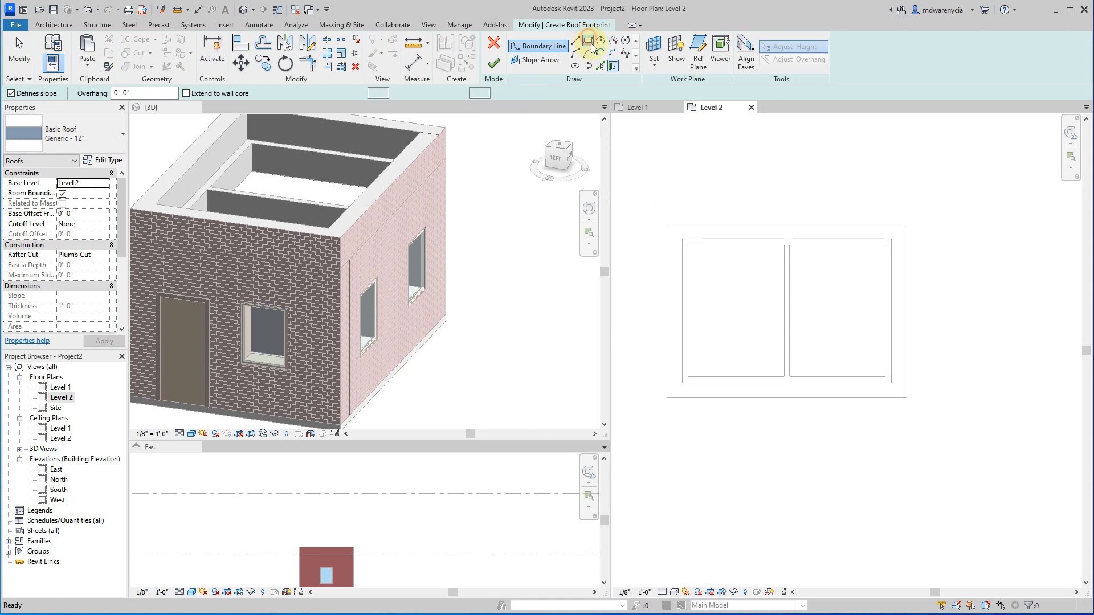
pyautogui.click(667, 224)
pyautogui.click(907, 398)
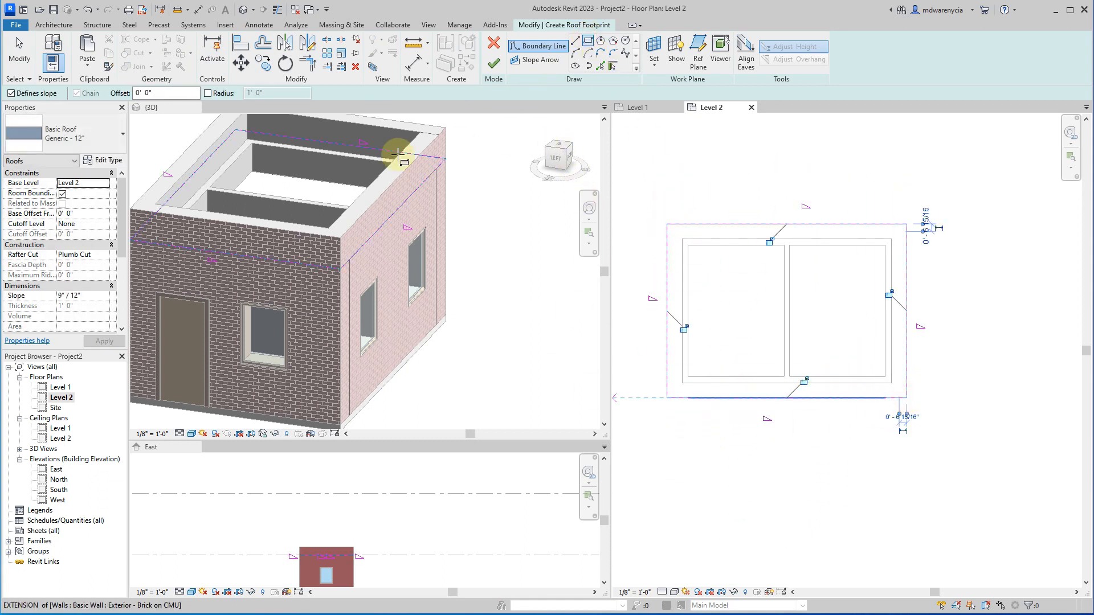
pyautogui.scroll(-3, 350, 190)
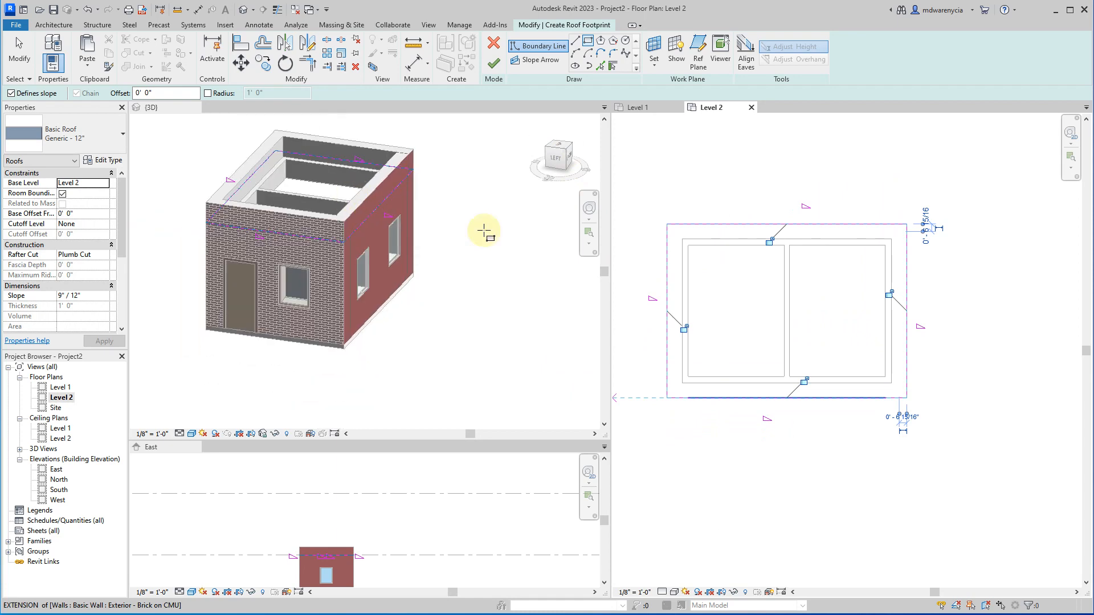
pyautogui.press('Escape')
pyautogui.press('Escape')
# - Turn off the roof slope for all four boundary lines and finish the flat roof without attaching the walls
pyautogui.moveTo(624, 145); pyautogui.dragTo(952, 506)
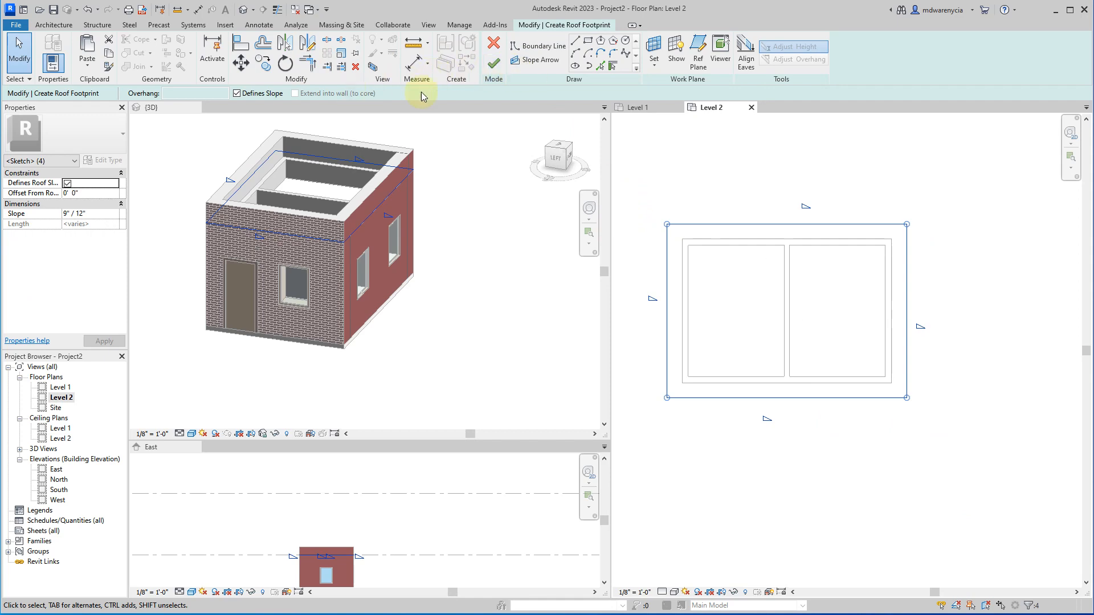
pyautogui.click(67, 183)
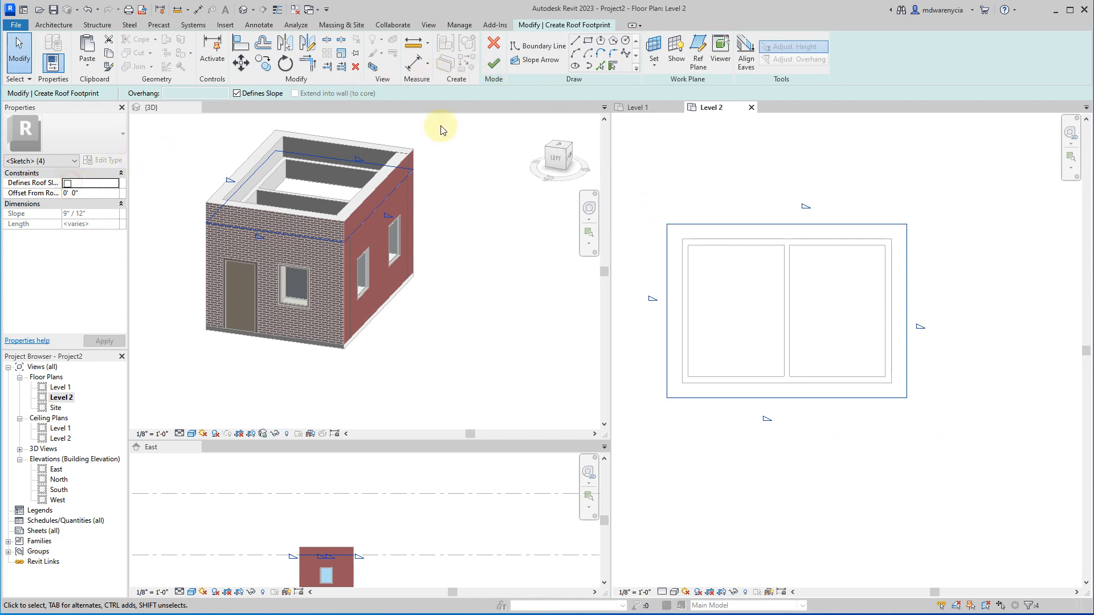
pyautogui.click(494, 63)
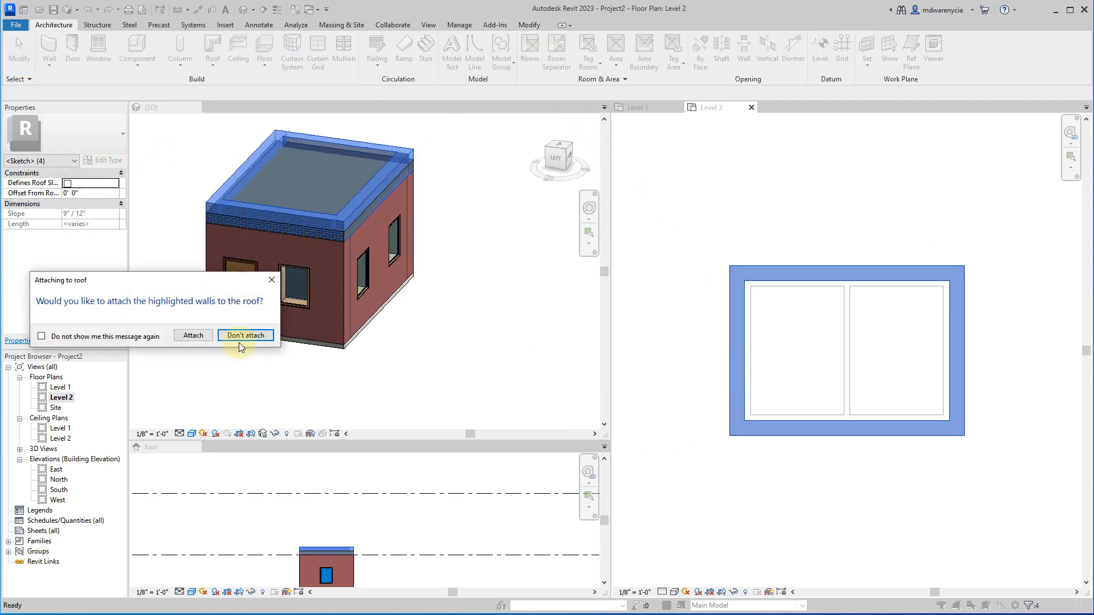
pyautogui.click(244, 336)
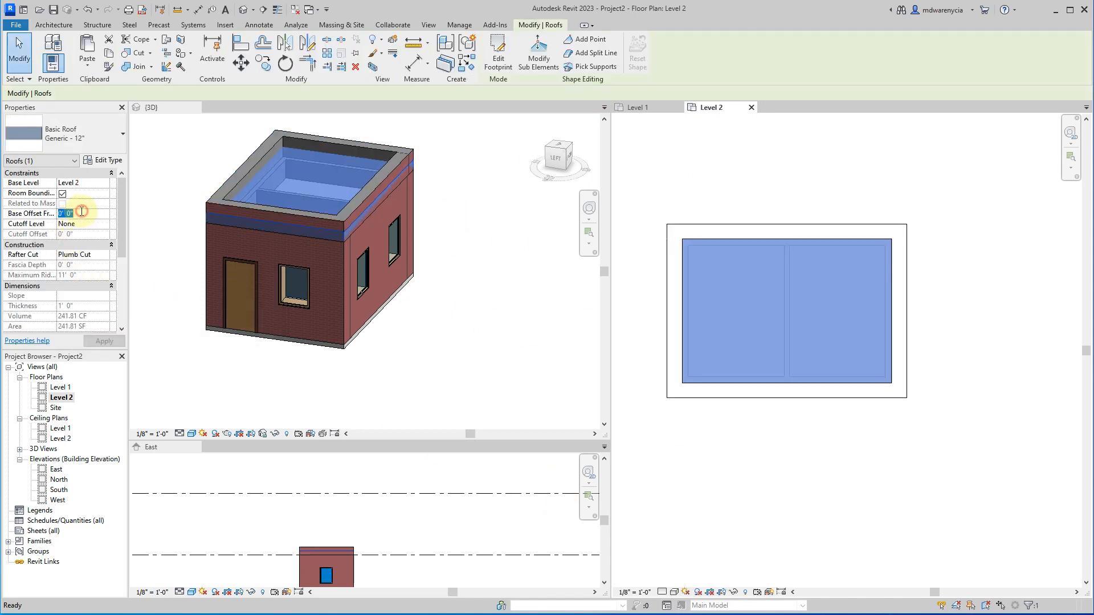
# - Set the flat roof's base offset from Level 2 to 2' so it sits on top of the parapet walls
pyautogui.write('2')
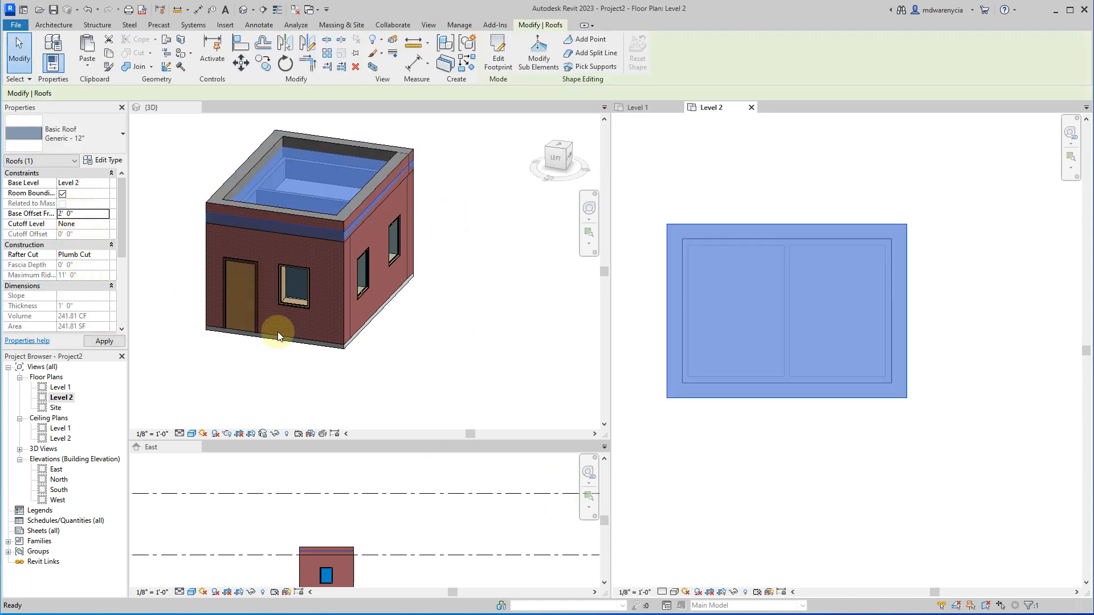
pyautogui.click(418, 363)
pyautogui.click(448, 234)
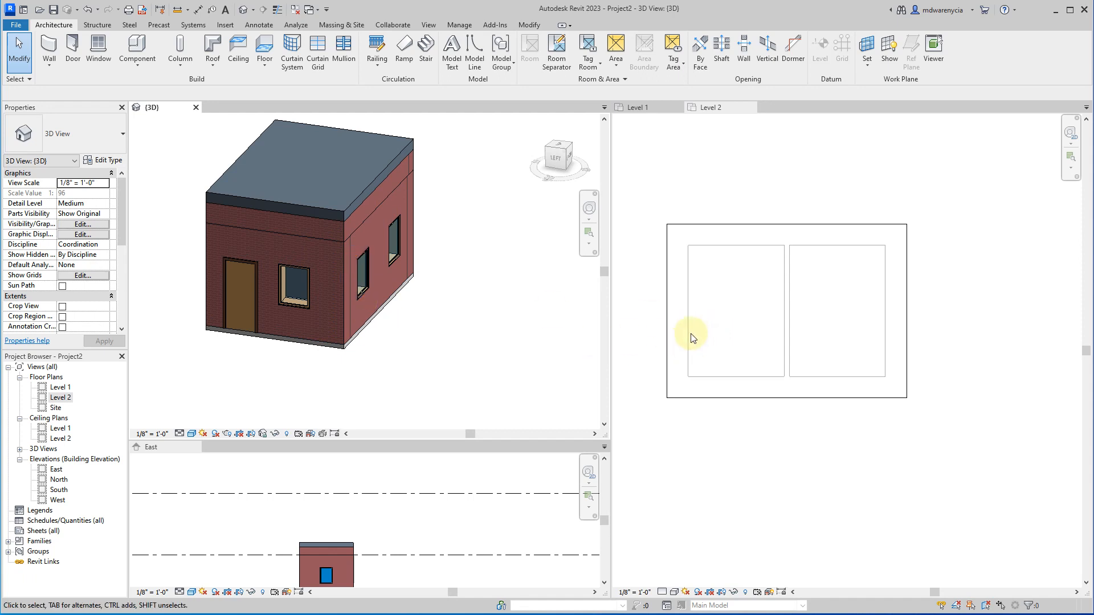
# - Review the Level 1 and Level 2 floor plans, and the building in the East, North, South and West elevation views
pyautogui.click(637, 107)
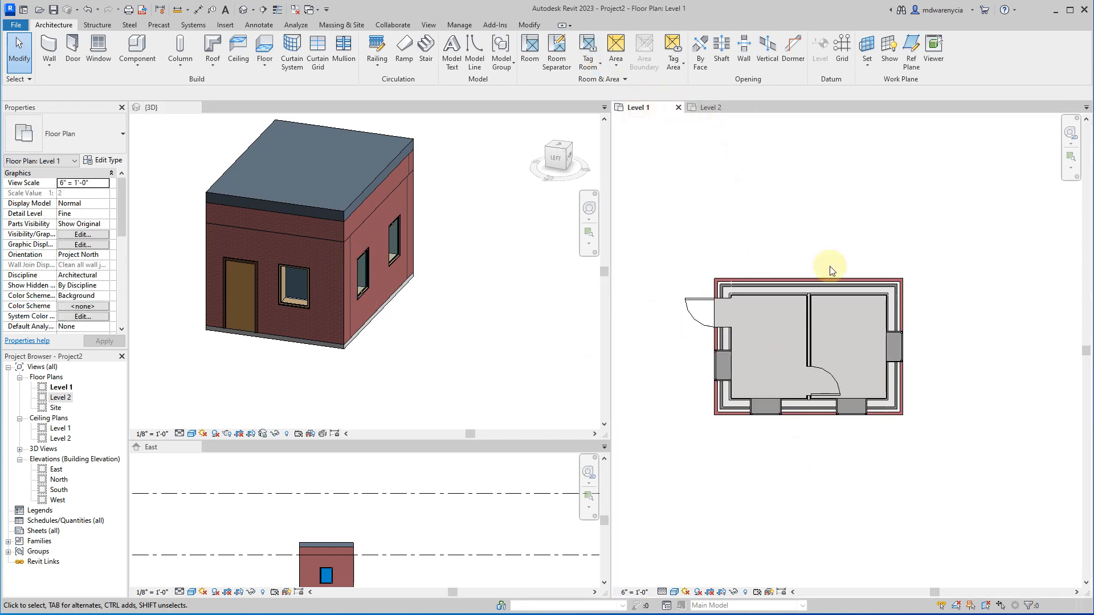
pyautogui.click(720, 108)
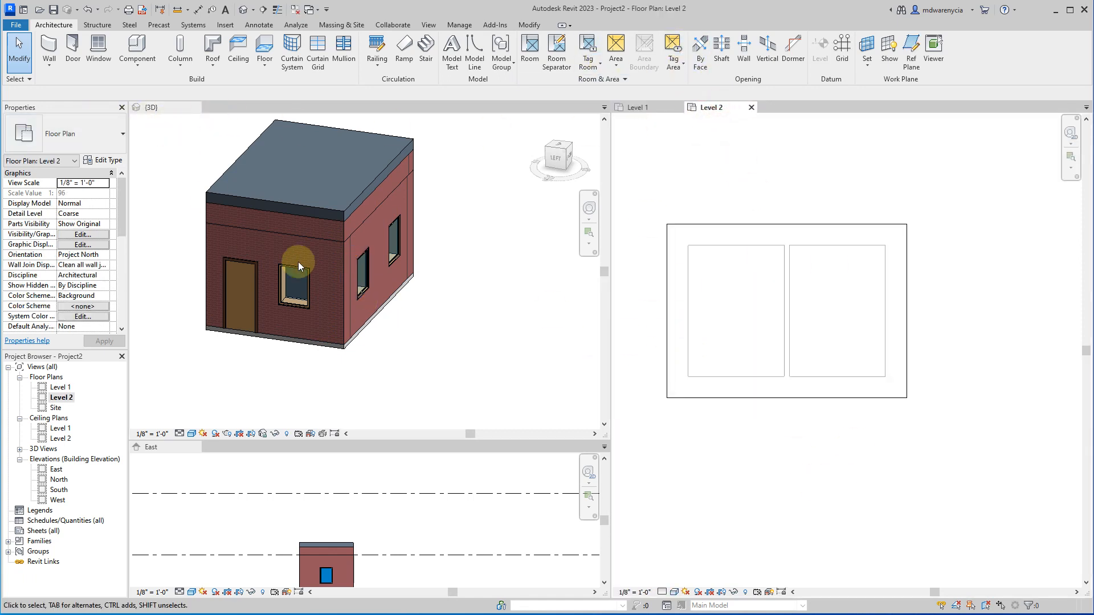
pyautogui.click(428, 544)
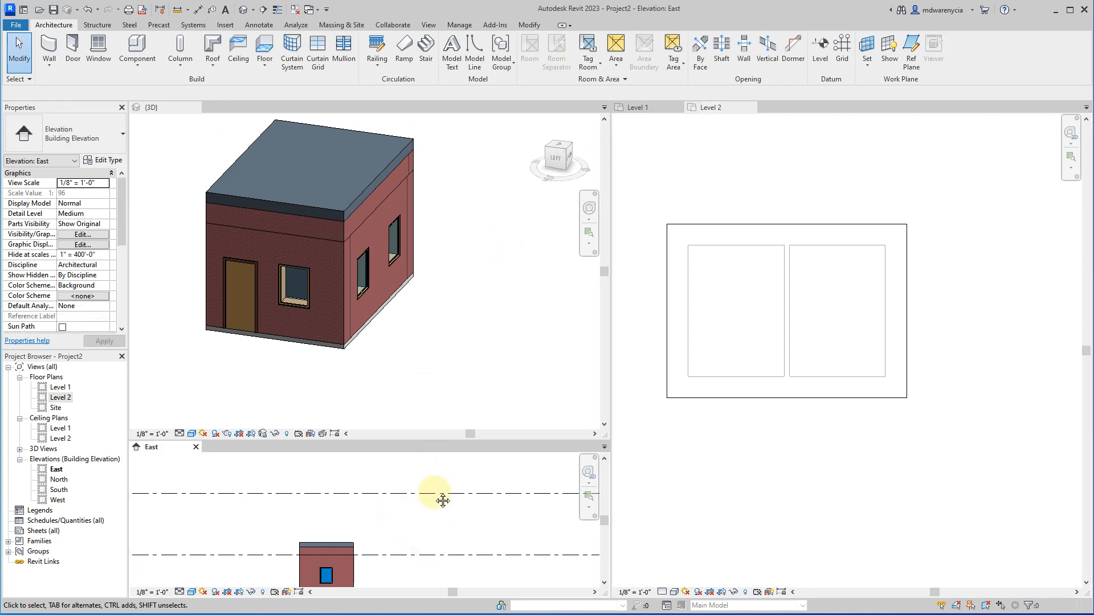
pyautogui.moveTo(442, 501); pyautogui.dragTo(448, 465, button='middle')
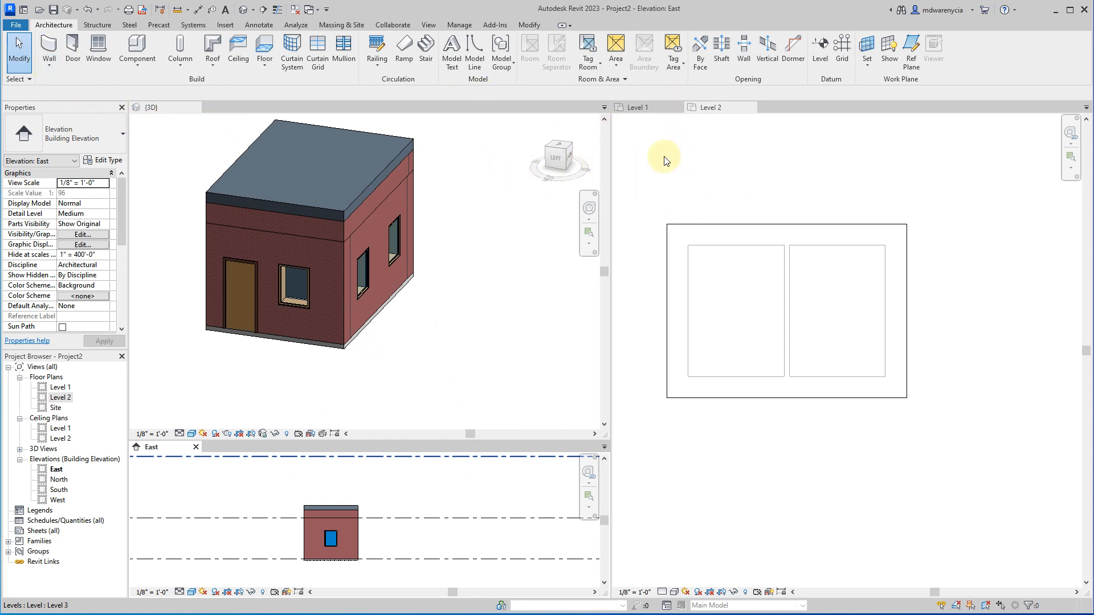
pyautogui.doubleClick(59, 480)
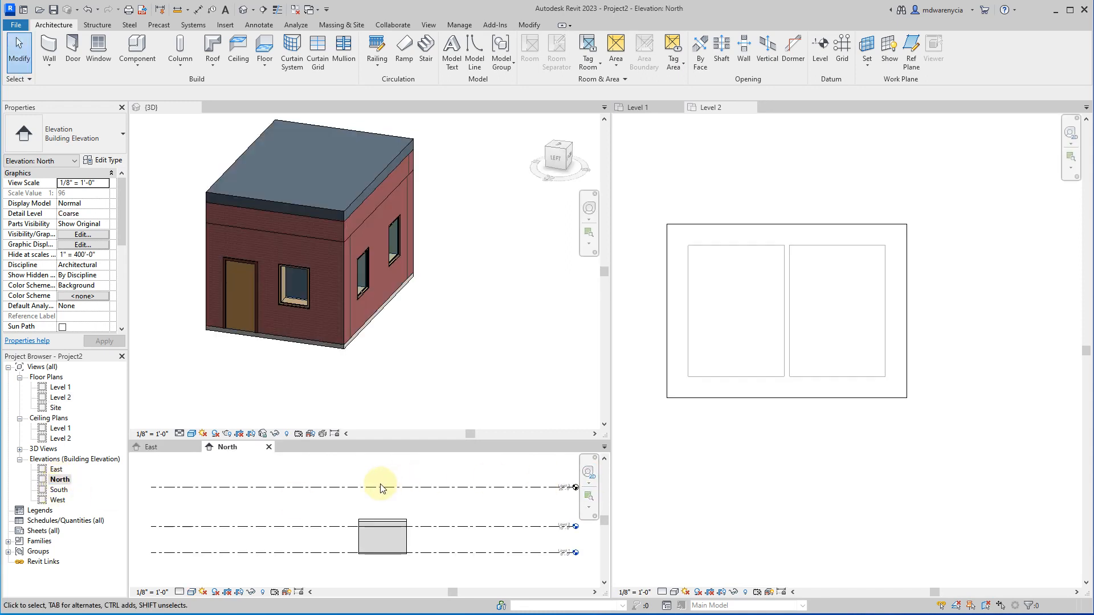
pyautogui.doubleClick(59, 490)
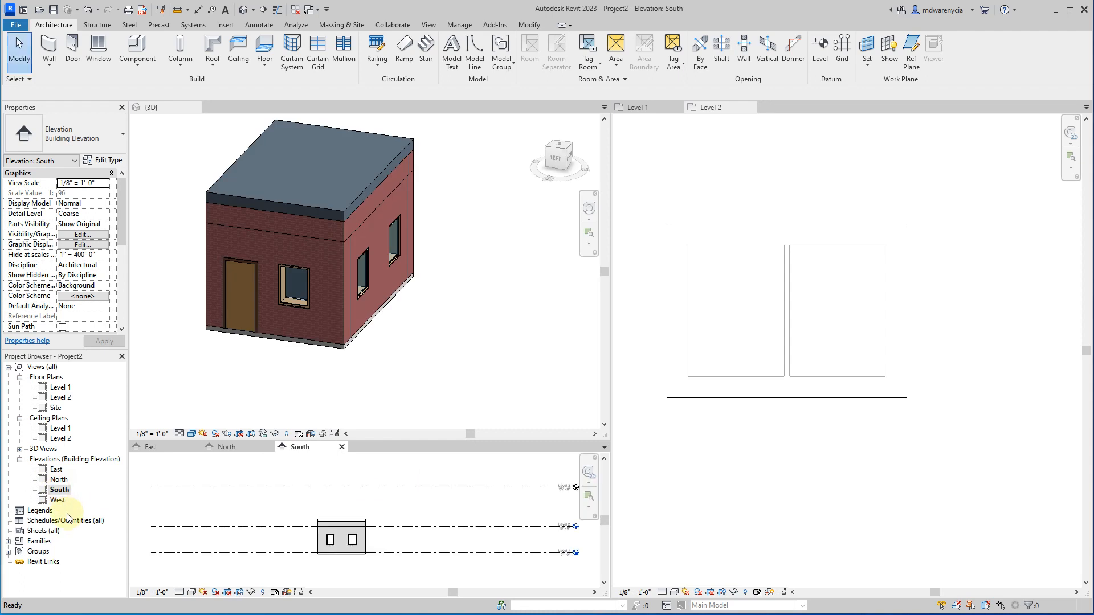
pyautogui.doubleClick(58, 501)
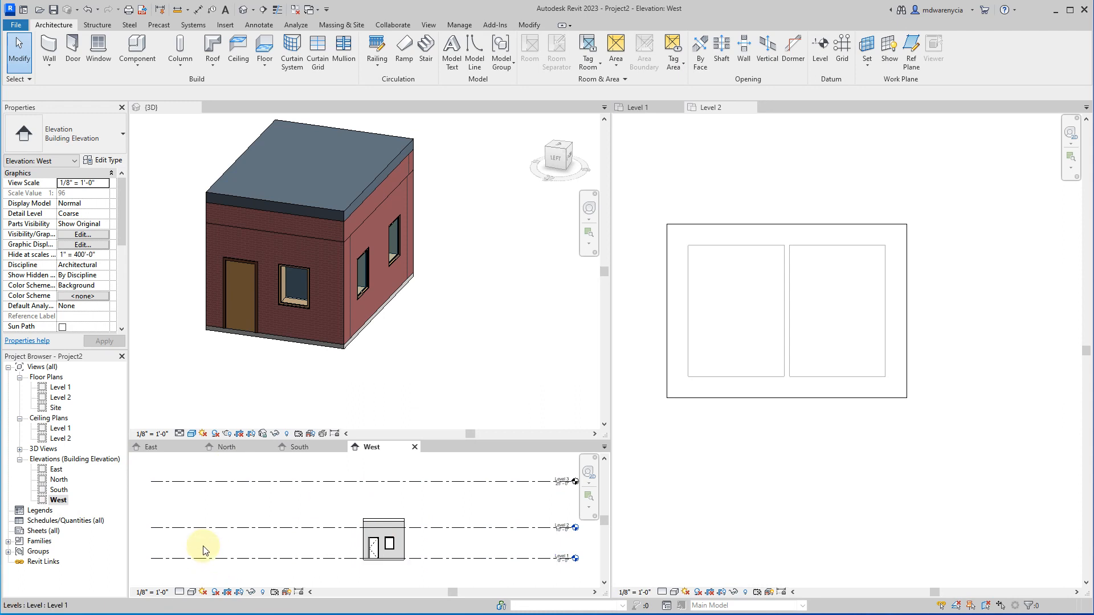
pyautogui.click(262, 26)
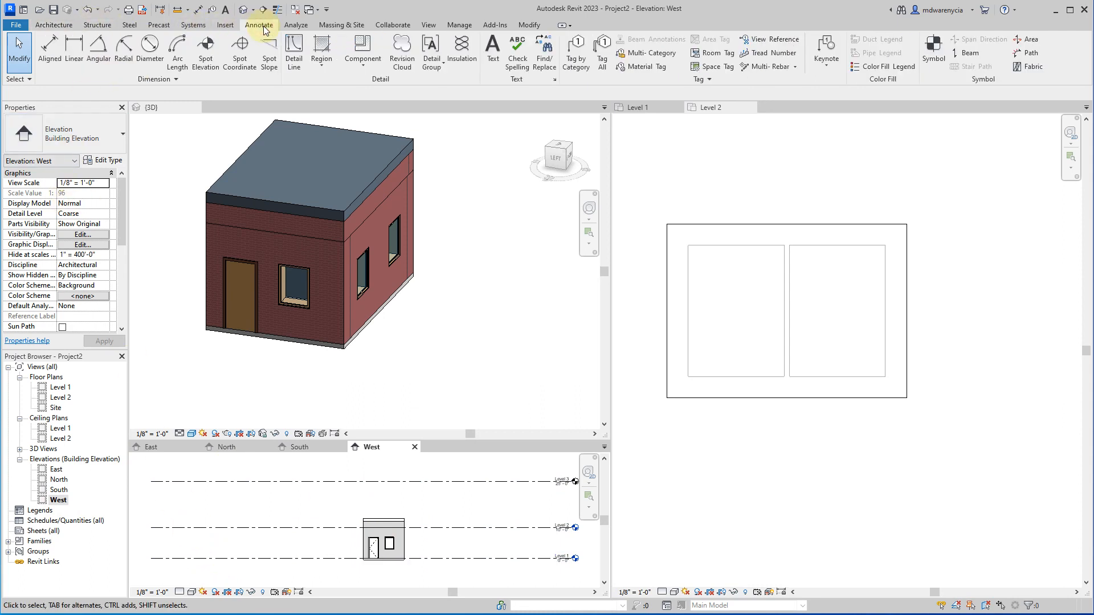
pyautogui.click(73, 26)
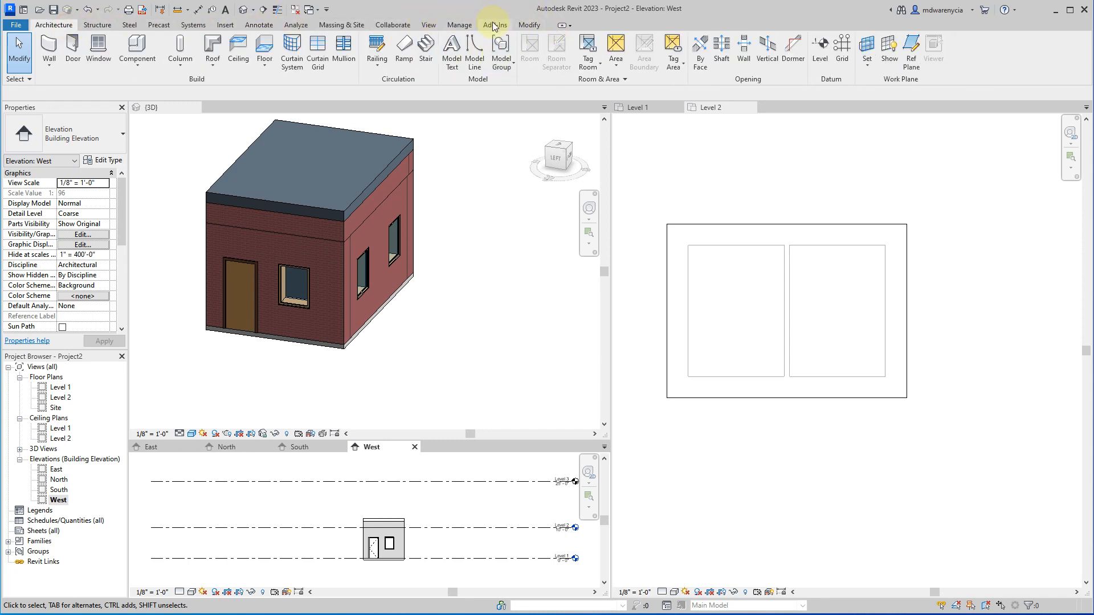
pyautogui.click(428, 25)
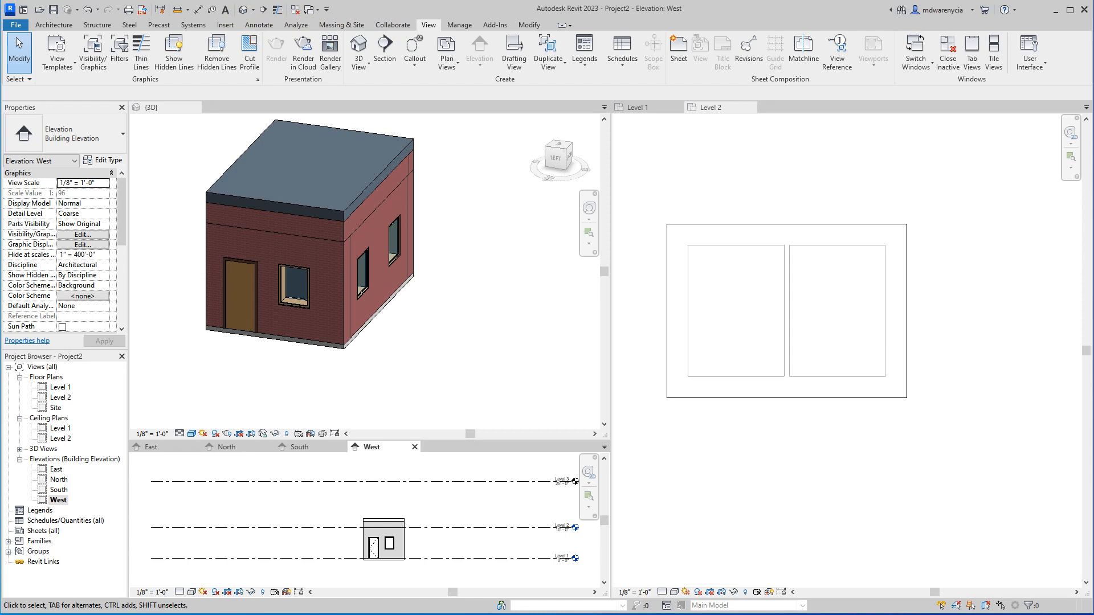
pyautogui.click(653, 108)
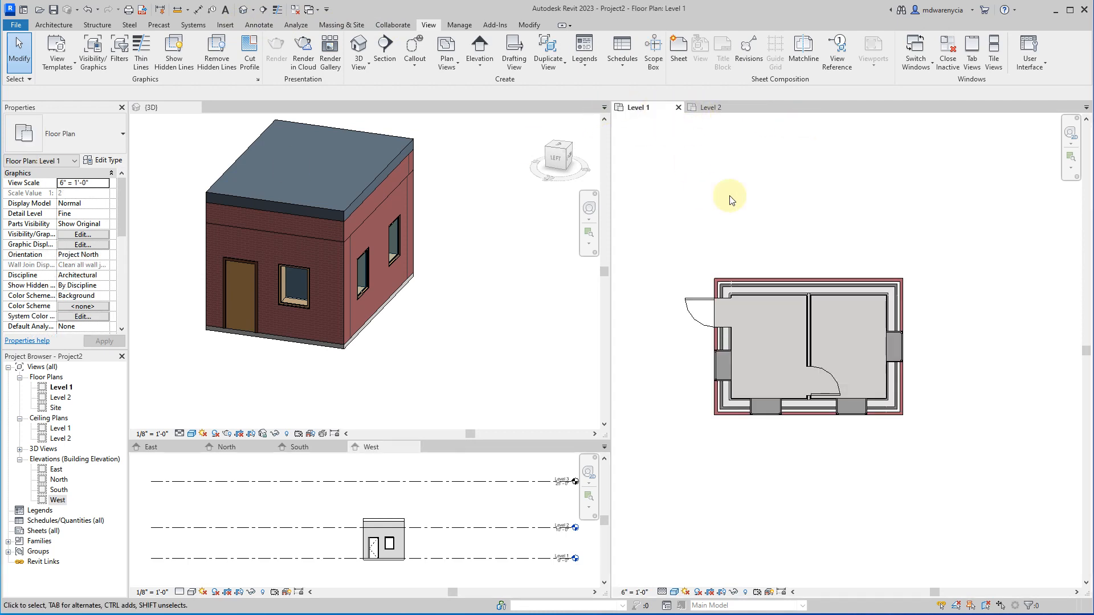
pyautogui.click(472, 268)
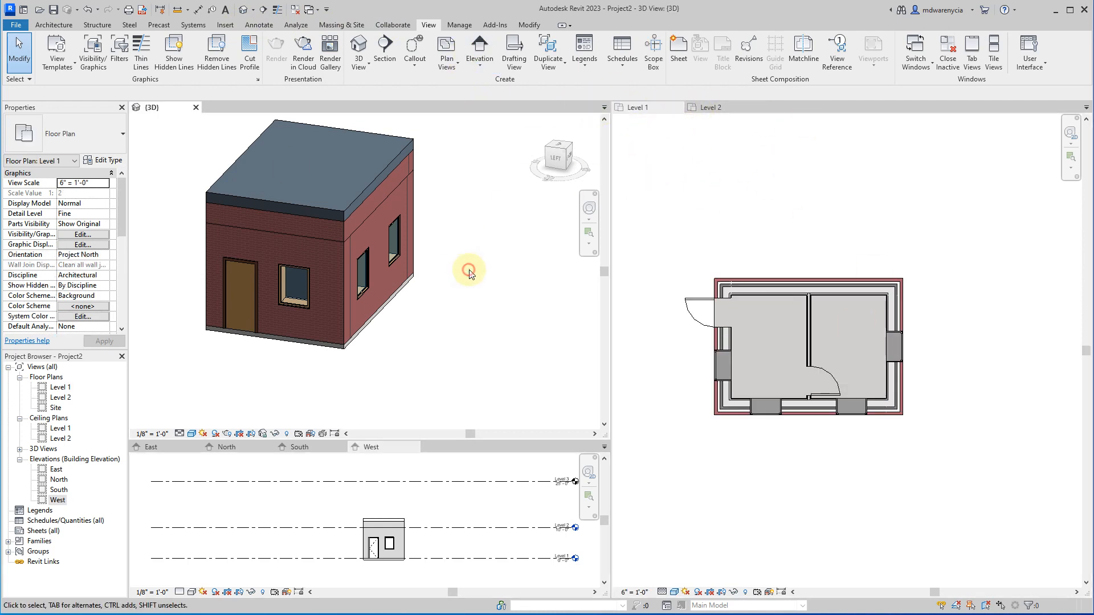
pyautogui.click(425, 469)
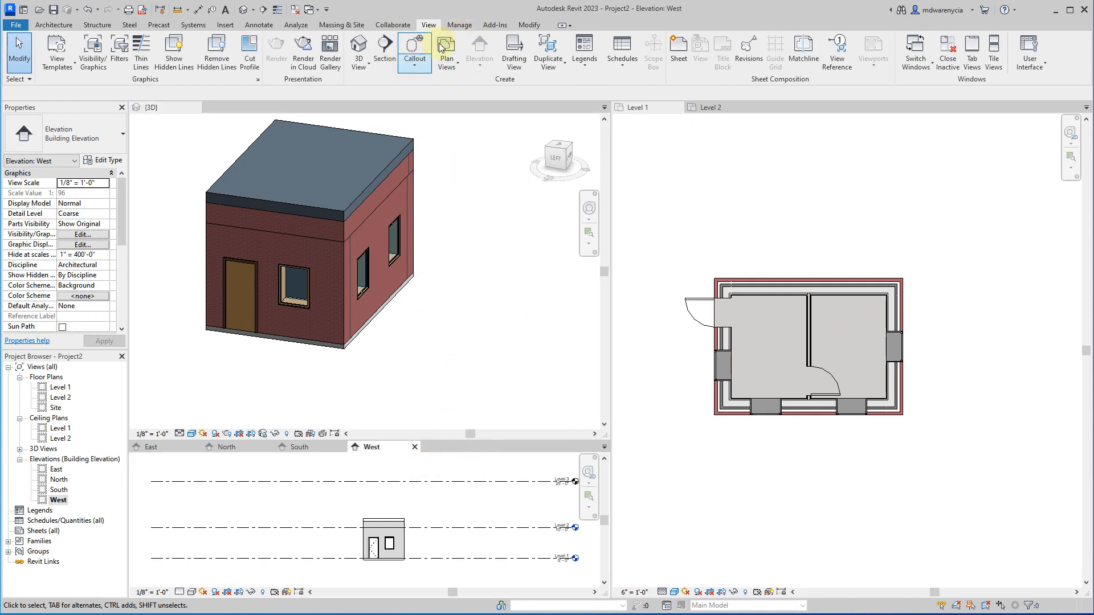
# - Place a building elevation marker in each of the two rooms on the Level 1 floor plan
pyautogui.click(638, 109)
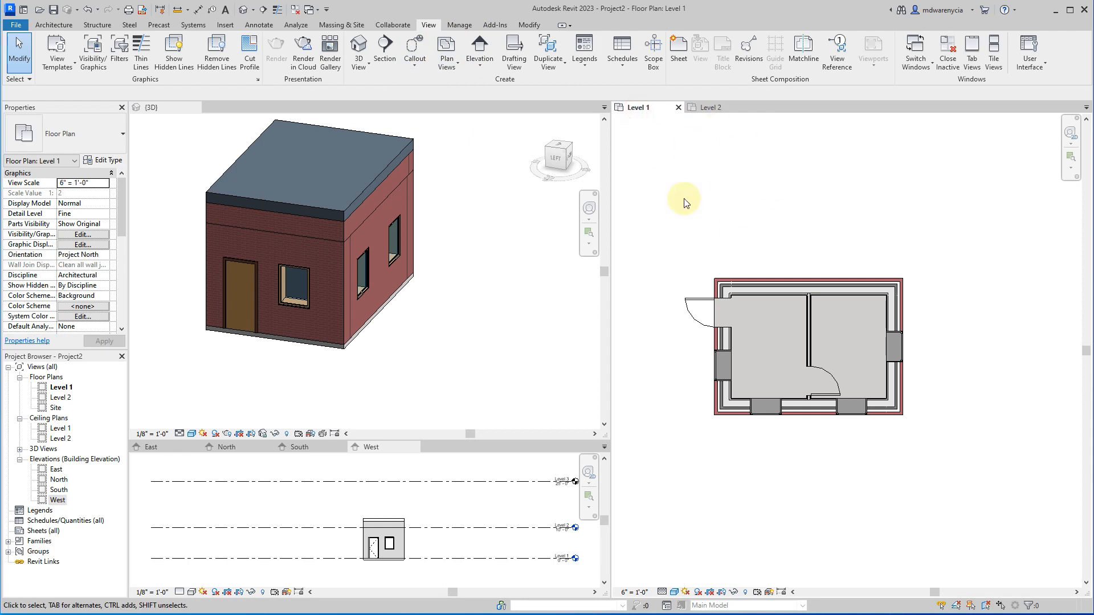
pyautogui.click(486, 50)
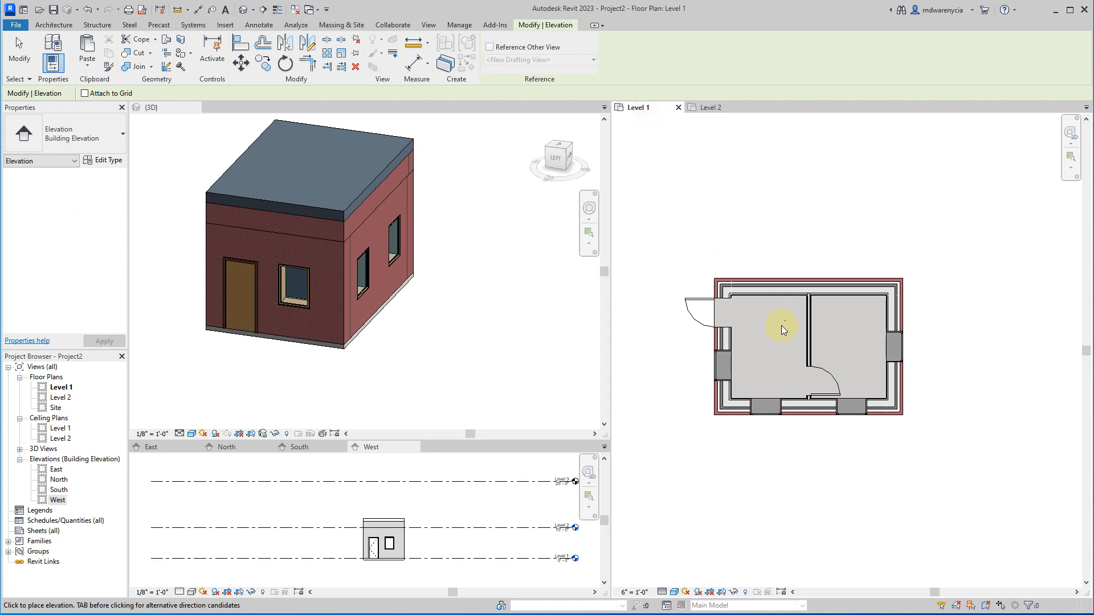
pyautogui.scroll(-3, 782, 326)
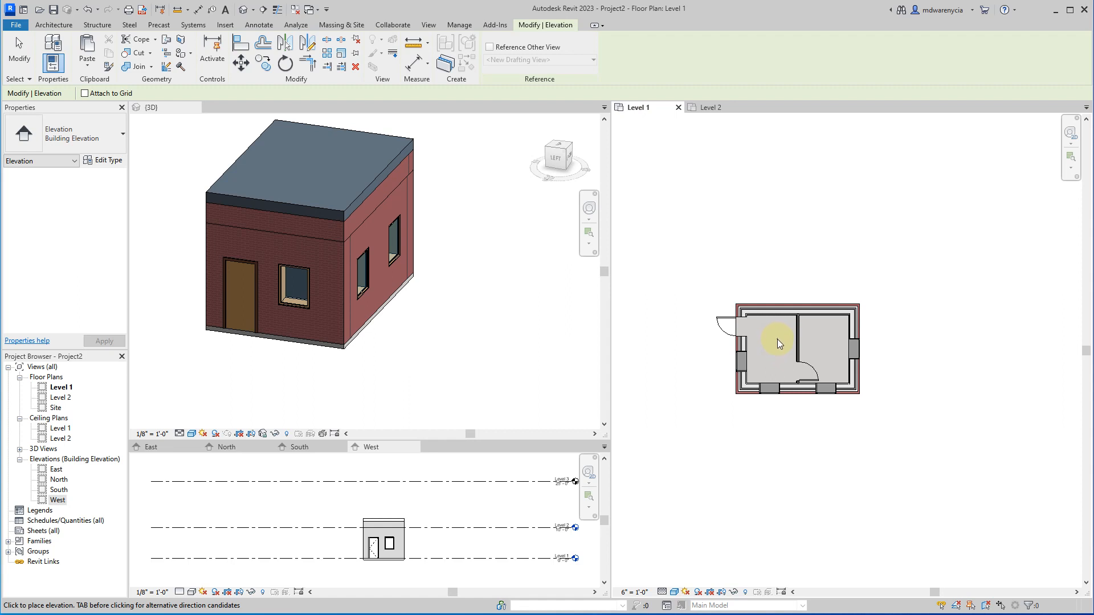
pyautogui.click(779, 347)
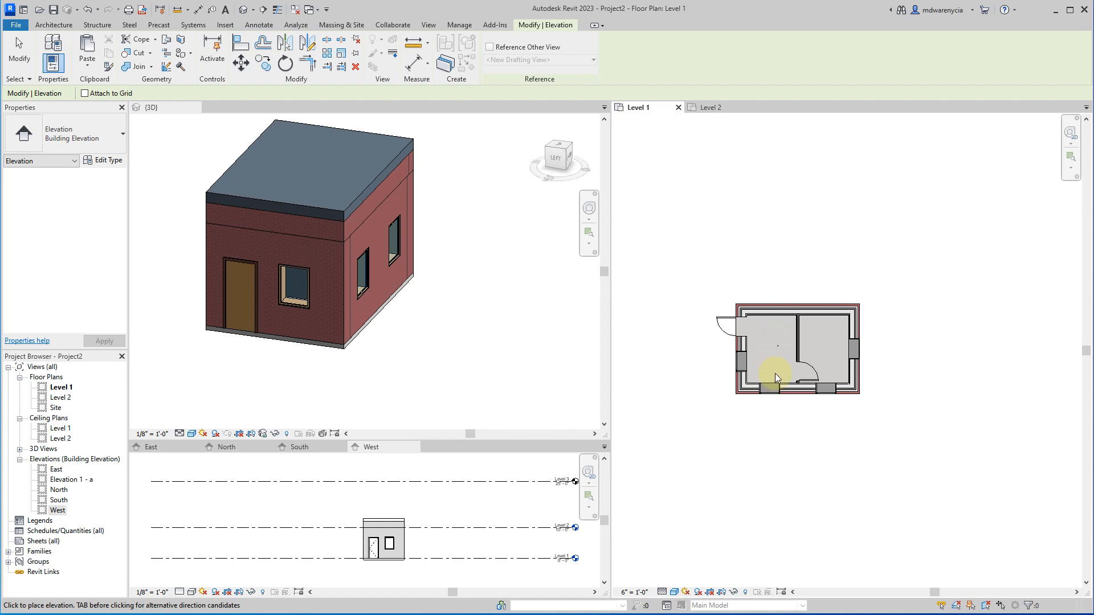
pyautogui.scroll(6, 780, 353)
pyautogui.scroll(-3, 864, 318)
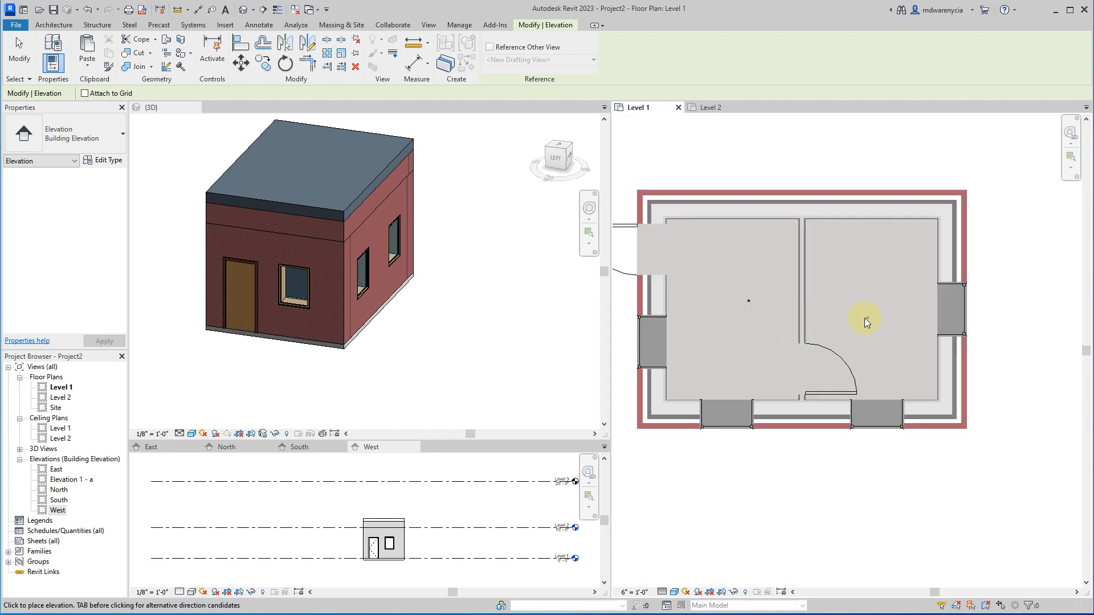
pyautogui.click(863, 312)
# - Set the Level 1 floor plan's view scale to 1/4" = 1'-0" and end the elevation placement
pyautogui.click(635, 592)
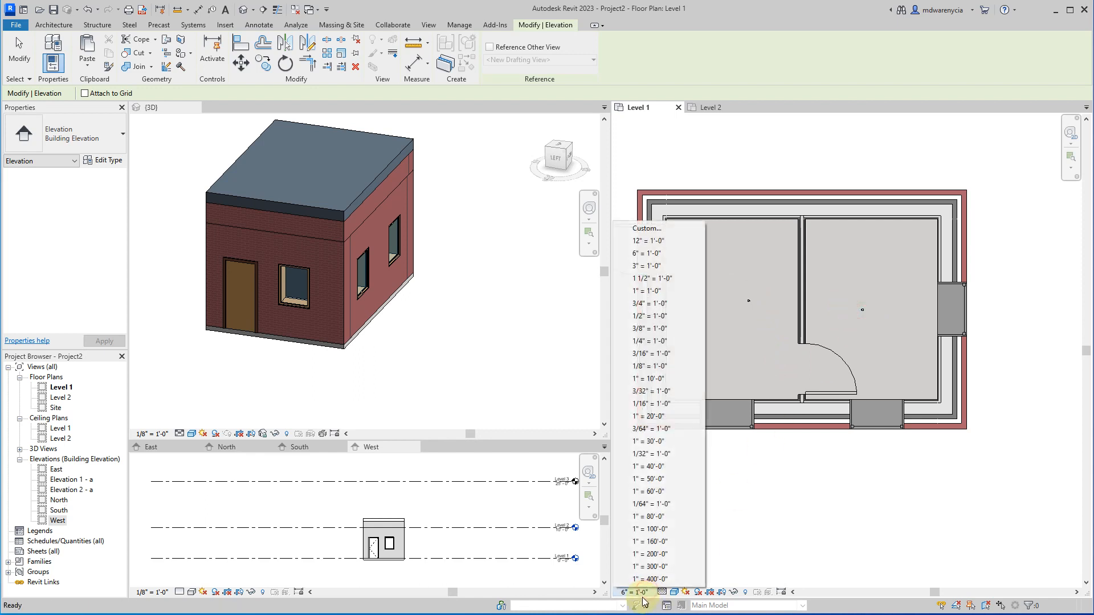
pyautogui.click(650, 404)
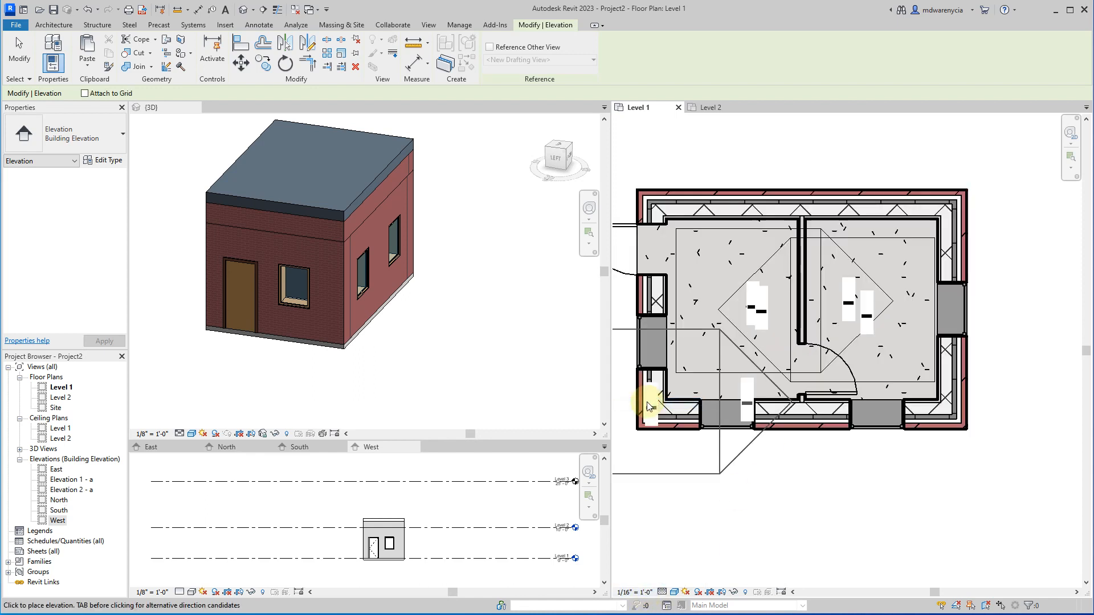
pyautogui.click(637, 593)
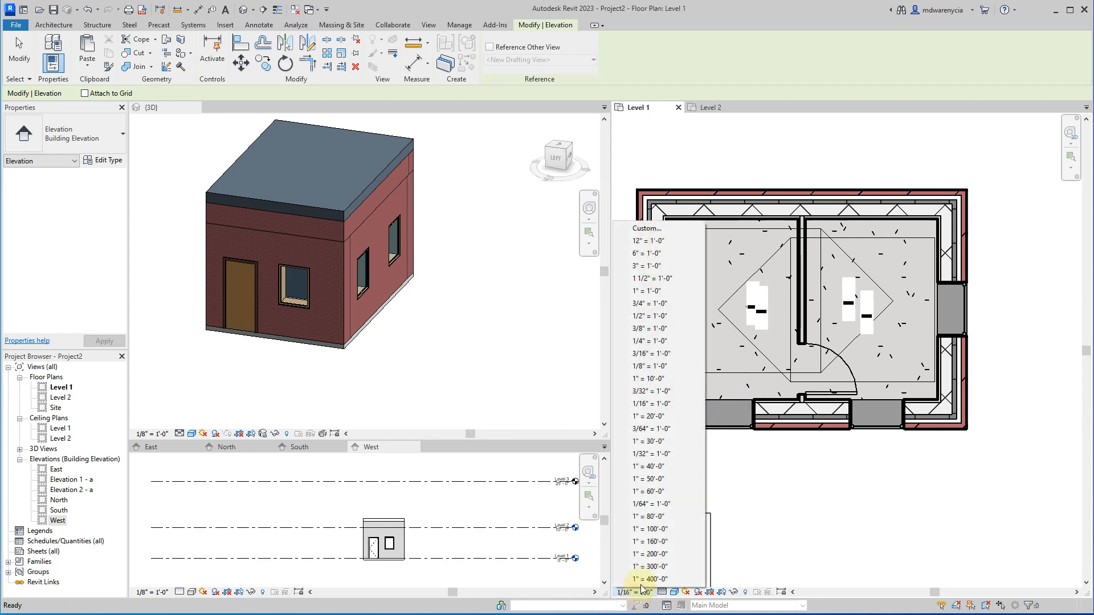
pyautogui.click(656, 354)
pyautogui.press('Escape')
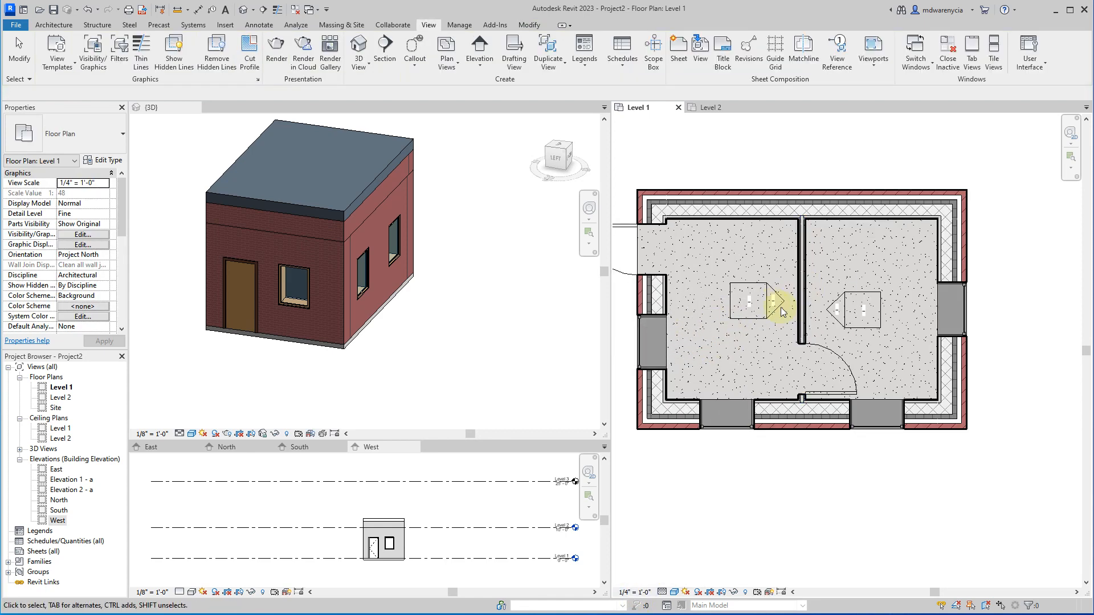
# - Delete the elevation markers in both rooms of the Level 1 plan together with their elevation views
pyautogui.click(770, 314)
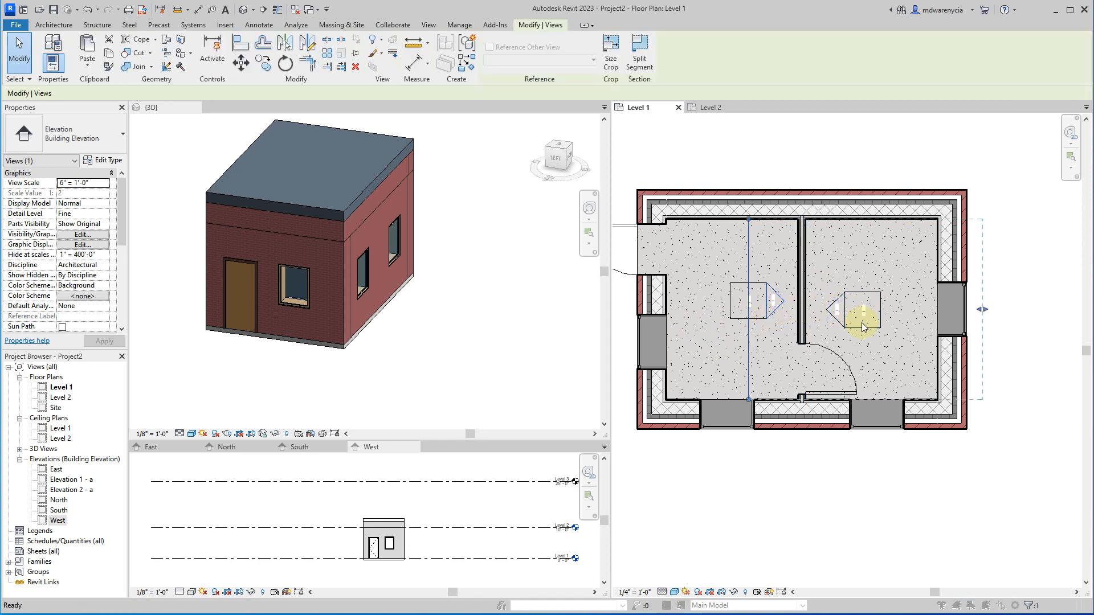
pyautogui.press('Delete')
pyautogui.click(603, 350)
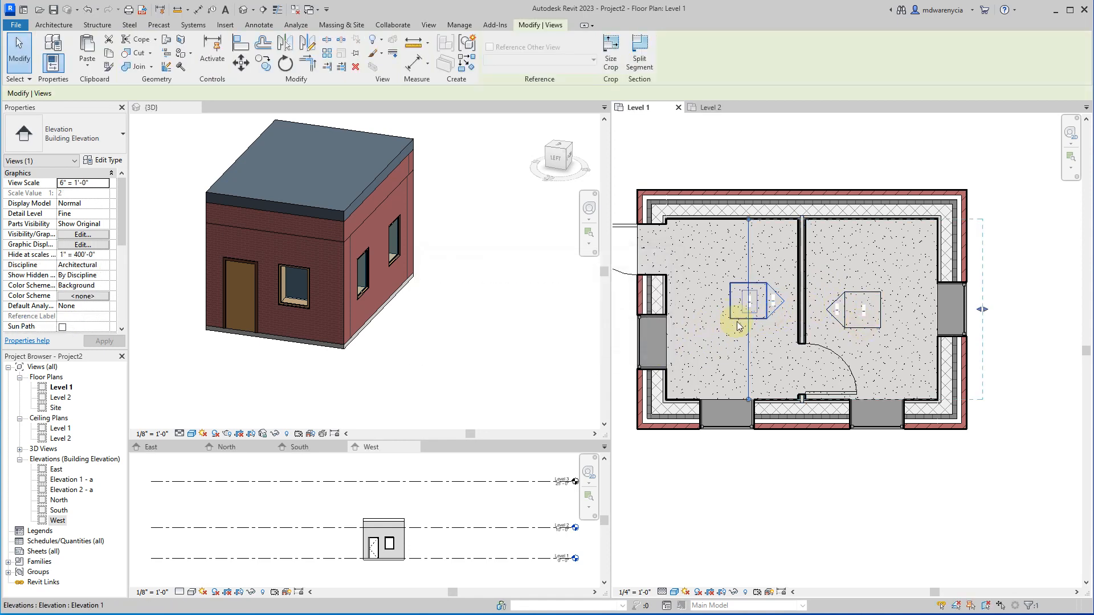
pyautogui.click(740, 302)
pyautogui.press('Delete')
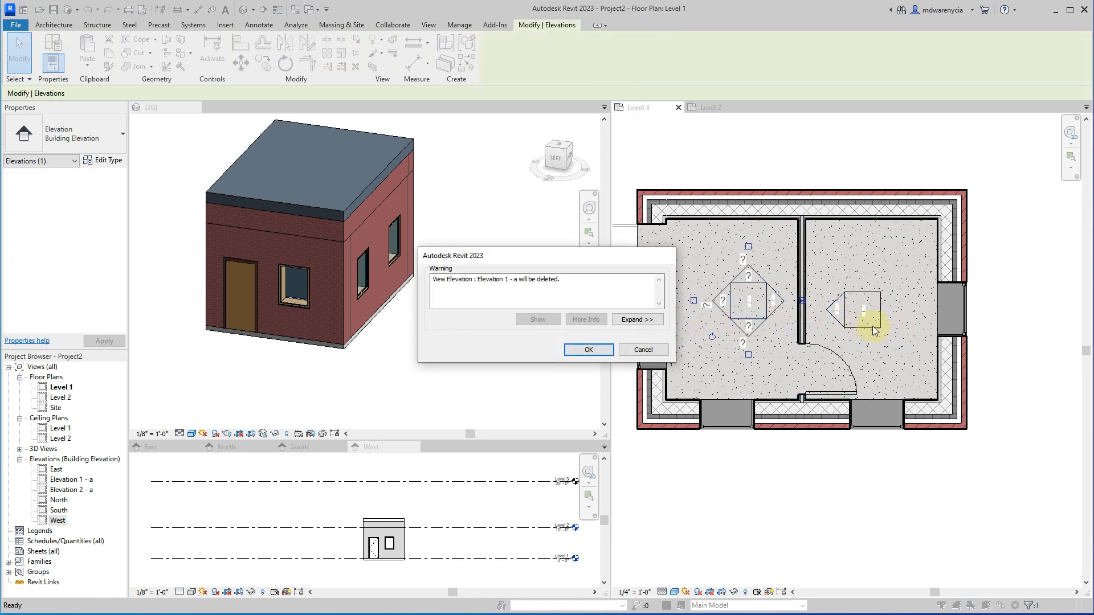
pyautogui.click(610, 353)
pyautogui.click(860, 323)
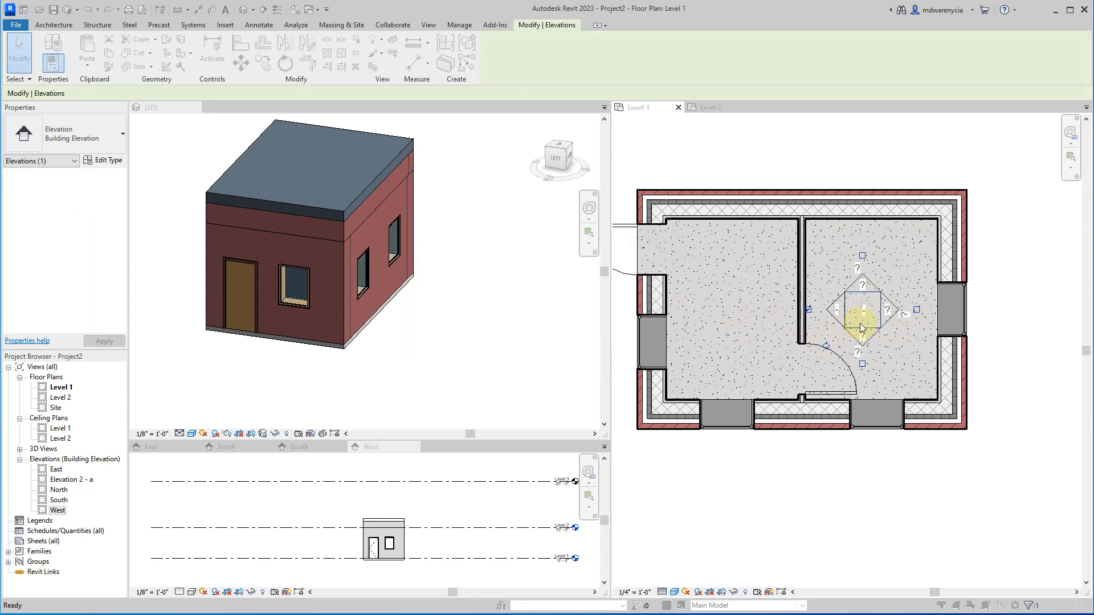
pyautogui.press('Delete')
pyautogui.click(601, 350)
# - Place new building elevation markers near the centre of both Level 1 rooms, each facing the partition wall
pyautogui.click(428, 25)
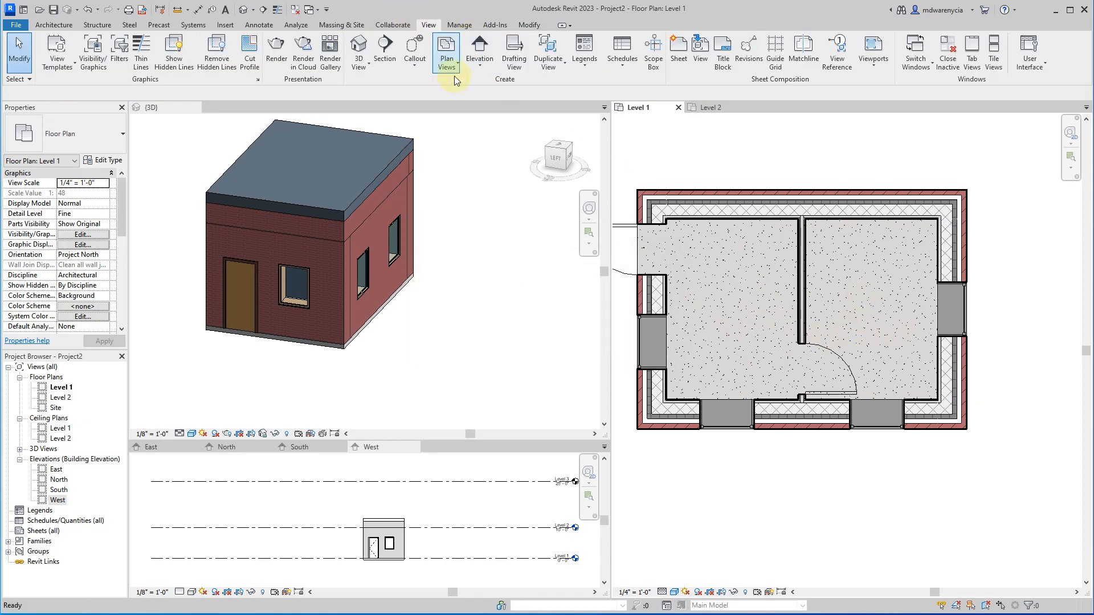
pyautogui.click(480, 46)
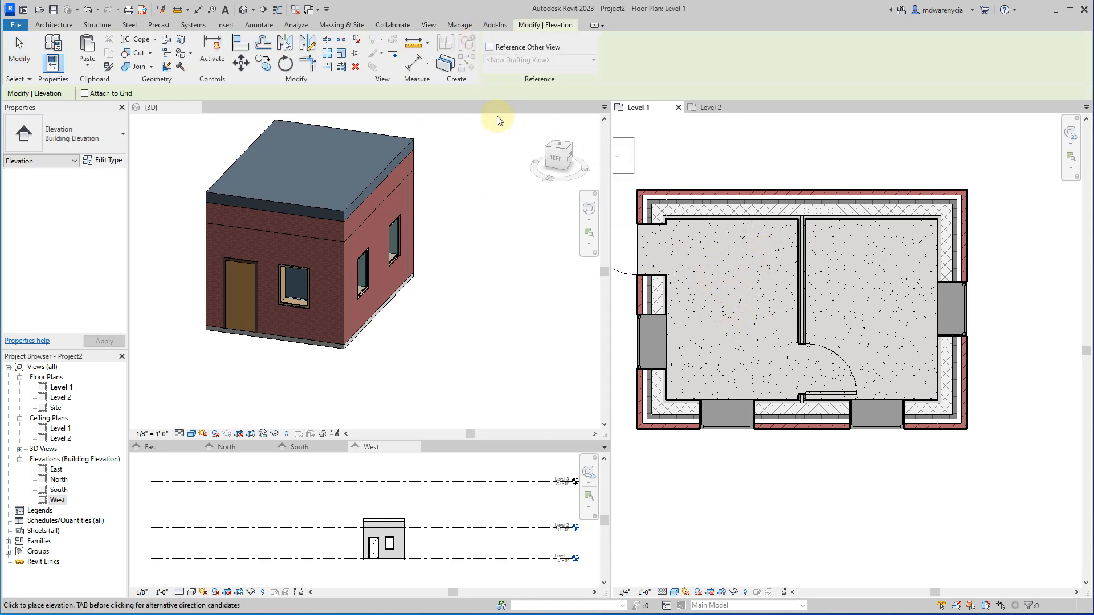
pyautogui.press('Escape')
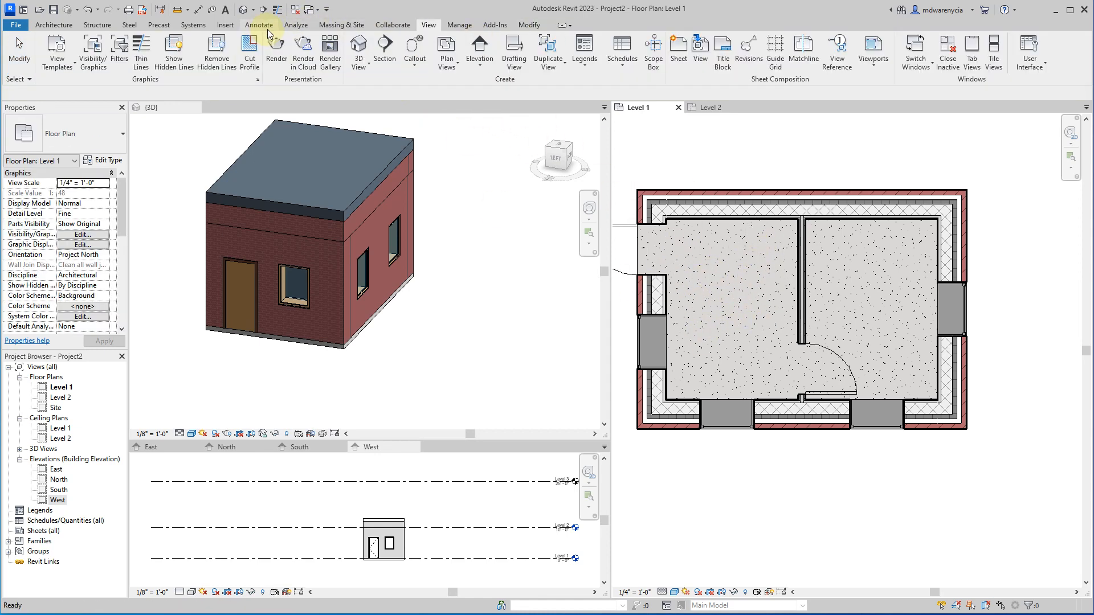
pyautogui.press('Return')
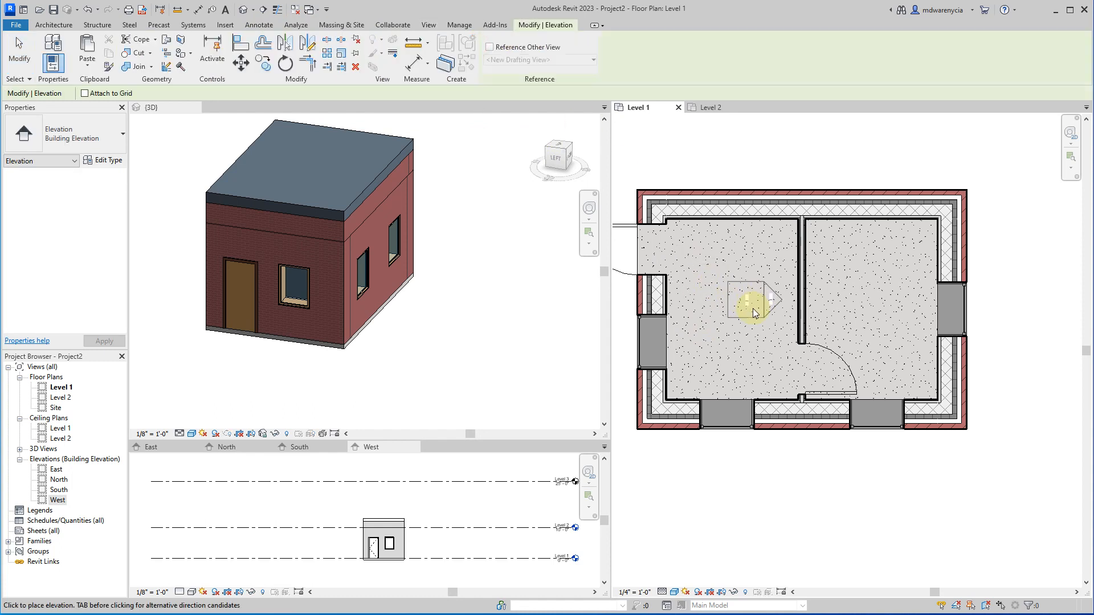
pyautogui.click(735, 309)
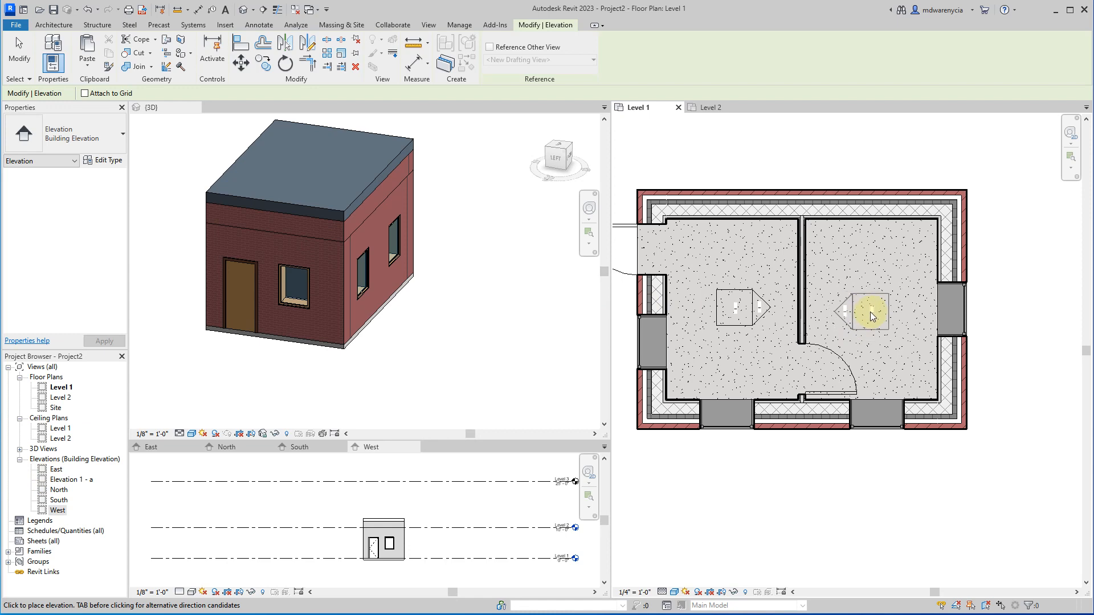
pyautogui.click(870, 313)
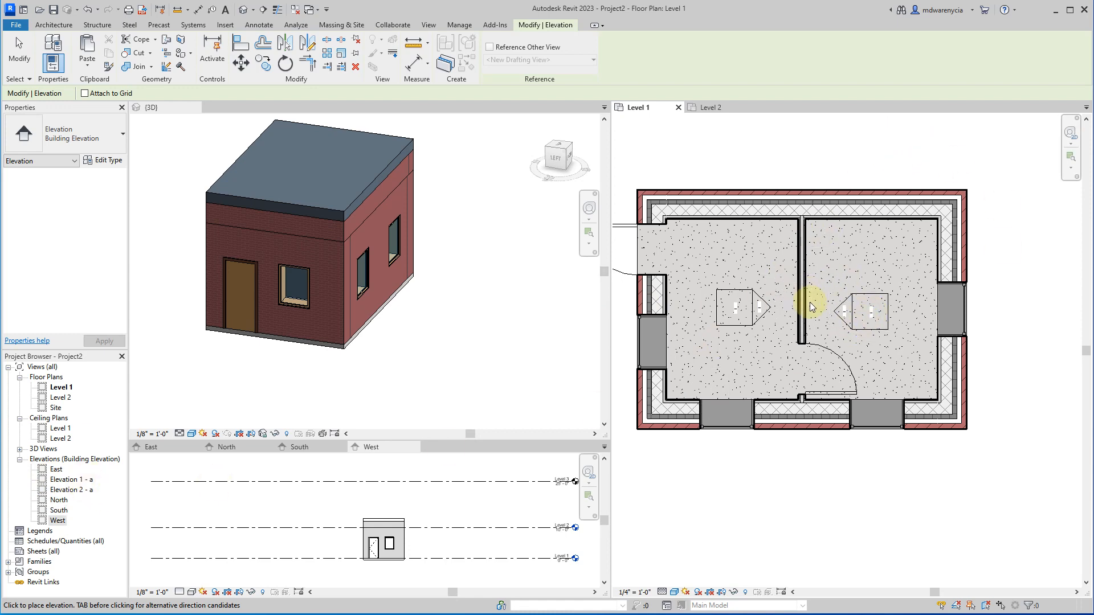
pyautogui.press('Escape')
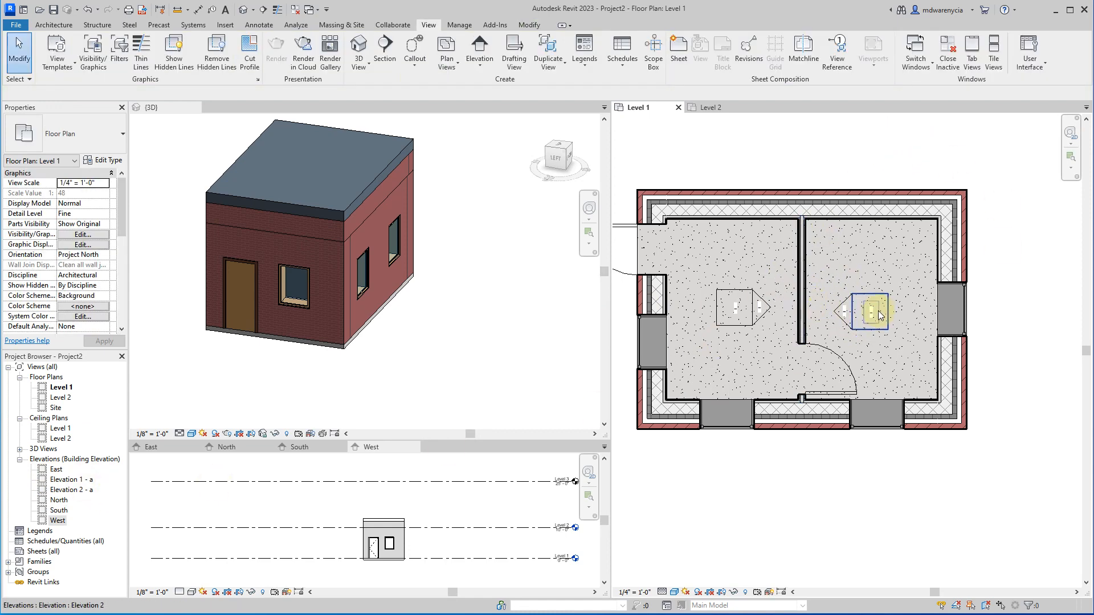
# - Turn on the north, south and west elevation views of the building elevation marker in the west room of Level 1
pyautogui.click(734, 335)
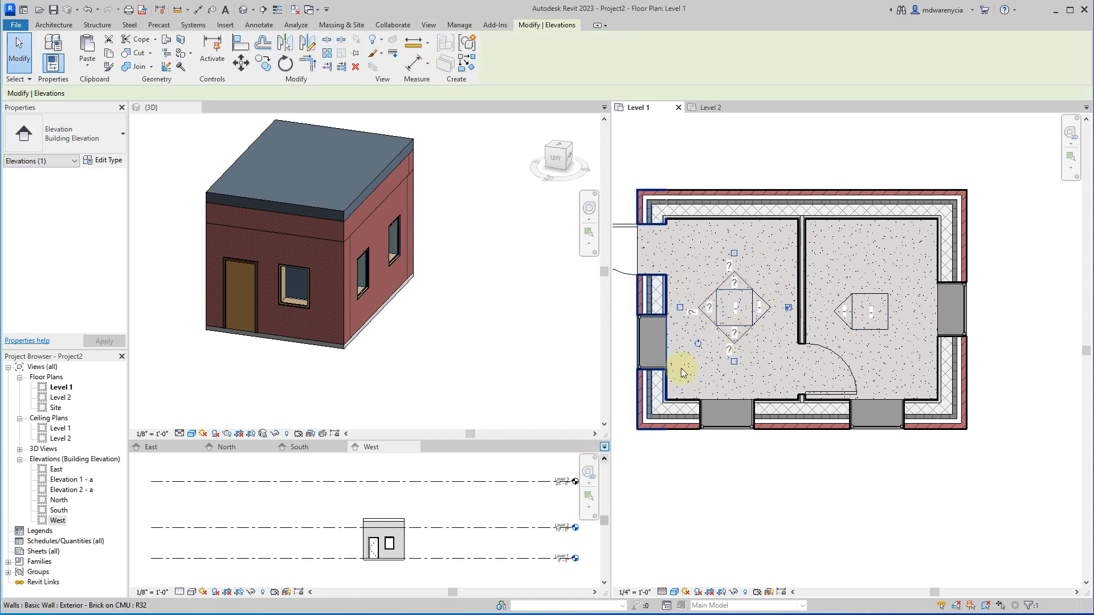
pyautogui.click(734, 253)
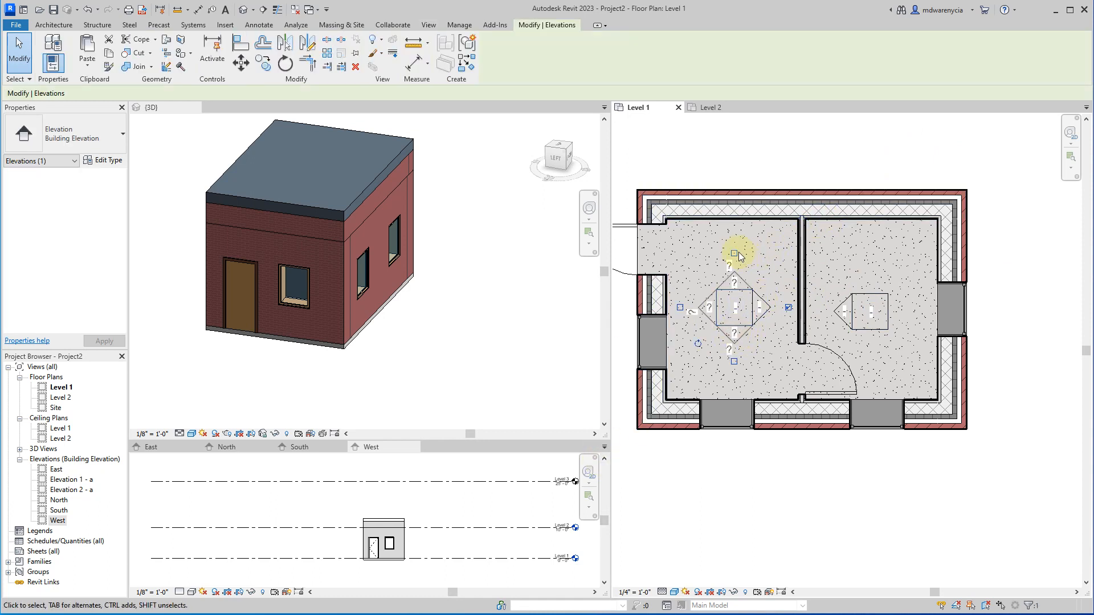
pyautogui.click(735, 362)
pyautogui.click(680, 308)
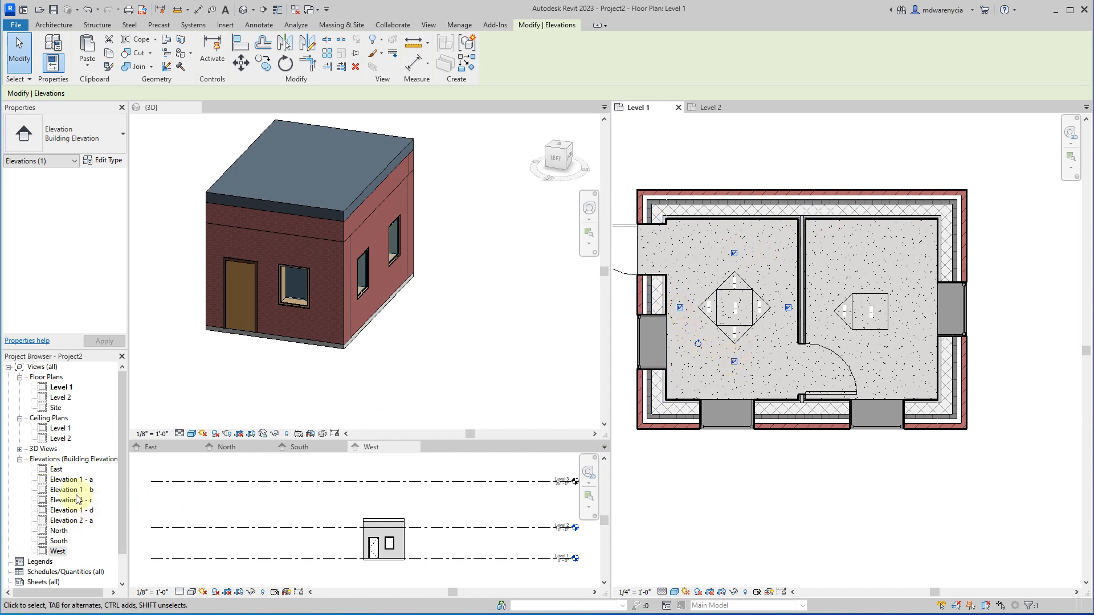
# - Turn on the north, east and south elevation views of the building elevation marker in the east room of Level 1
pyautogui.click(869, 313)
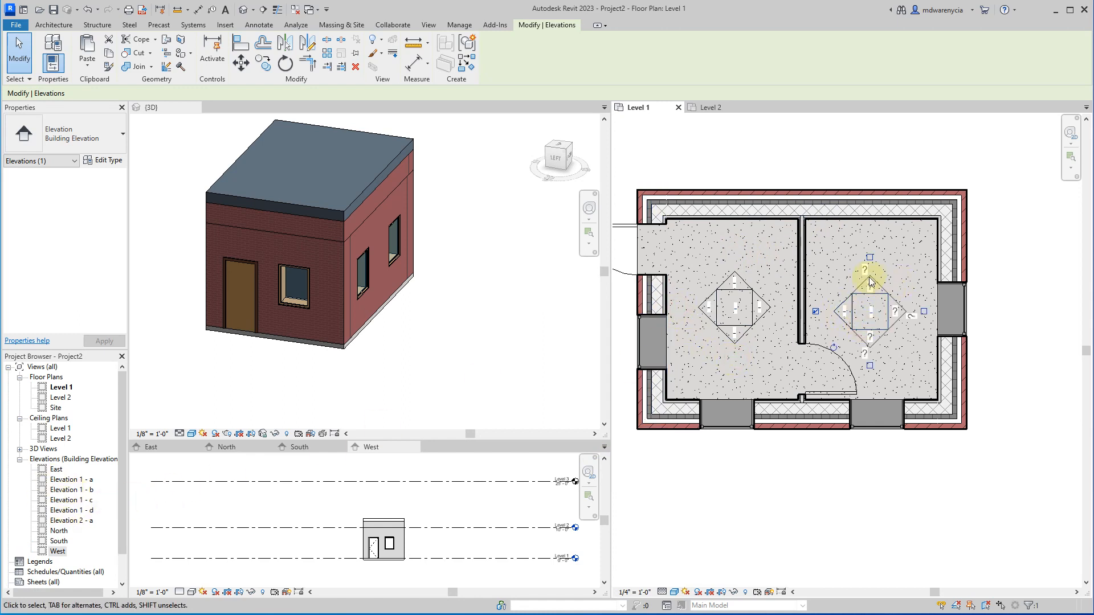
pyautogui.click(869, 257)
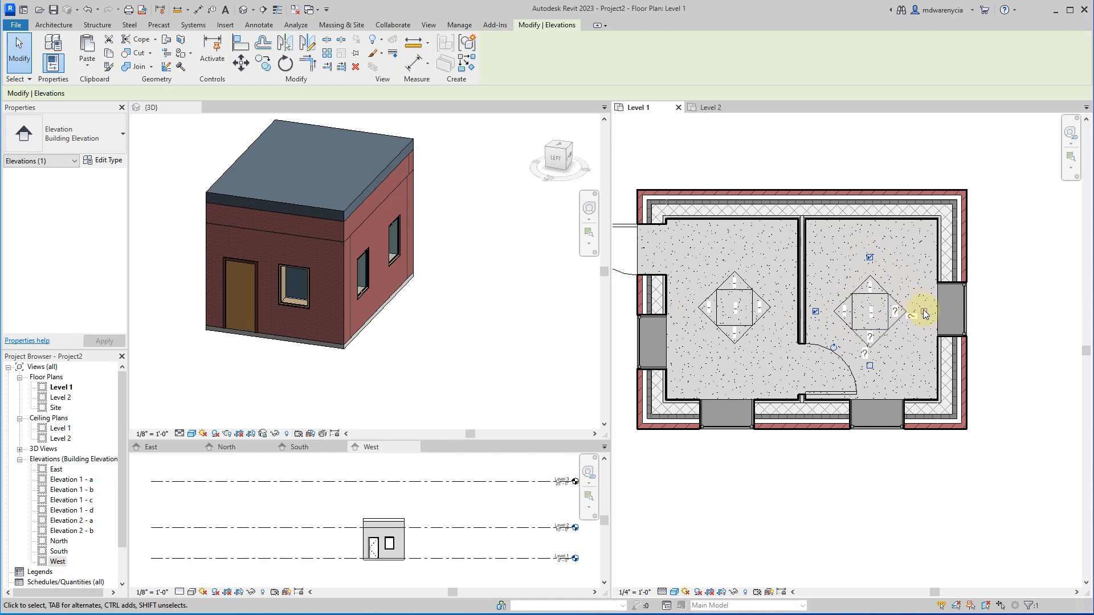
pyautogui.click(924, 312)
pyautogui.click(869, 365)
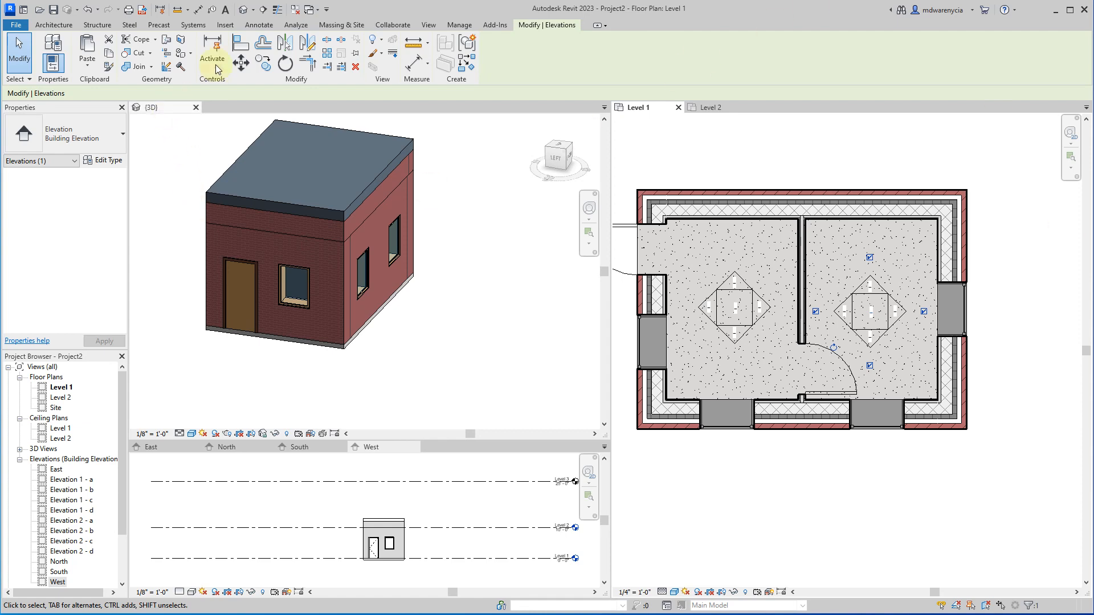
# - Create a new sheet with the E1 30 x 42 Horizontal titleblock
pyautogui.click(429, 24)
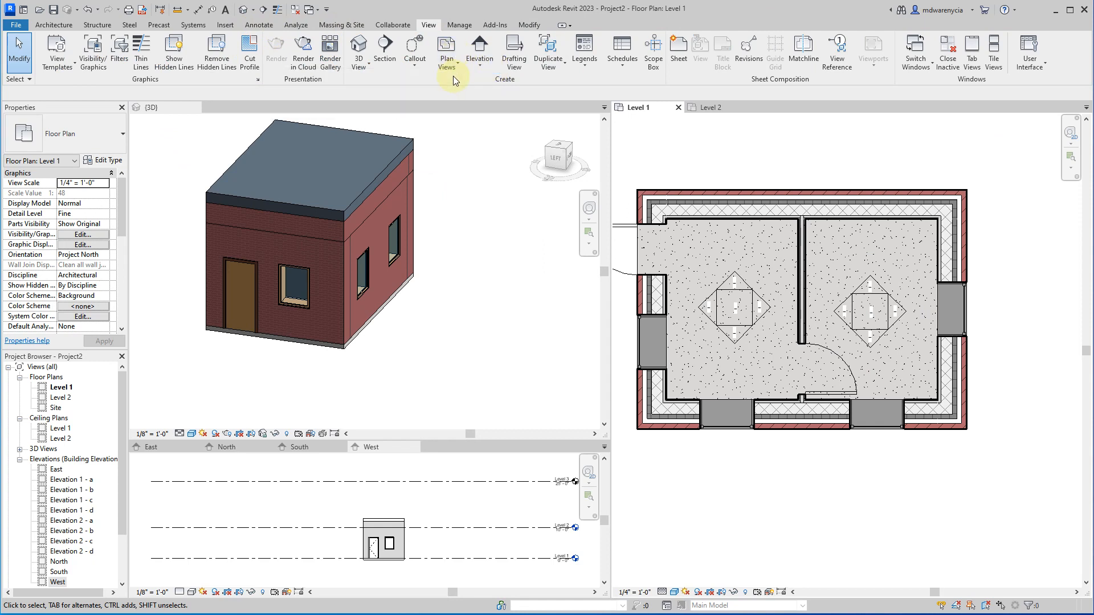
pyautogui.click(679, 51)
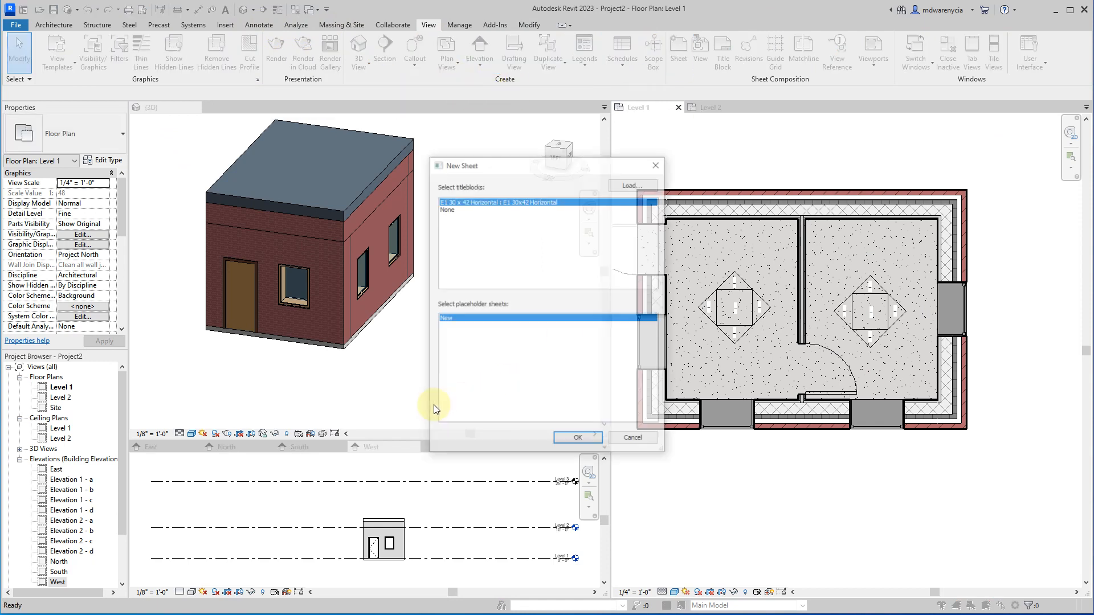
pyautogui.click(578, 444)
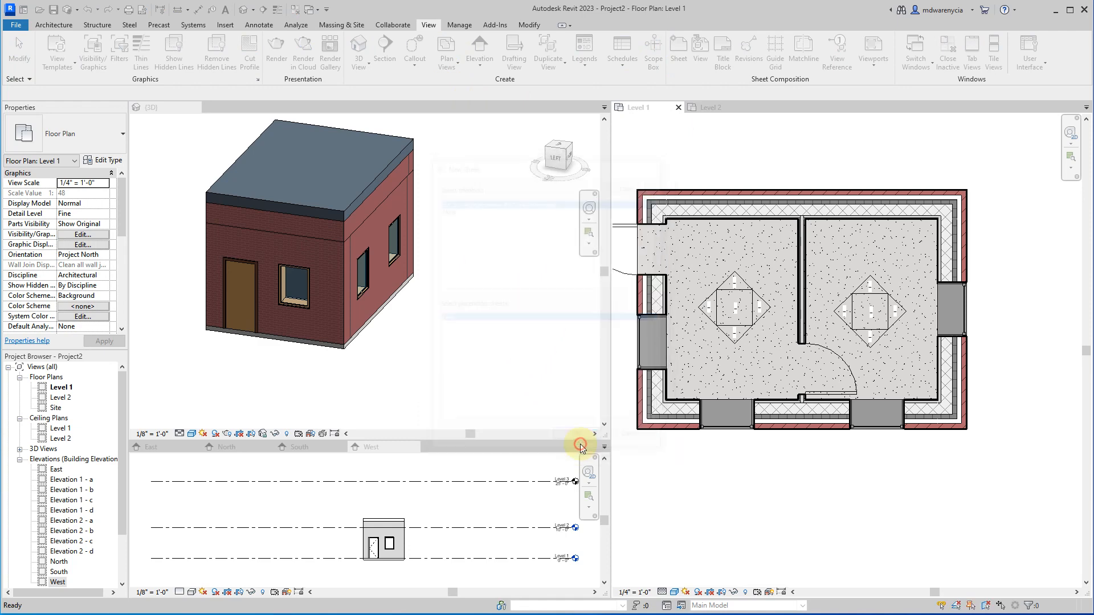
pyautogui.click(538, 446)
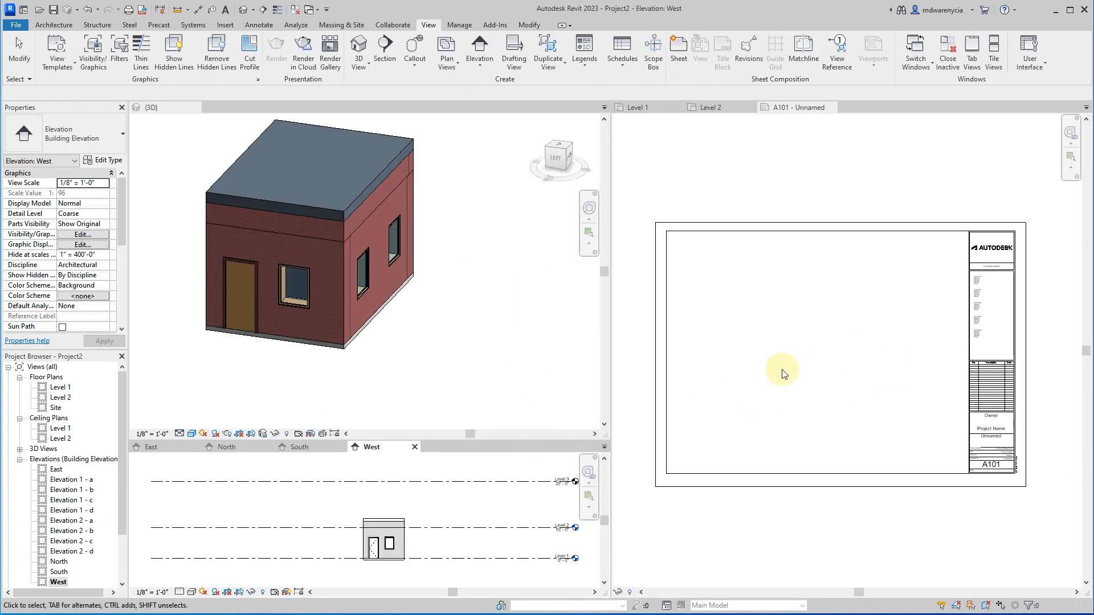
# - Place views Elevation 1 - a and Elevation 1 - b side by side in the upper-left corner of sheet A101
pyautogui.click(61, 481)
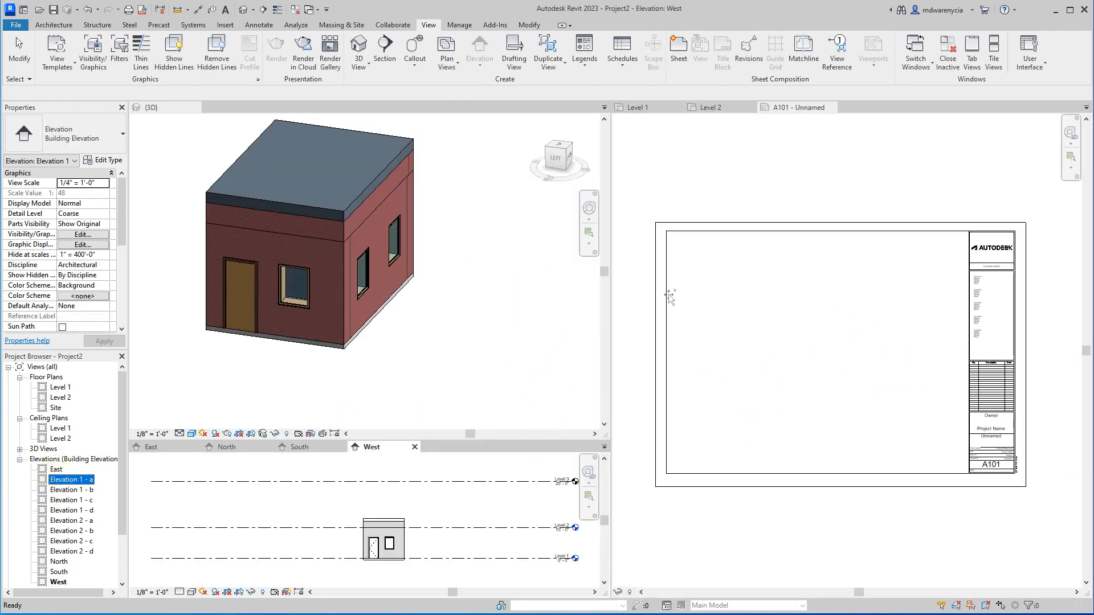
pyautogui.moveTo(670, 296); pyautogui.dragTo(702, 254)
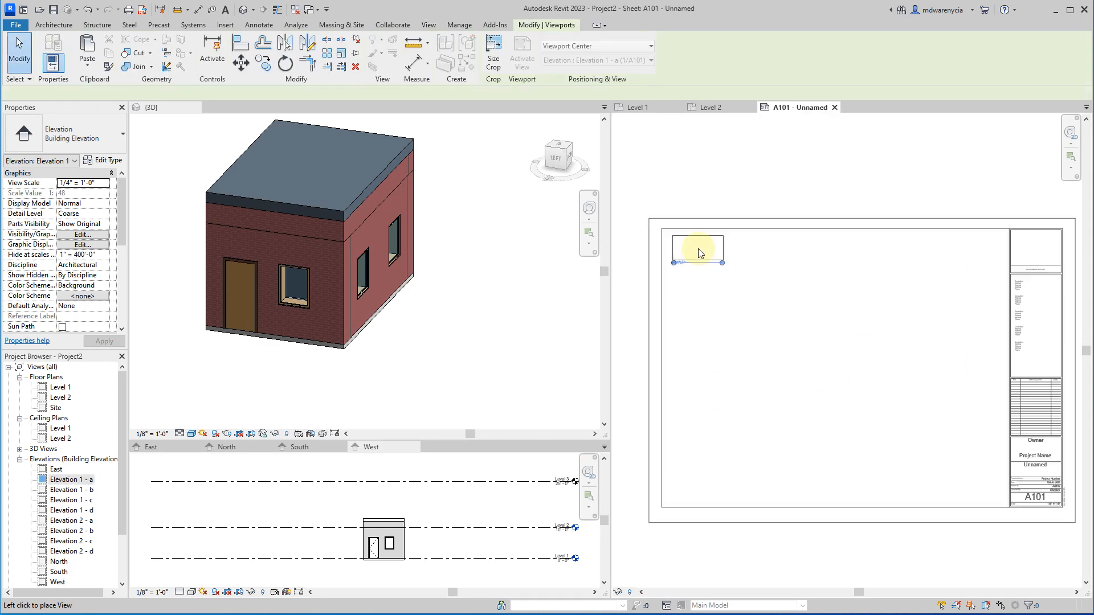
pyautogui.click(699, 248)
pyautogui.click(72, 490)
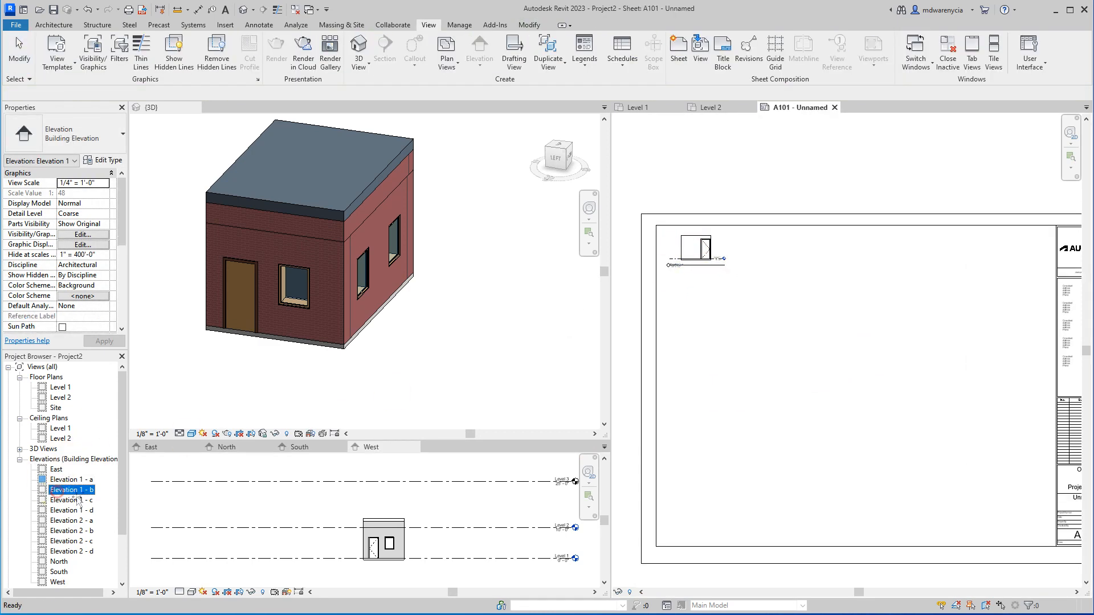
pyautogui.moveTo(765, 273); pyautogui.dragTo(761, 250)
pyautogui.click(760, 250)
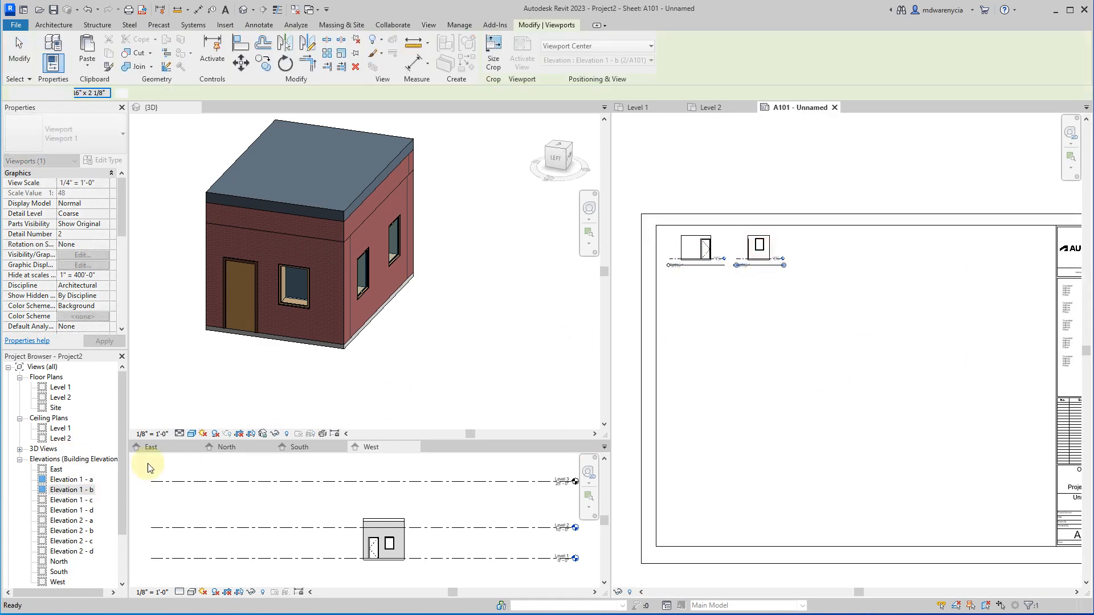
# - Add views Elevation 1 - c and Elevation 1 - d to sheet A101, continuing the first row of elevations
pyautogui.doubleClick(63, 500)
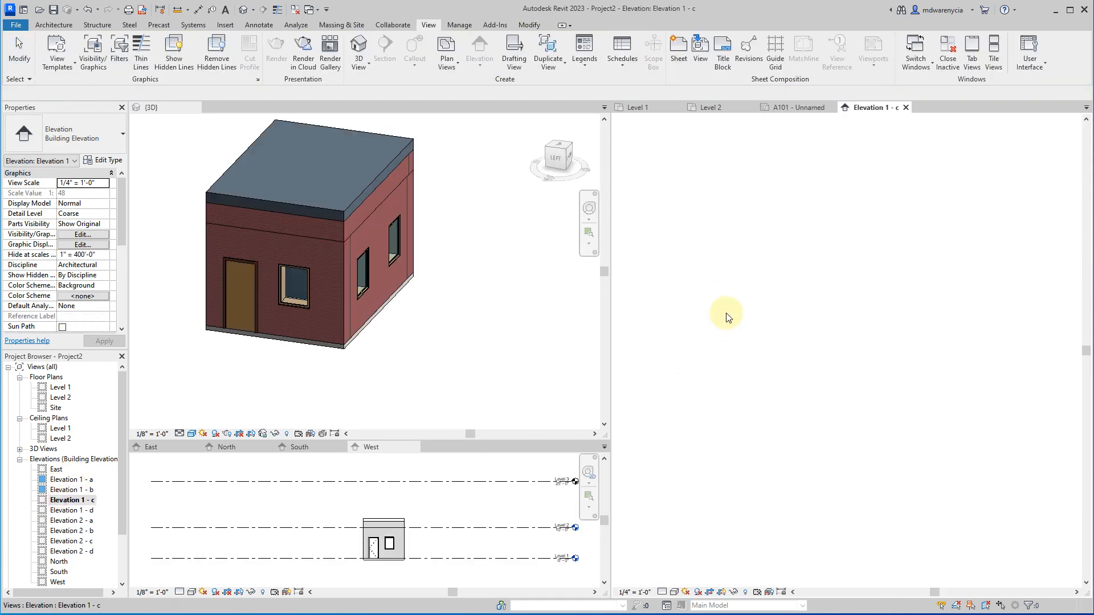
pyautogui.click(907, 108)
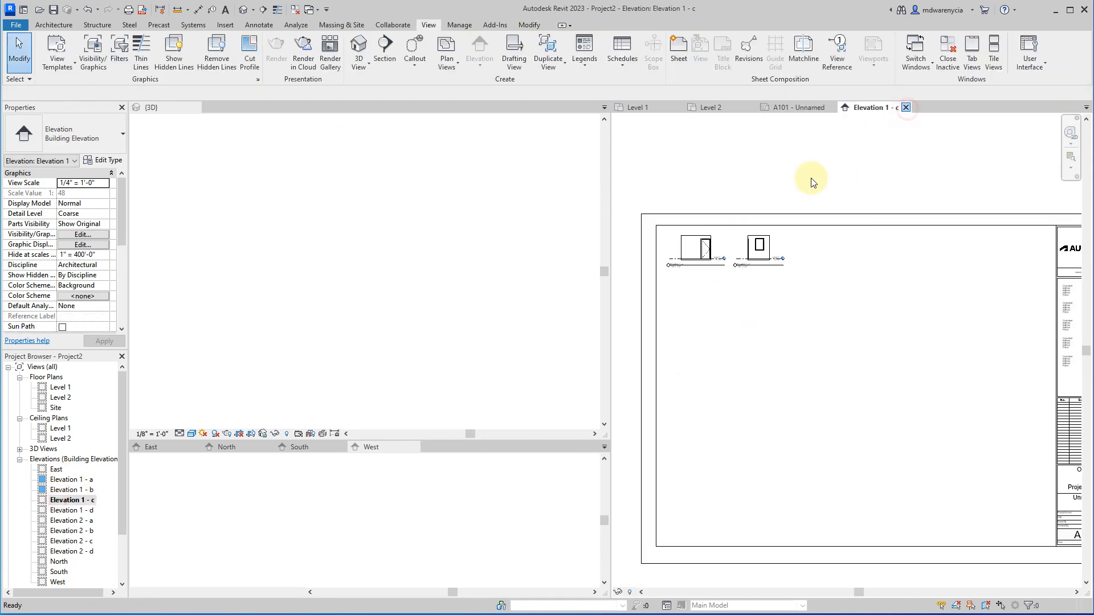
pyautogui.moveTo(47, 496); pyautogui.dragTo(806, 264)
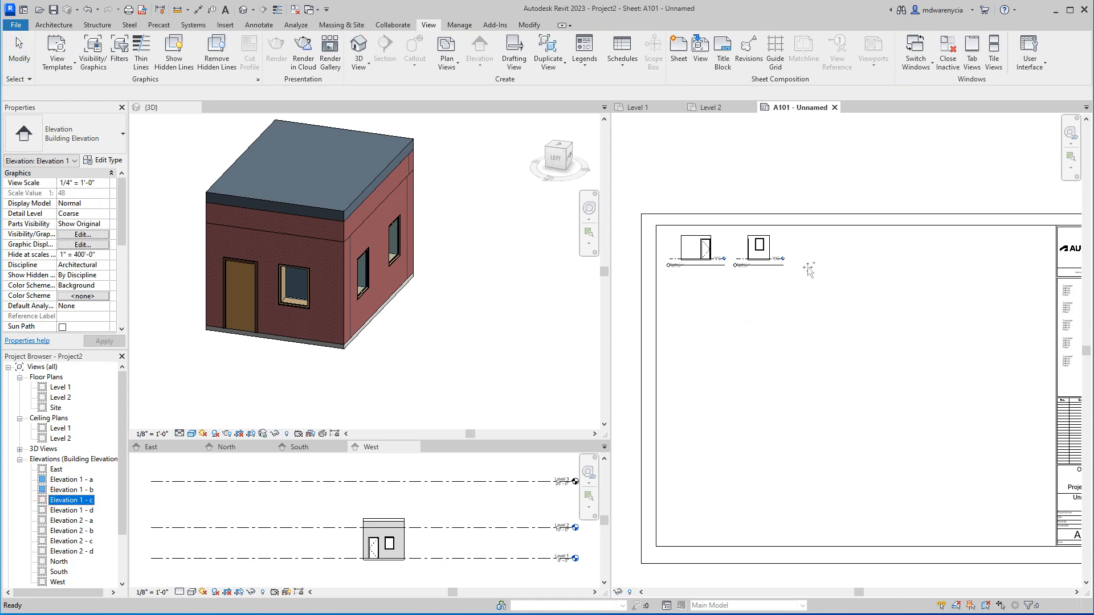
pyautogui.click(822, 251)
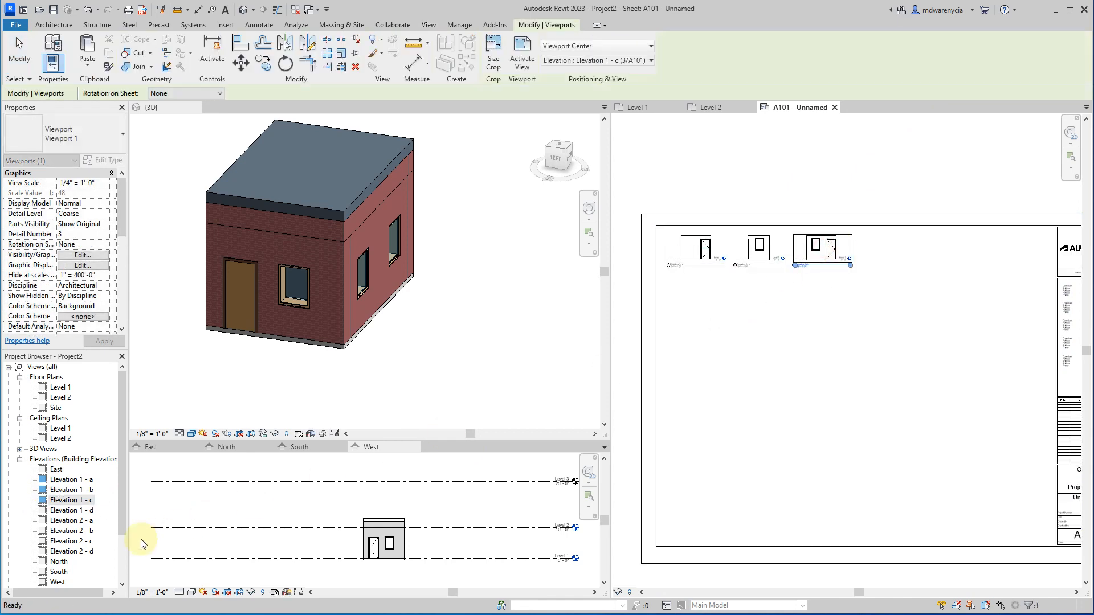
pyautogui.click(64, 510)
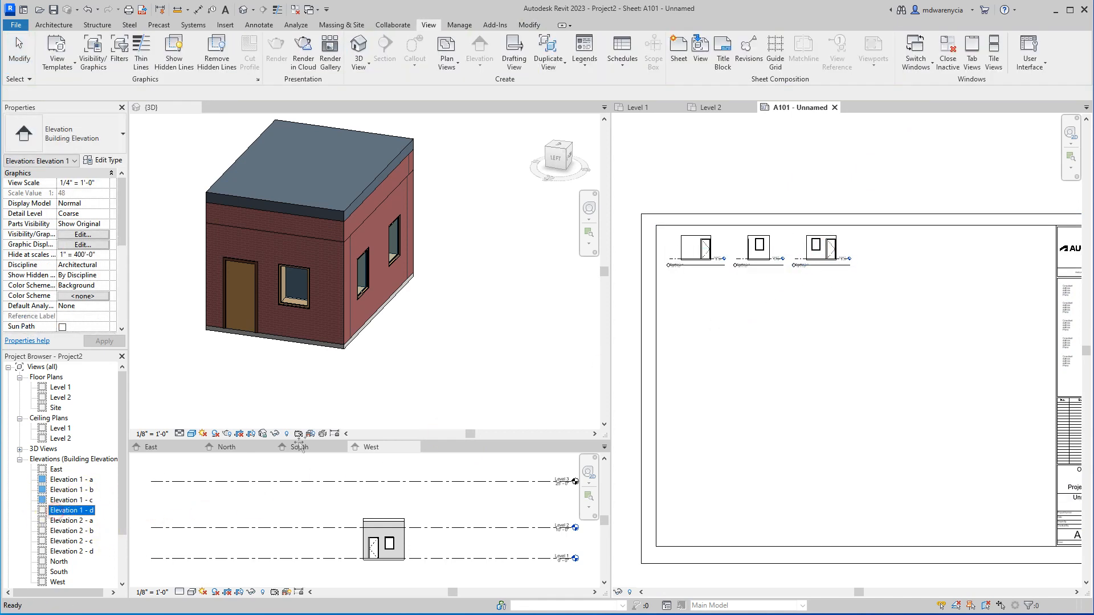
pyautogui.moveTo(881, 259); pyautogui.dragTo(875, 245)
pyautogui.click(875, 246)
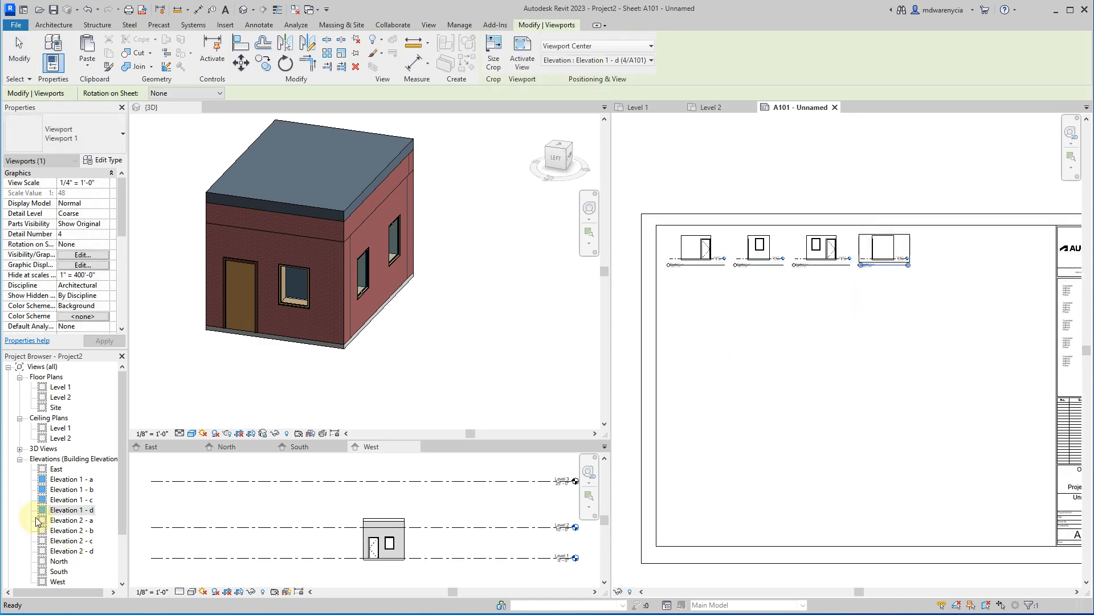
# - Place views Elevation 2 - a and Elevation 2 - b on sheet A101 as the start of a second row beneath the first
pyautogui.moveTo(54, 521); pyautogui.dragTo(108, 519)
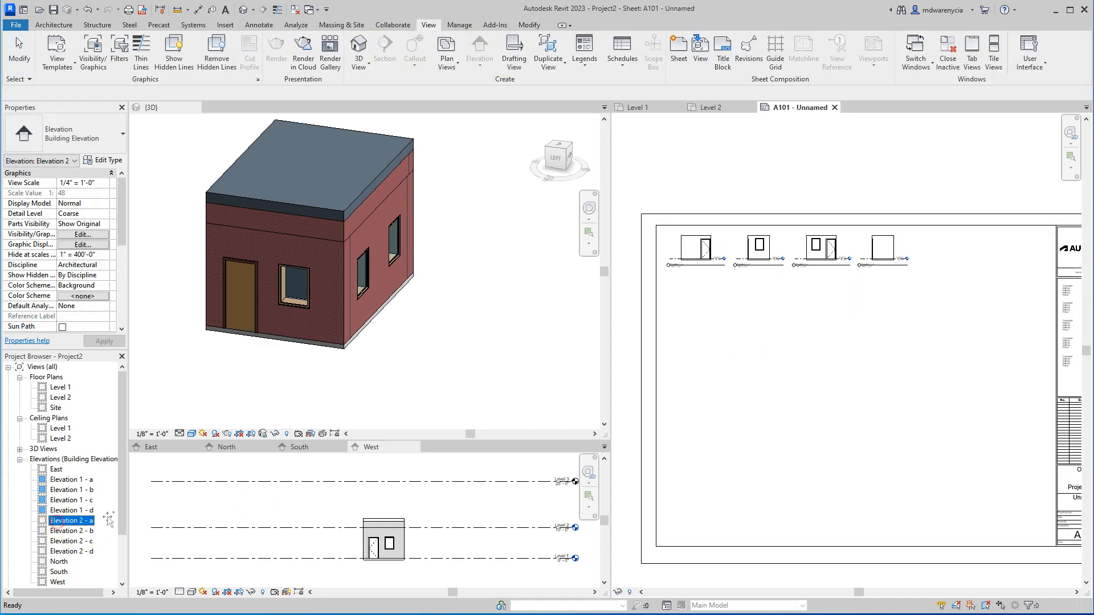
pyautogui.moveTo(693, 316); pyautogui.dragTo(698, 299)
pyautogui.click(698, 299)
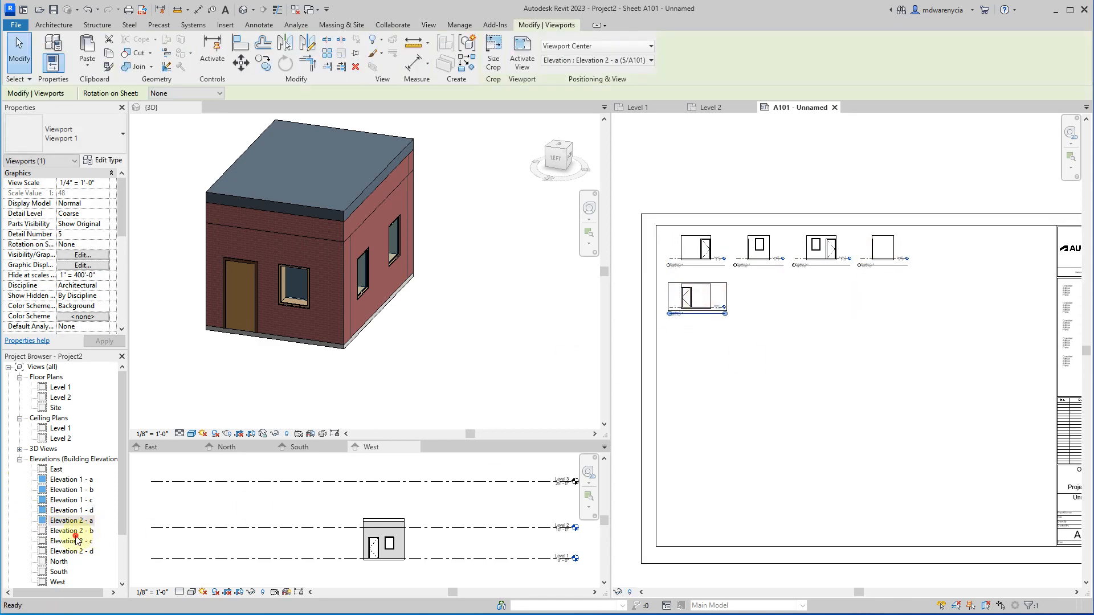
pyautogui.click(67, 533)
pyautogui.moveTo(759, 296); pyautogui.dragTo(764, 295)
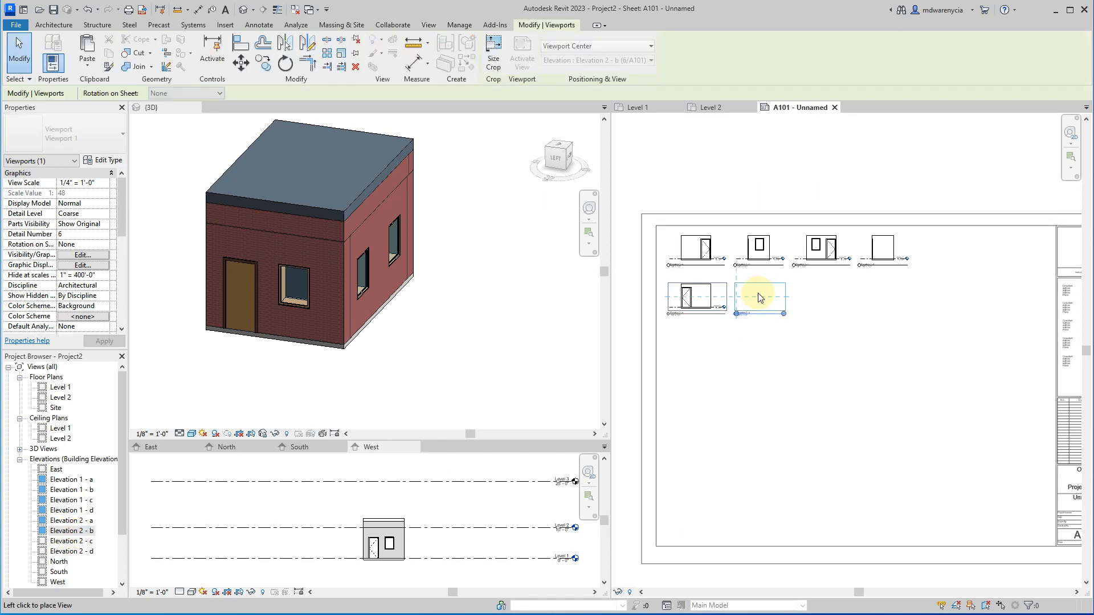
pyautogui.click(764, 296)
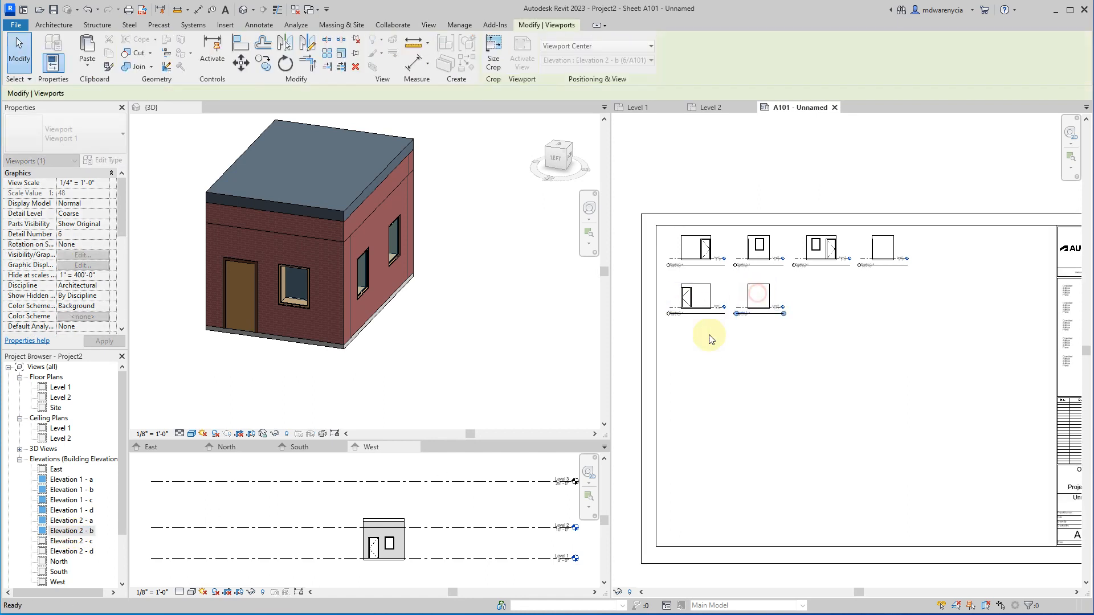
# - Complete the second row on sheet A101 with views Elevation 2 - c and Elevation 2 - d, aligned under the first row
pyautogui.click(60, 542)
pyautogui.moveTo(818, 308); pyautogui.dragTo(818, 308)
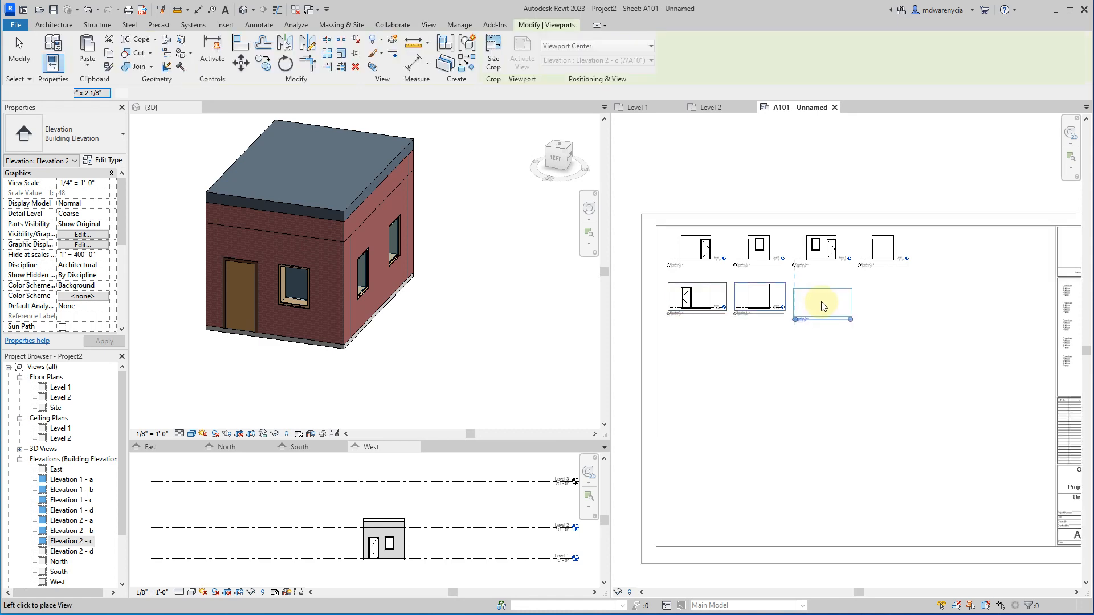
pyautogui.click(818, 306)
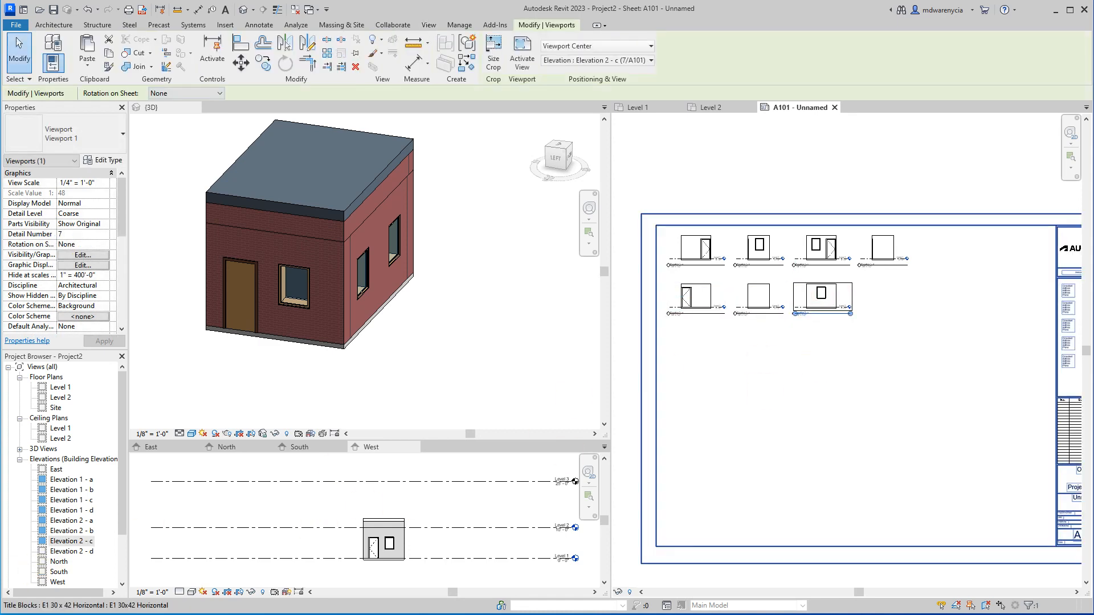
pyautogui.click(69, 552)
pyautogui.moveTo(464, 497); pyautogui.dragTo(881, 297)
pyautogui.click(880, 297)
pyautogui.press('Escape')
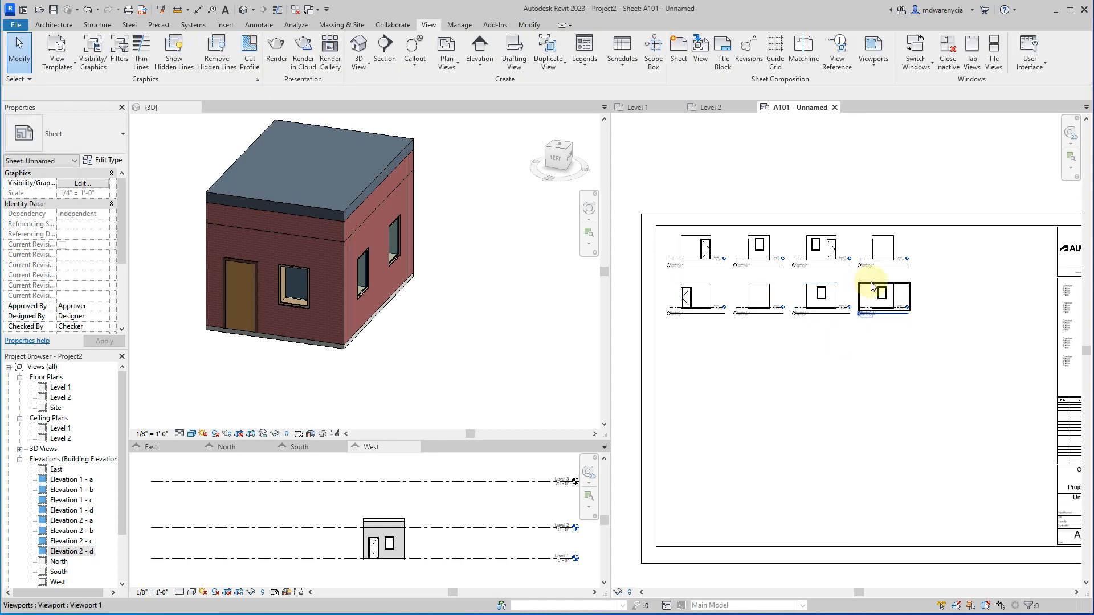
# - Set the elevation of Level 2 to 12' 0" in the West elevation view
pyautogui.scroll(3, 818, 281)
pyautogui.scroll(-3, 712, 452)
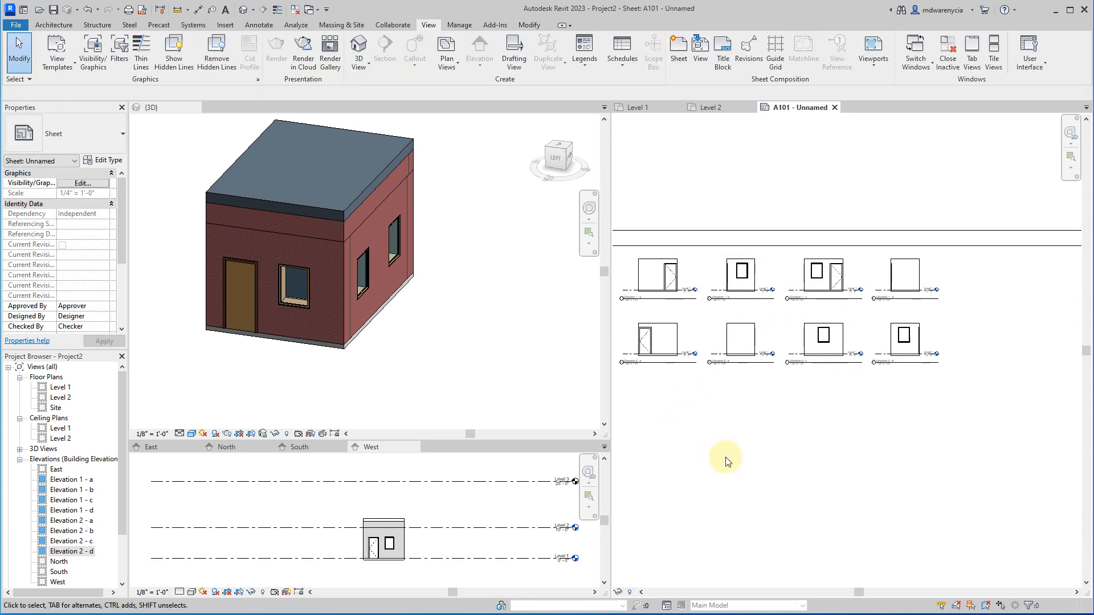
pyautogui.click(473, 527)
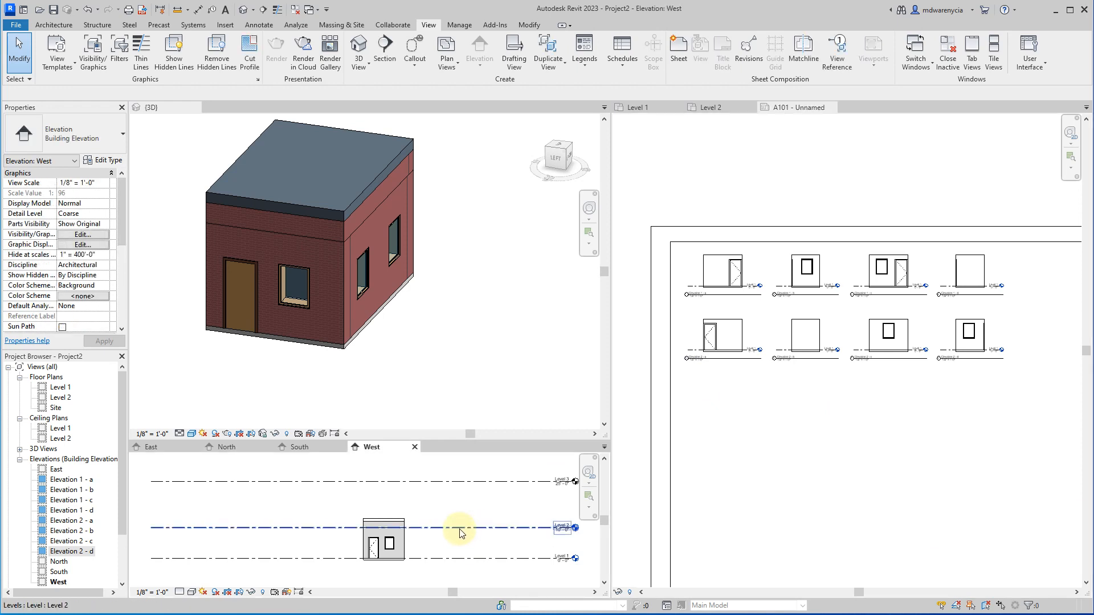
pyautogui.scroll(2, 840, 320)
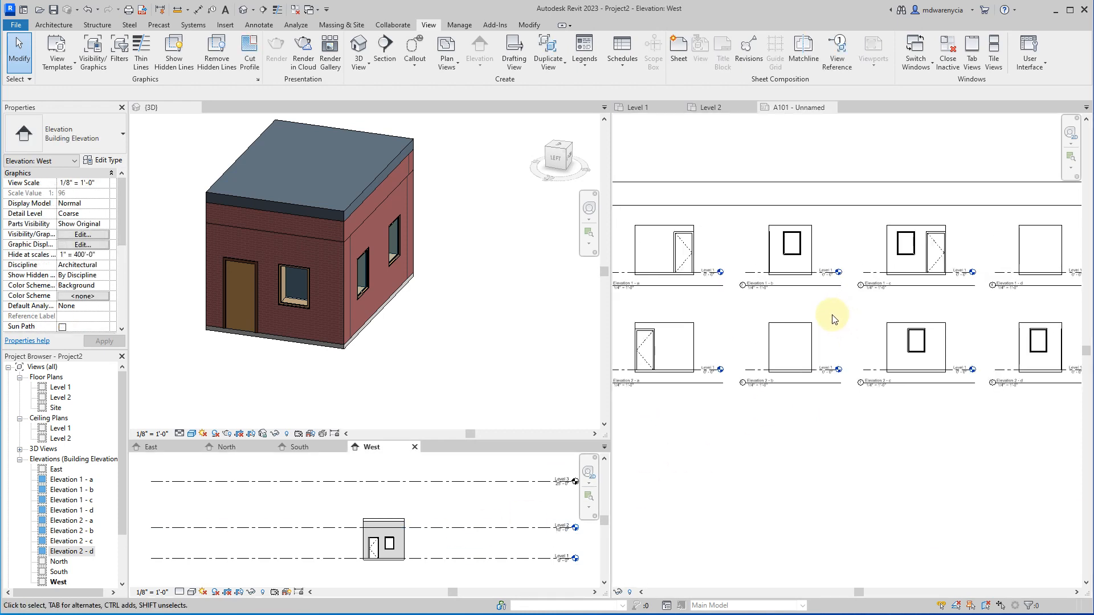
pyautogui.click(455, 530)
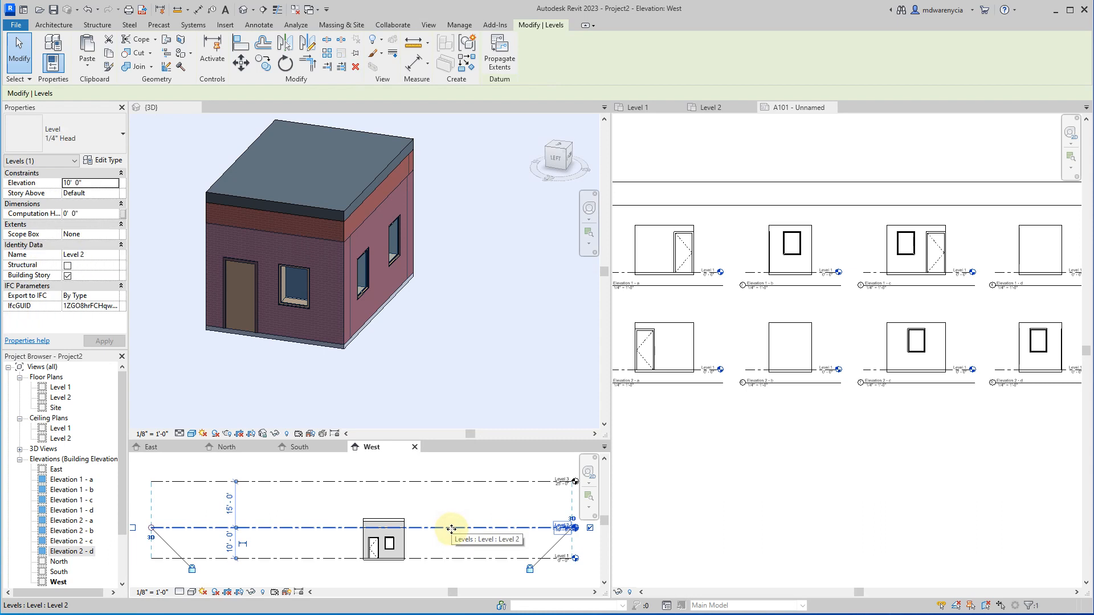
pyautogui.scroll(3, 578, 530)
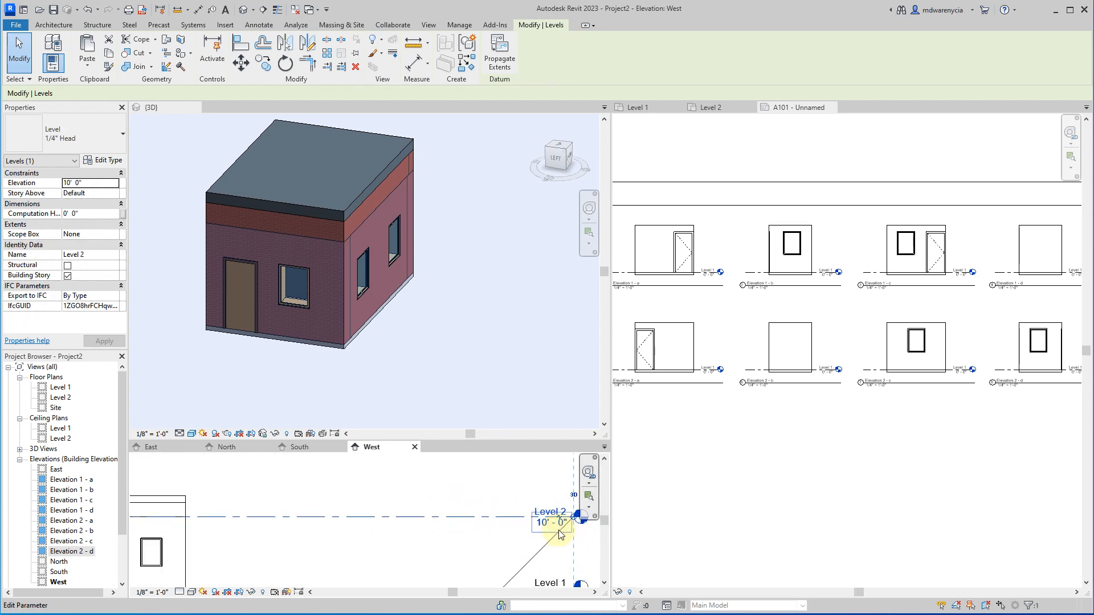
pyautogui.click(541, 522)
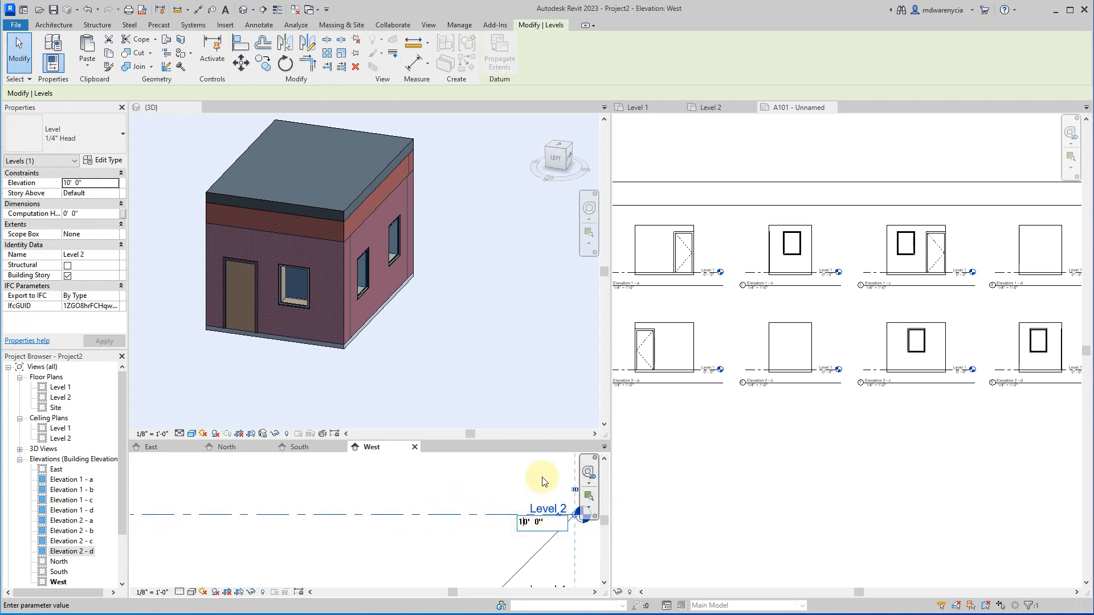
pyautogui.write('2')
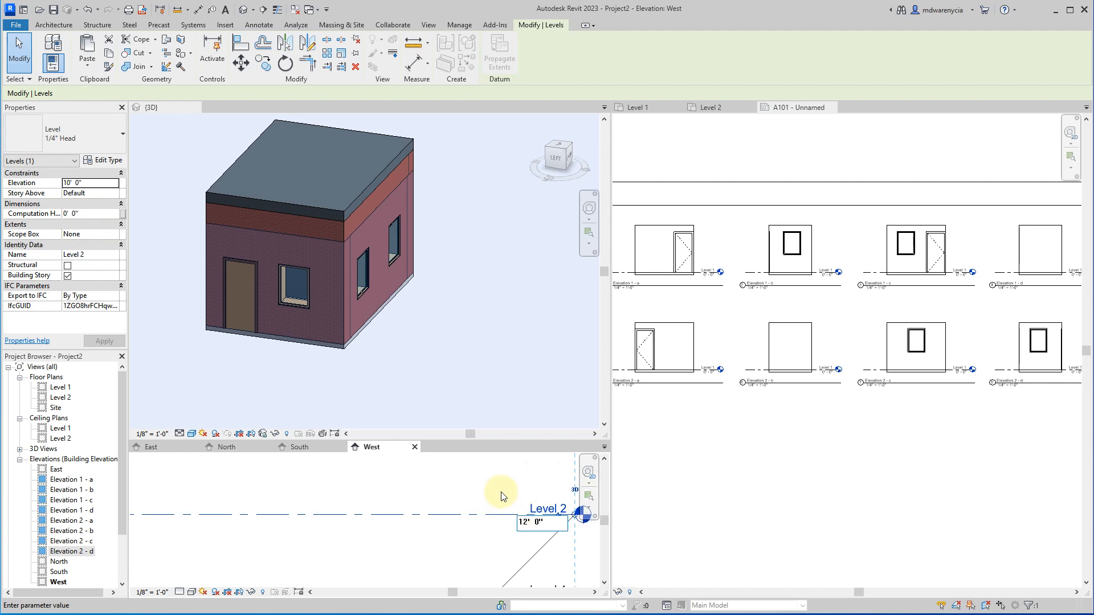
pyautogui.click(349, 238)
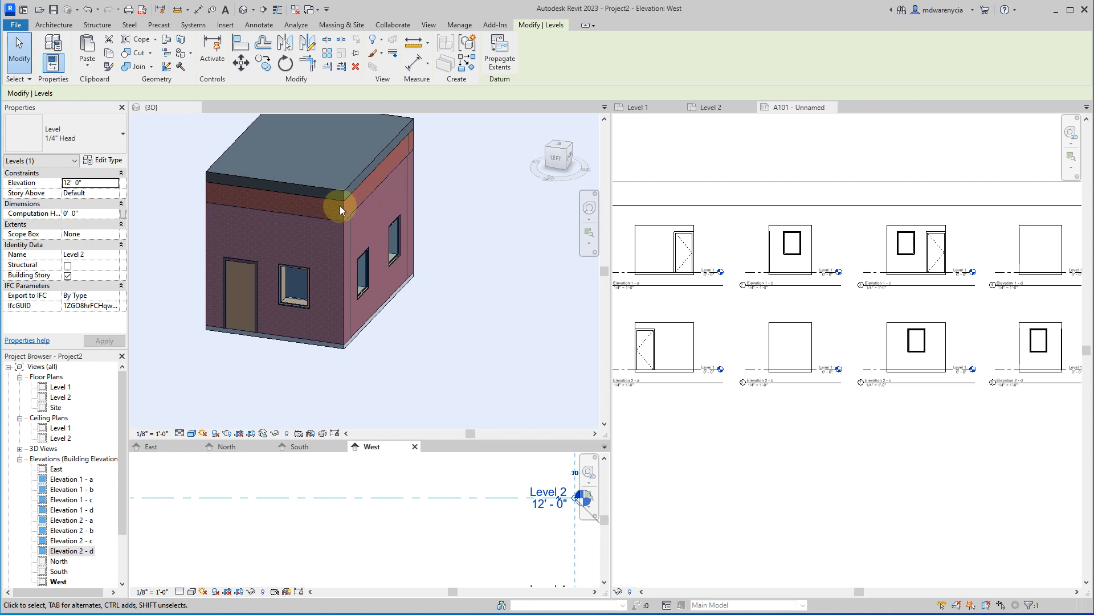
# - Examine the level constraints and offsets of the upper brick wall and the roof in the 3D view
pyautogui.click(343, 208)
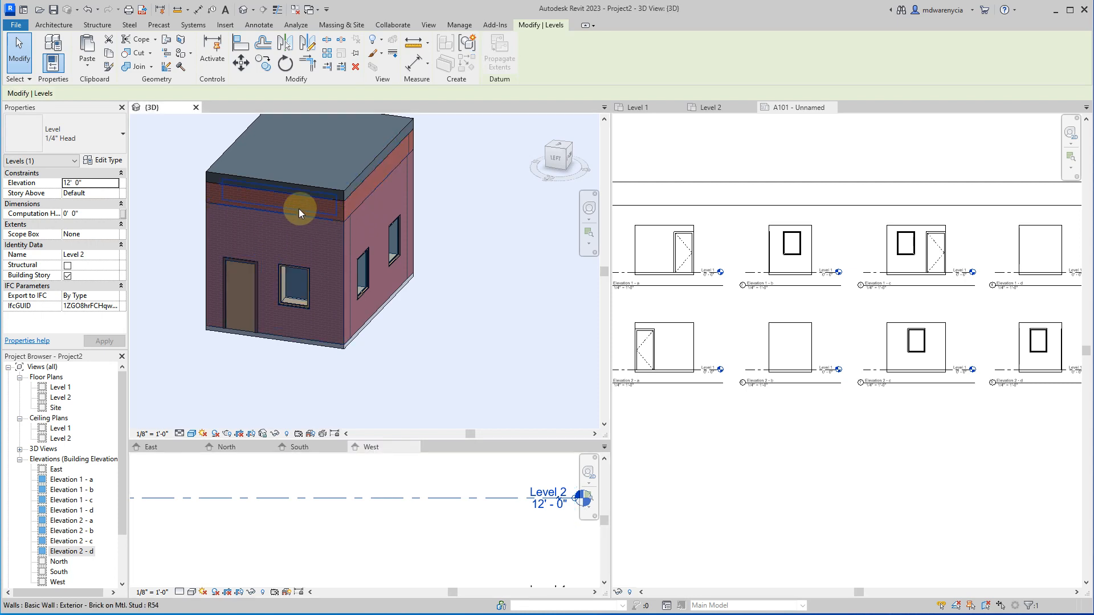
pyautogui.click(250, 201)
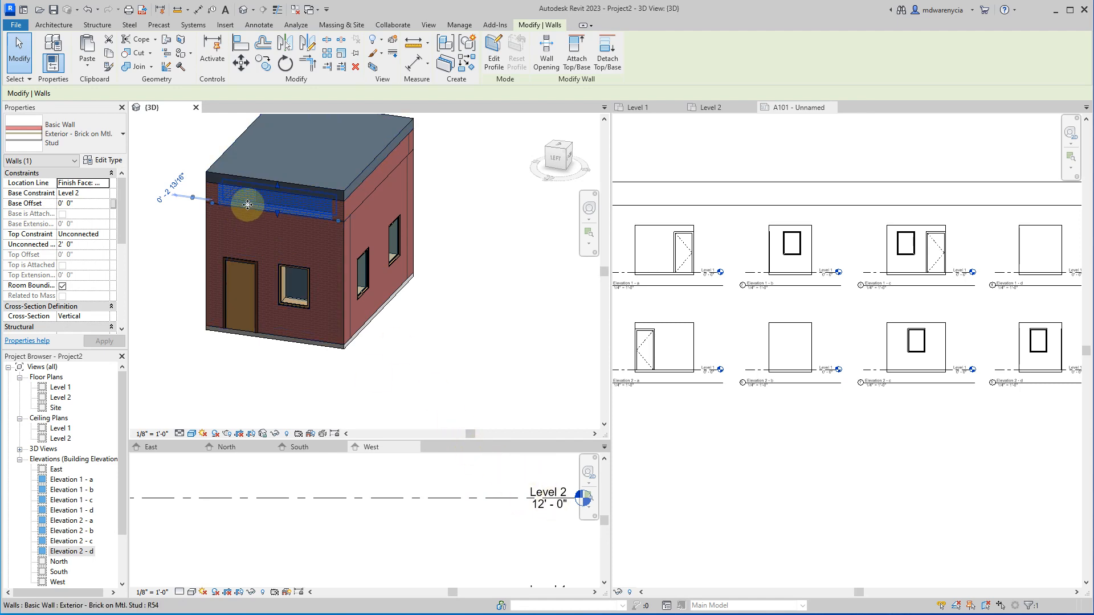
pyautogui.click(302, 172)
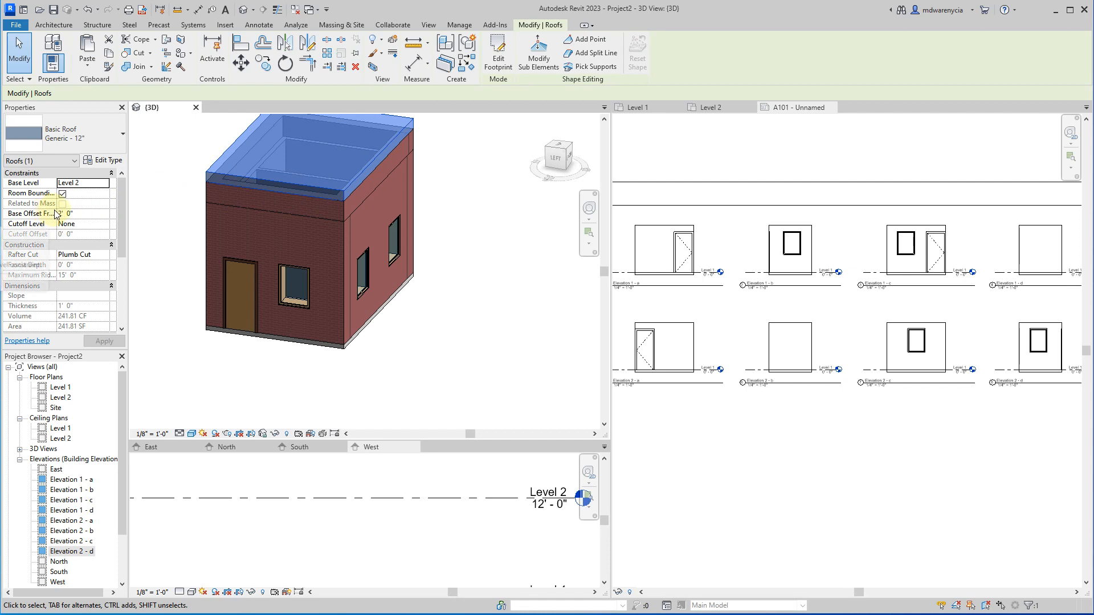
pyautogui.click(478, 279)
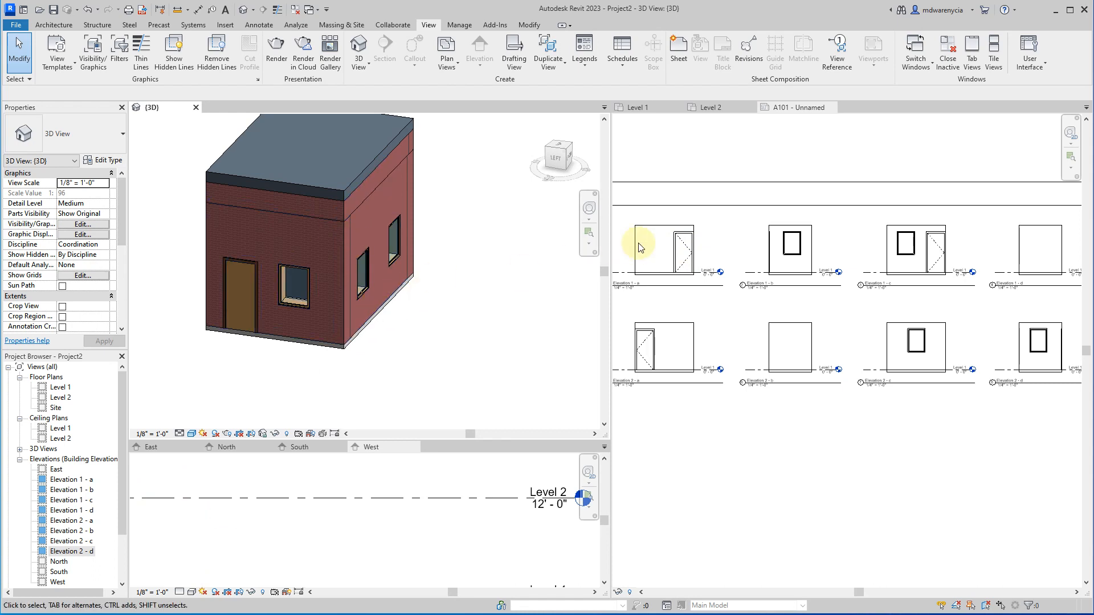
# - Set the visual style of the West elevation view to Shaded
pyautogui.click(190, 593)
pyautogui.click(216, 534)
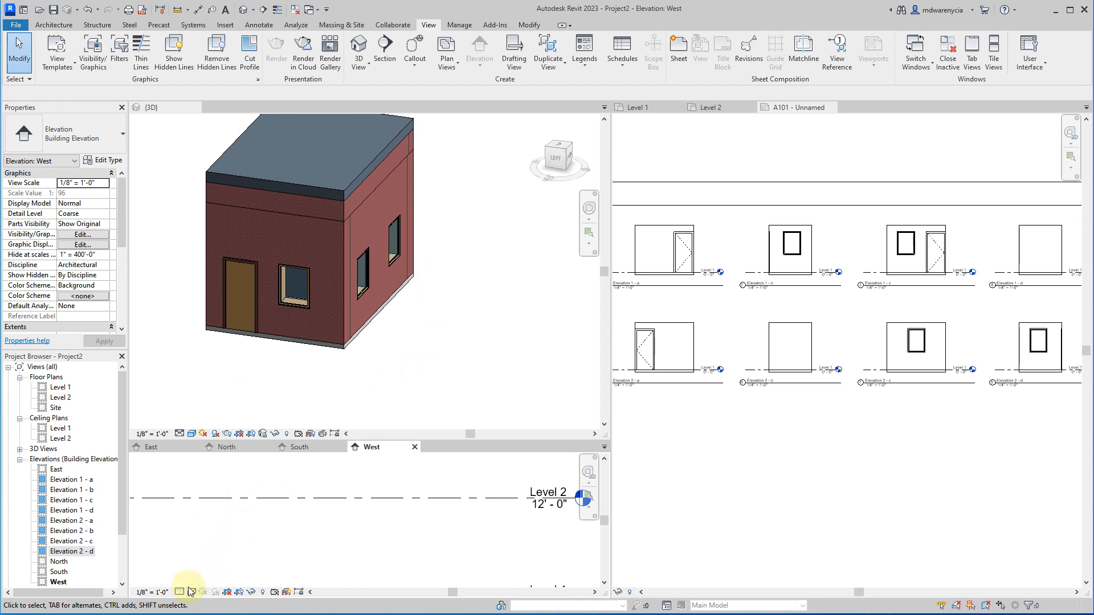
pyautogui.click(192, 592)
pyautogui.click(216, 558)
pyautogui.click(424, 365)
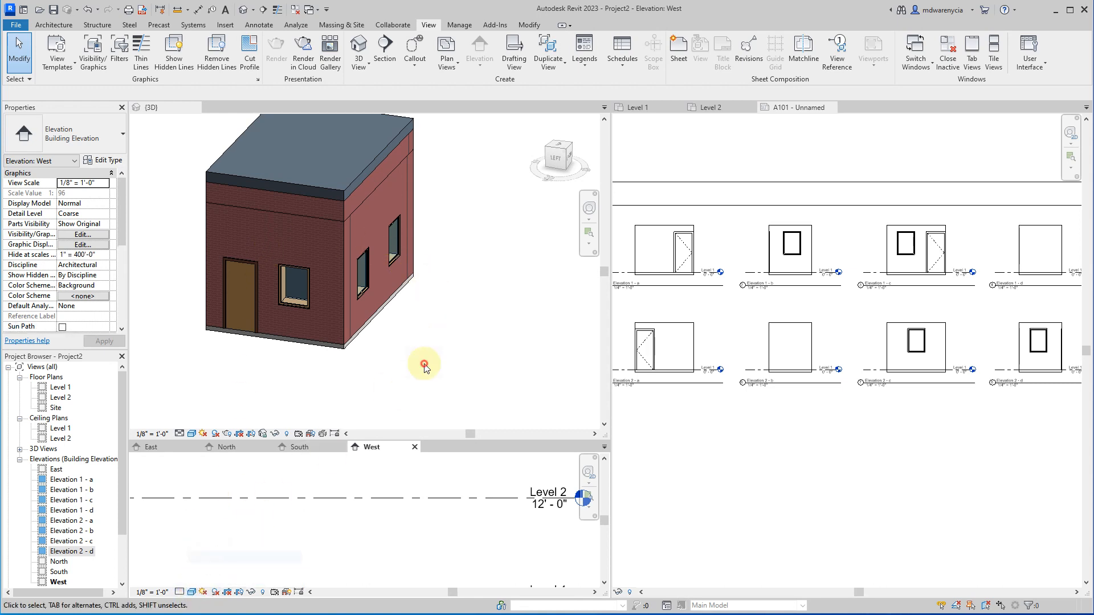
# - Set the 3D view to the Wireframe visual style and turn the building so both interior rooms can be seen
pyautogui.click(191, 434)
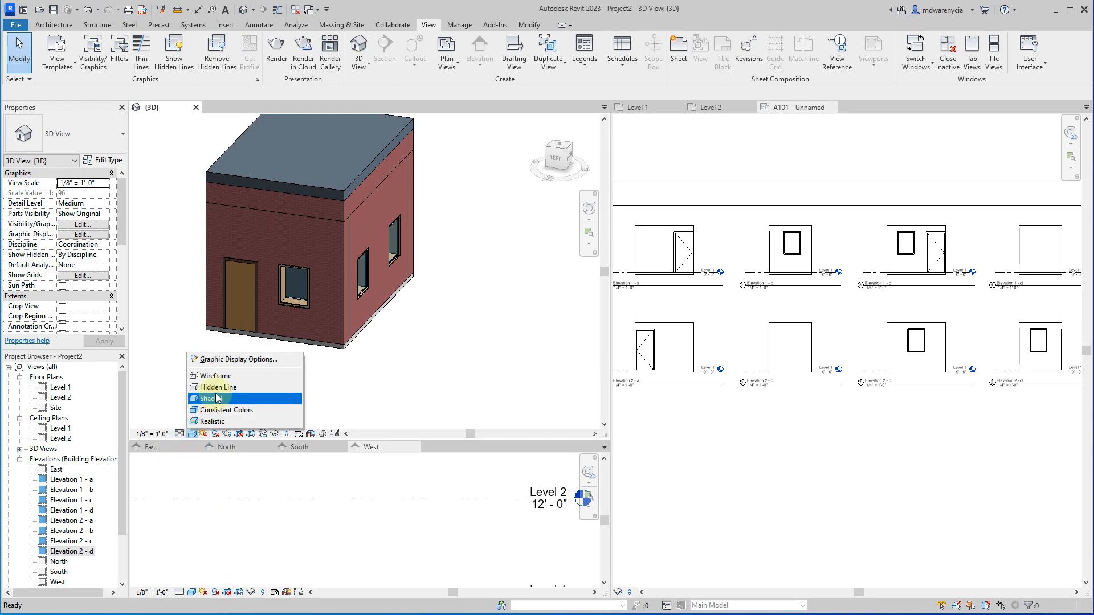
pyautogui.click(230, 377)
pyautogui.moveTo(330, 220)
pyautogui.keyDown('shift'); pyautogui.mouseDown(button='middle')
pyautogui.moveTo(430, 237)
pyautogui.moveTo(385, 346)
pyautogui.moveTo(342, 234)
pyautogui.mouseUp(button='middle'); pyautogui.keyUp('shift')
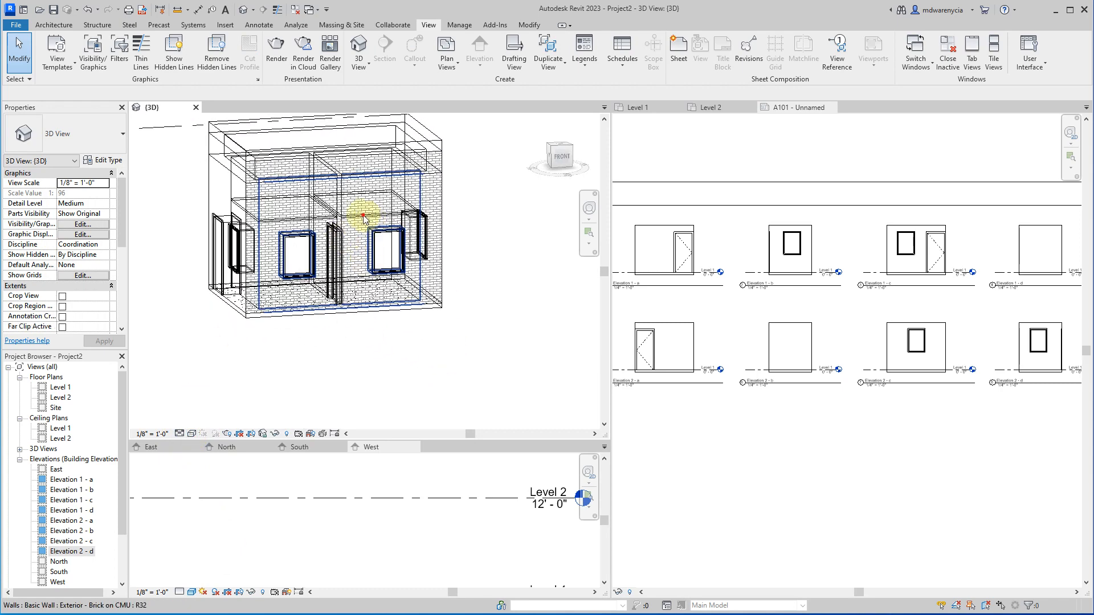
# - Set the height offset from Level 1 of the ceiling in the east room to 11' 0"
pyautogui.click(365, 219)
pyautogui.click(362, 216)
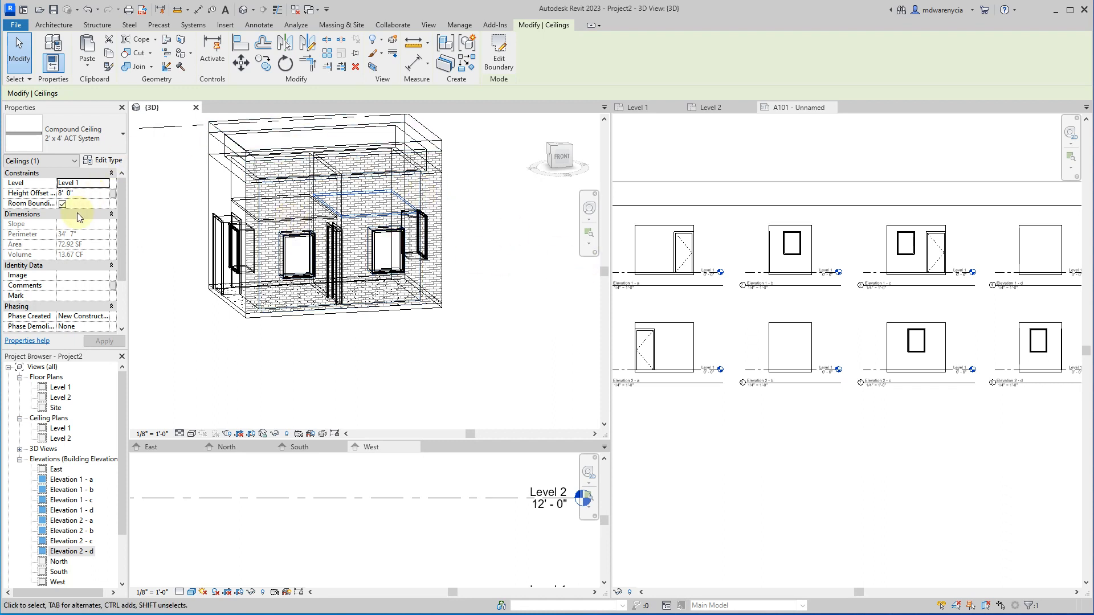
pyautogui.click(88, 192)
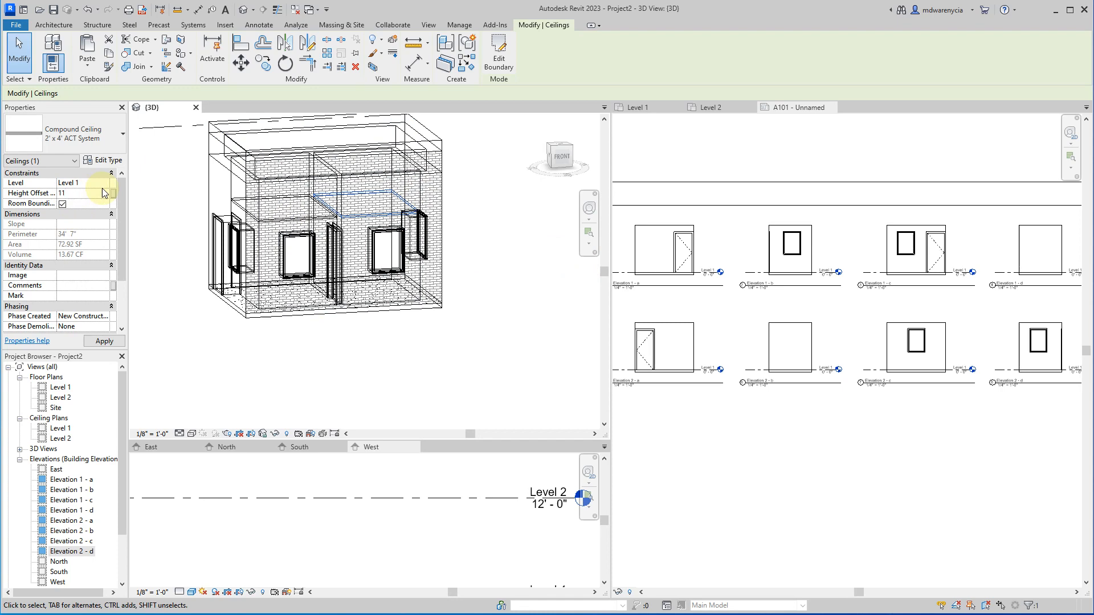
pyautogui.press('Return')
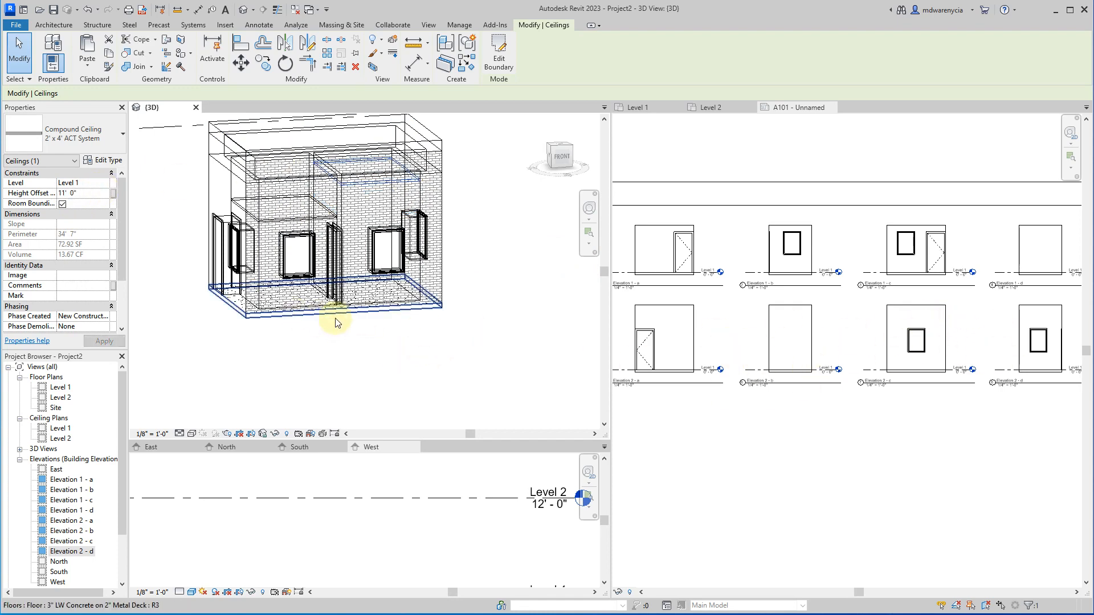
pyautogui.click(446, 344)
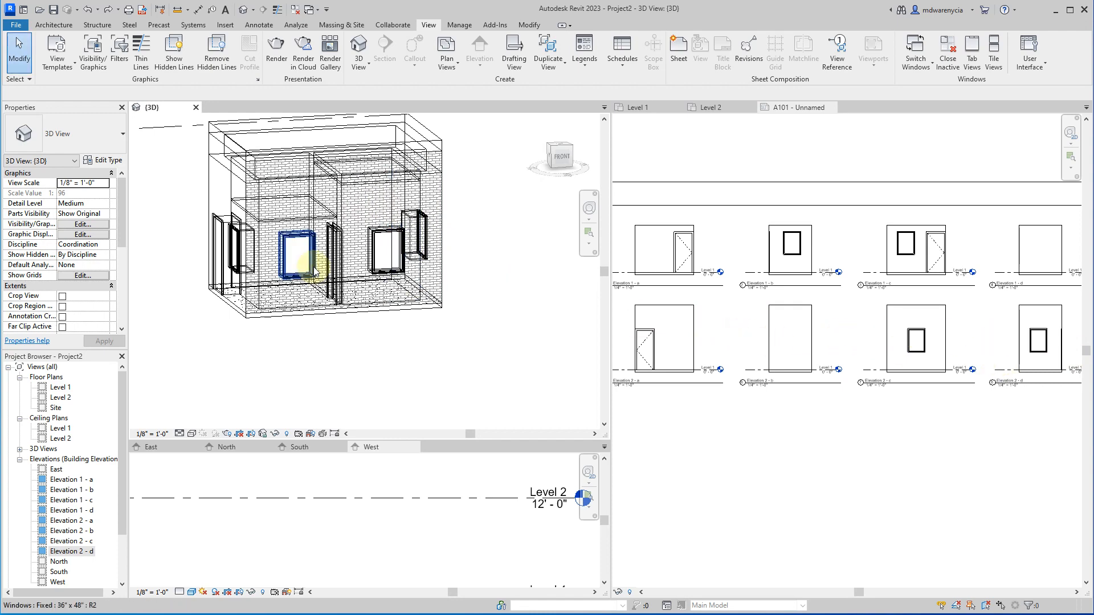
# - Set the height offset from Level 1 of the ceiling in the west room to 7' 0"
pyautogui.press('Tab')
pyautogui.press('Tab')
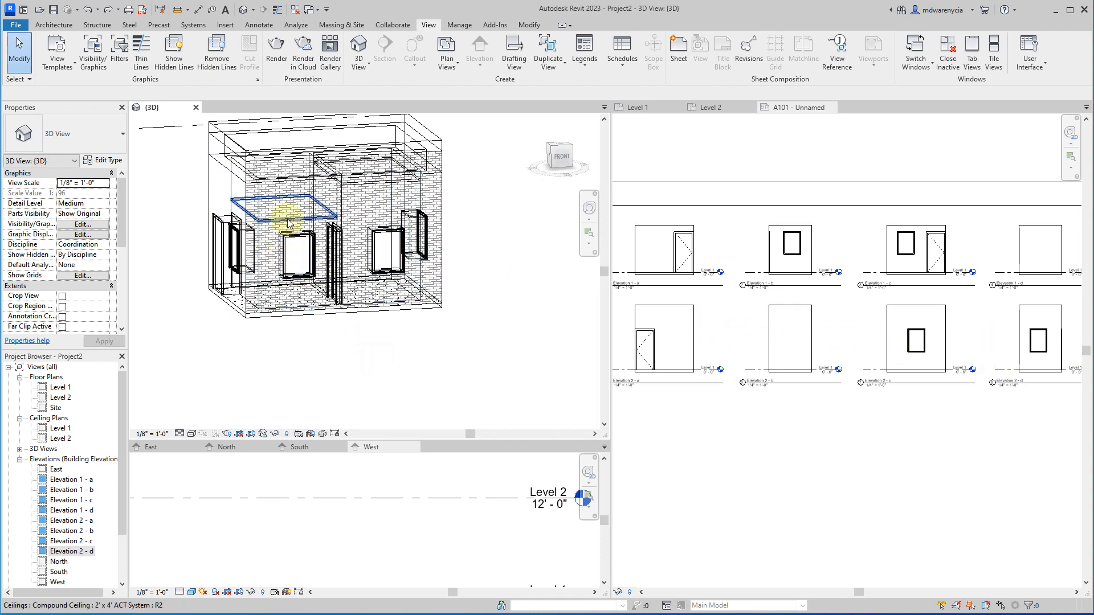
pyautogui.click(288, 219)
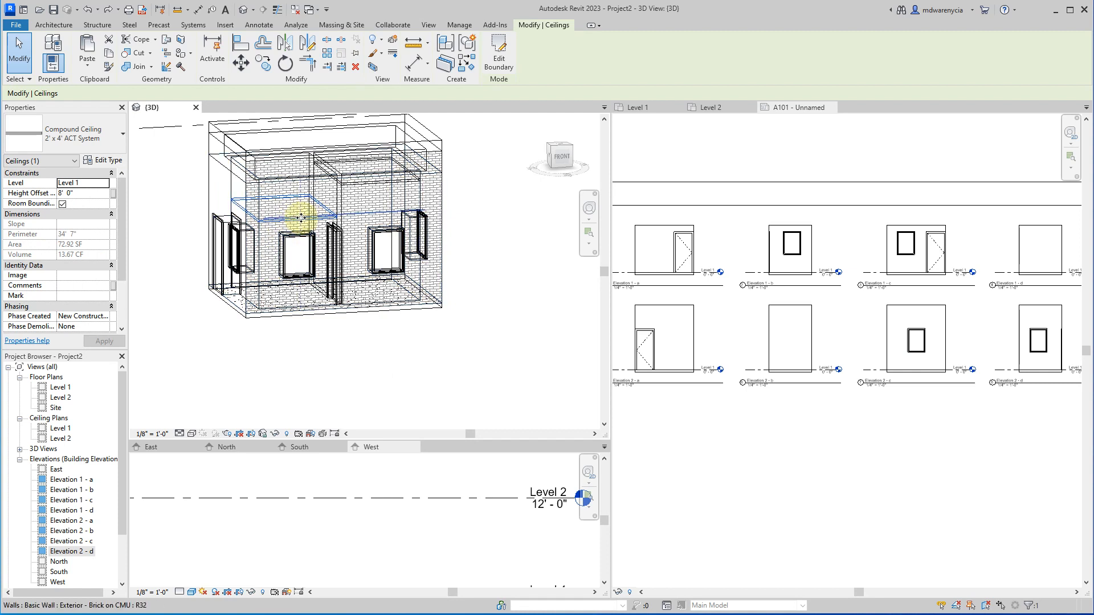
pyautogui.press('Tab')
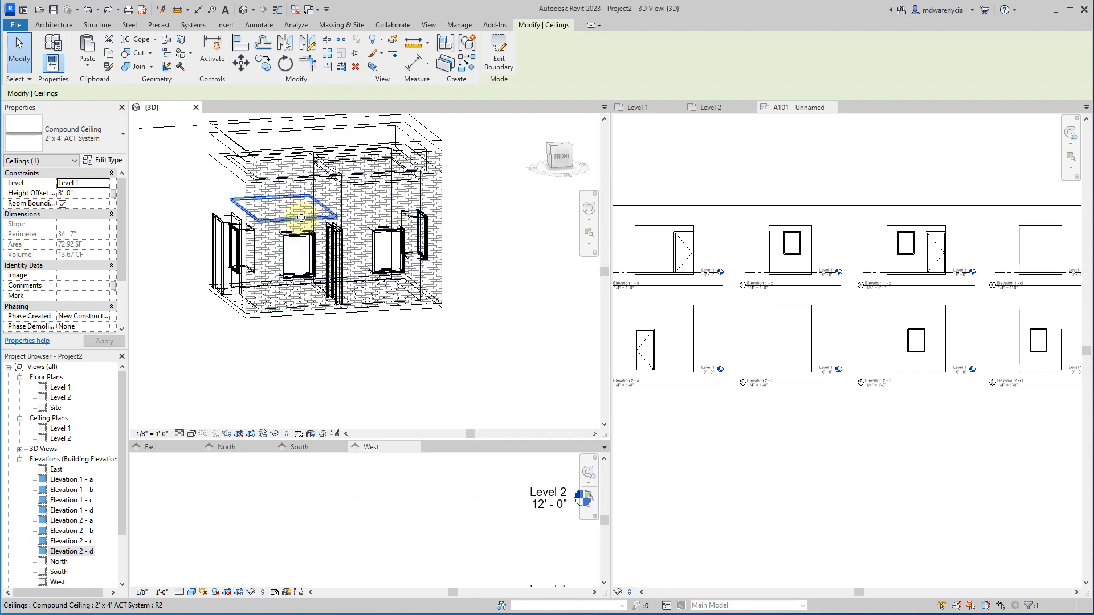
pyautogui.click(91, 194)
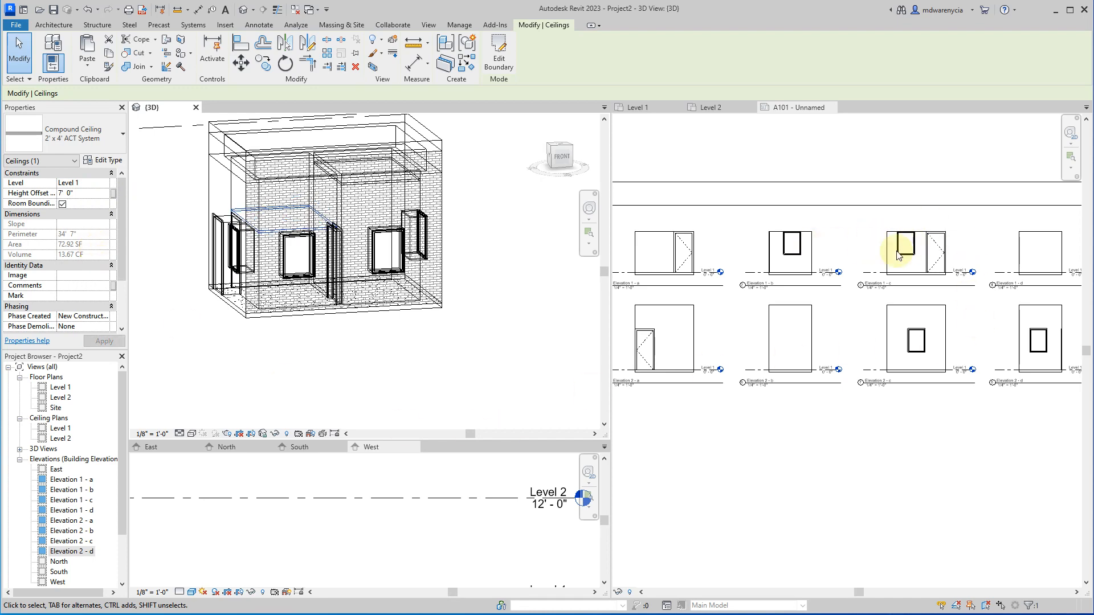
pyautogui.click(791, 481)
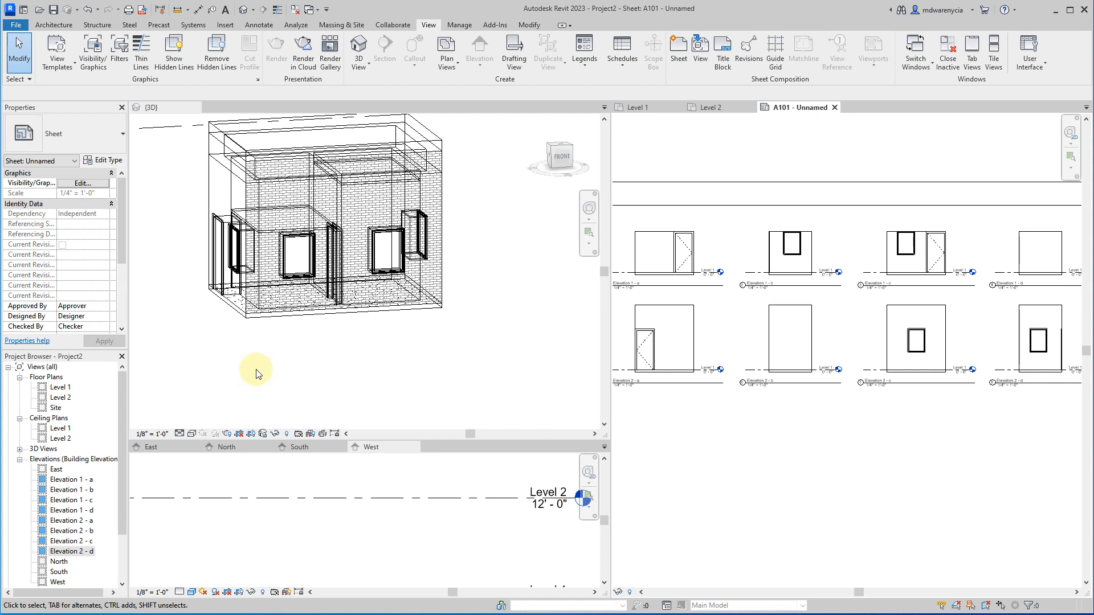
pyautogui.click(53, 25)
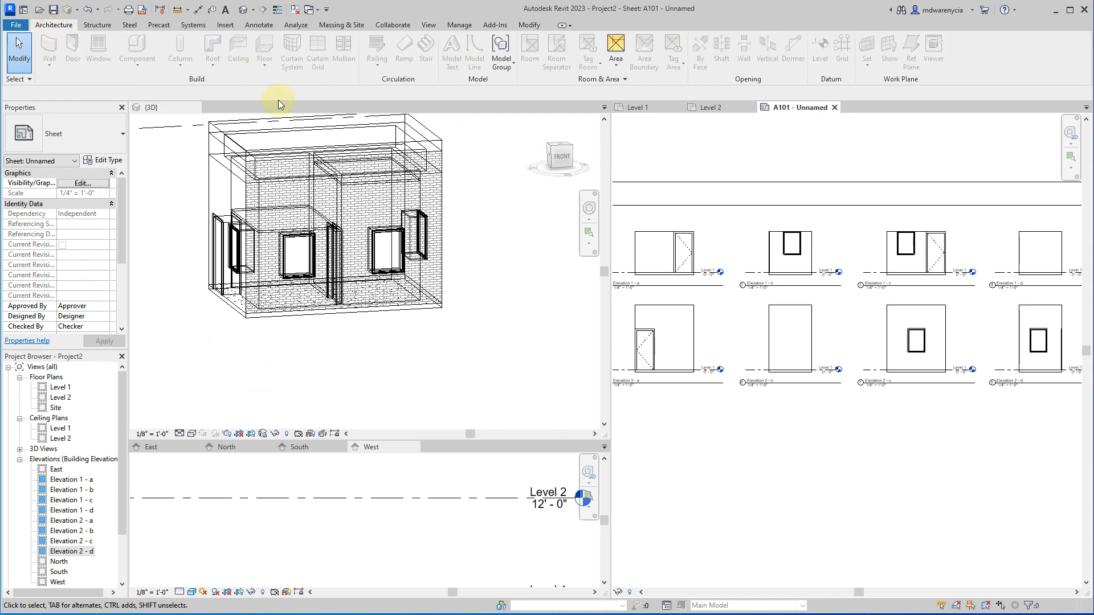
pyautogui.scroll(-5, 752, 379)
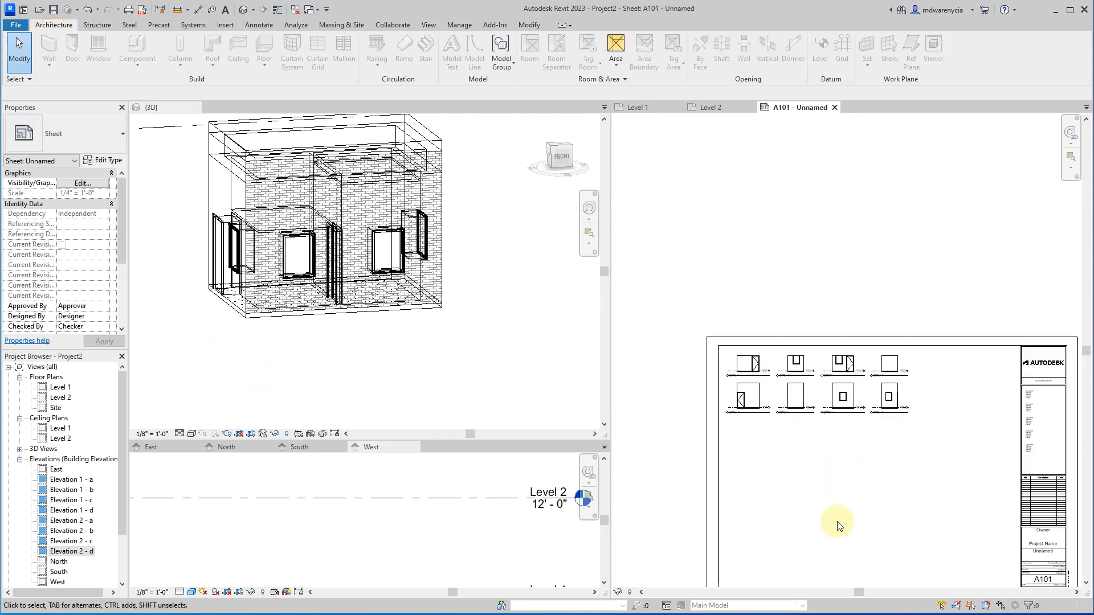
pyautogui.moveTo(808, 449); pyautogui.dragTo(753, 311, button='middle')
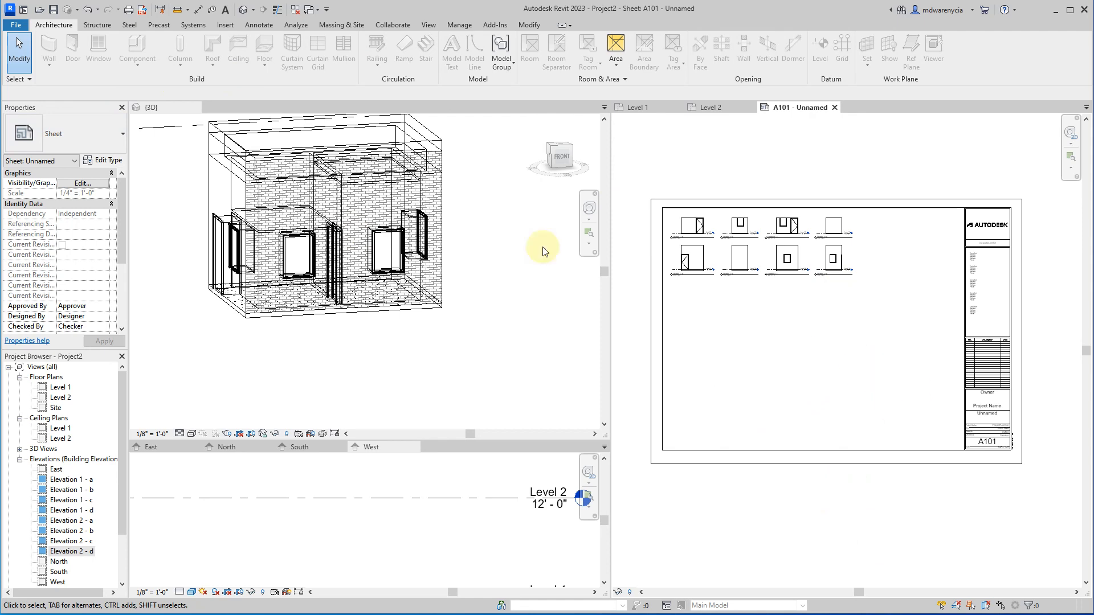
pyautogui.click(260, 25)
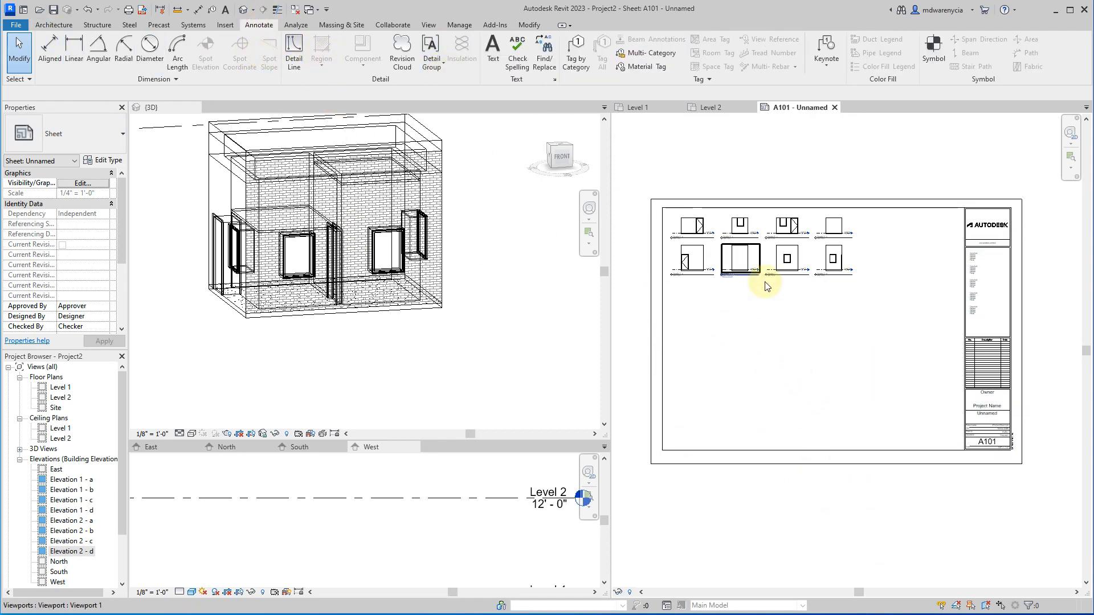
# - Draw a horizontal building section through both rooms in the Level 1 floor plan, from outside the west wall to outside the east wall
pyautogui.click(716, 107)
pyautogui.click(653, 103)
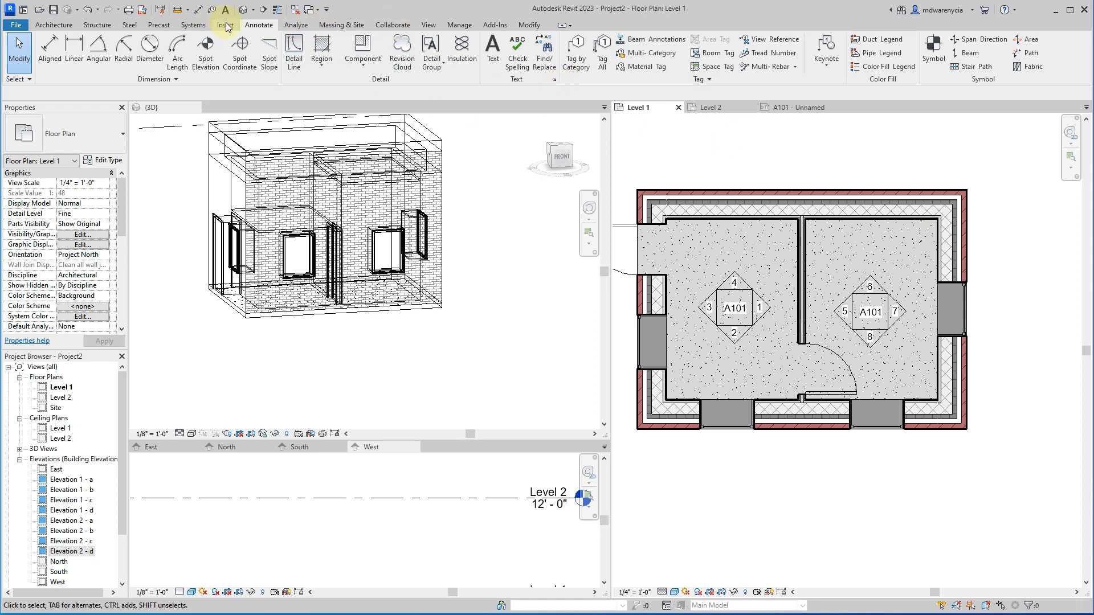
pyautogui.click(51, 27)
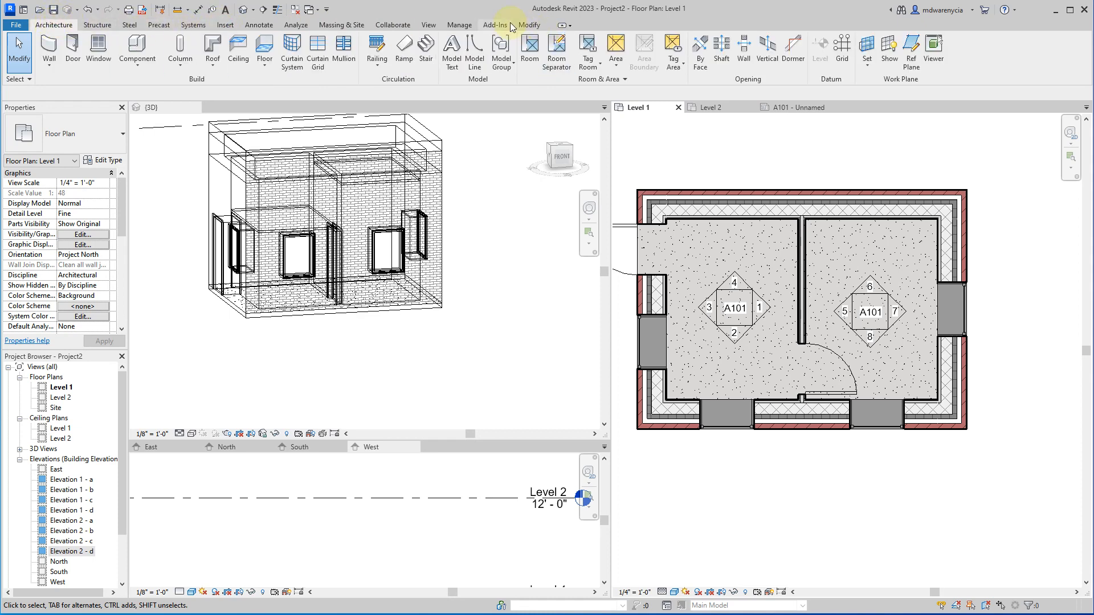
pyautogui.click(429, 25)
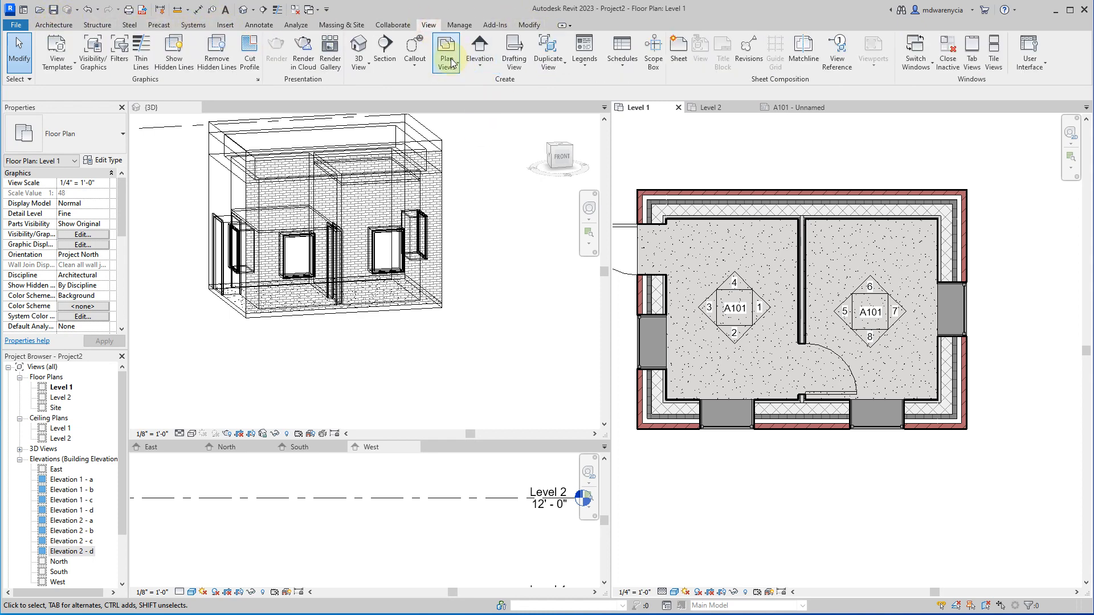
pyautogui.click(384, 51)
pyautogui.scroll(-3, 712, 285)
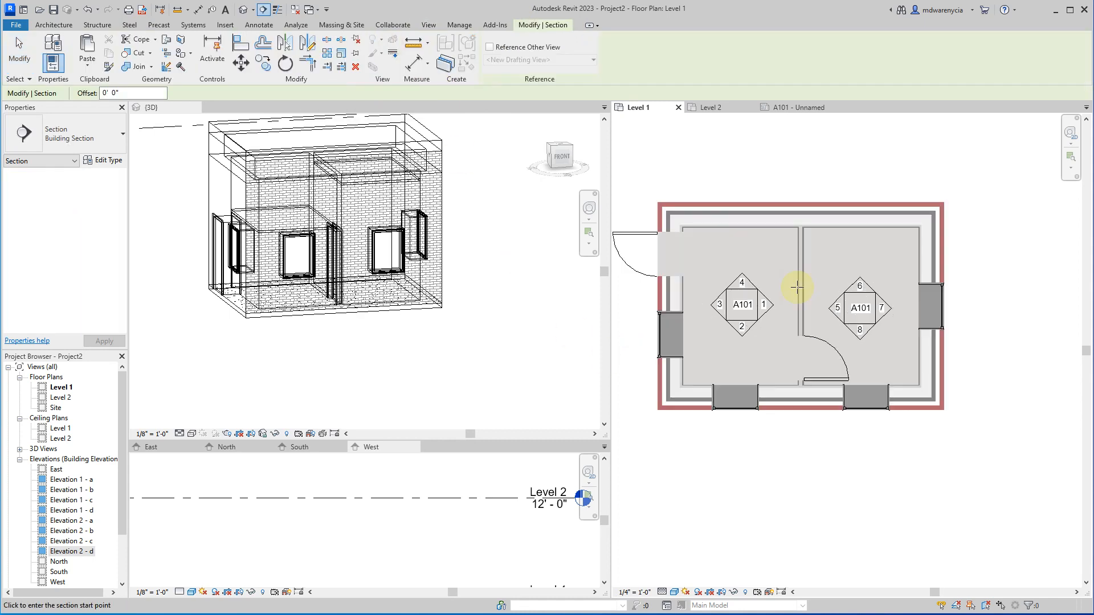
pyautogui.click(696, 291)
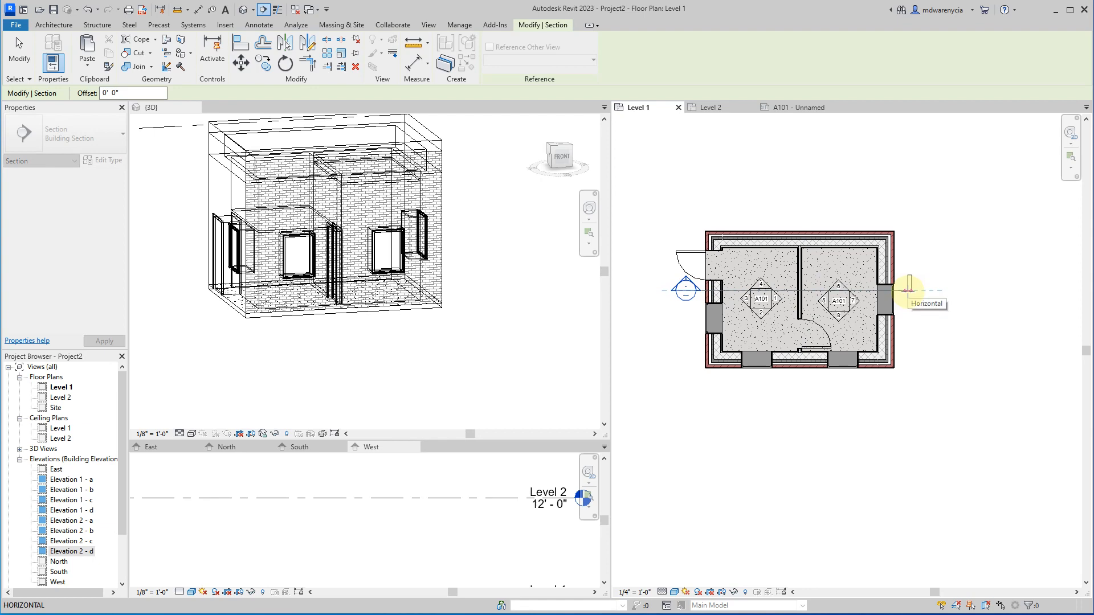
pyautogui.click(909, 291)
# - Open the Section 1 view from the building sections and clear the selection of its crop region
pyautogui.scroll(-3, 74, 490)
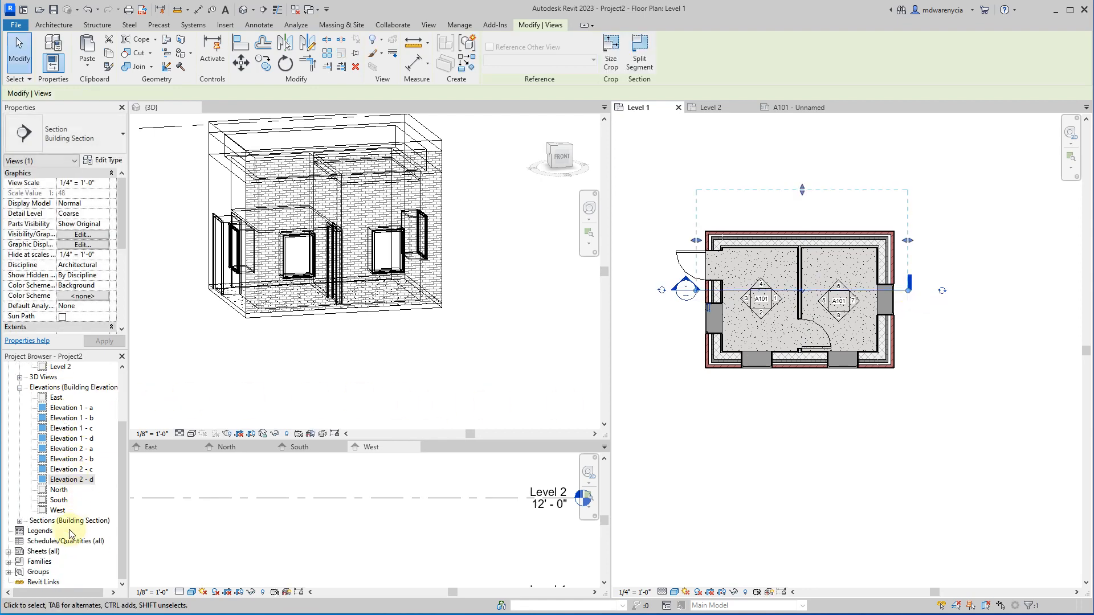
pyautogui.click(19, 521)
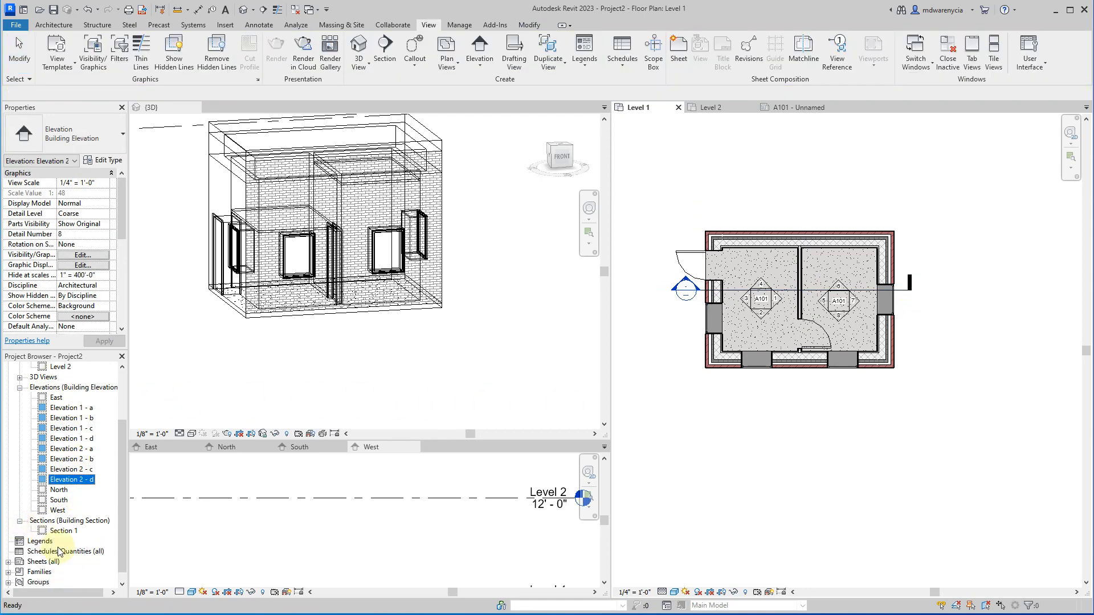
pyautogui.doubleClick(61, 532)
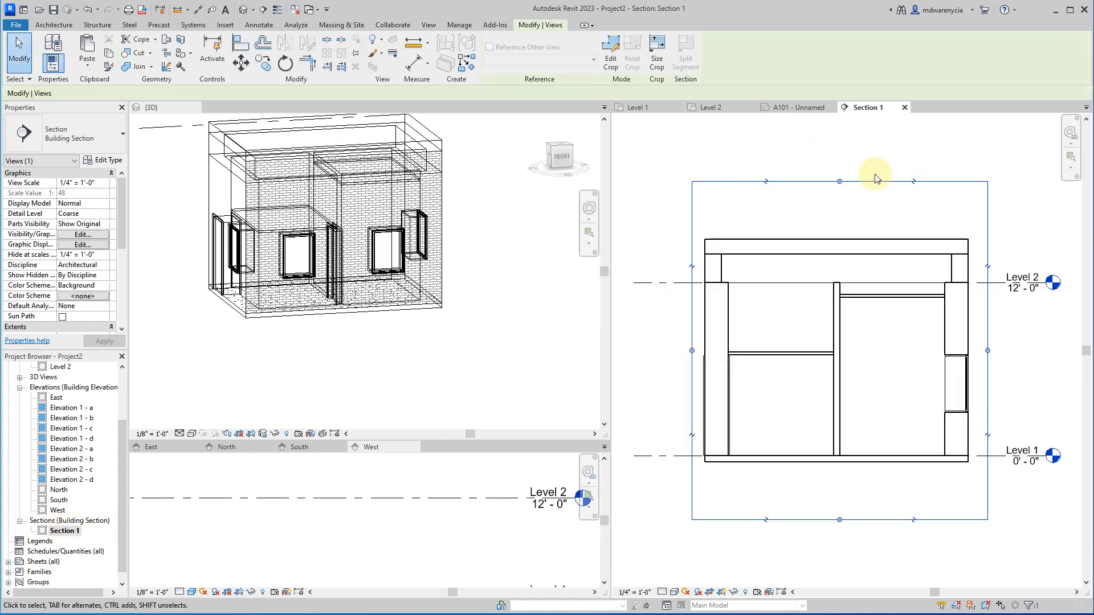
pyautogui.click(795, 557)
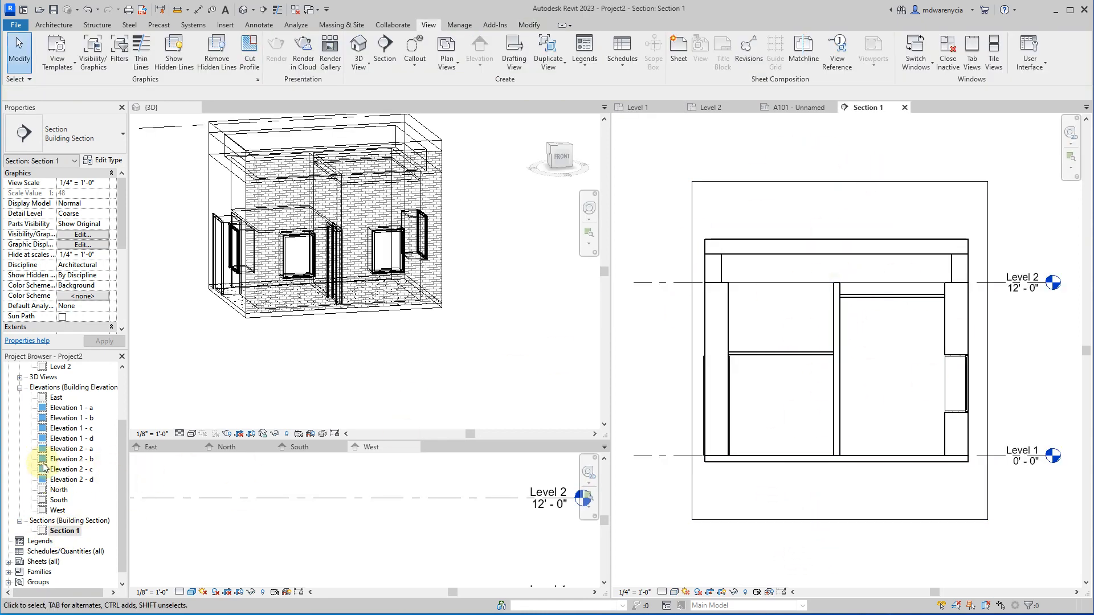
# - Place a perspective camera in the Level 1 floor plan, with its eye outside the southwest corner and its target just beyond the northeast corner
pyautogui.click(493, 166)
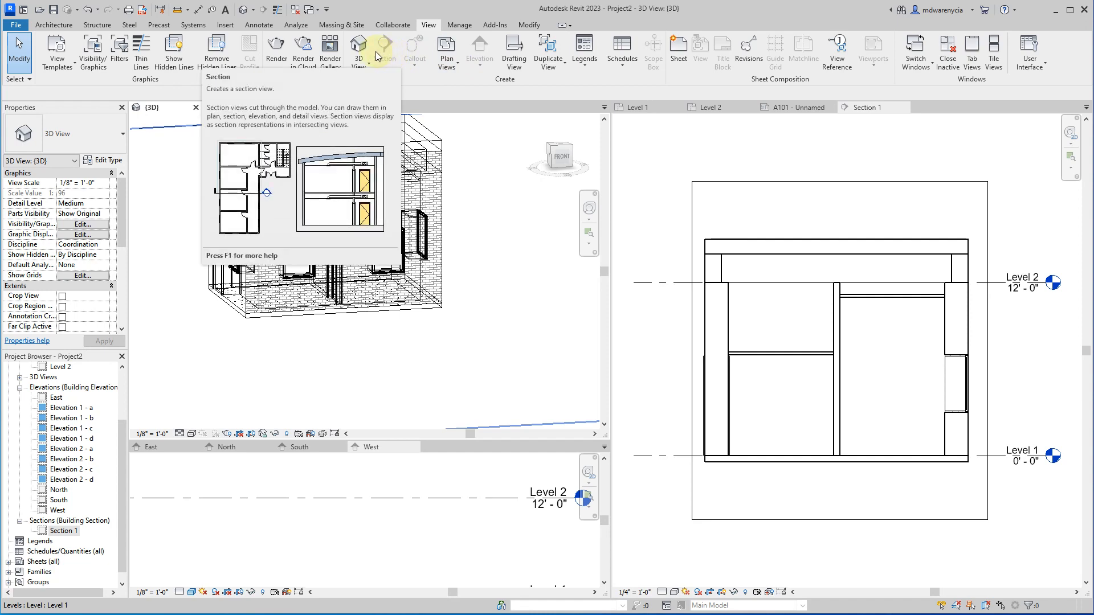
pyautogui.click(361, 62)
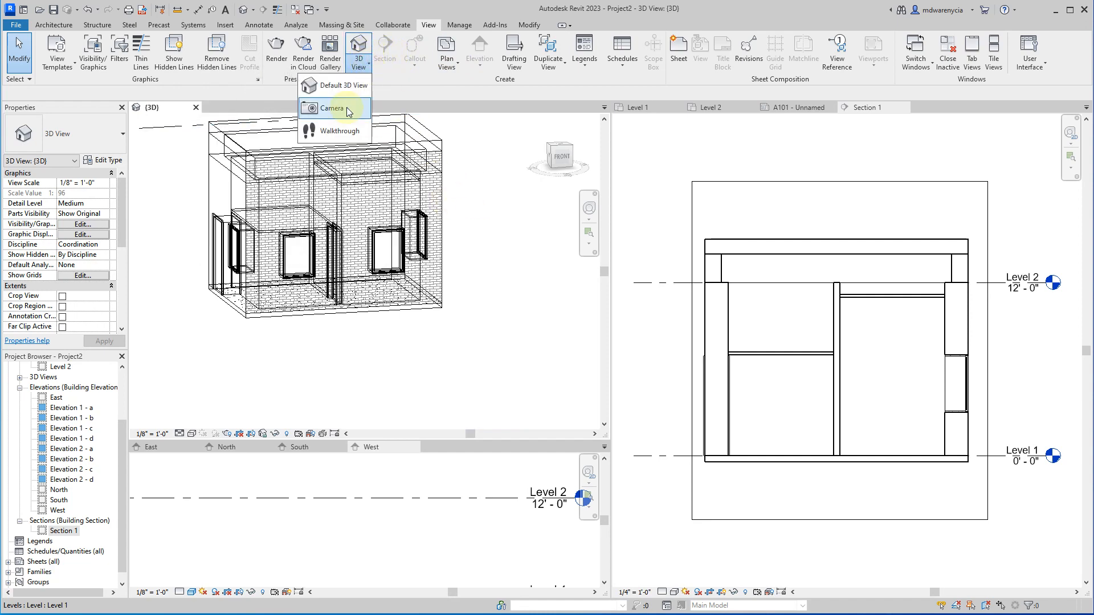
pyautogui.click(328, 108)
pyautogui.scroll(-1, 479, 488)
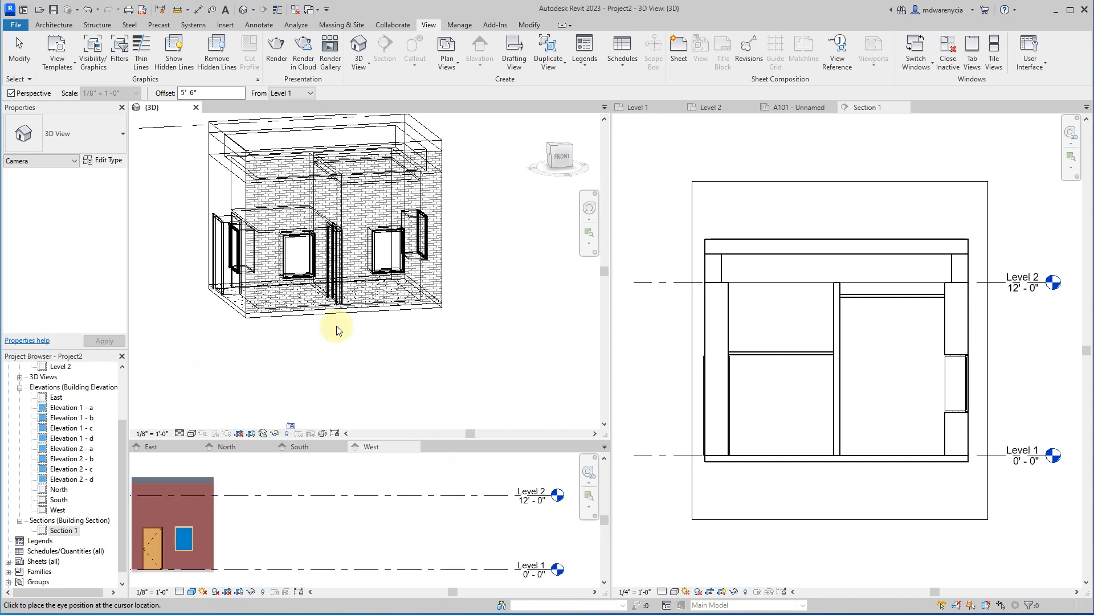
pyautogui.scroll(-2, 294, 334)
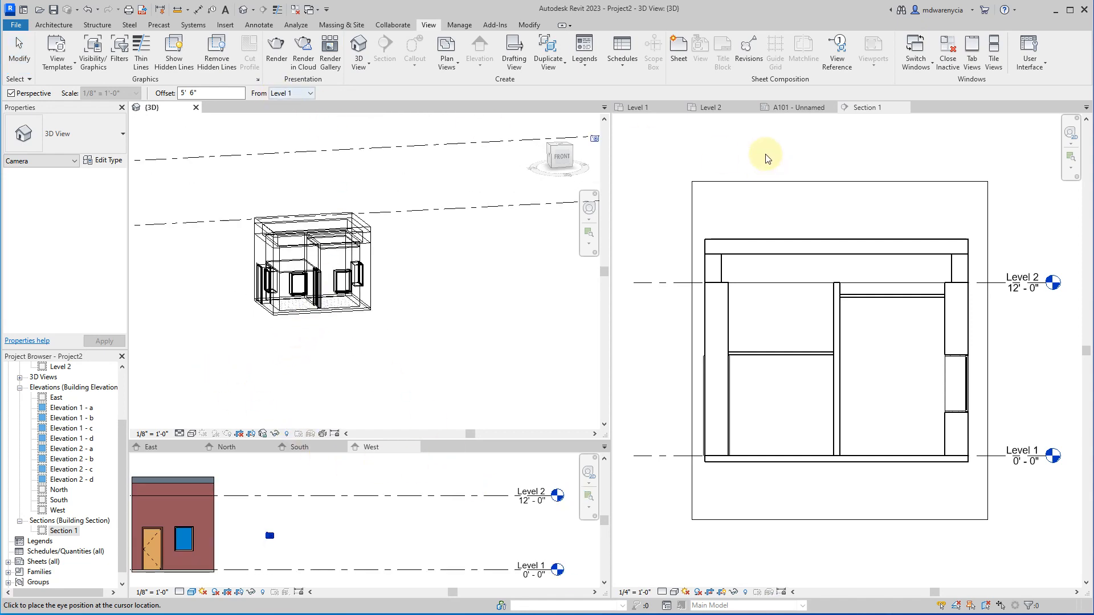
pyautogui.click(656, 107)
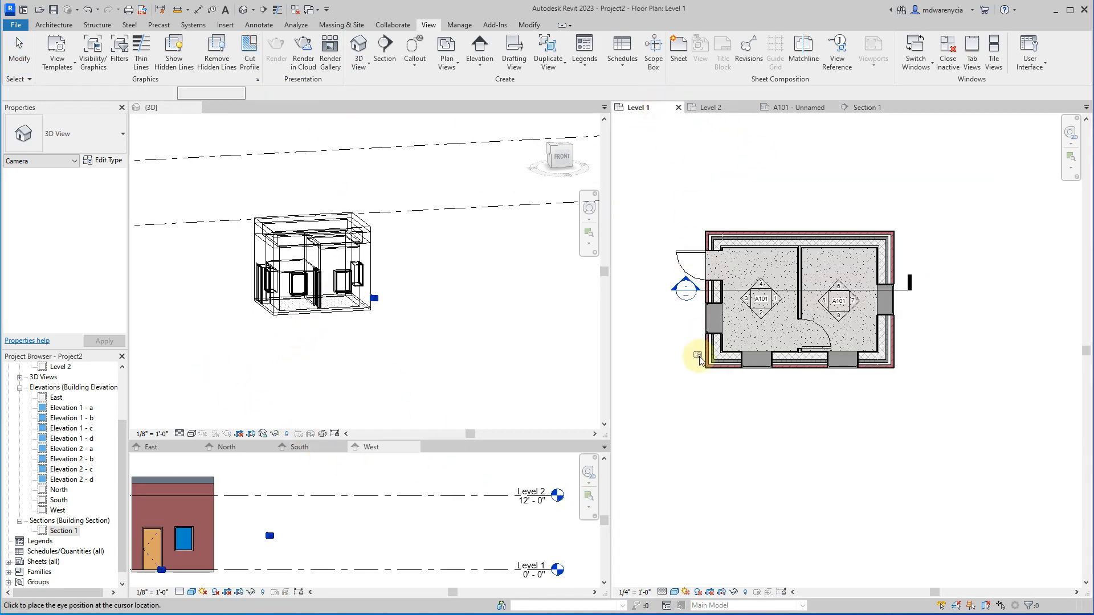
pyautogui.moveTo(664, 454); pyautogui.dragTo(762, 407, button='middle')
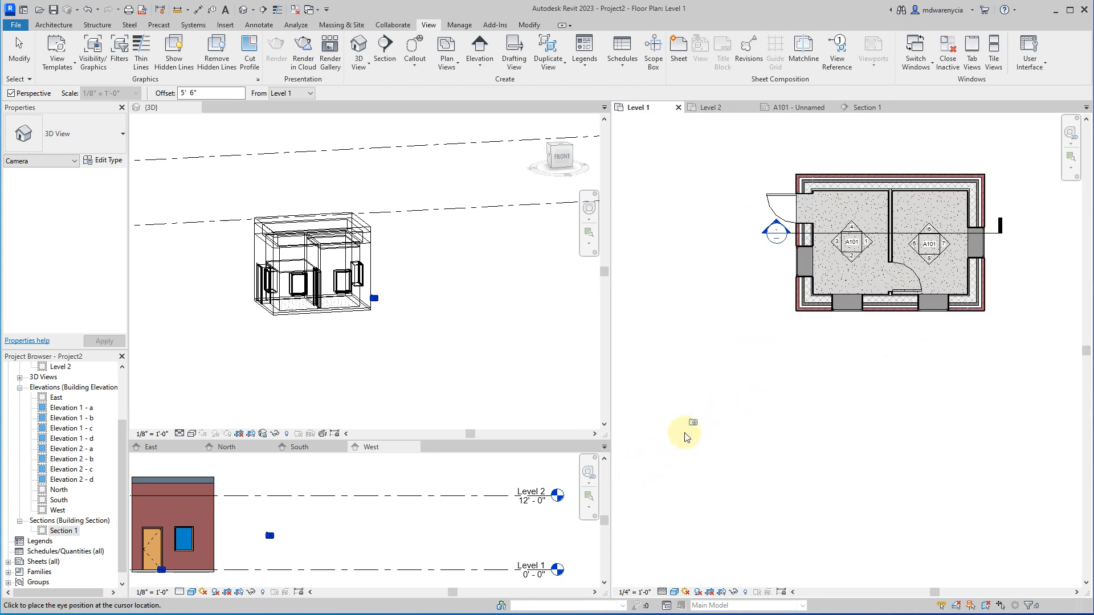
pyautogui.click(669, 449)
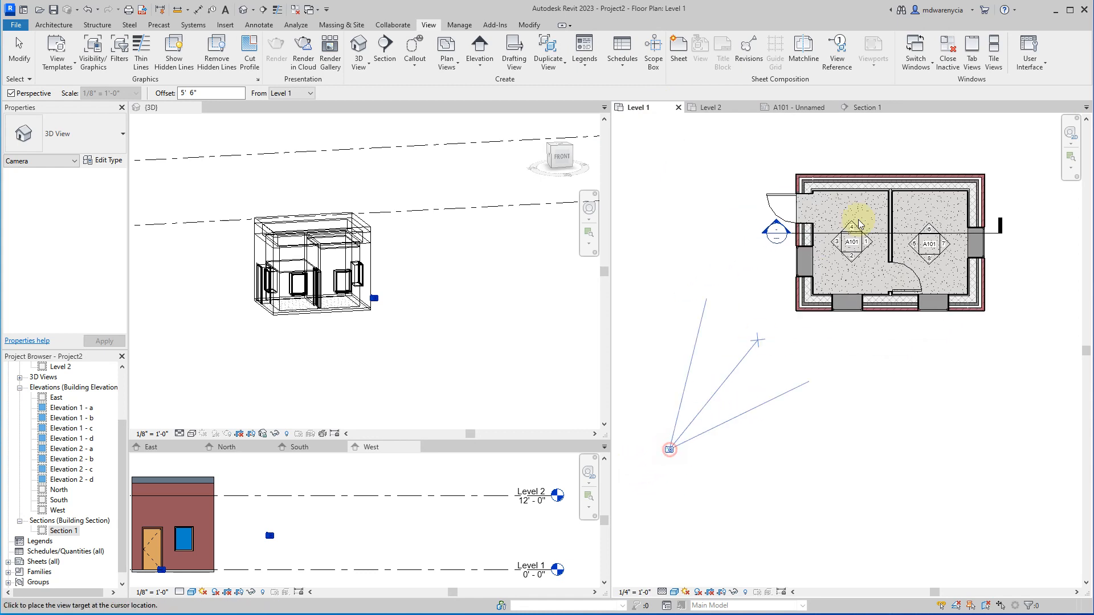
pyautogui.click(965, 155)
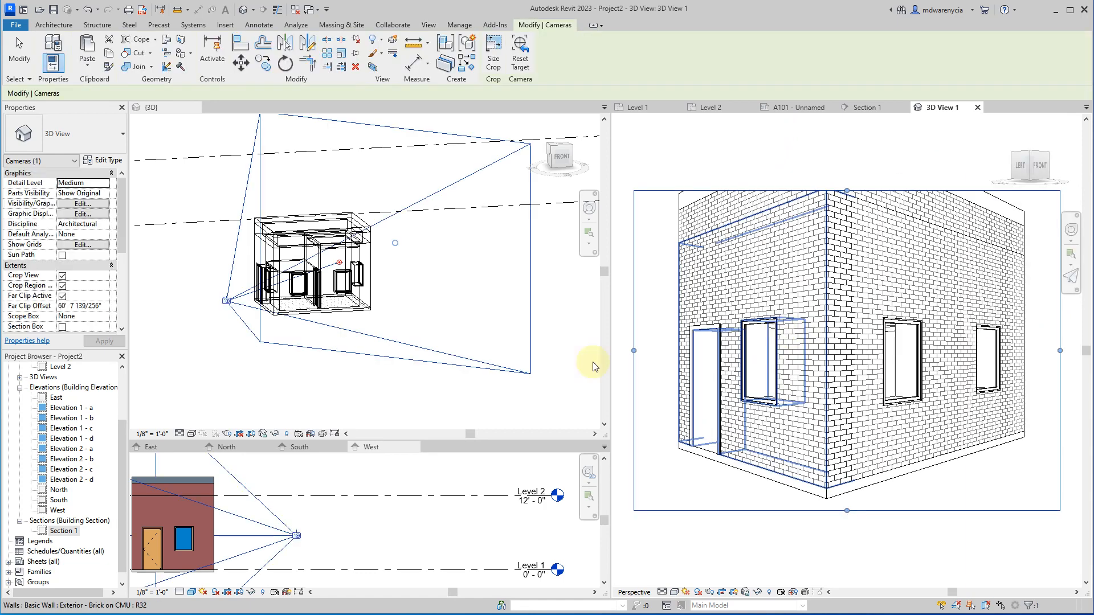
pyautogui.click(753, 543)
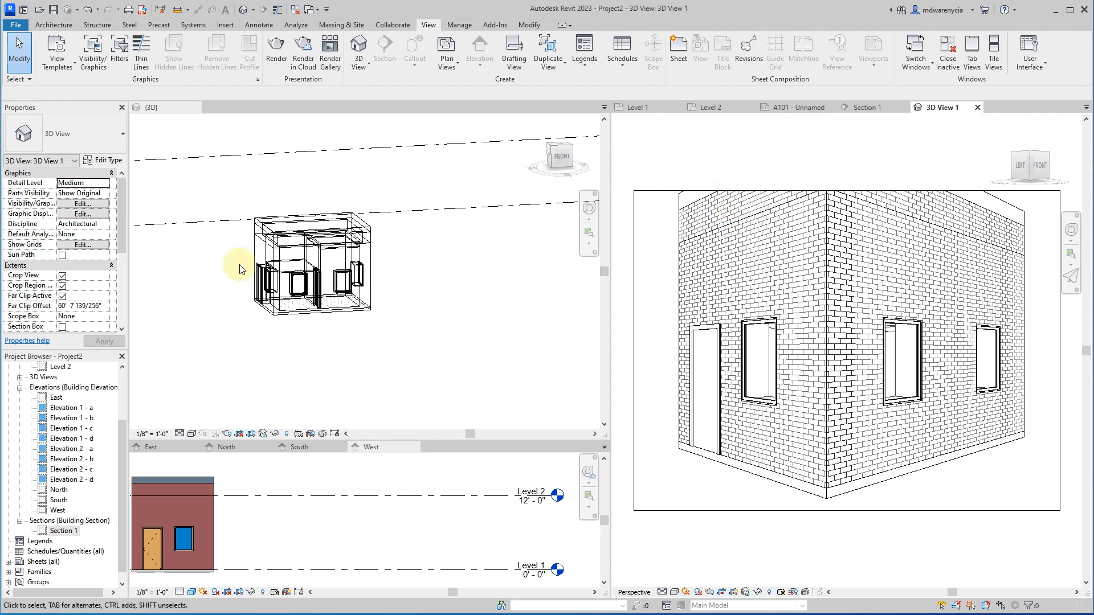
pyautogui.click(257, 529)
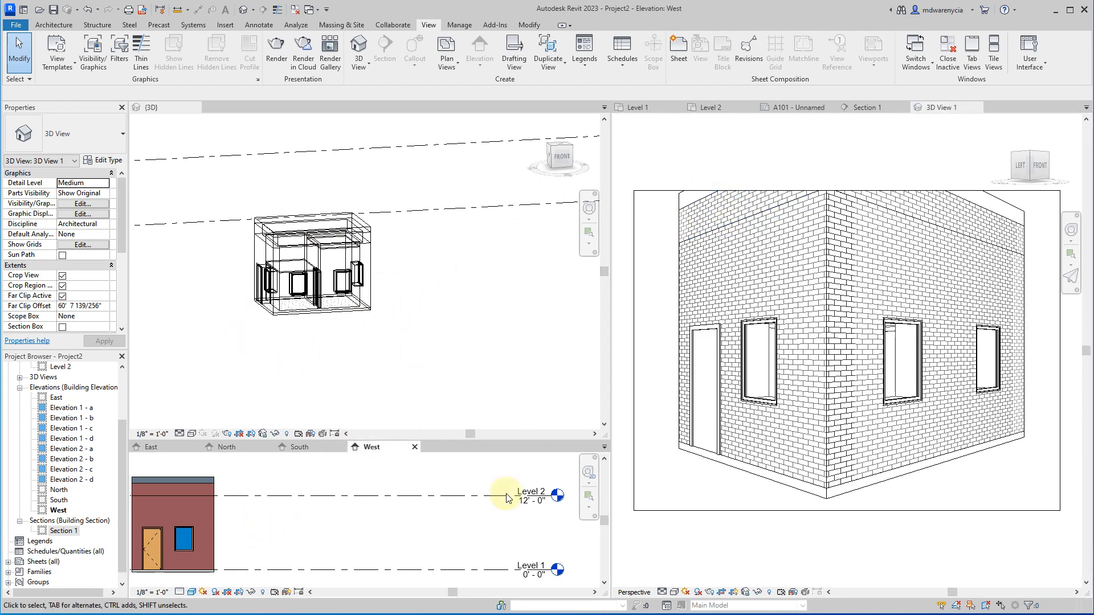
pyautogui.moveTo(170, 512); pyautogui.dragTo(291, 513, button='middle')
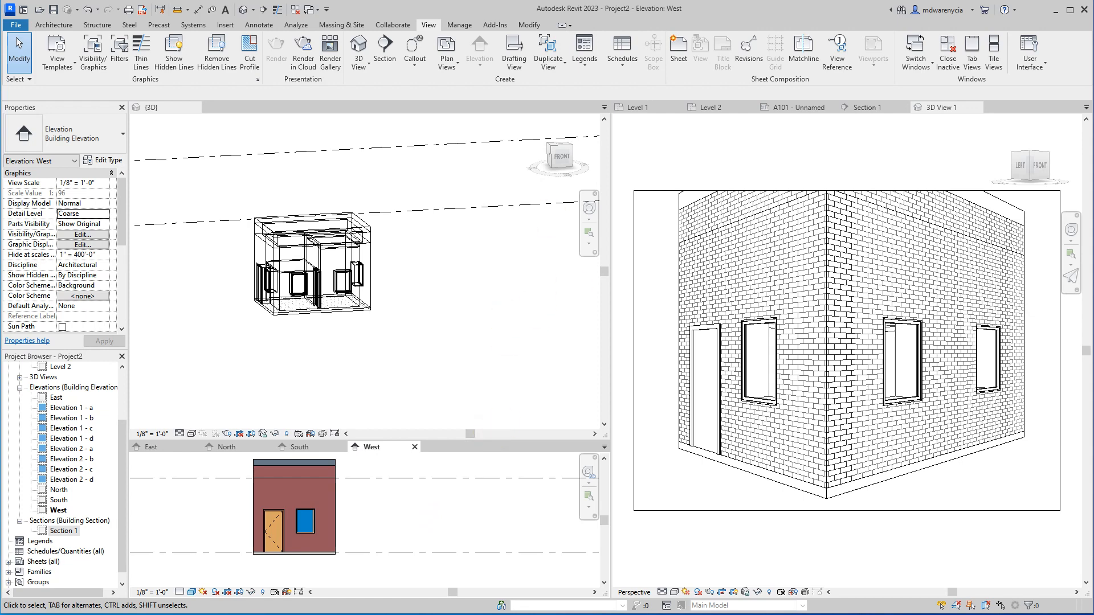
pyautogui.click(54, 25)
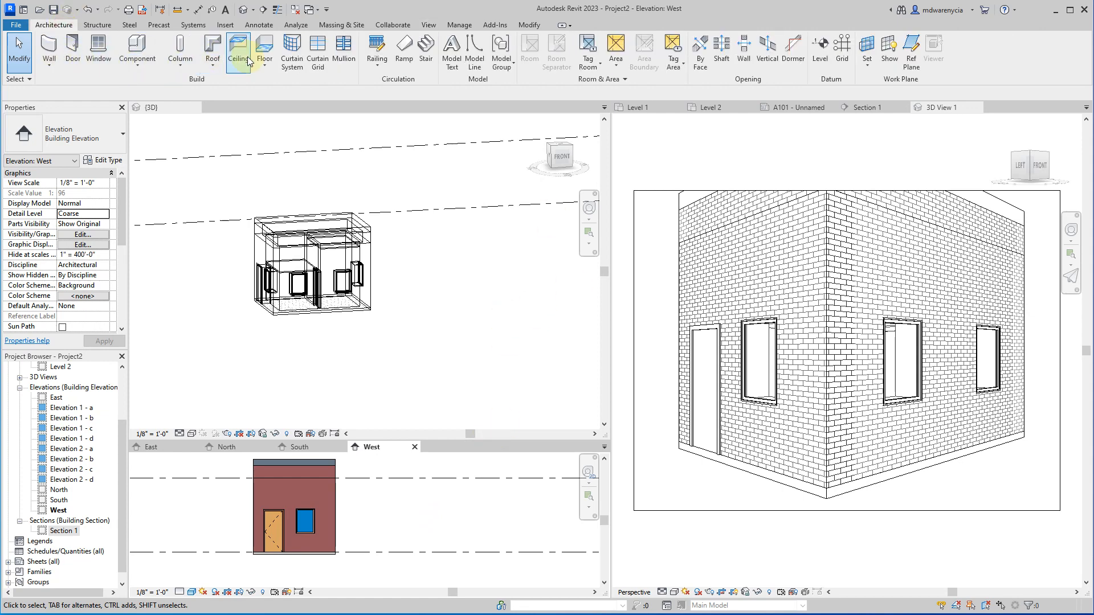
pyautogui.click(166, 302)
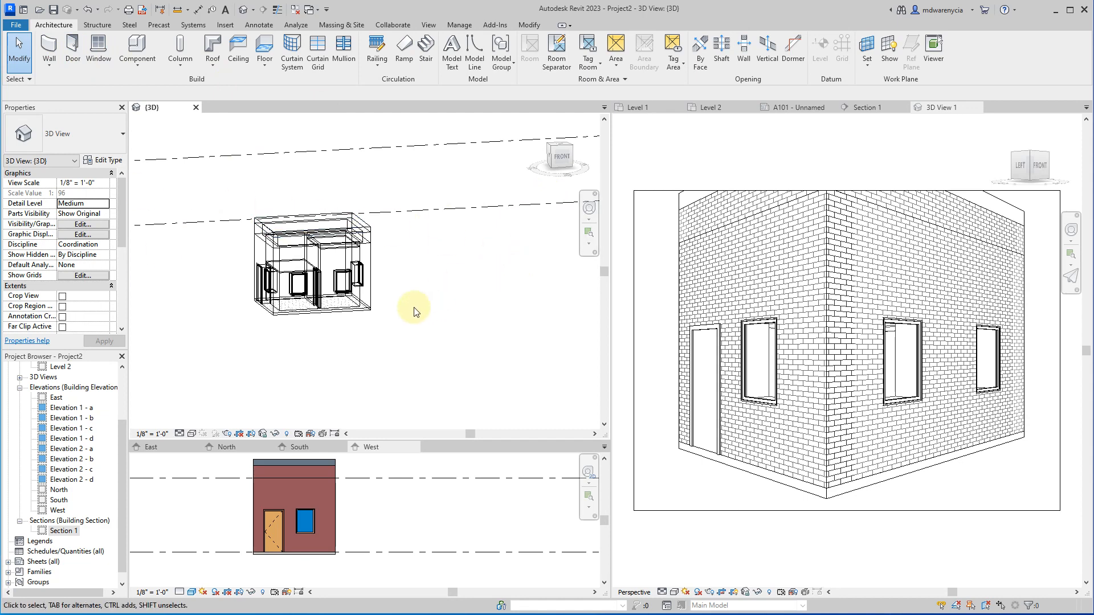
pyautogui.scroll(-2, 414, 311)
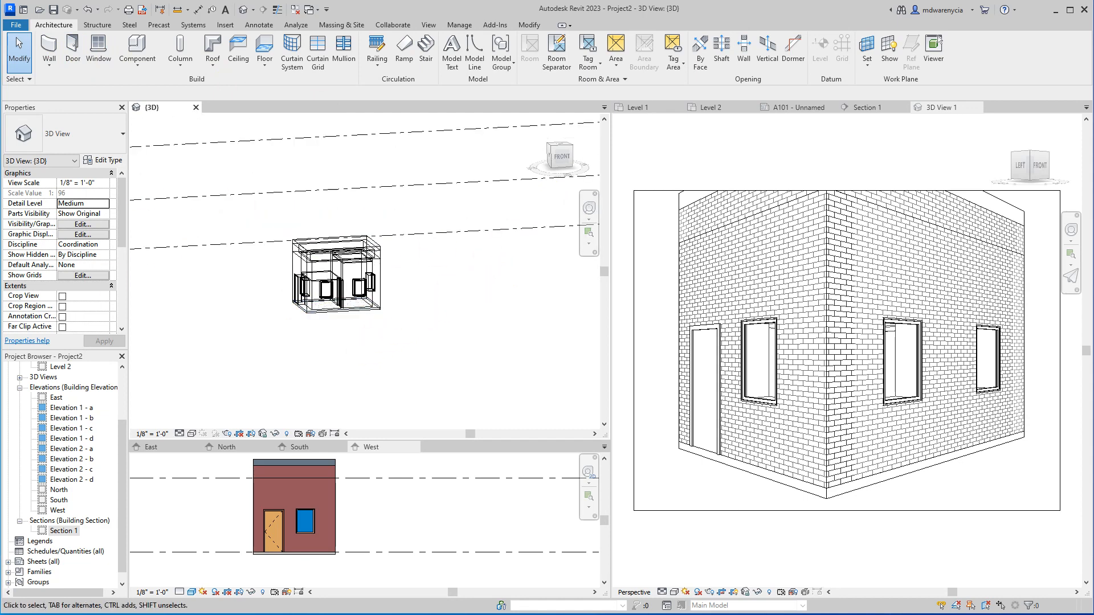